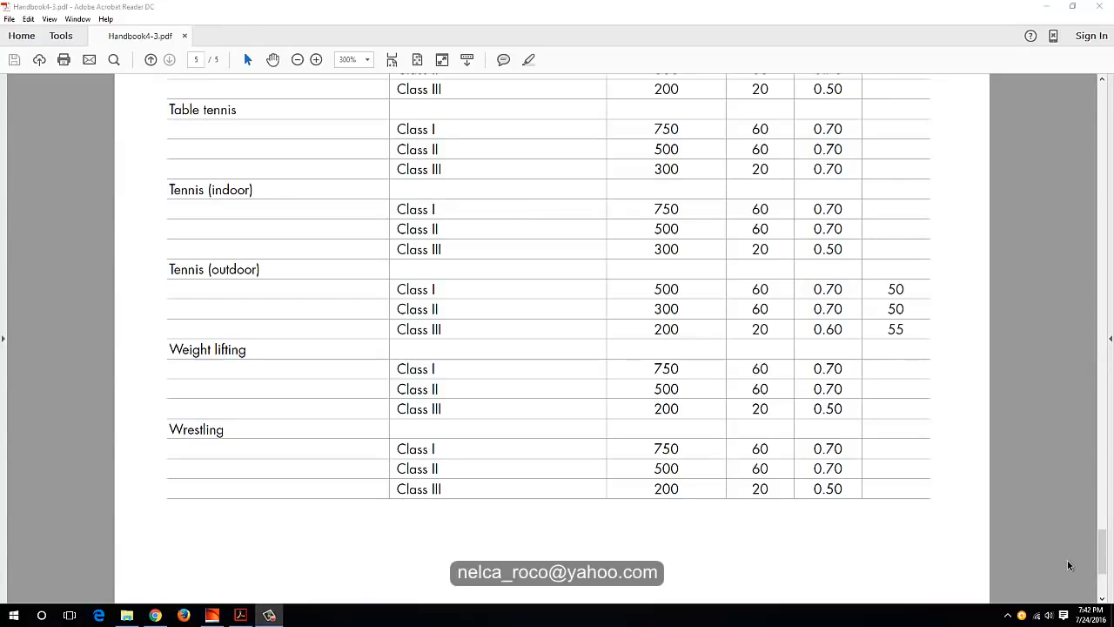
Find the outdoor football entries in the sports lighting table and examine their requirements for each class.
scroll(1104, 551, "down", 1)
left_click_drag(1104, 548, 1101, 347)
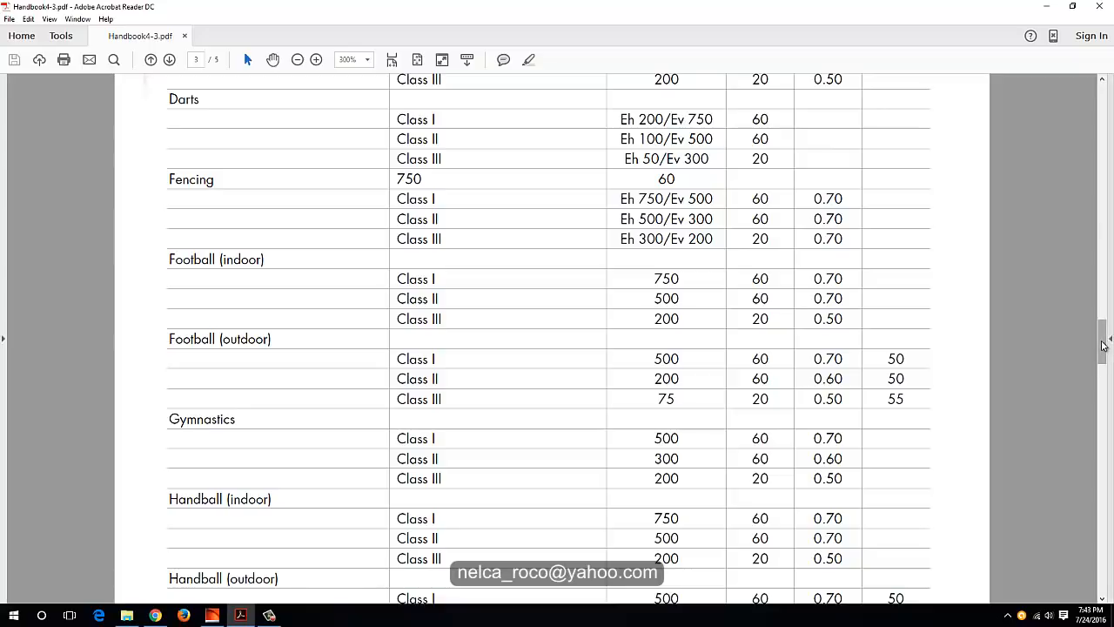
left_click_drag(1101, 342, 1101, 341)
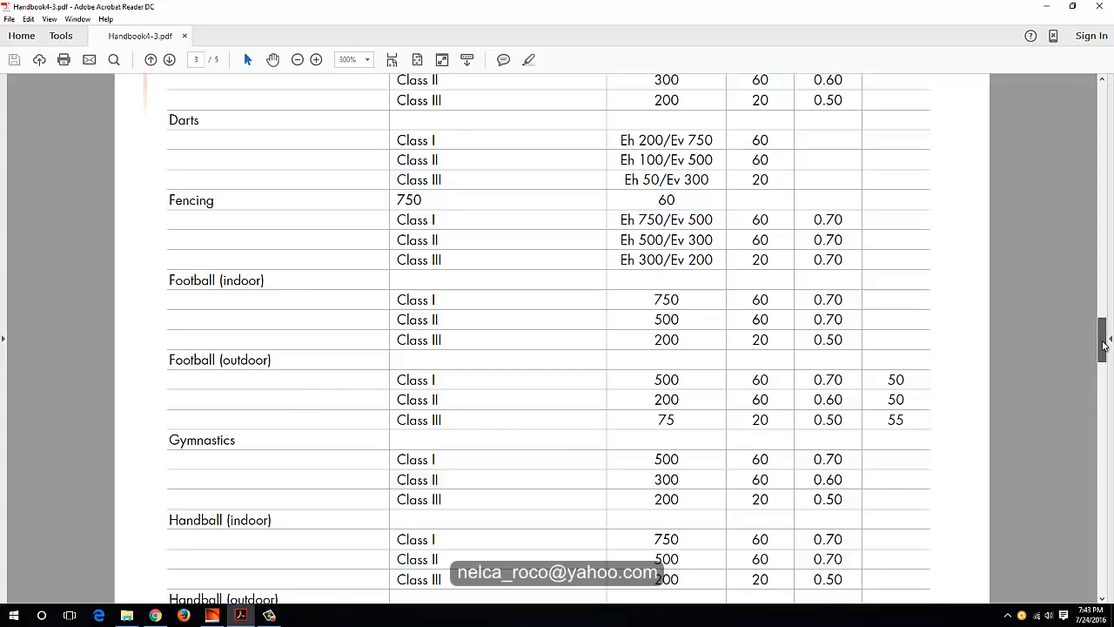
scroll(1101, 357, "down", 1)
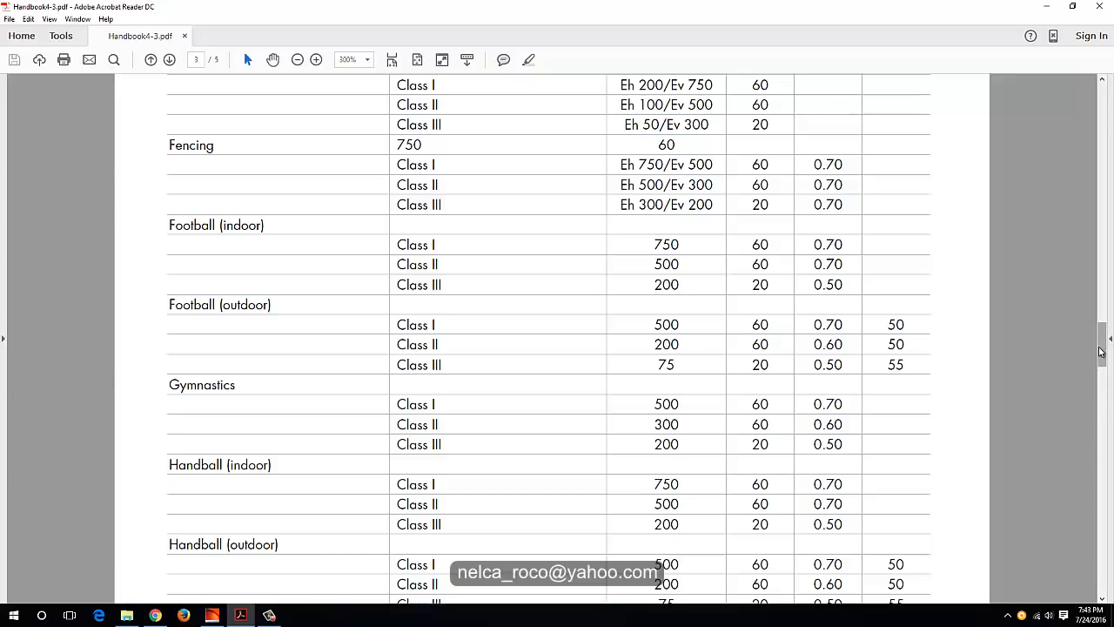
left_click_drag(1101, 350, 1105, 287)
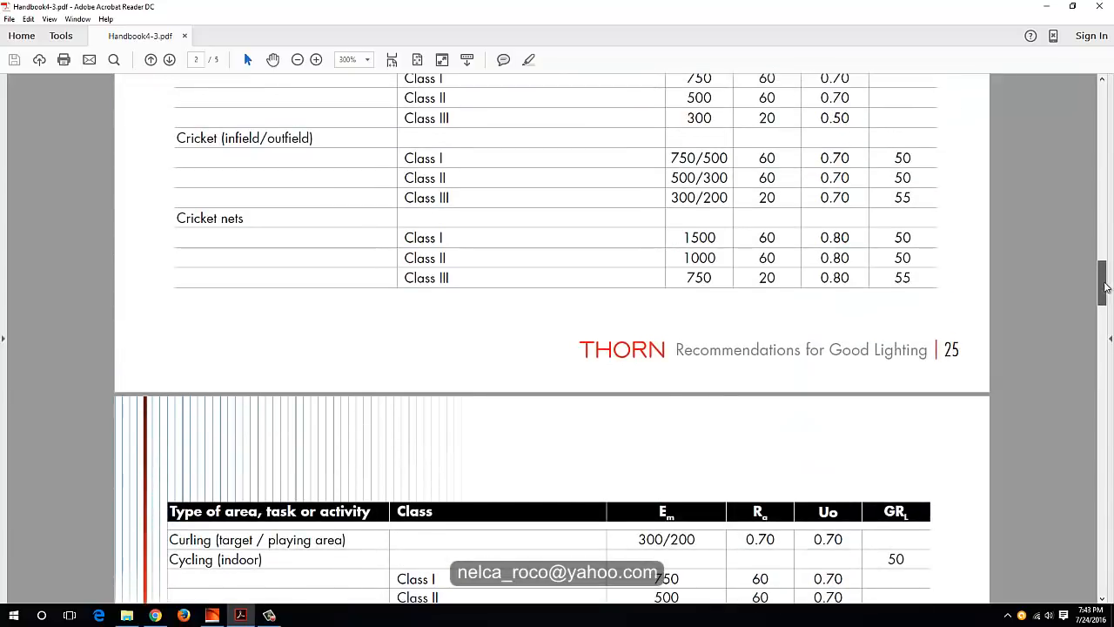
left_click_drag(1105, 287, 1103, 330)
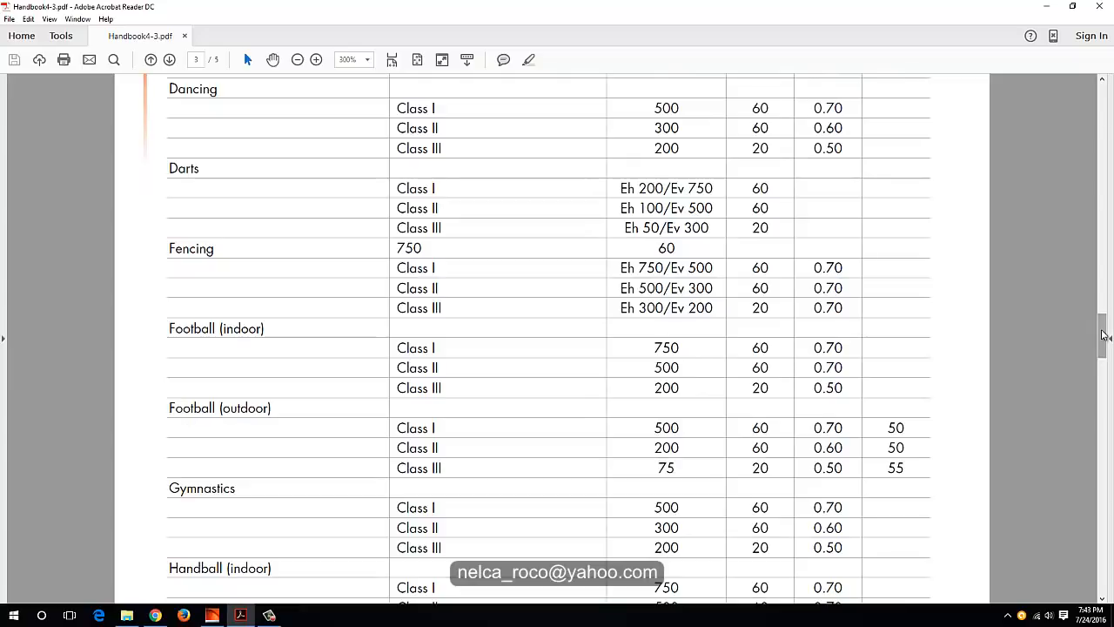
left_click_drag(1103, 335, 1103, 339)
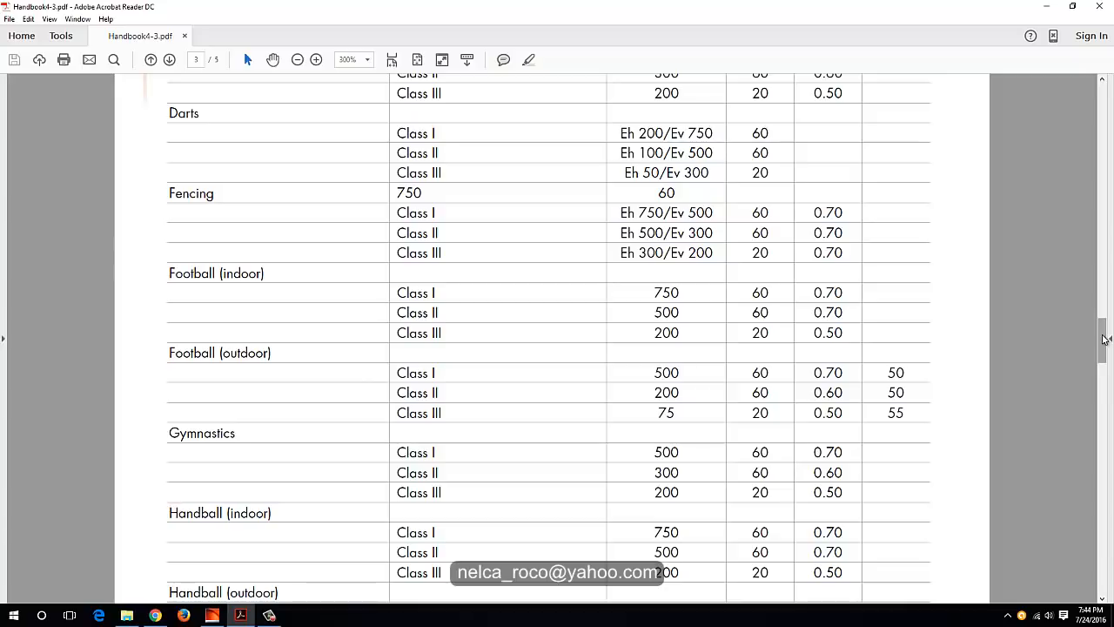
left_click_drag(1103, 338, 1102, 346)
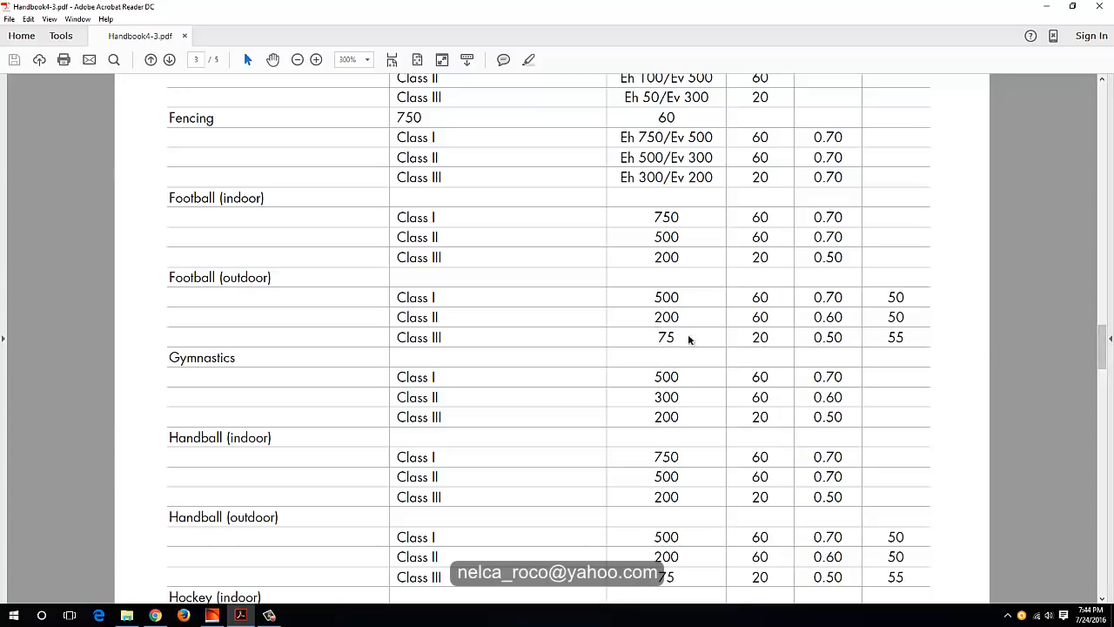
left_click_drag(1111, 348, 1110, 318)
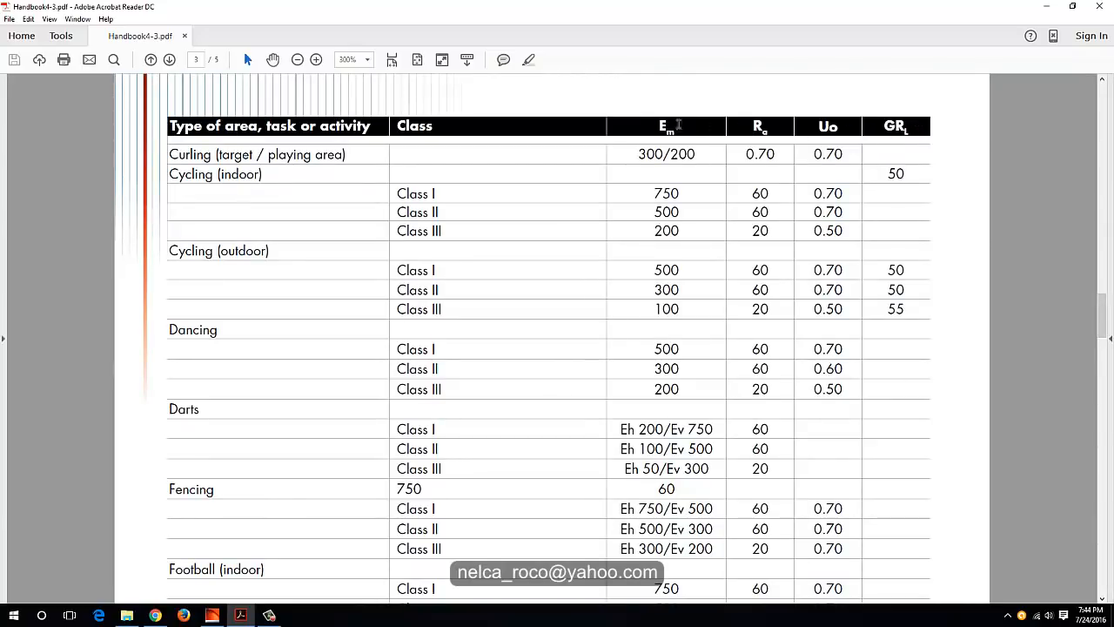
left_click_drag(1108, 310, 1102, 334)
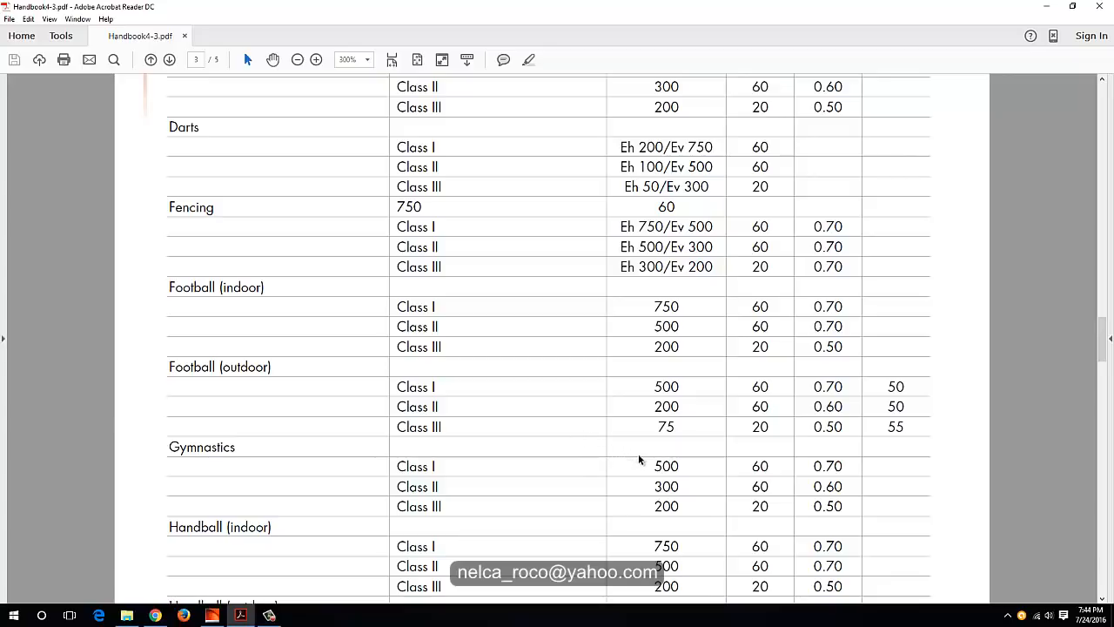
Highlight the illuminance, uniformity and glare values for outdoor football Class III, Class II and Class I in the table.
left_click_drag(657, 428, 679, 426)
left_click_drag(814, 426, 907, 430)
left_click(931, 431)
left_click_drag(656, 408, 678, 407)
left_click_drag(813, 407, 914, 406)
left_click_drag(401, 387, 523, 379)
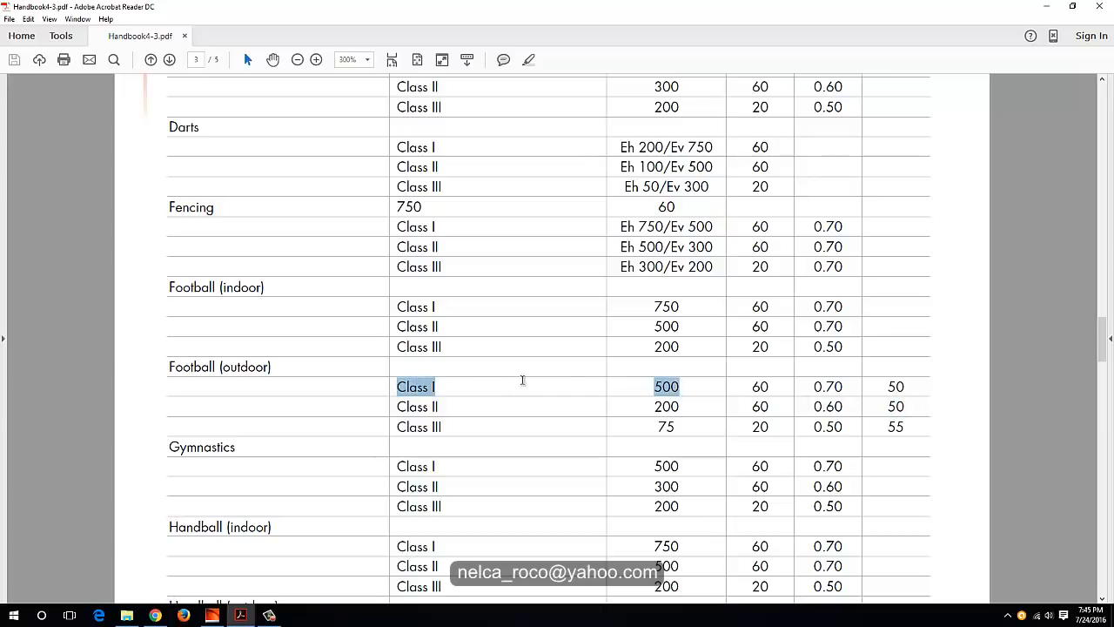
left_click_drag(768, 395, 652, 388)
left_click(690, 387)
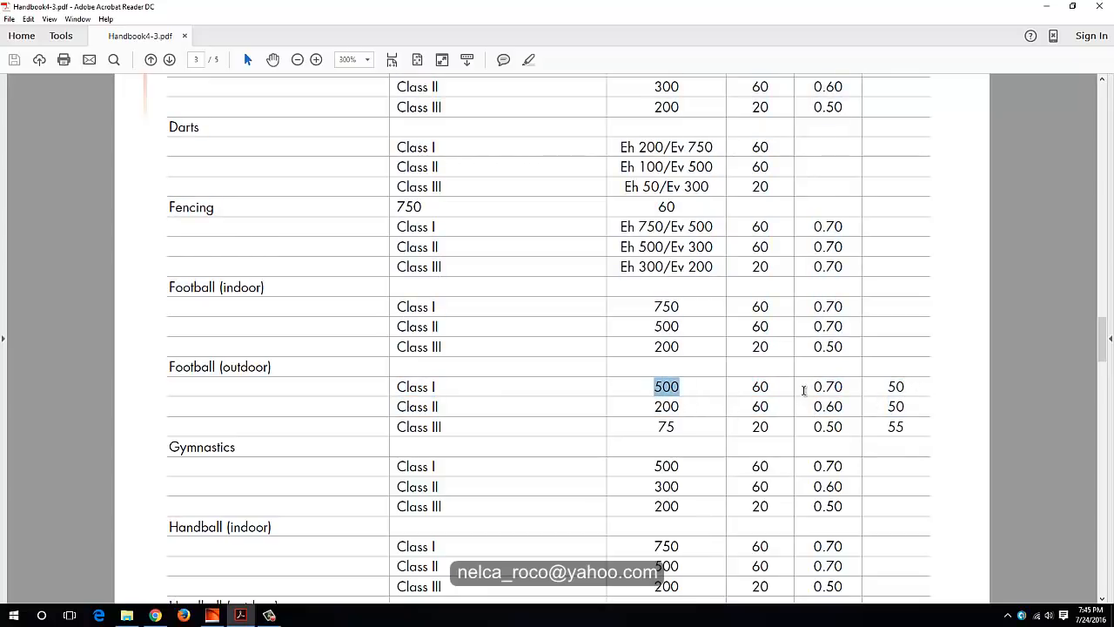
left_click_drag(809, 386, 843, 387)
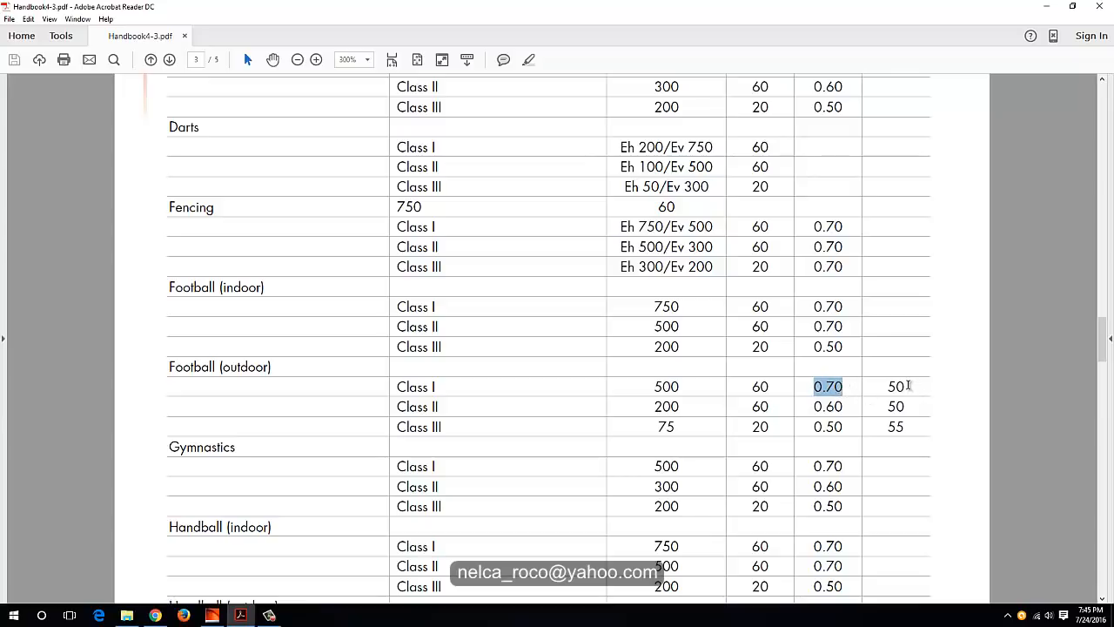
left_click_drag(908, 386, 896, 393)
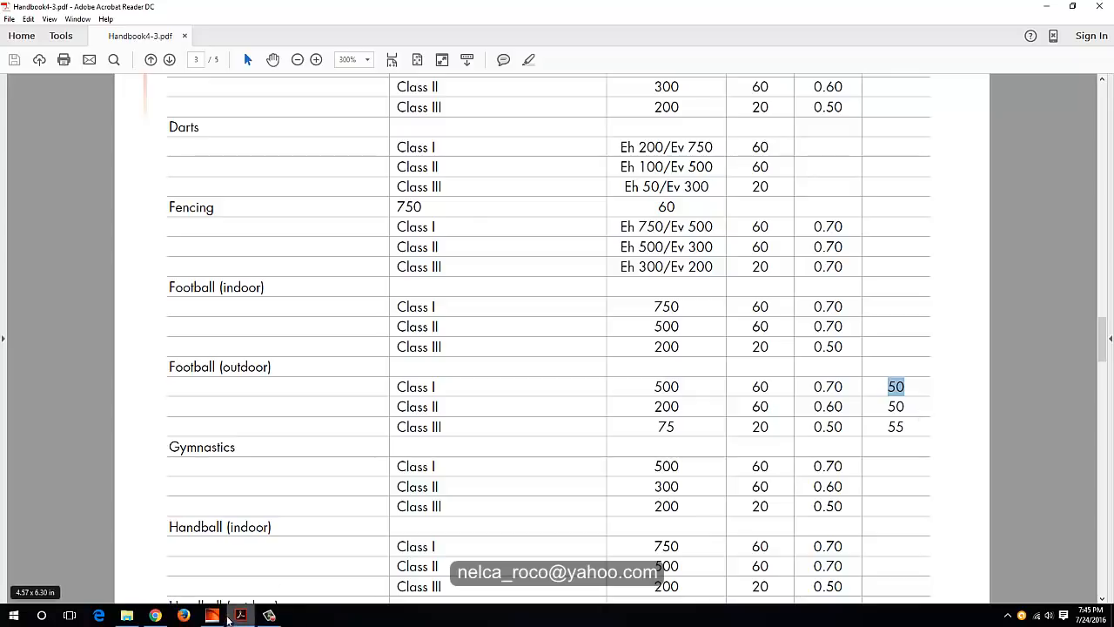
Switch to DIALux and display the exterior scene's ground in 3D, rotated to a view from above.
left_click(212, 615)
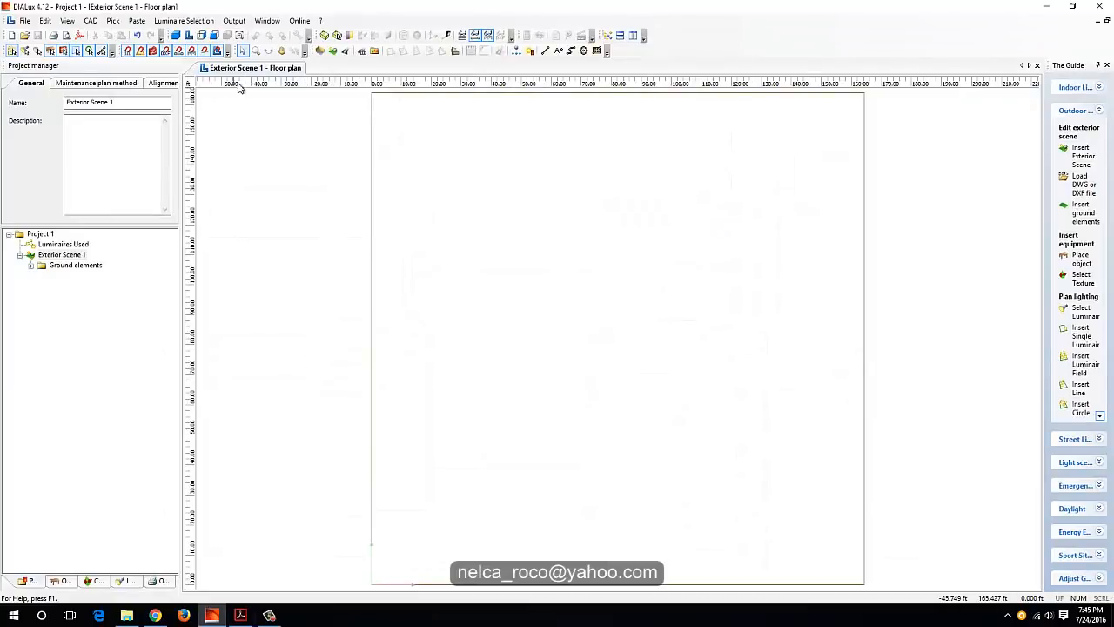
left_click(176, 36)
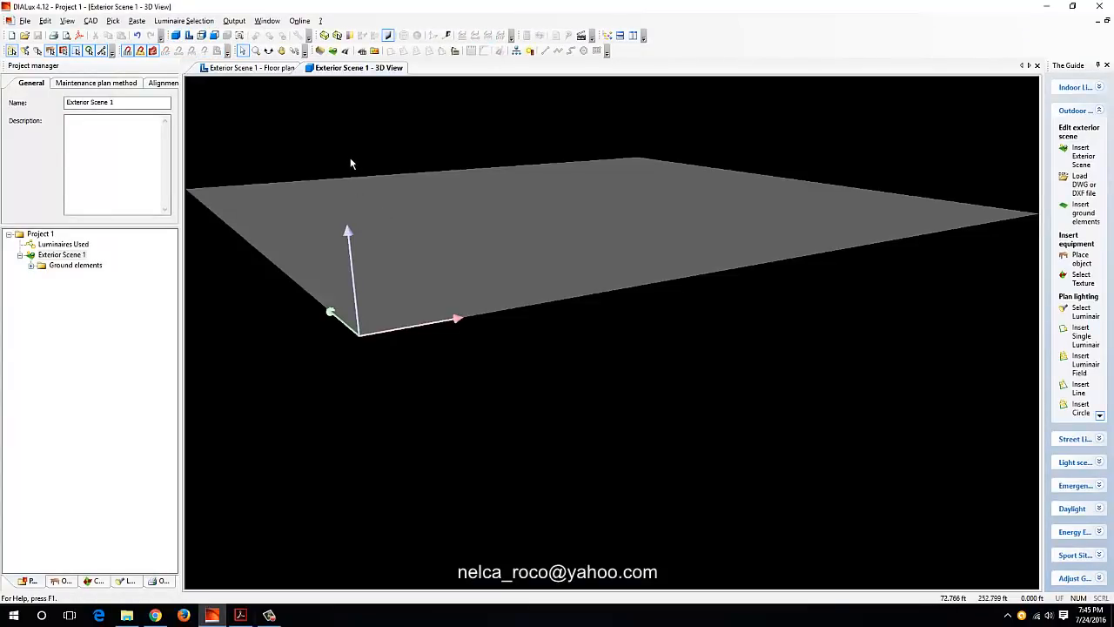
mouse_move(345, 152)
left_mouse_down()
mouse_move(358, 199)
mouse_move(455, 304)
mouse_move(437, 366)
mouse_move(409, 344)
mouse_move(401, 295)
mouse_move(446, 322)
mouse_move(380, 376)
mouse_move(440, 348)
mouse_move(358, 381)
left_mouse_up()
left_click(356, 114)
left_click(268, 51)
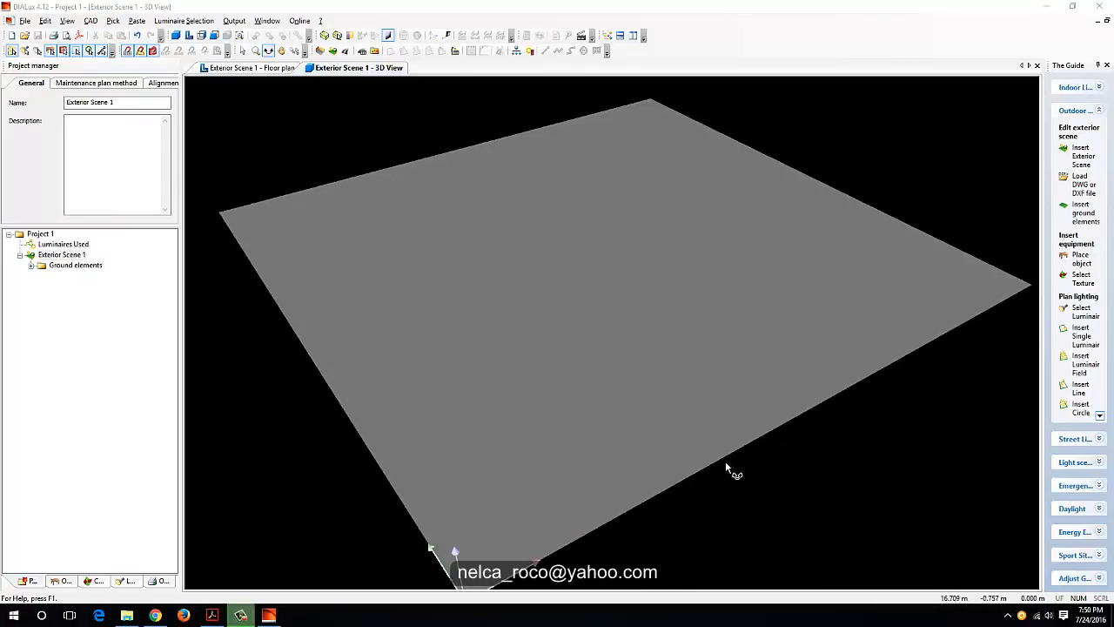
left_click_drag(581, 253, 327, 362)
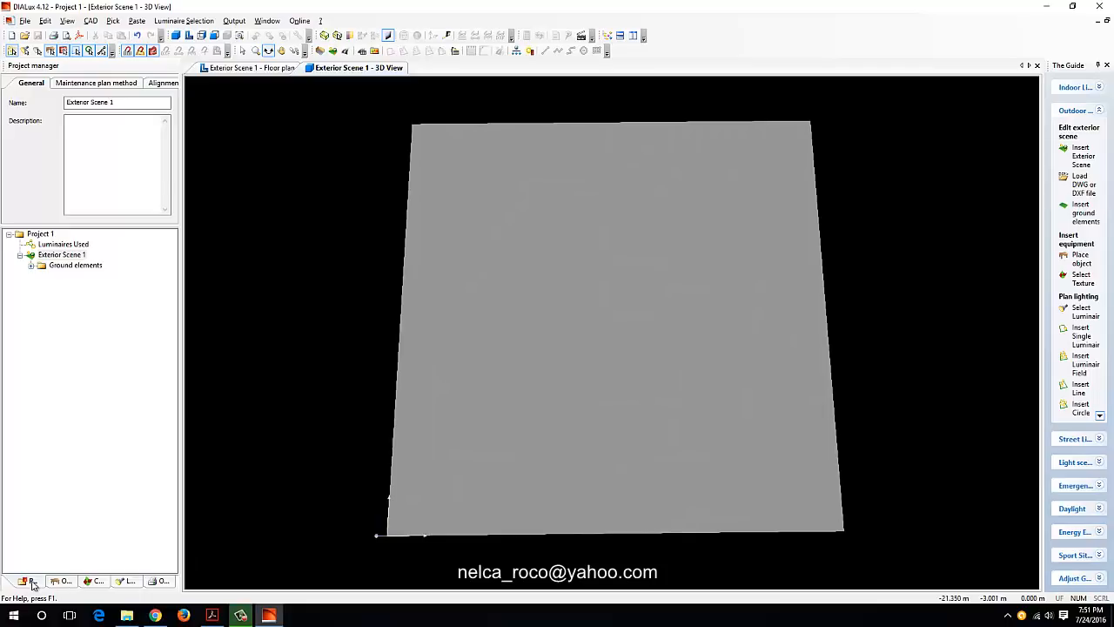
Insert a soccer field from the sport facilities, with a 100 × 64 m playing area, near the middle of the exterior scene's floor plan.
left_click(60, 580)
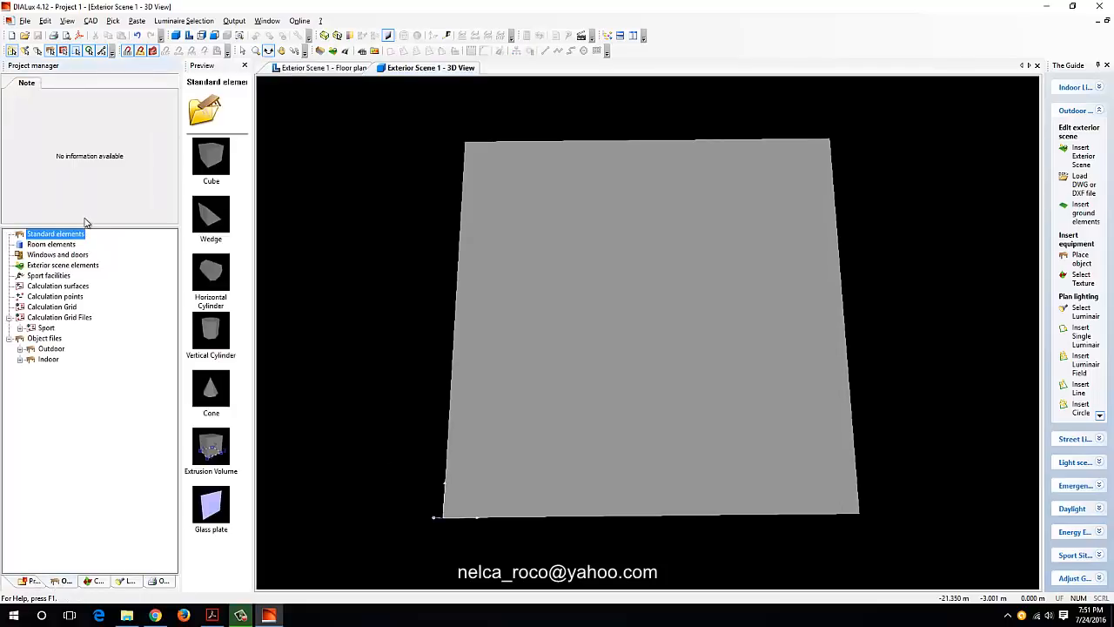
left_click(326, 69)
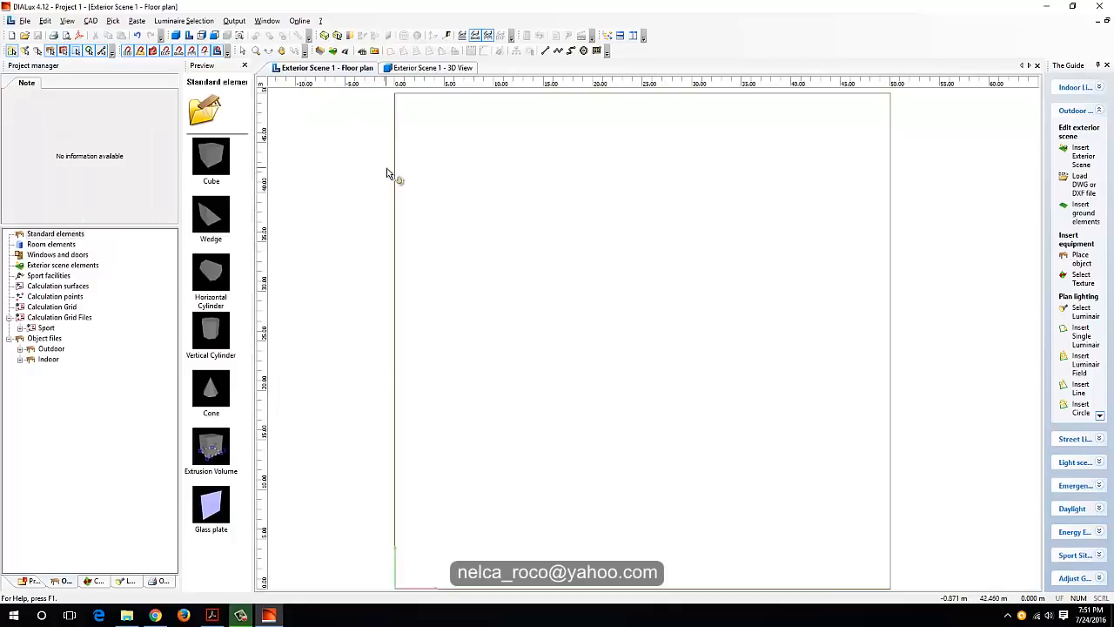
left_click(47, 276)
left_click(52, 286)
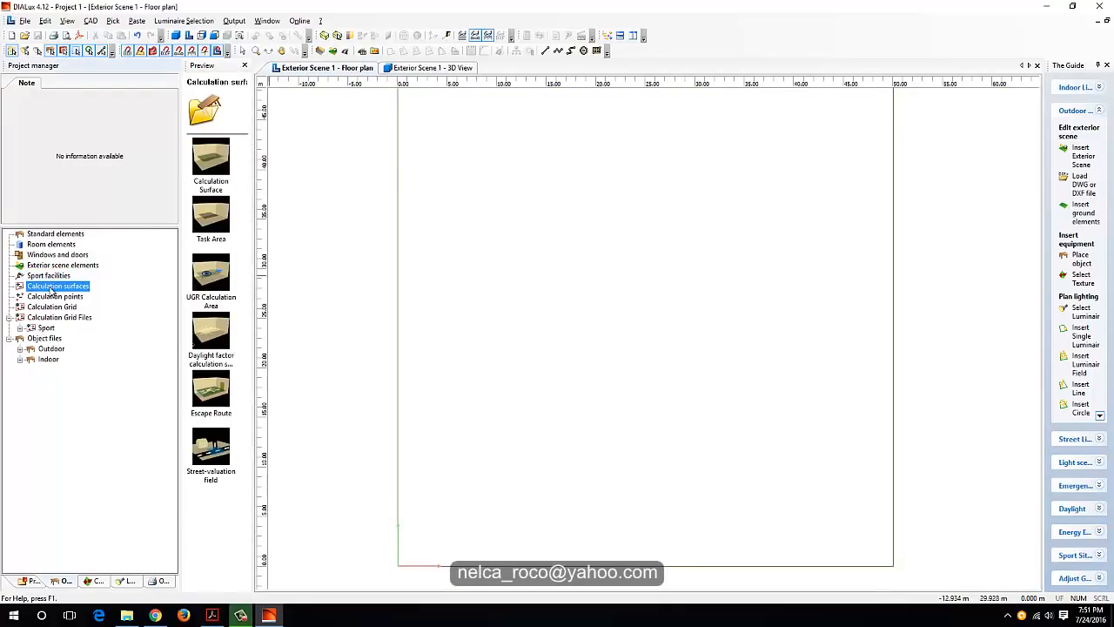
left_click(43, 276)
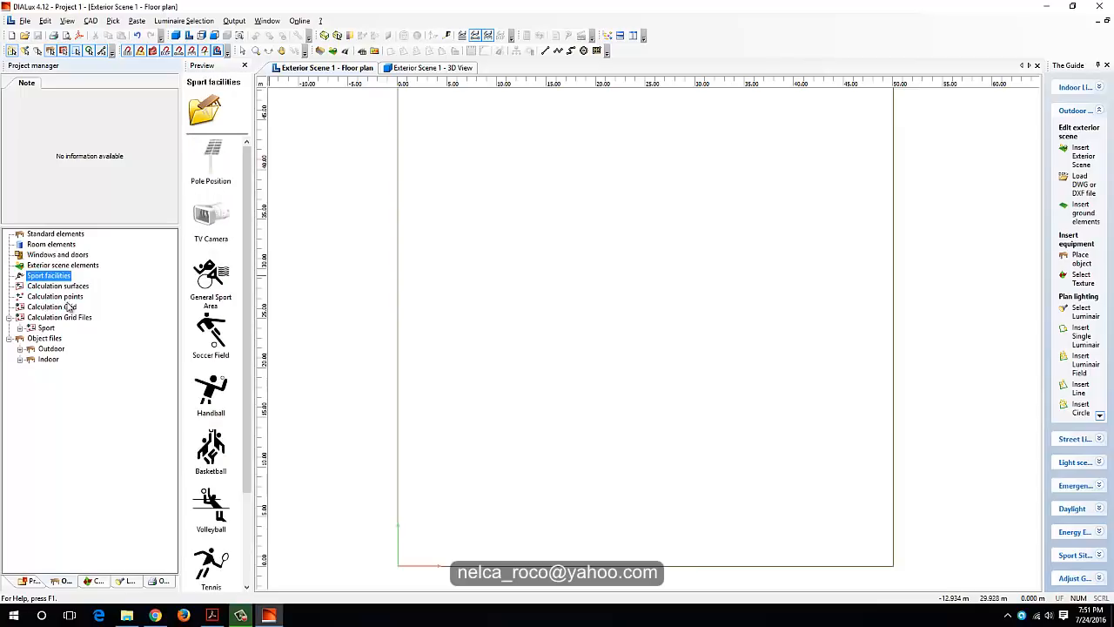
left_click_drag(248, 209, 248, 308)
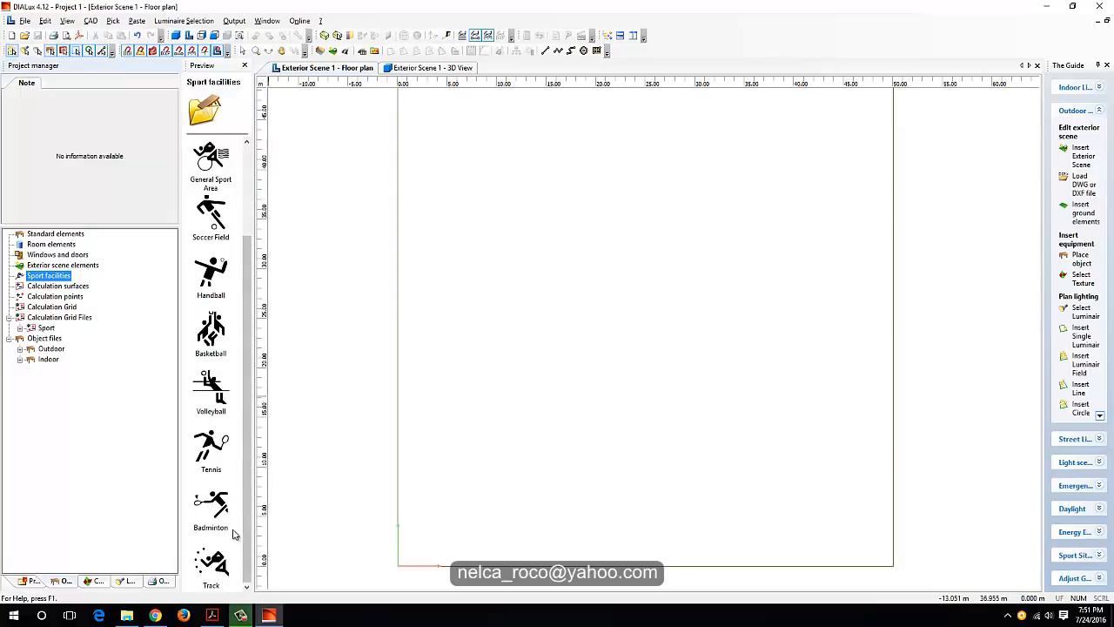
left_click_drag(248, 534, 251, 420)
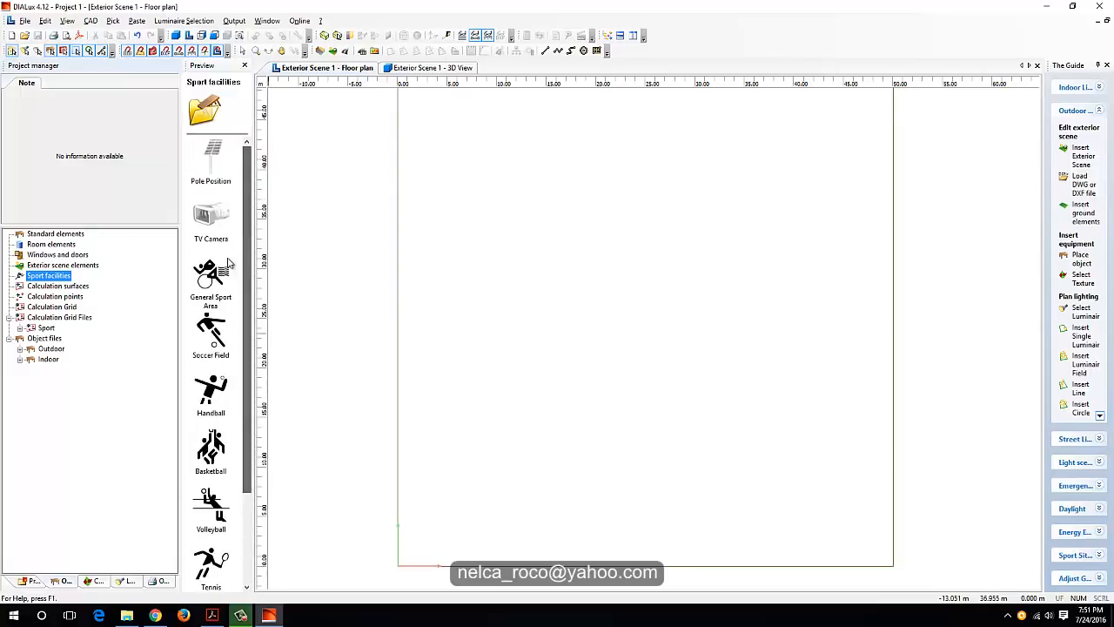
left_click(210, 335)
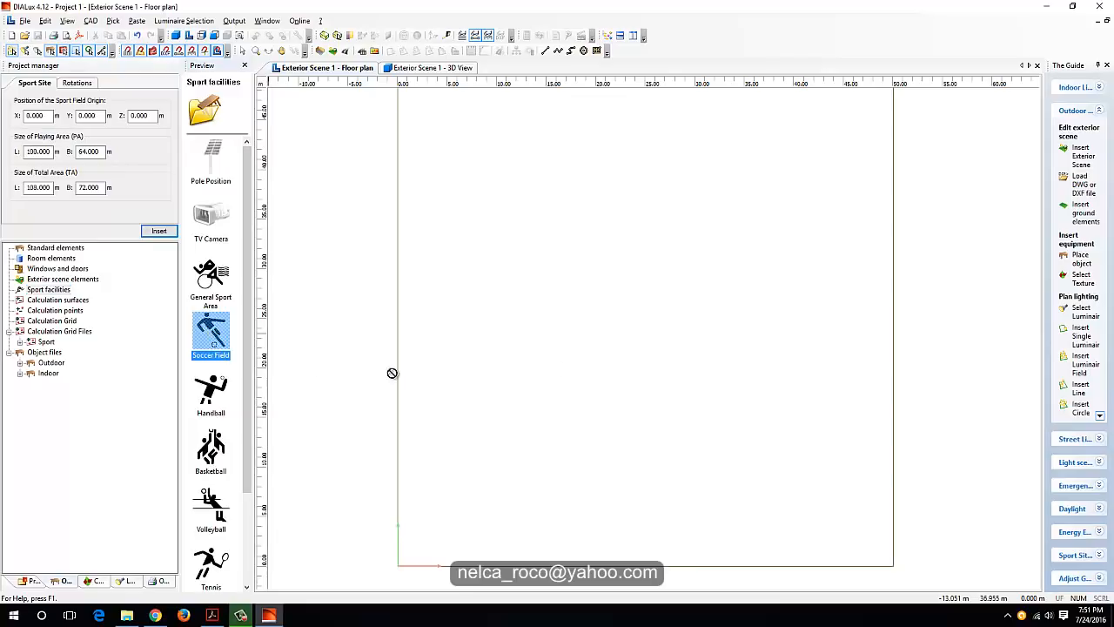
left_click(530, 281)
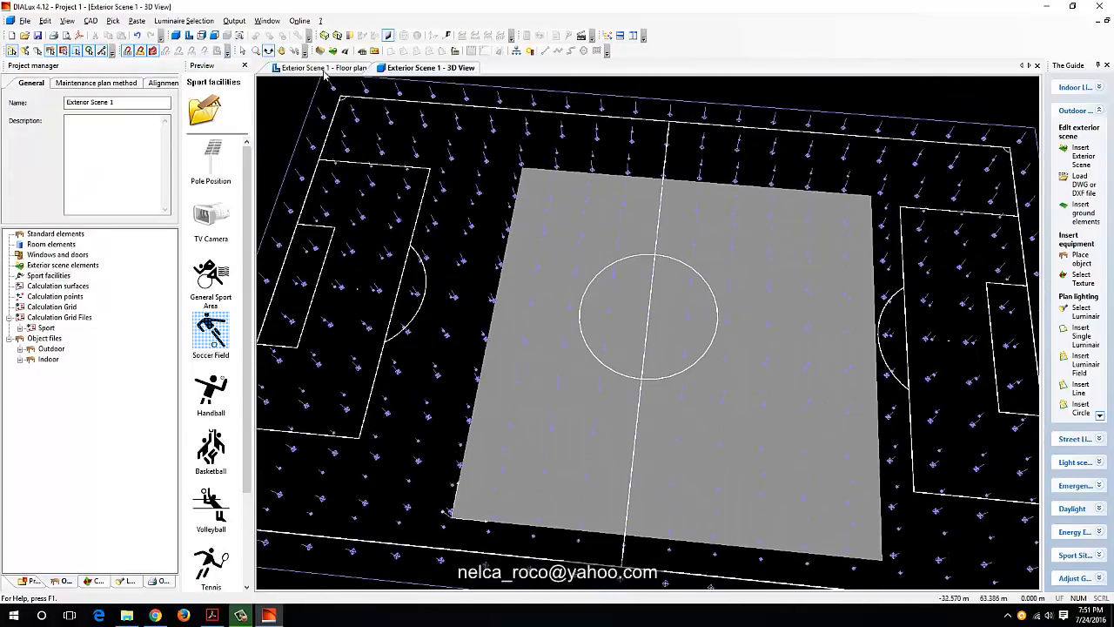
Examine the inserted soccer field and its playing-area calculation grid in the floor plan.
left_click(317, 69)
scroll(421, 300, "down", 3)
scroll(419, 289, "up", 1)
left_click(243, 52)
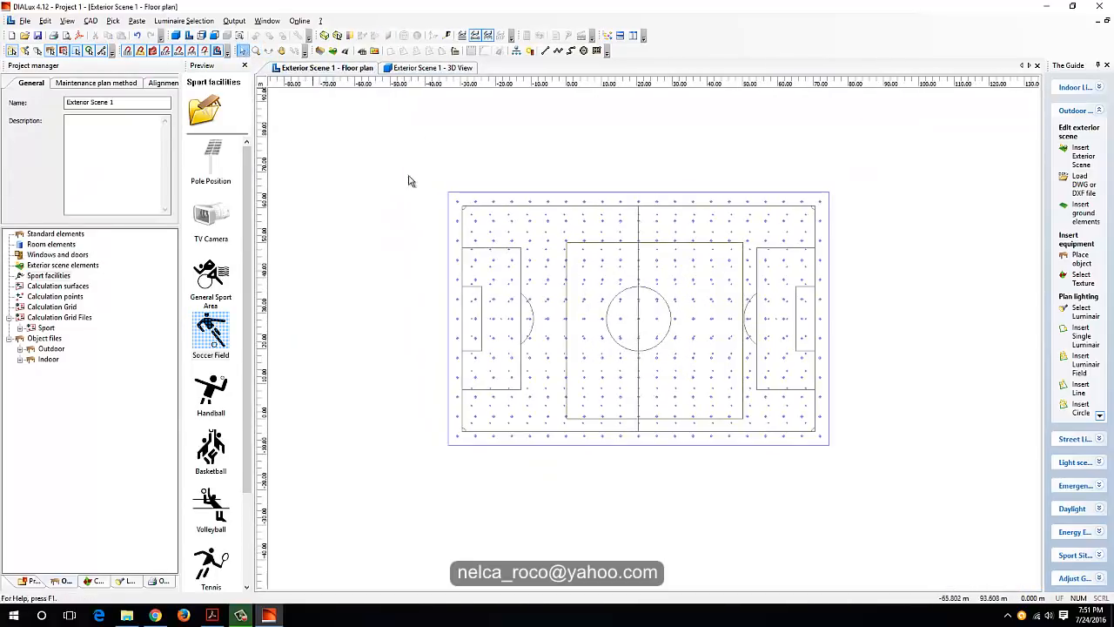
scroll(560, 293, "up", 2)
scroll(561, 285, "down", 2)
left_click(599, 269)
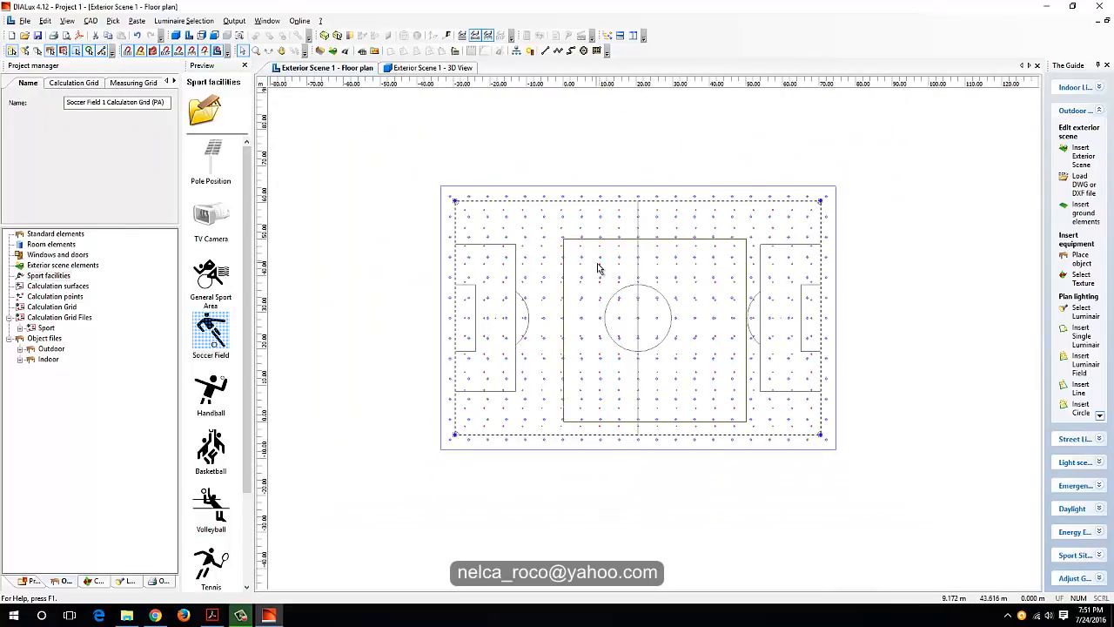
left_click(209, 344)
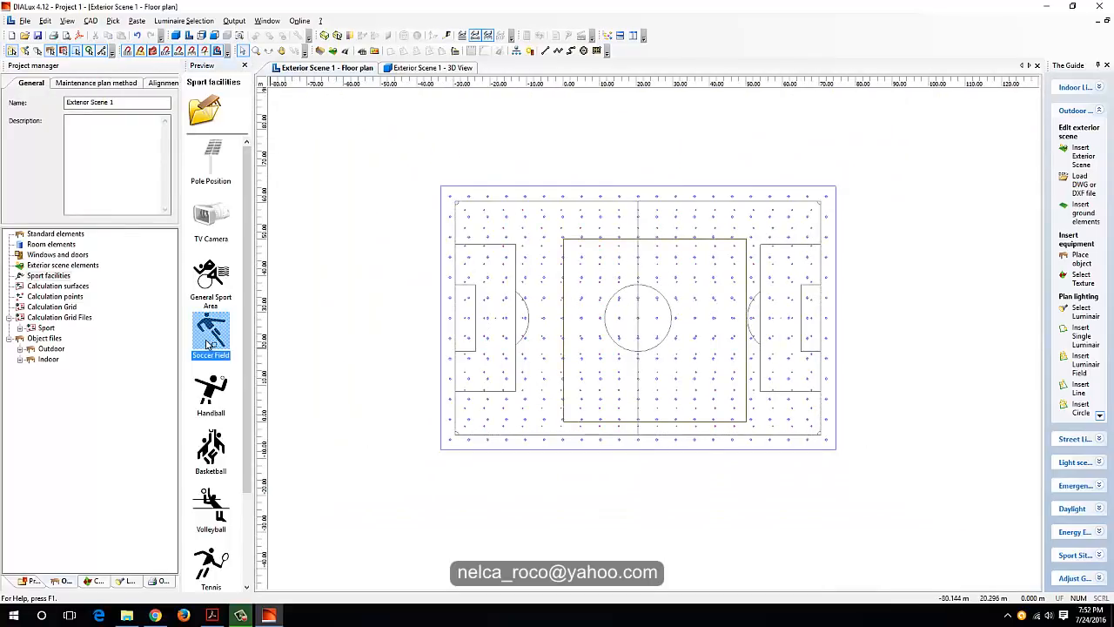
middle_click_drag(484, 371, 456, 352)
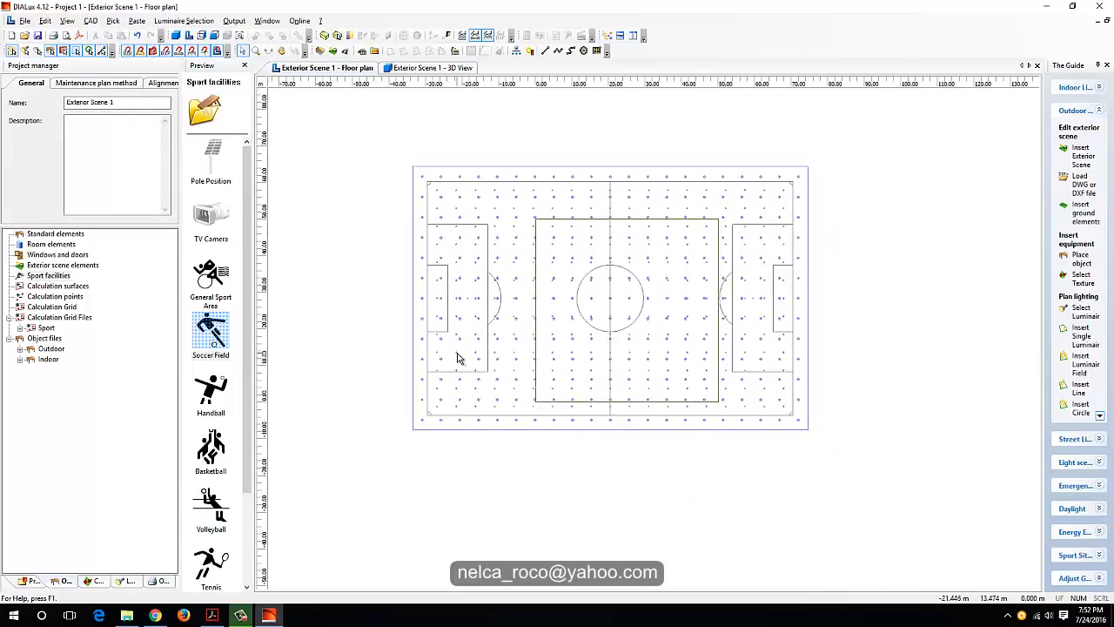
scroll(502, 341, "up", 4)
scroll(503, 355, "down", 4)
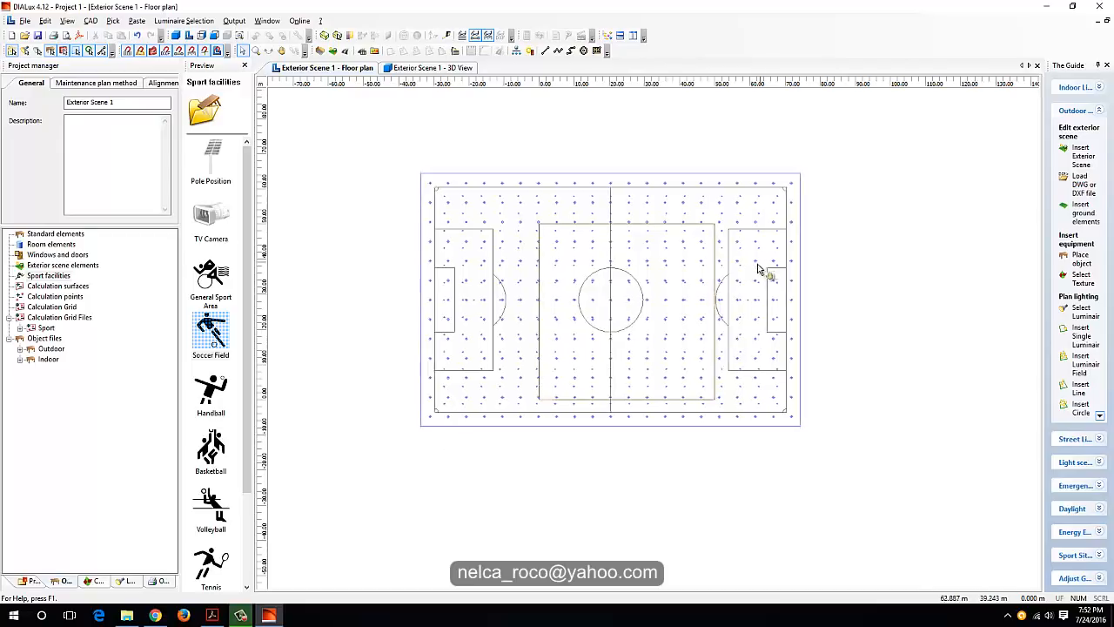
middle_click_drag(760, 265, 575, 339)
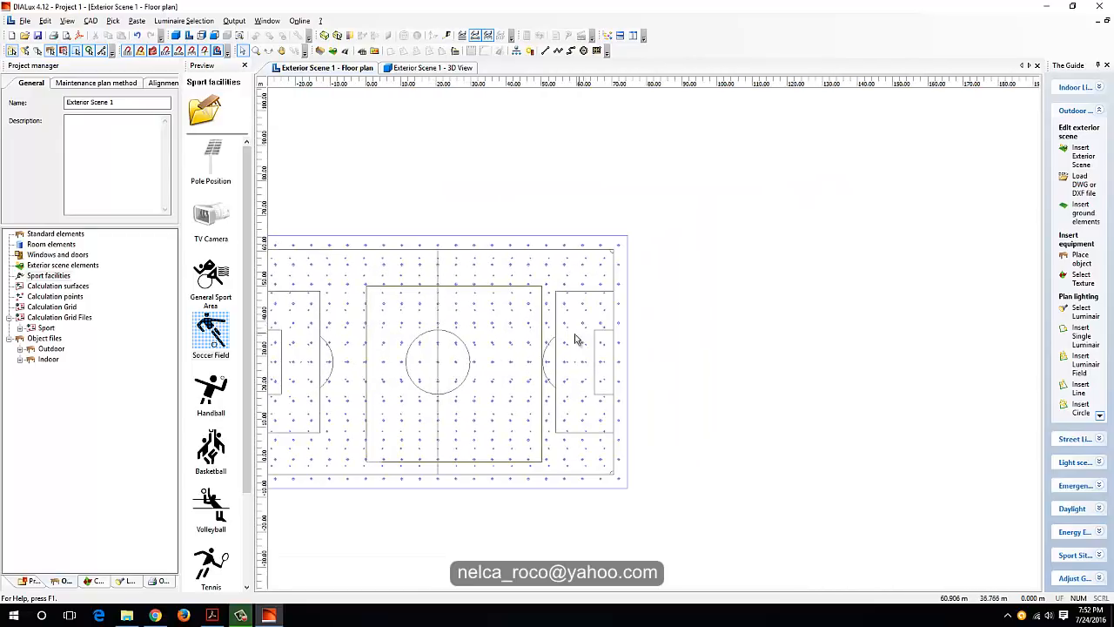
Browse the FR sport calculation grid files for the available soccer grids.
left_click(19, 328)
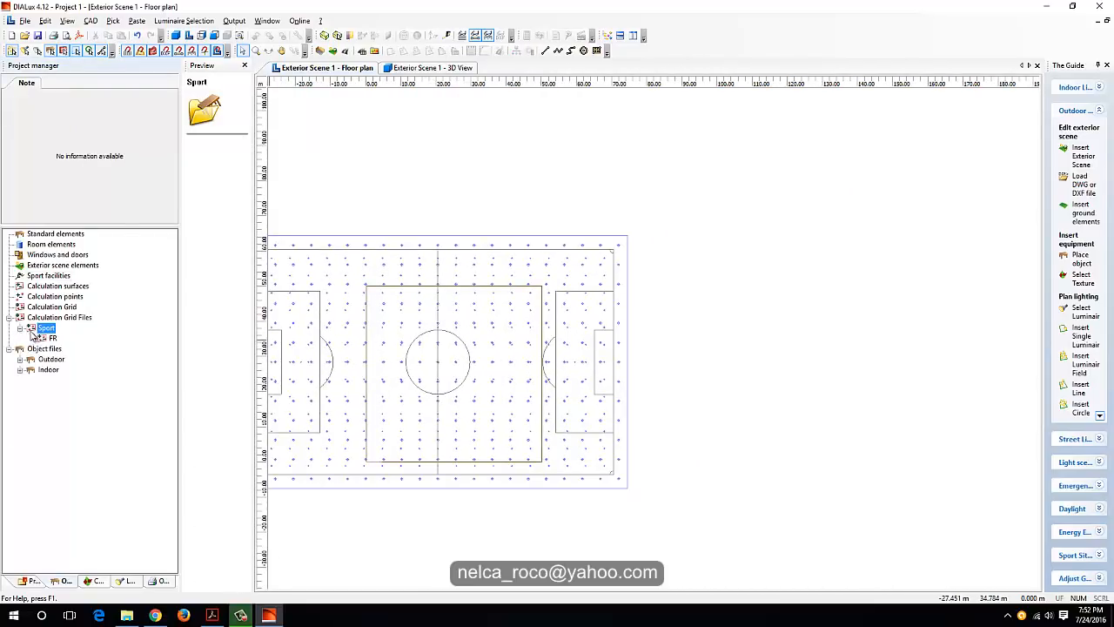
left_click(53, 337)
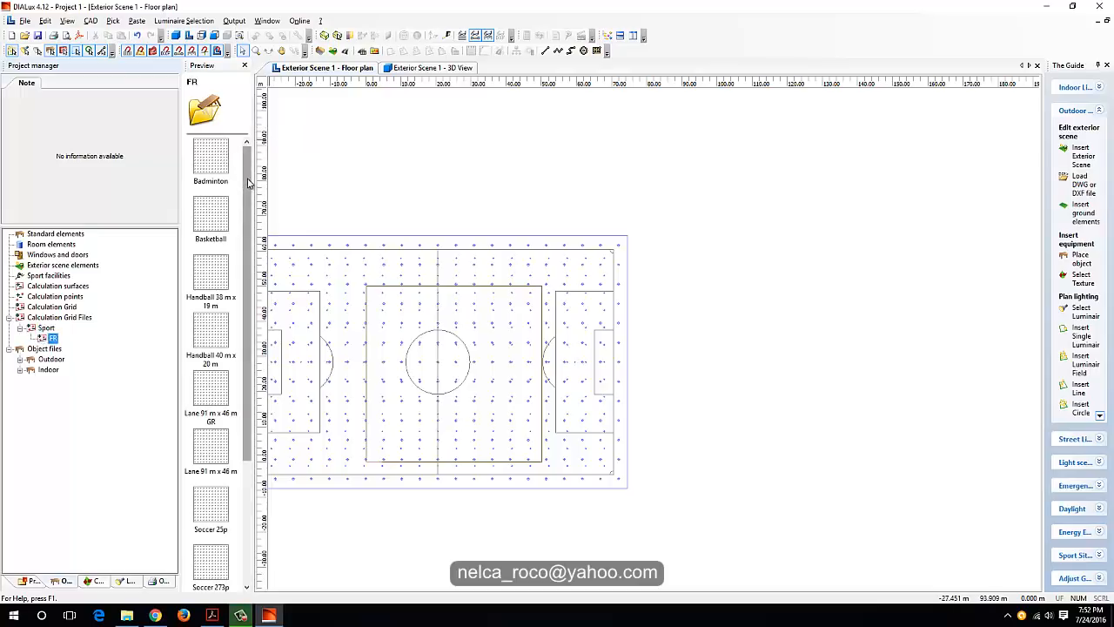
left_click_drag(248, 182, 247, 204)
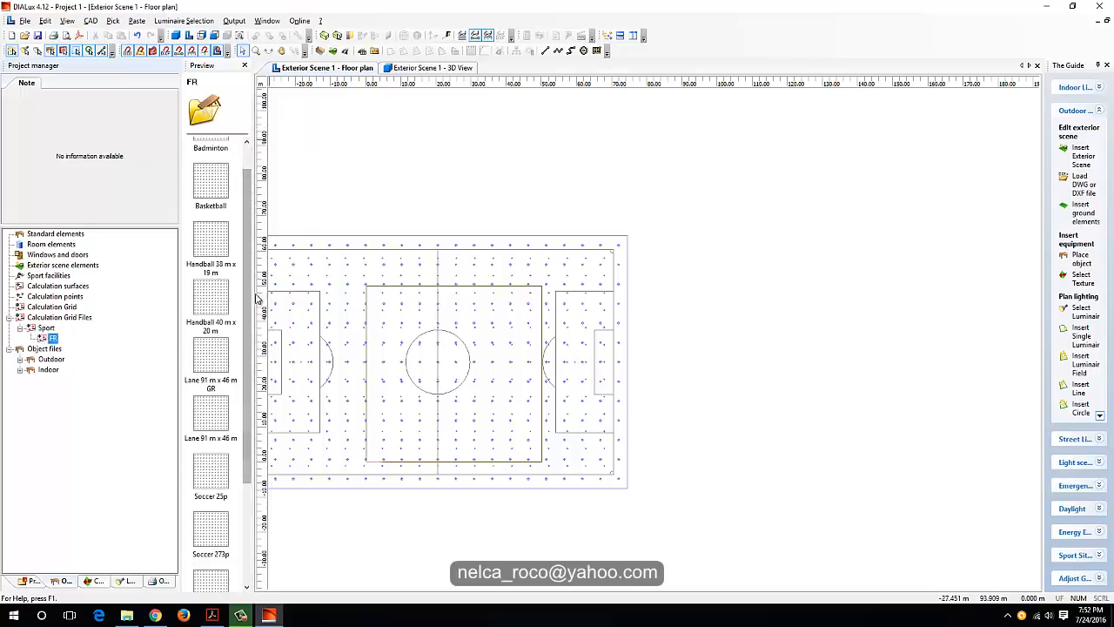
left_click_drag(247, 360, 248, 457)
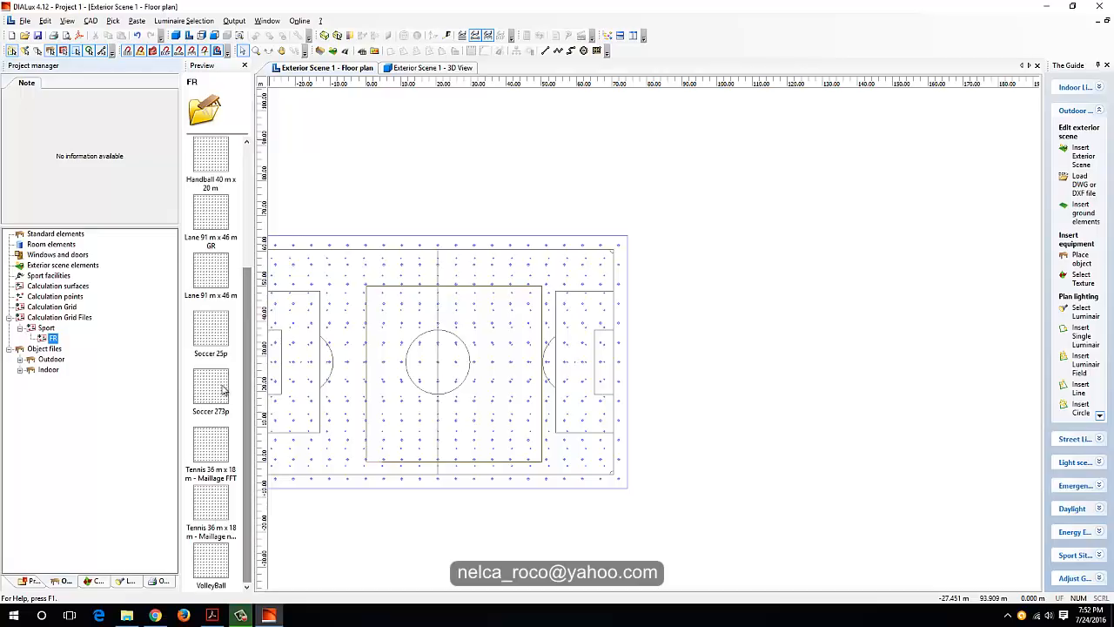
Try the Soccer 273p calculation grid file by inserting it and placing it below the soccer field for comparison, and delete it again.
left_click_drag(211, 392, 799, 407)
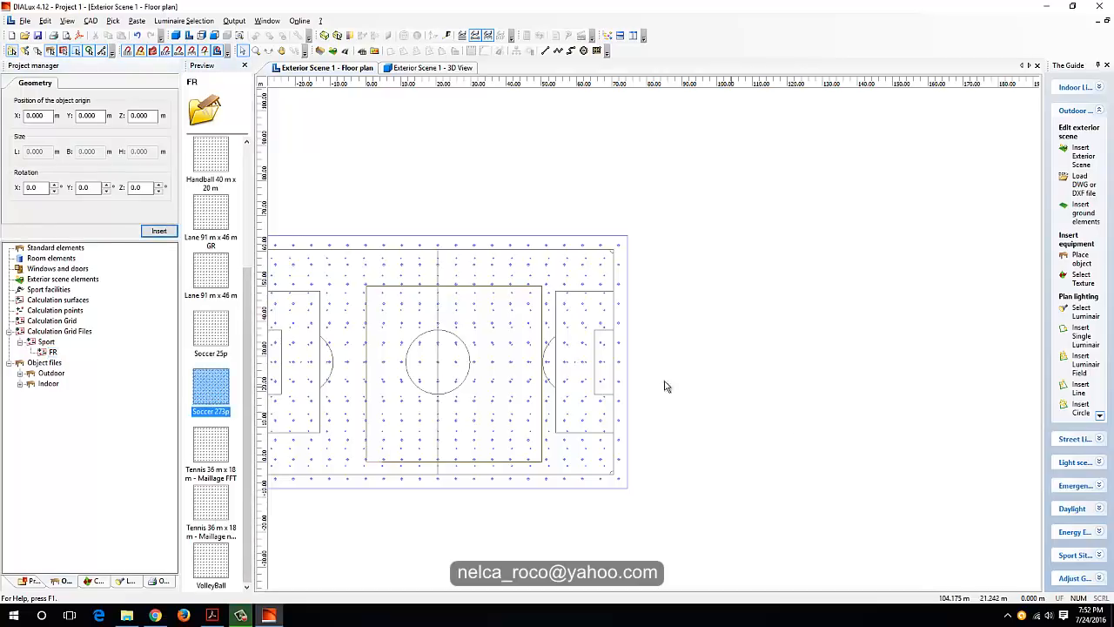
left_click(158, 231)
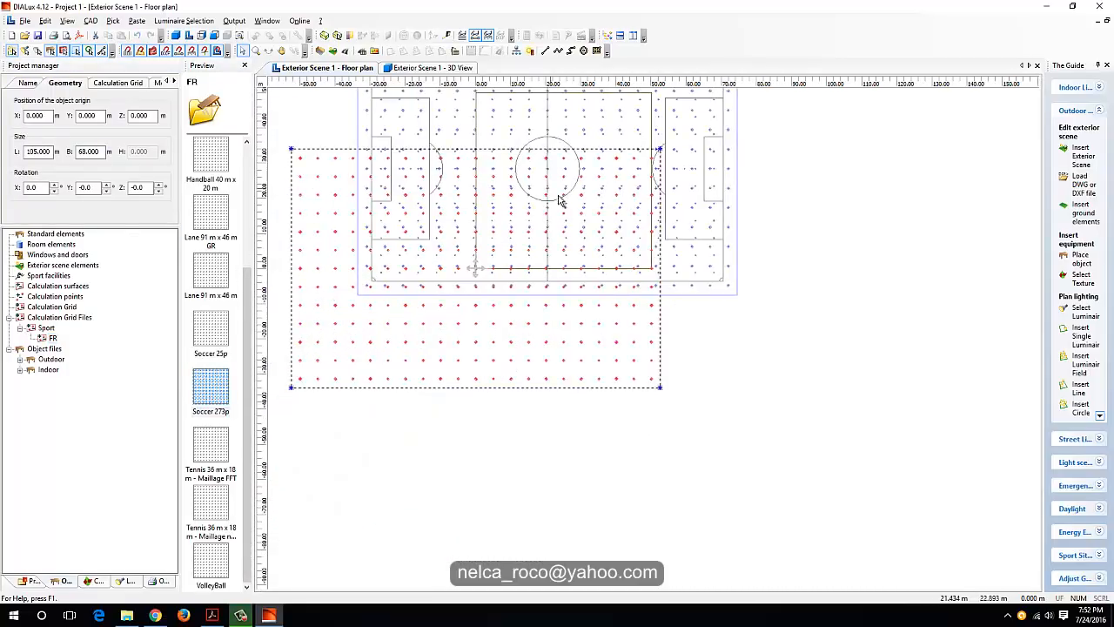
scroll(559, 200, "down", 2)
left_click_drag(531, 296, 585, 418)
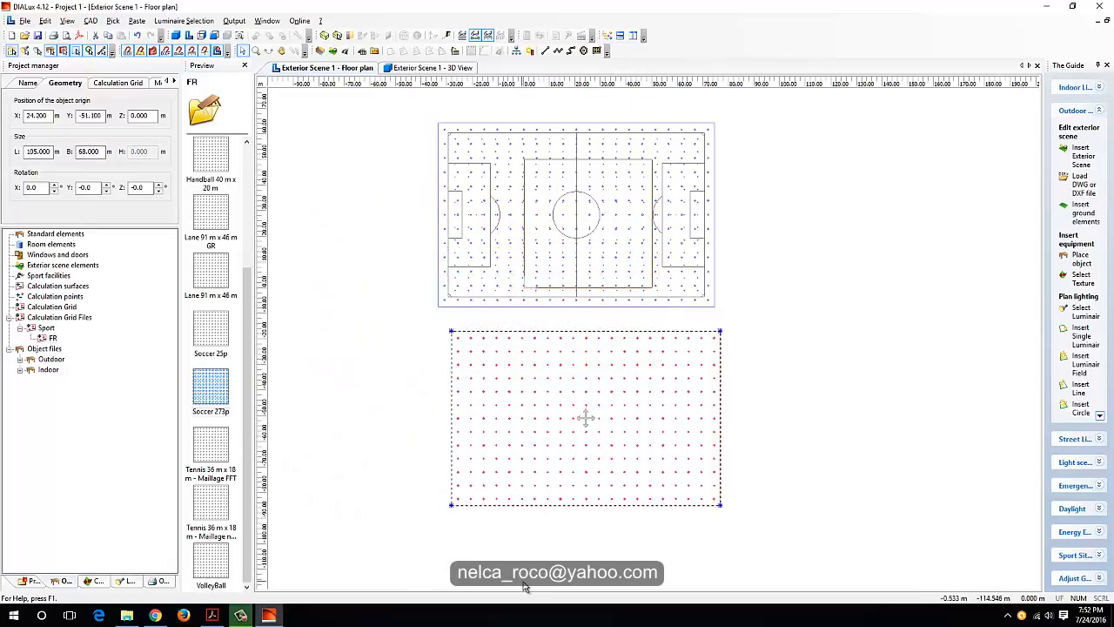
key("Delete")
scroll(522, 288, "up", 2)
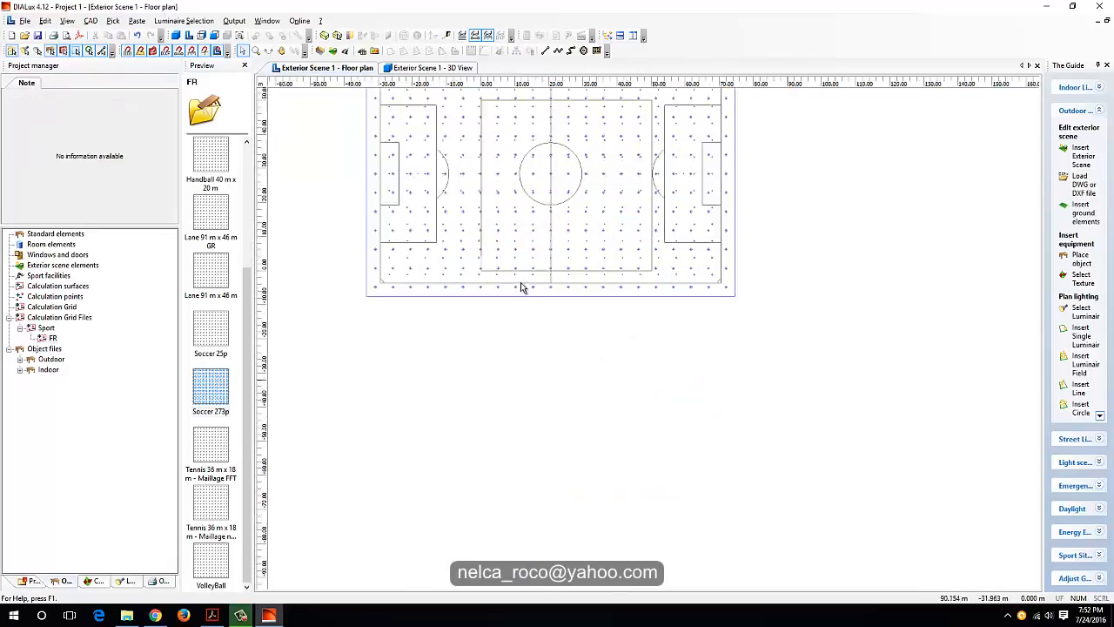
Examine the soccer field's playing-area calculation grid (PA) in the floor plan and the 3D view.
left_click(500, 233)
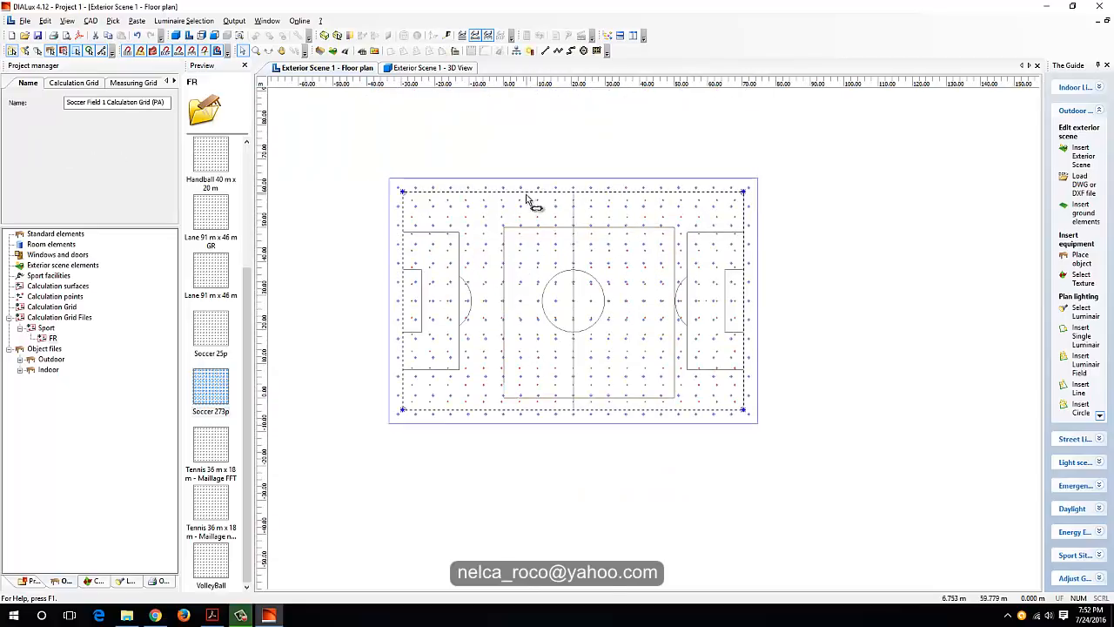
left_click(417, 70)
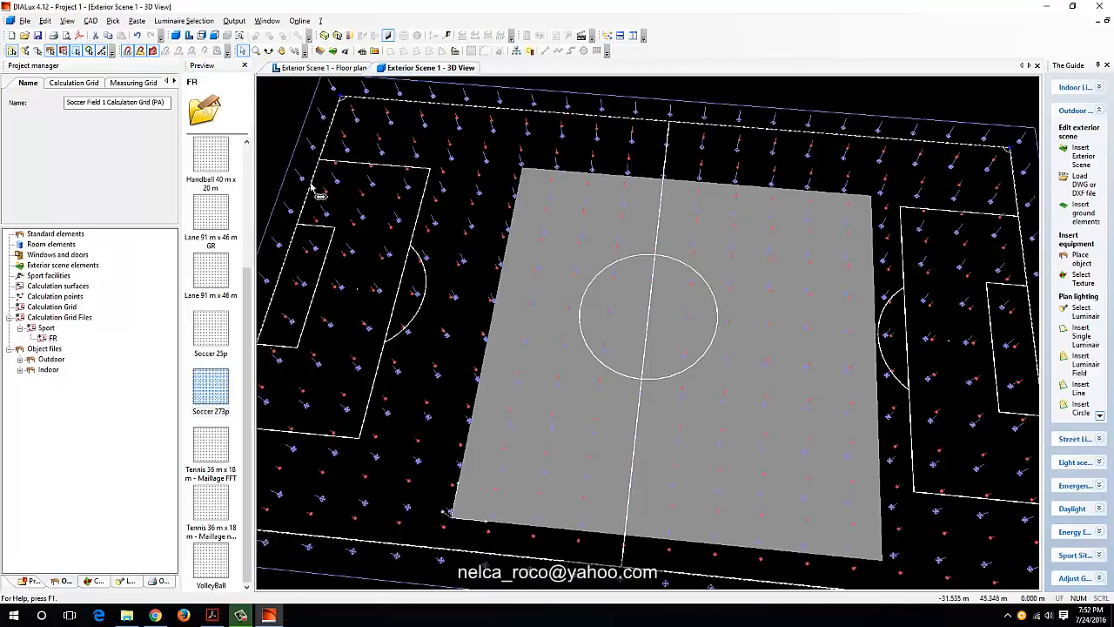
left_click(267, 113)
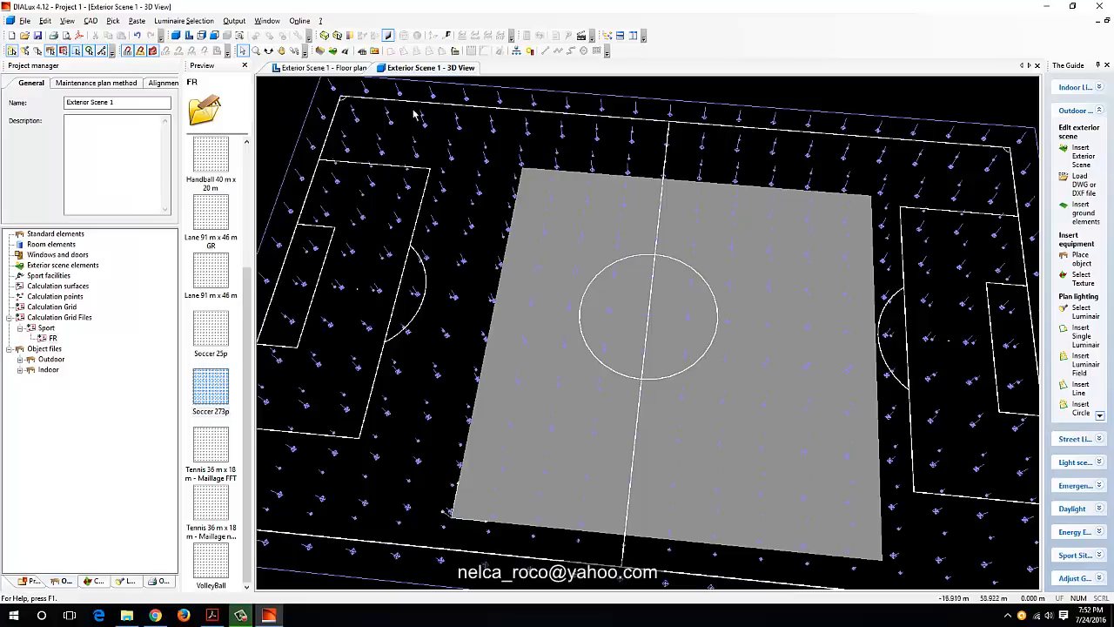
left_click(331, 69)
scroll(450, 231, "up", 3)
scroll(529, 241, "down", 1)
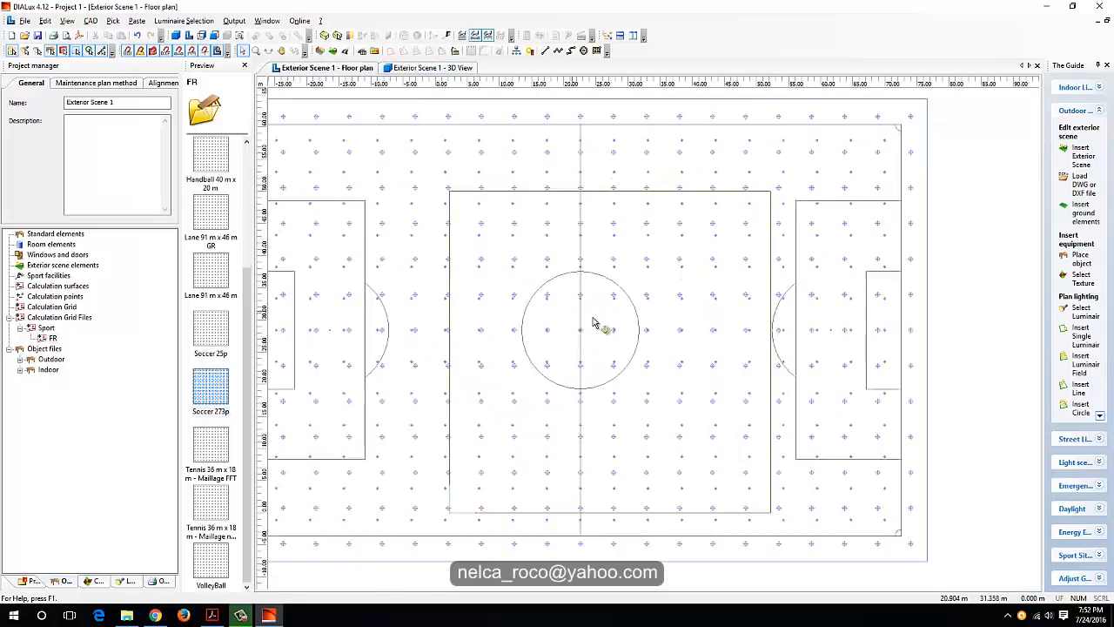
Enlarge Ground Element 1 on all four sides in the floor plan so it encloses the whole soccer field with a margin.
left_click(27, 580)
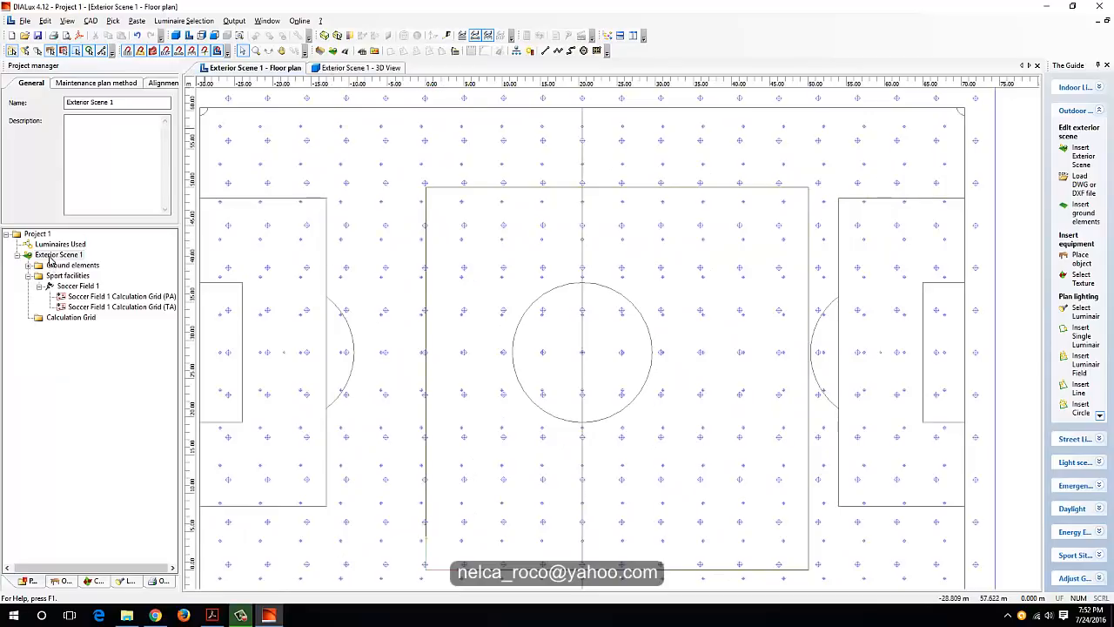
left_click(28, 265)
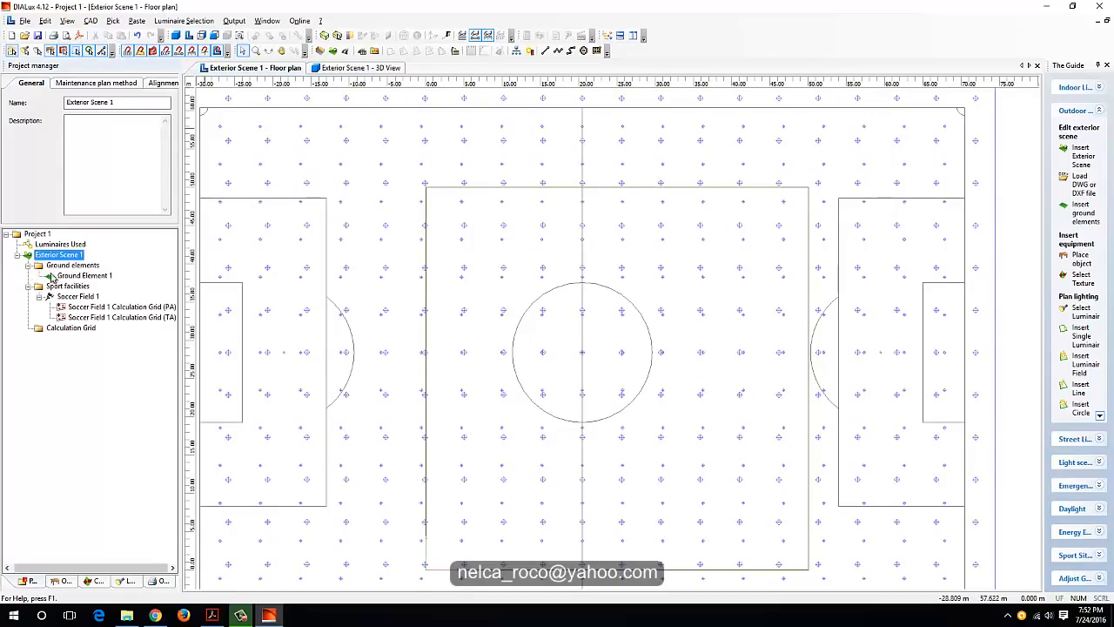
left_click(84, 275)
scroll(525, 280, "down", 2)
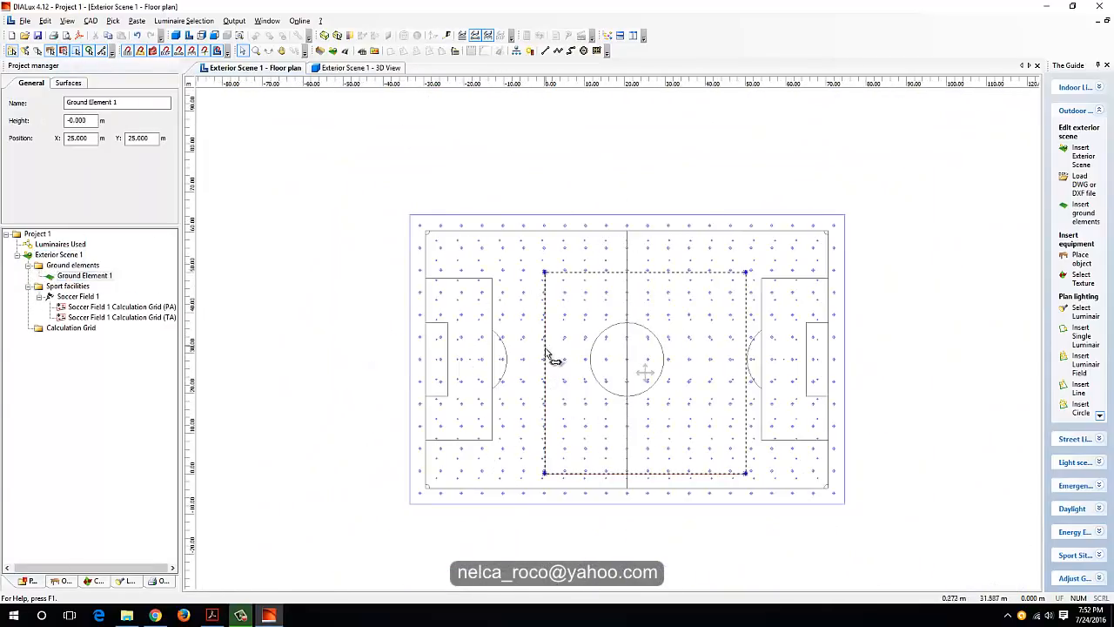
left_click_drag(546, 355, 383, 348)
left_click_drag(474, 273, 474, 194)
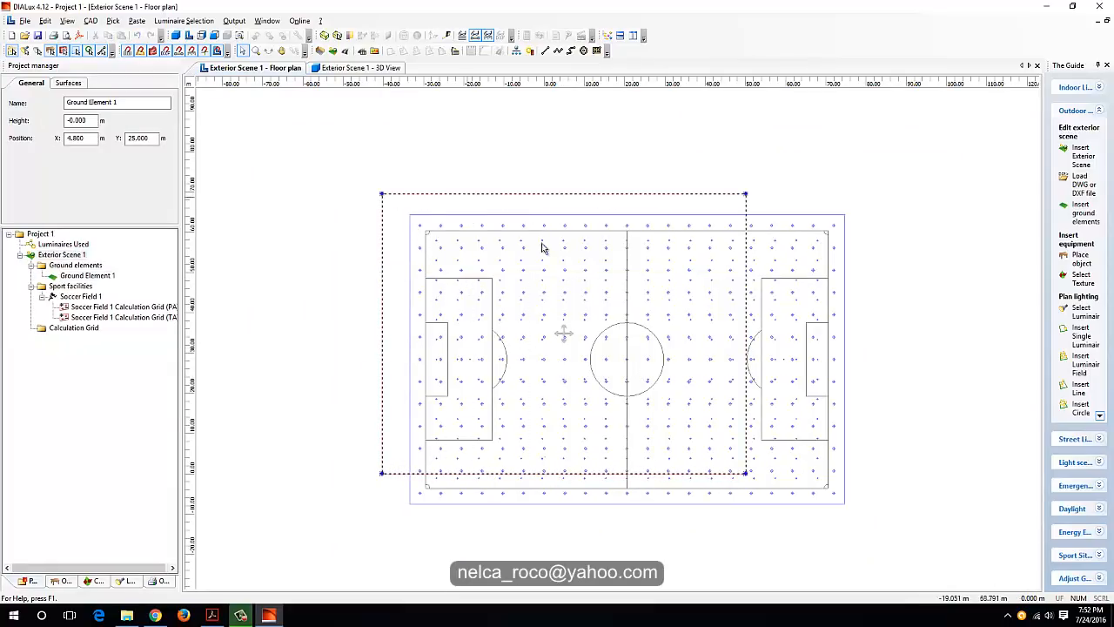
left_click_drag(744, 333, 872, 341)
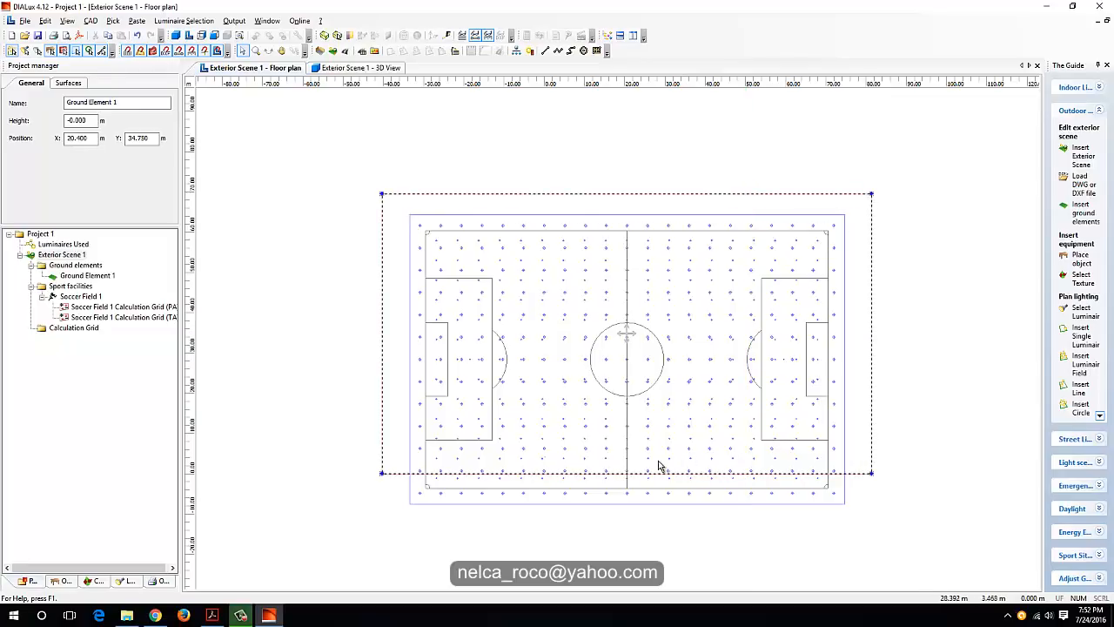
left_click_drag(655, 479, 659, 525)
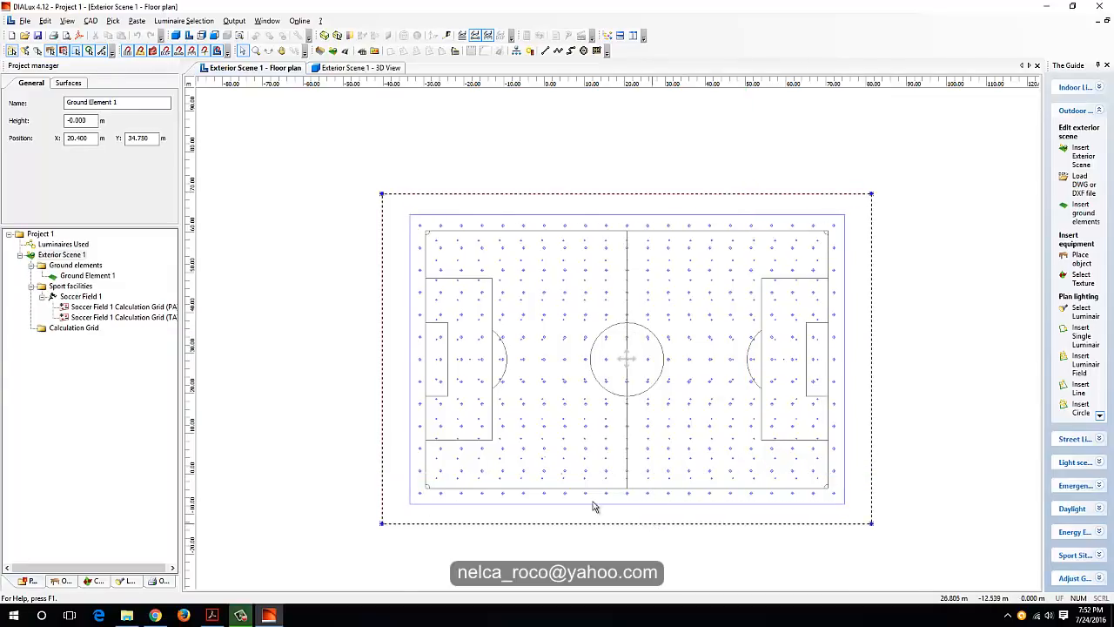
scroll(619, 485, "up", 1)
middle_click_drag(376, 383, 366, 266)
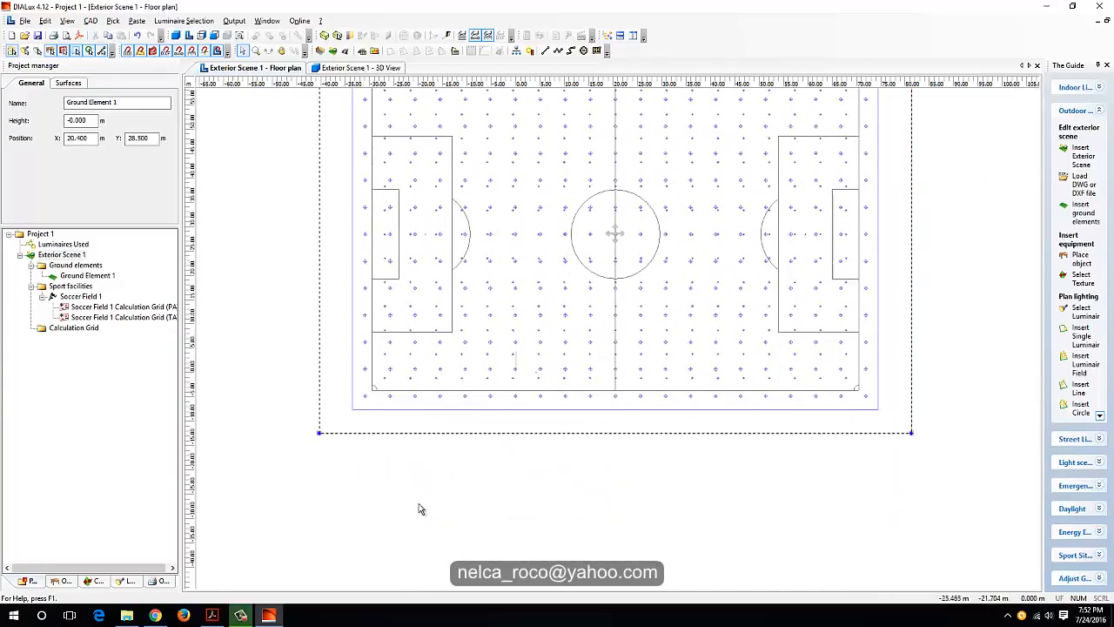
middle_click_drag(326, 410, 429, 514)
Display the enlarged ground and soccer field in 3D and rotate the scene to look along the pitch from one goal end.
left_click(268, 389)
left_click(331, 68)
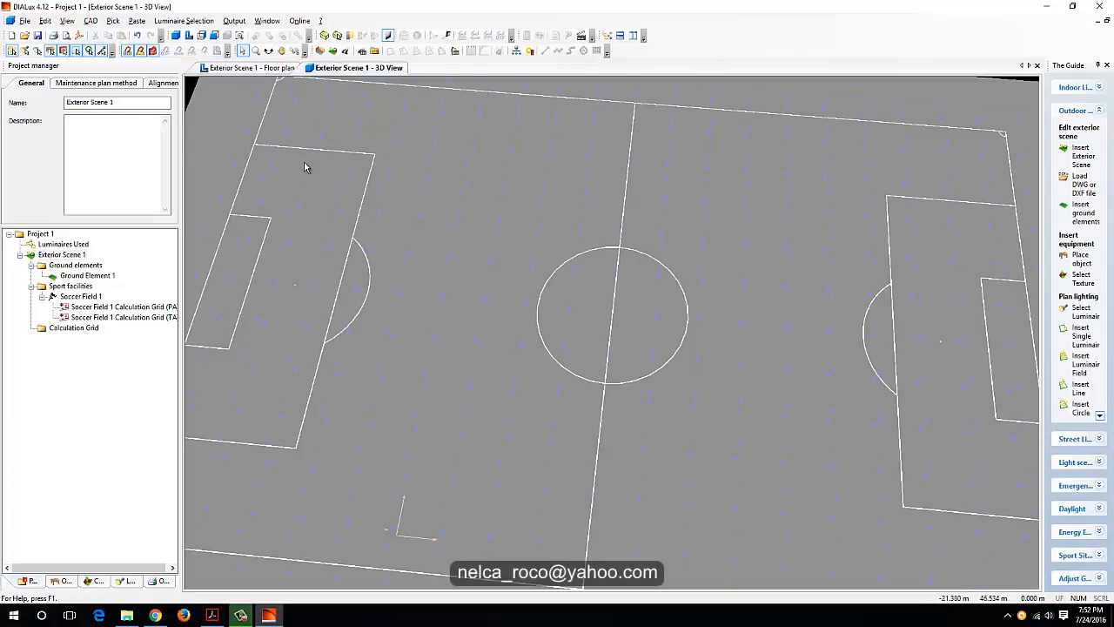
left_click_drag(398, 347, 411, 342)
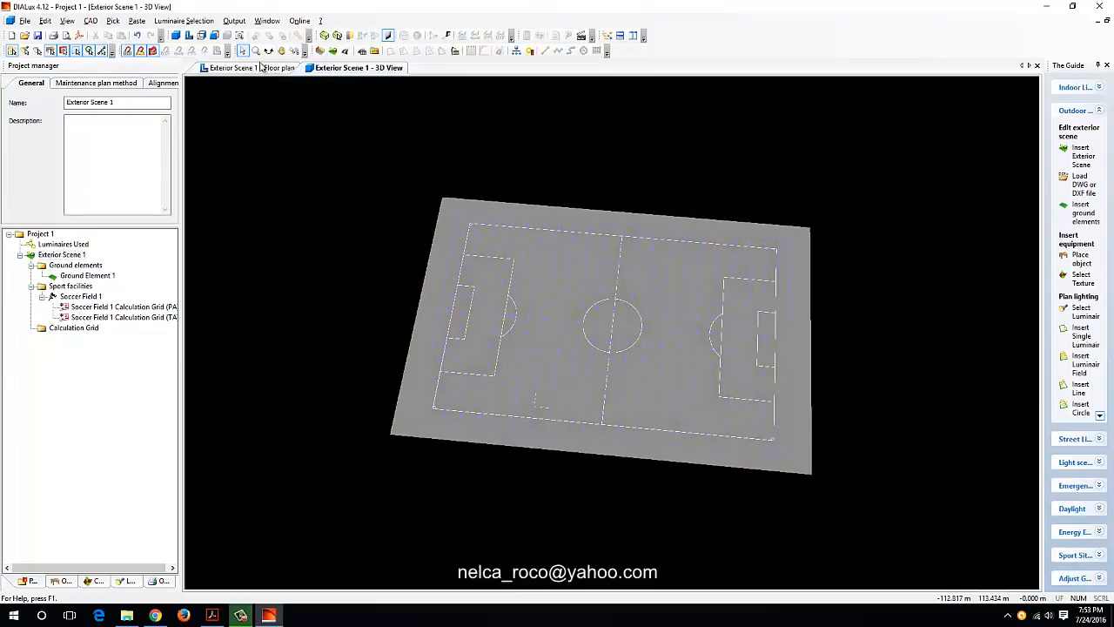
left_click(268, 50)
left_click_drag(304, 258, 430, 417)
scroll(352, 363, "up", 3)
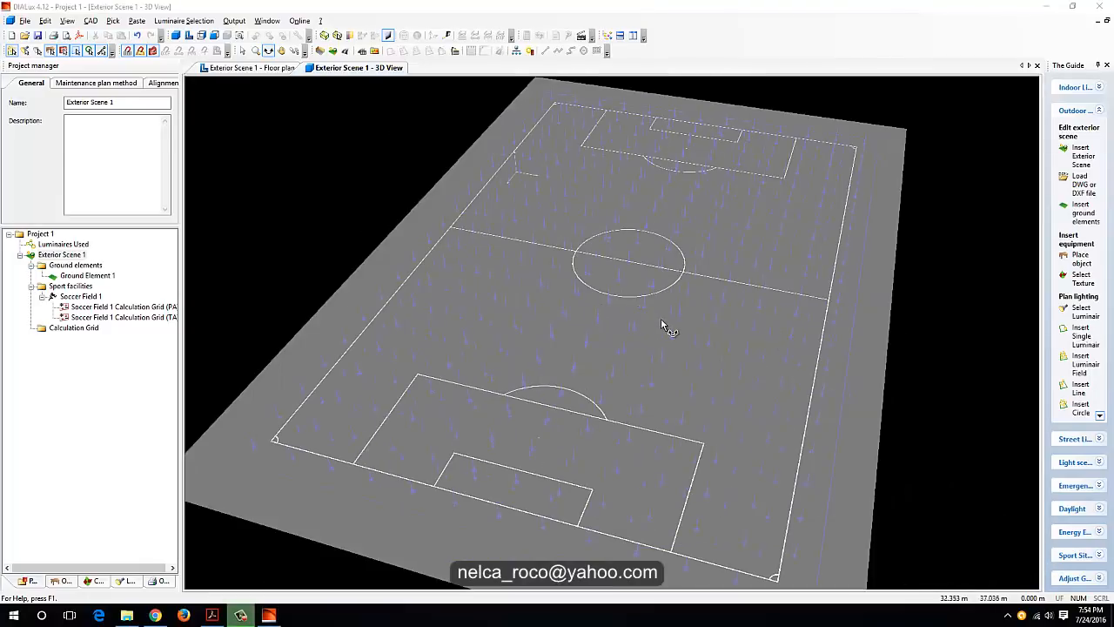
Examine the calculation points spread over the soccer field in 3D from several angles, including a low side view.
left_click_drag(667, 323, 625, 322)
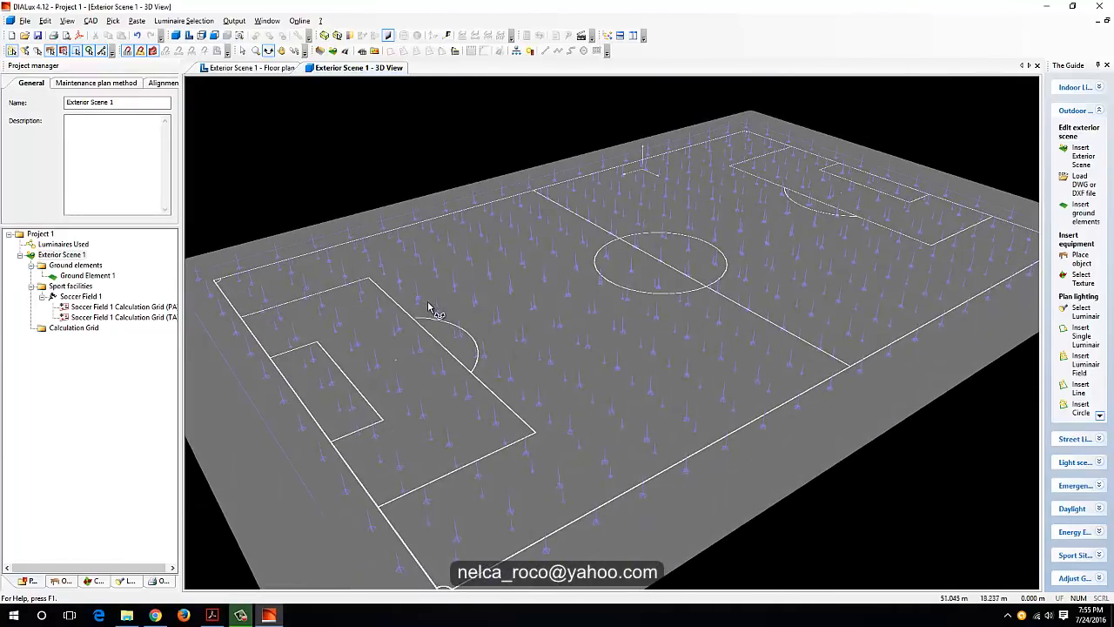
left_click_drag(427, 306, 583, 390)
left_click_drag(529, 280, 470, 258)
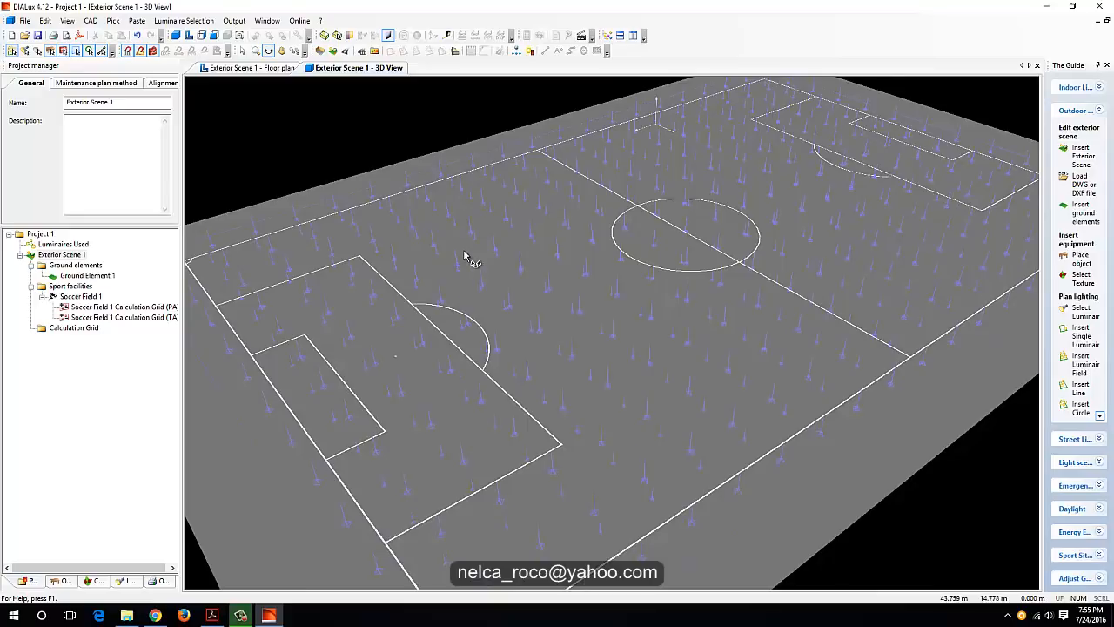
scroll(464, 254, "down", 2)
scroll(465, 254, "up", 2)
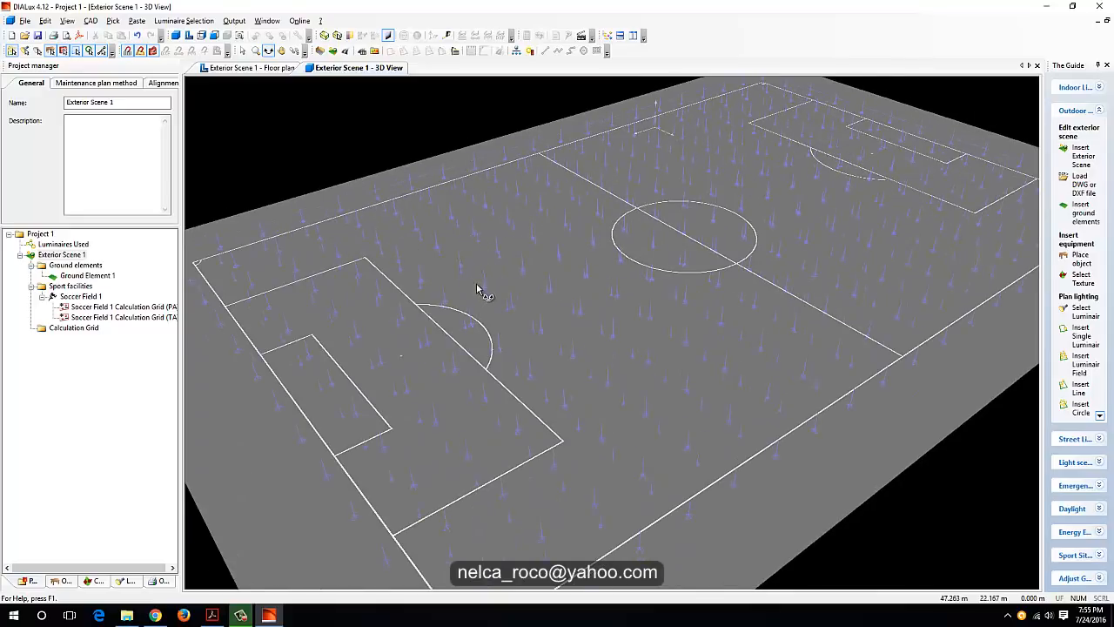
scroll(491, 254, "down", 2)
scroll(487, 252, "up", 2)
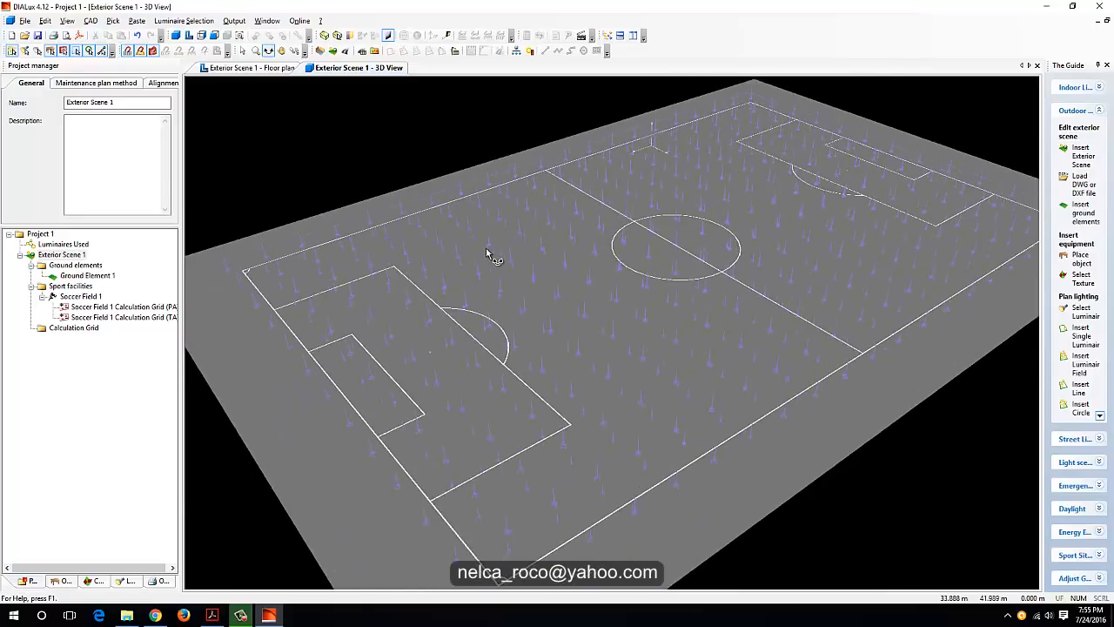
scroll(488, 252, "down", 2)
scroll(503, 269, "up", 2)
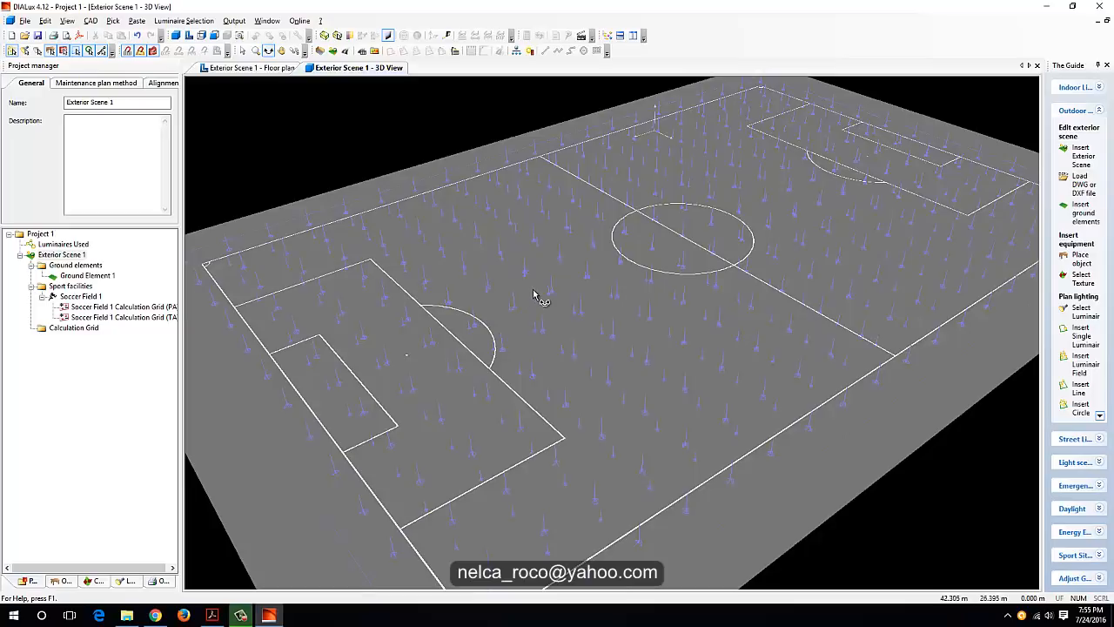
scroll(523, 276, "down", 2)
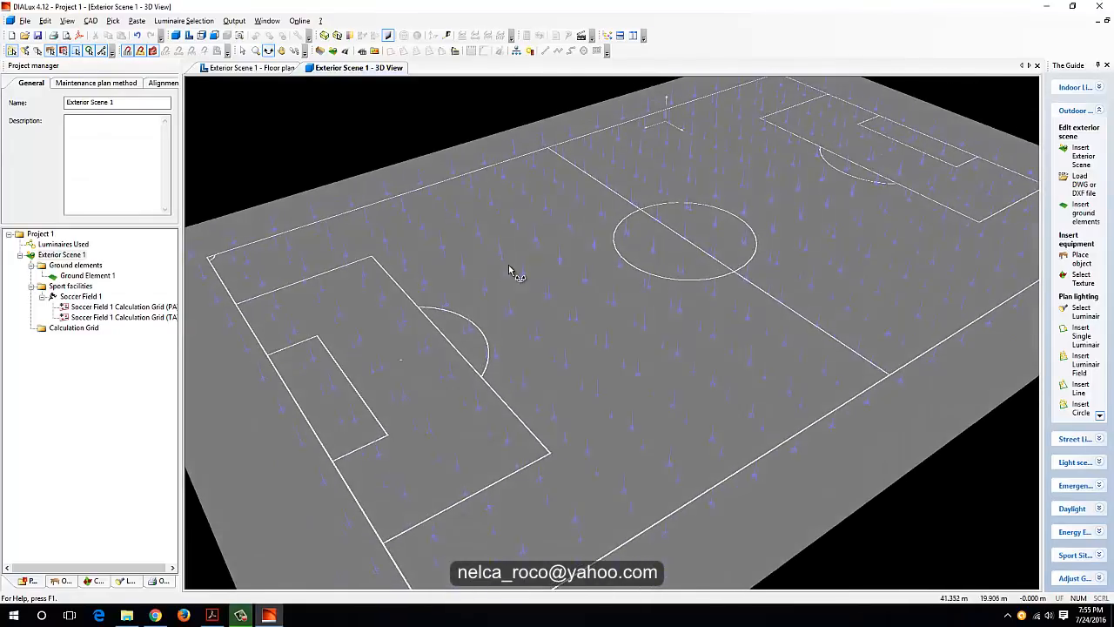
scroll(514, 270, "up", 2)
scroll(522, 274, "down", 2)
scroll(531, 272, "up", 2)
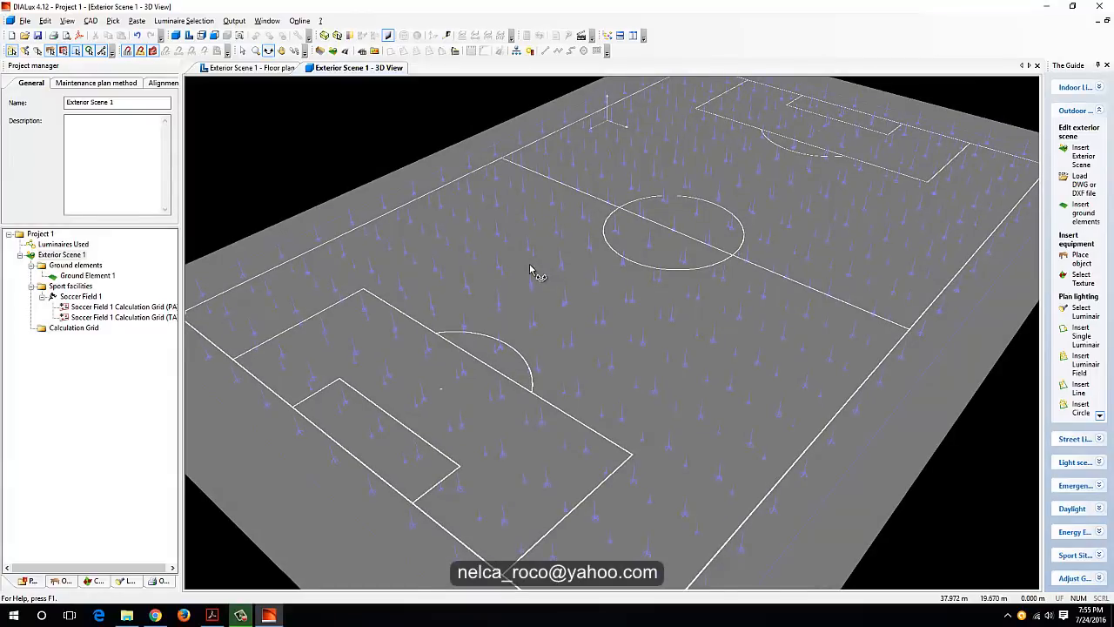
scroll(533, 272, "down", 2)
scroll(519, 270, "up", 2)
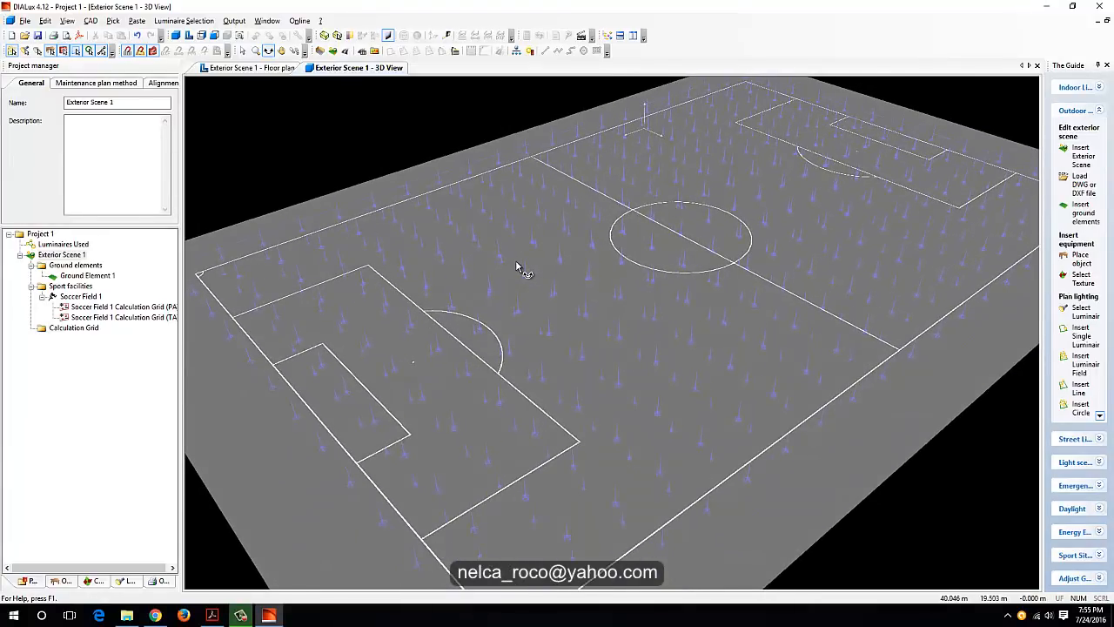
scroll(520, 268, "down", 2)
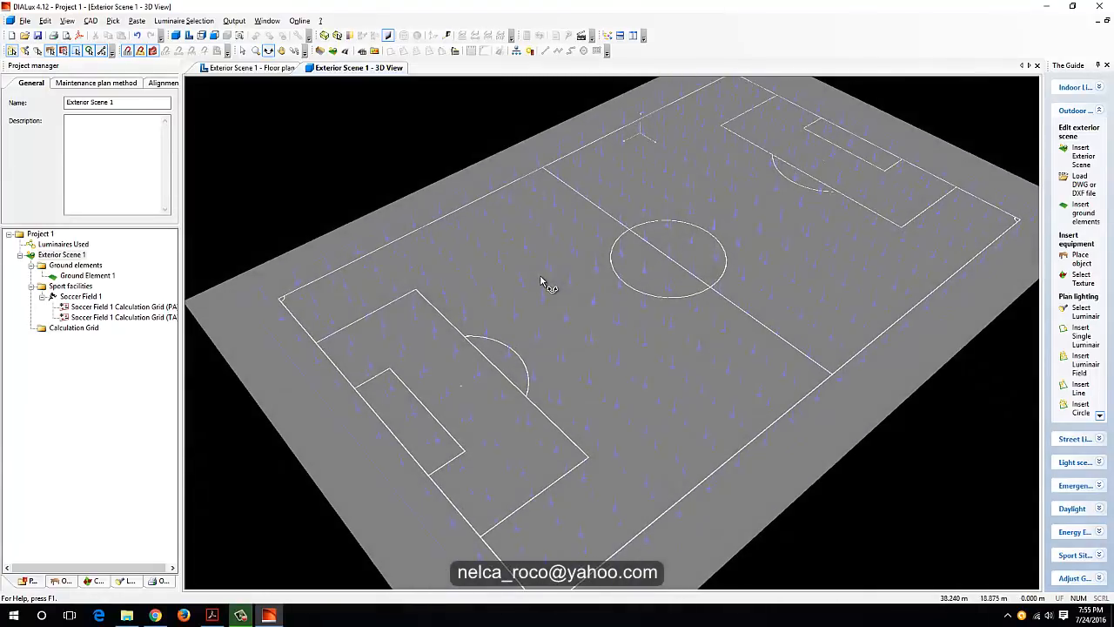
scroll(534, 273, "up", 2)
scroll(536, 272, "up", 2)
scroll(536, 280, "down", 4)
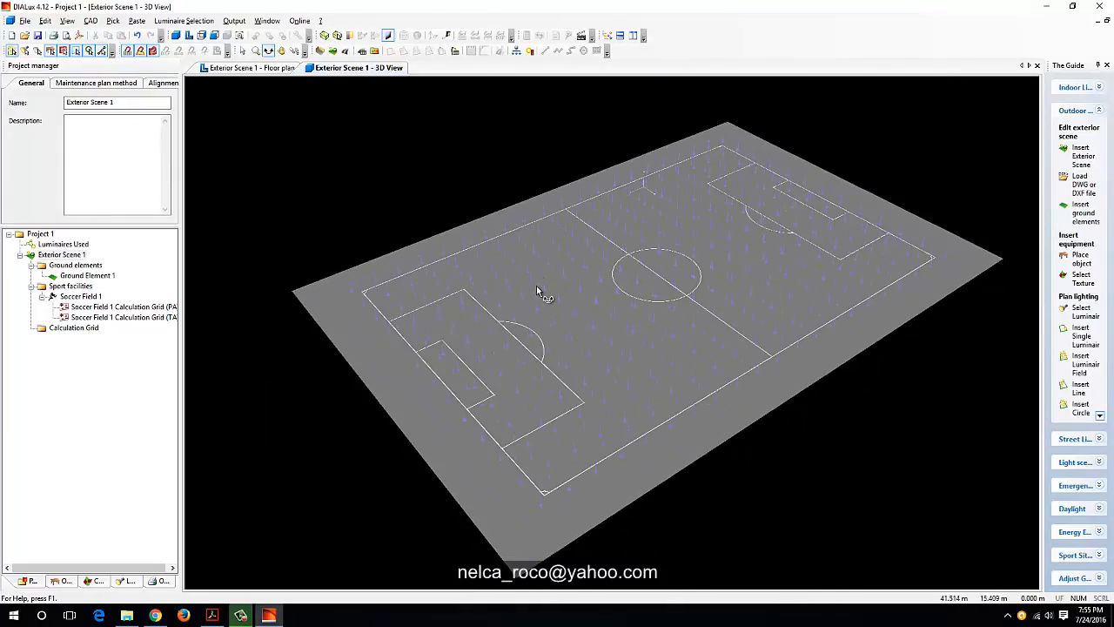
scroll(536, 288, "up", 2)
left_click_drag(552, 294, 519, 318)
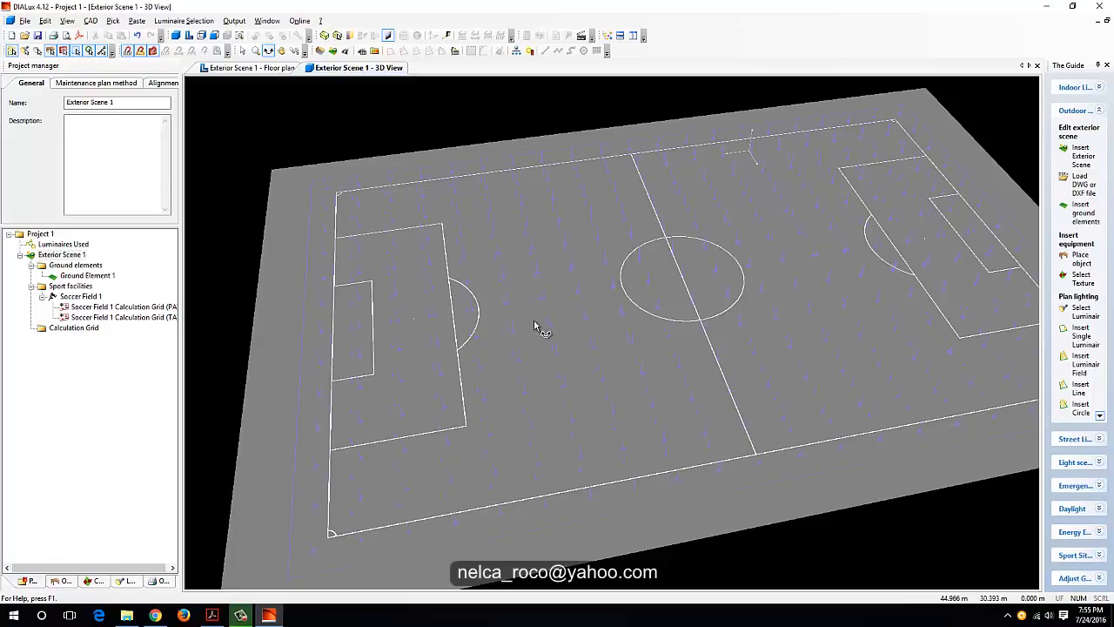
left_click_drag(534, 323, 598, 260)
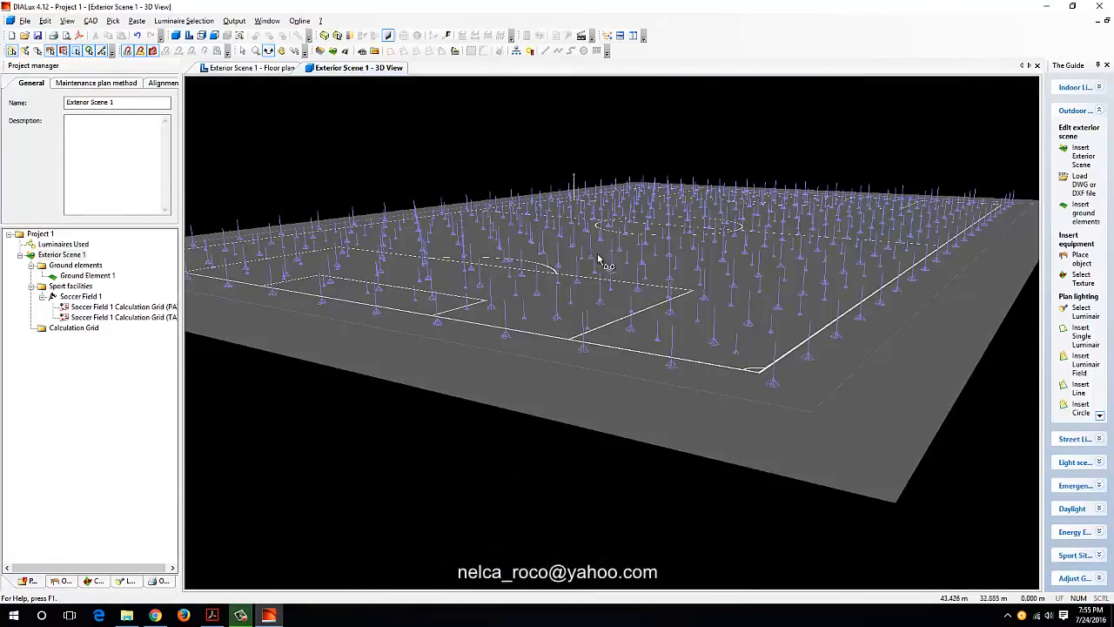
left_click_drag(644, 308, 571, 368)
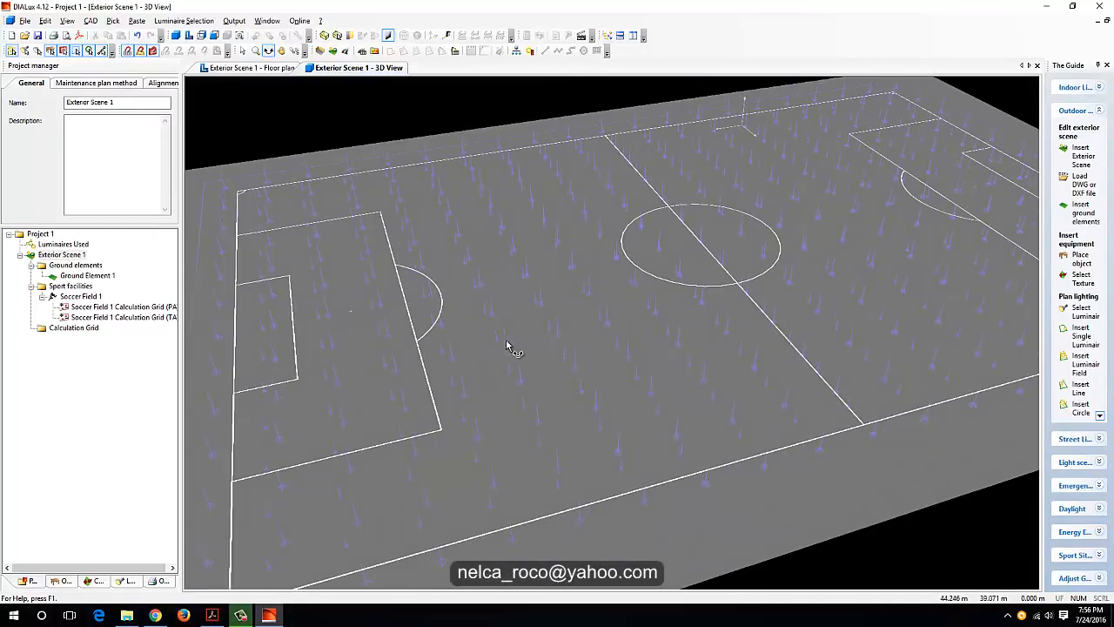
left_click_drag(509, 347, 726, 351)
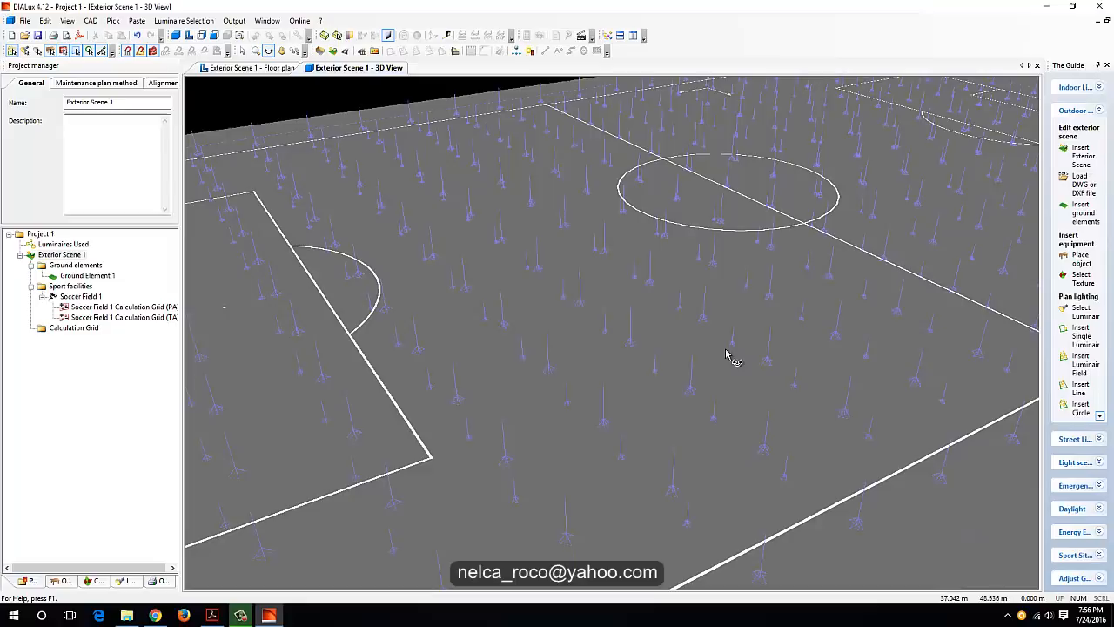
Highlight the soccer field's PA and TA calculation grids one after the other to compare their points in 3D.
left_click(105, 312)
middle_click_drag(280, 371, 356, 342)
scroll(356, 342, "down", 3)
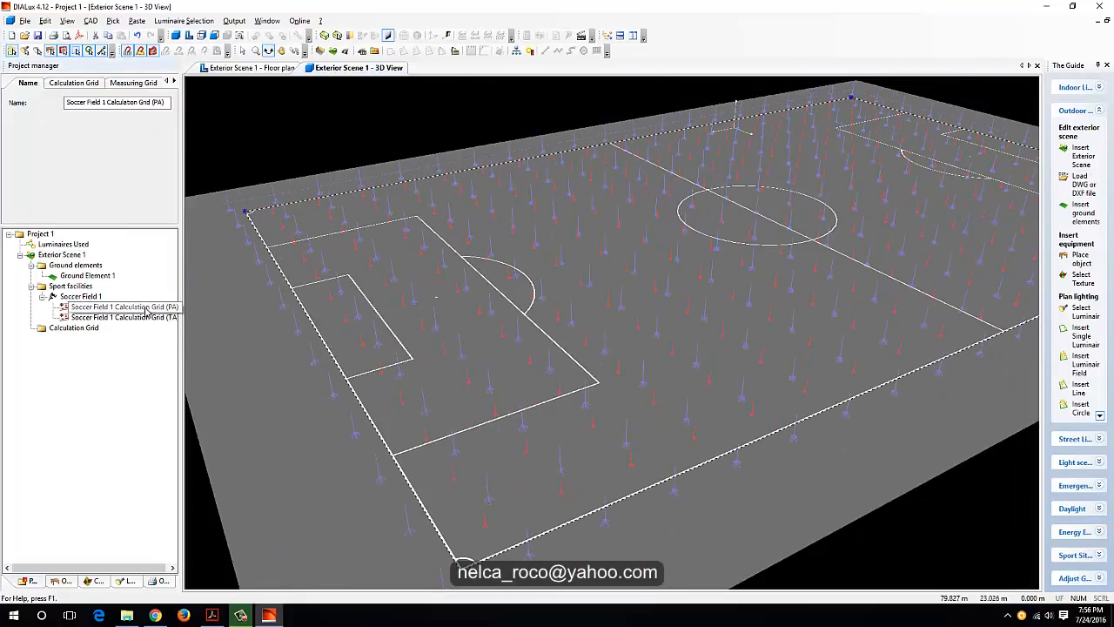
left_click(131, 316)
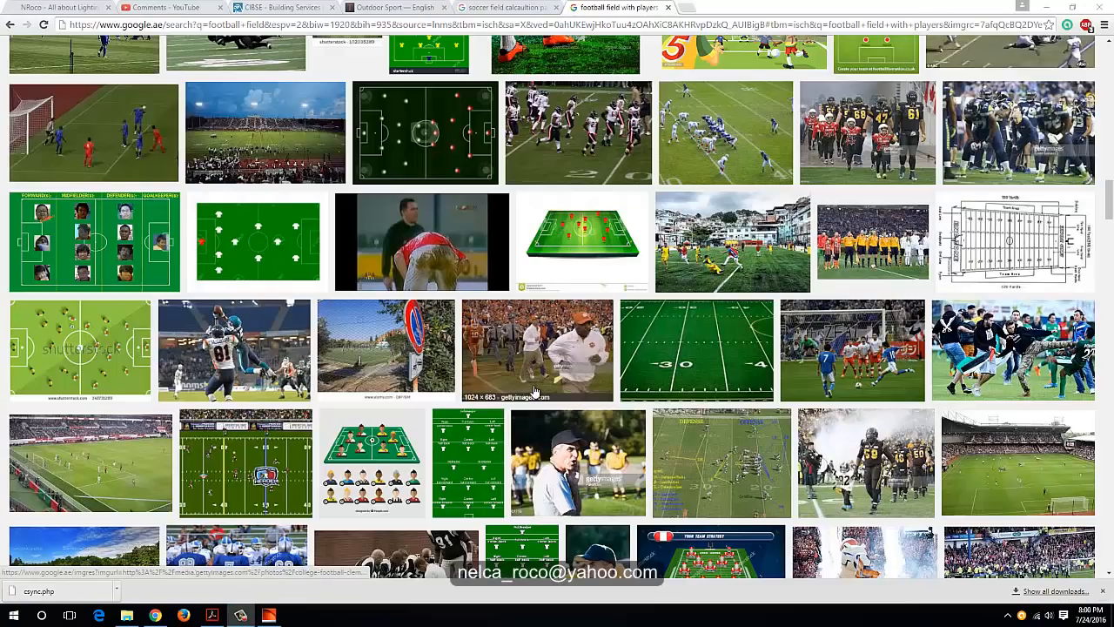
Browse the image results for football field with players and narrow them to soccer fields.
scroll(546, 394, "up", 10)
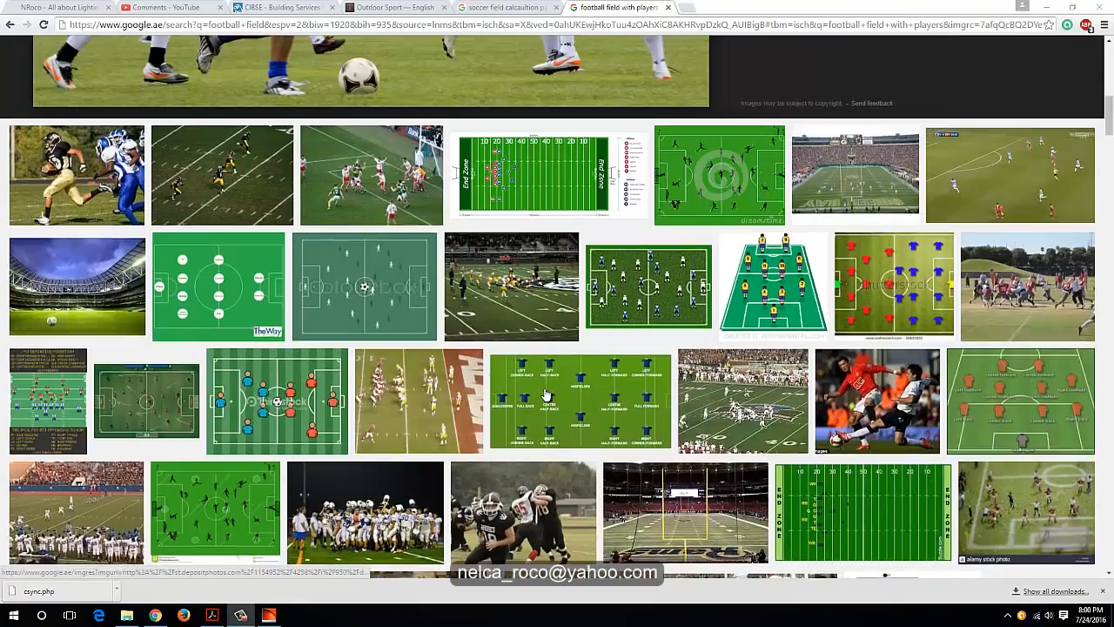
scroll(545, 395, "up", 5)
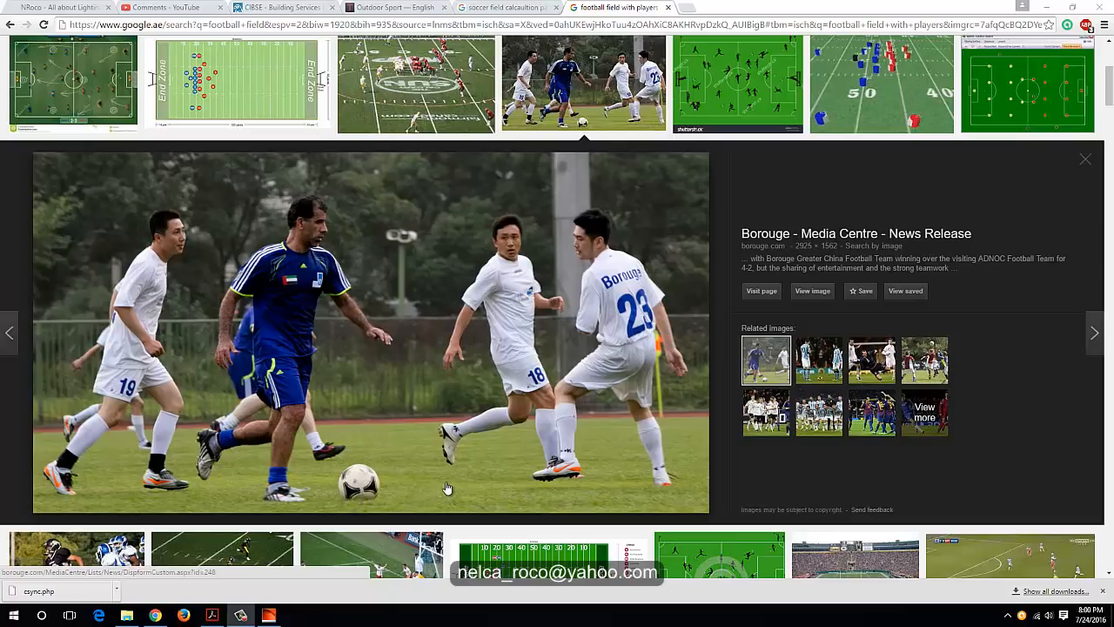
scroll(477, 449, "up", 3)
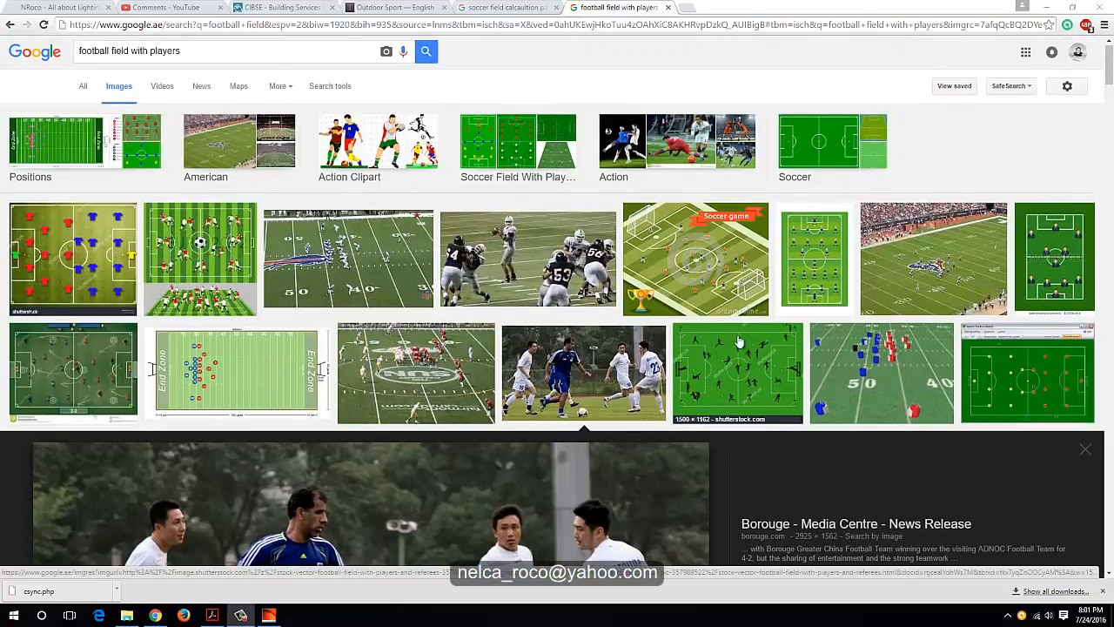
left_click(819, 140)
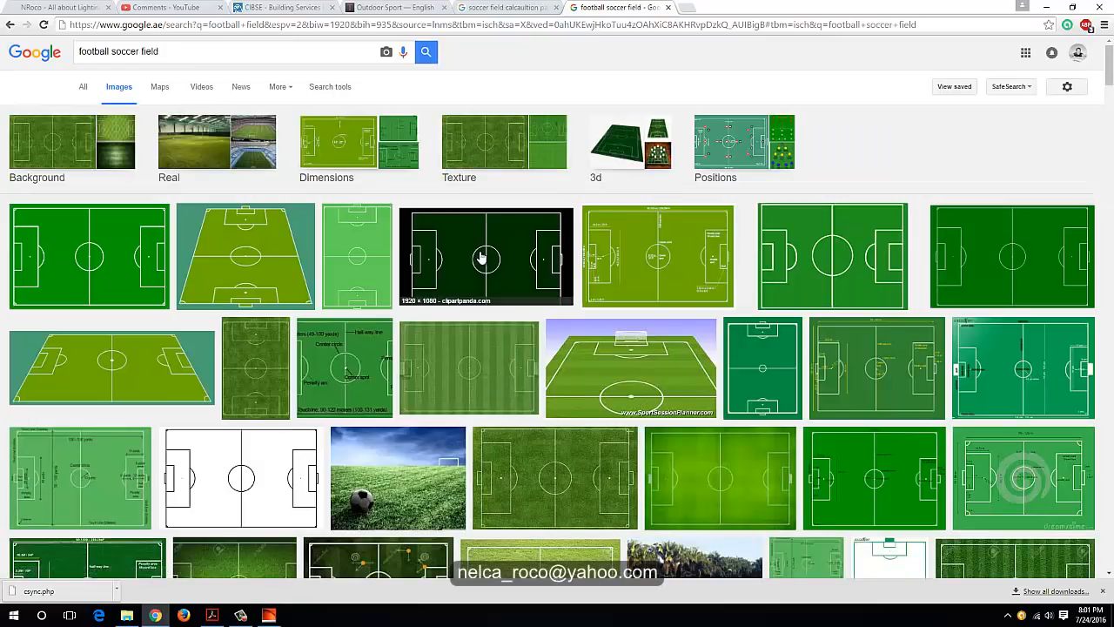
Preview the dark green Clipart Panda soccer field image and examine its pitch markings.
left_click(481, 257)
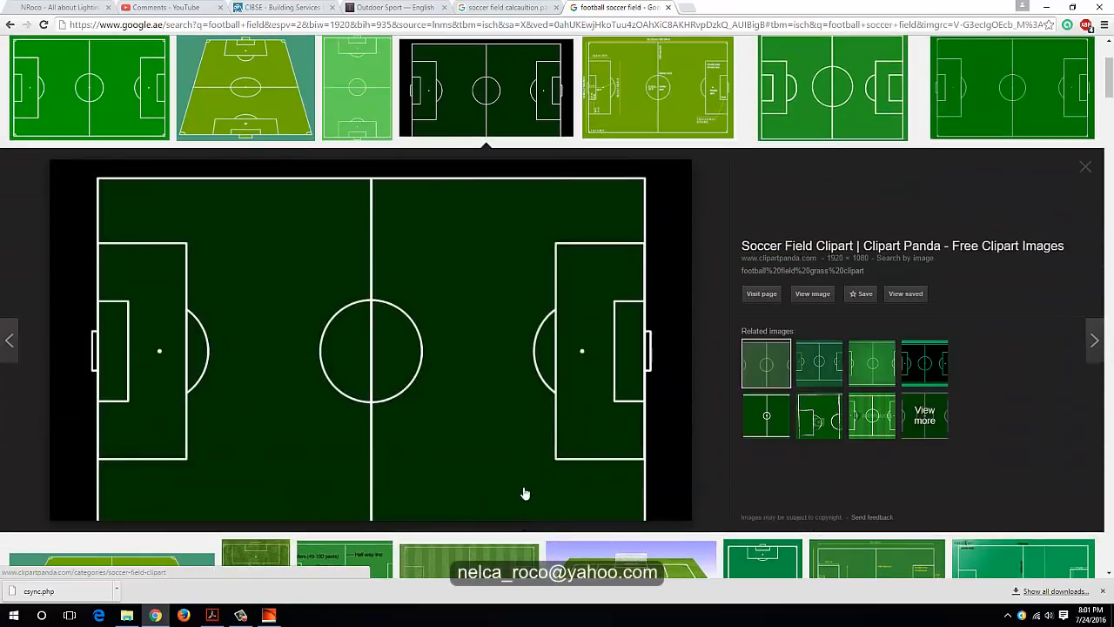
scroll(535, 469, "down", 2)
scroll(541, 441, "up", 5)
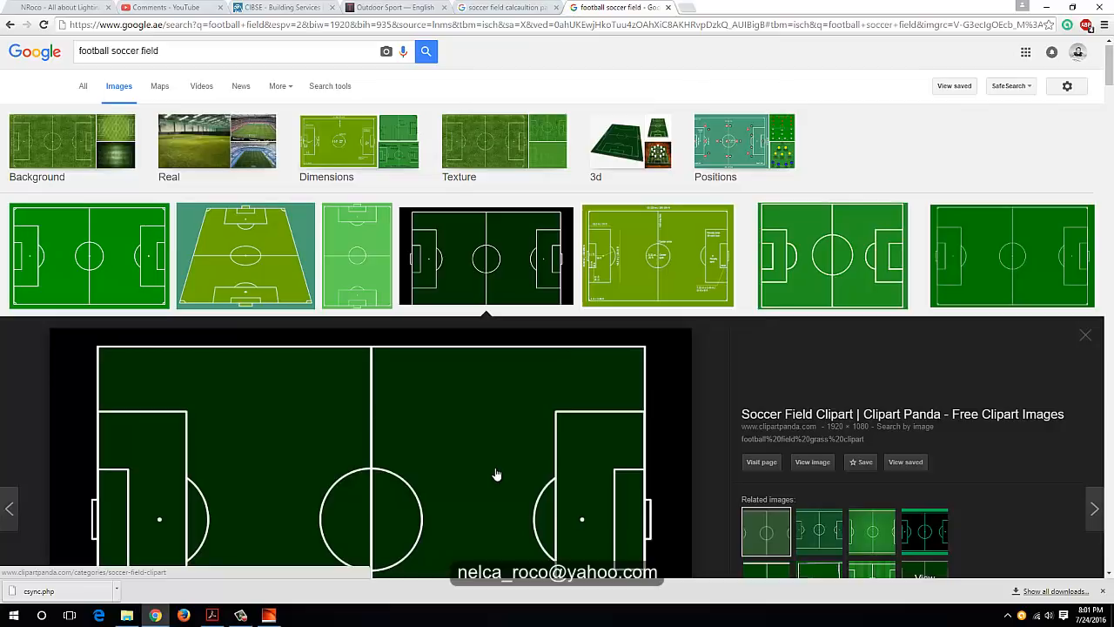
scroll(496, 474, "down", 5)
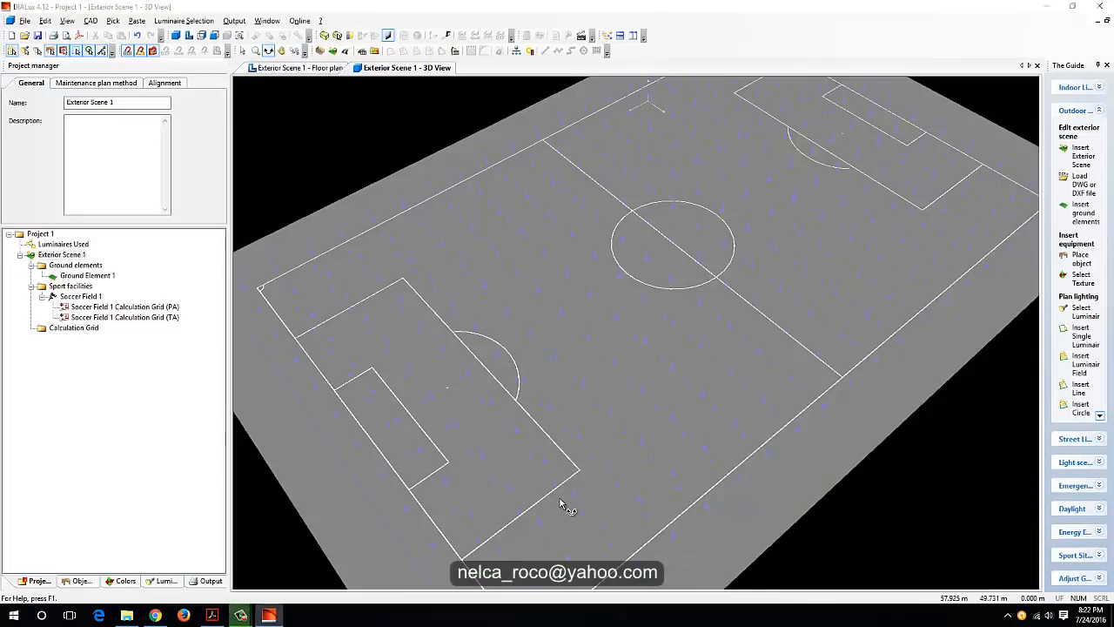
Switch to DIALux and examine the calculation points around the soccer field's near corner in 3D from a low angle.
left_click_drag(335, 189, 624, 322)
scroll(661, 374, "down", 3)
left_click_drag(663, 375, 703, 361)
scroll(635, 361, "up", 4)
scroll(699, 338, "up", 2)
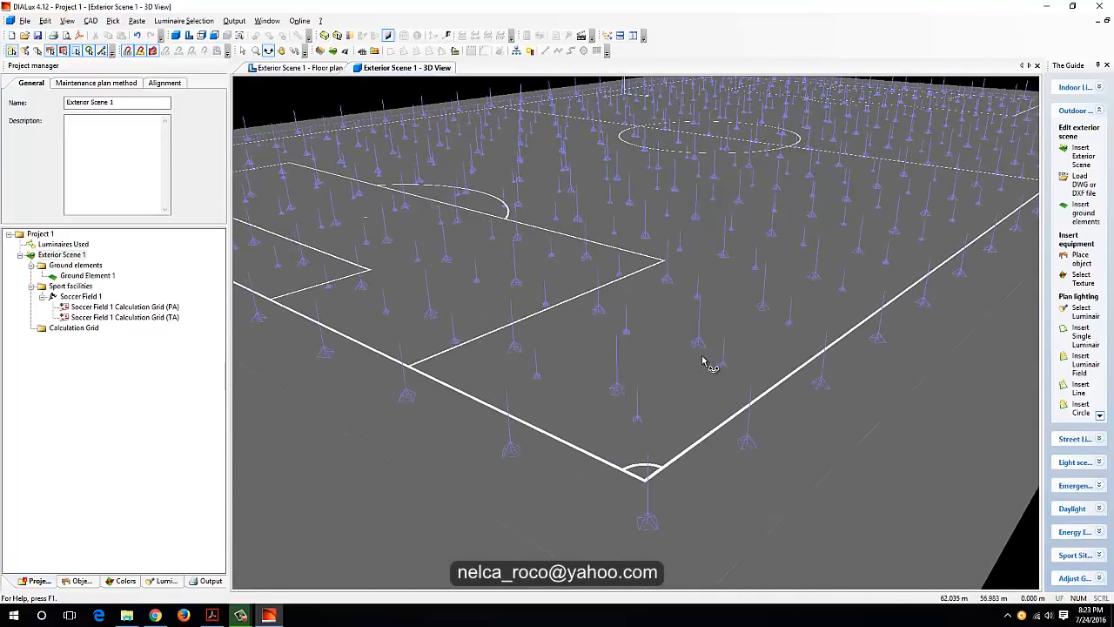
Highlight the soccer field's PA calculation grid and examine its points around the penalty area in 3D.
left_click(131, 307)
left_click_drag(364, 291, 382, 297)
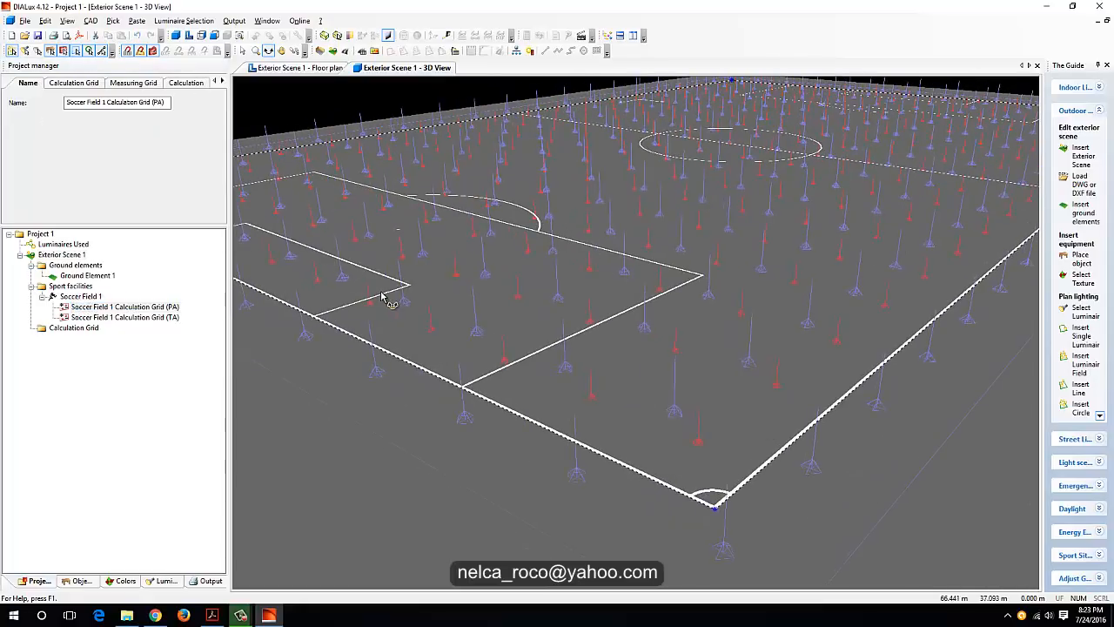
left_click_drag(458, 344, 492, 332)
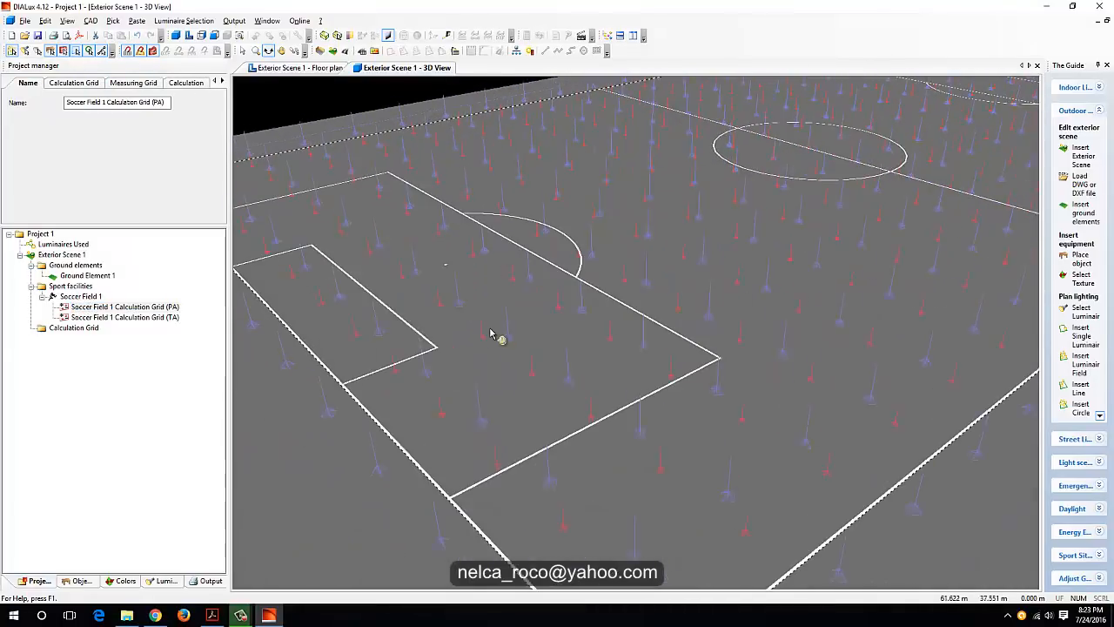
left_click_drag(379, 305, 455, 336)
Highlight the soccer field's TA calculation grid and inspect its outline and points along the touchline and goal end in 3D.
left_click(148, 320)
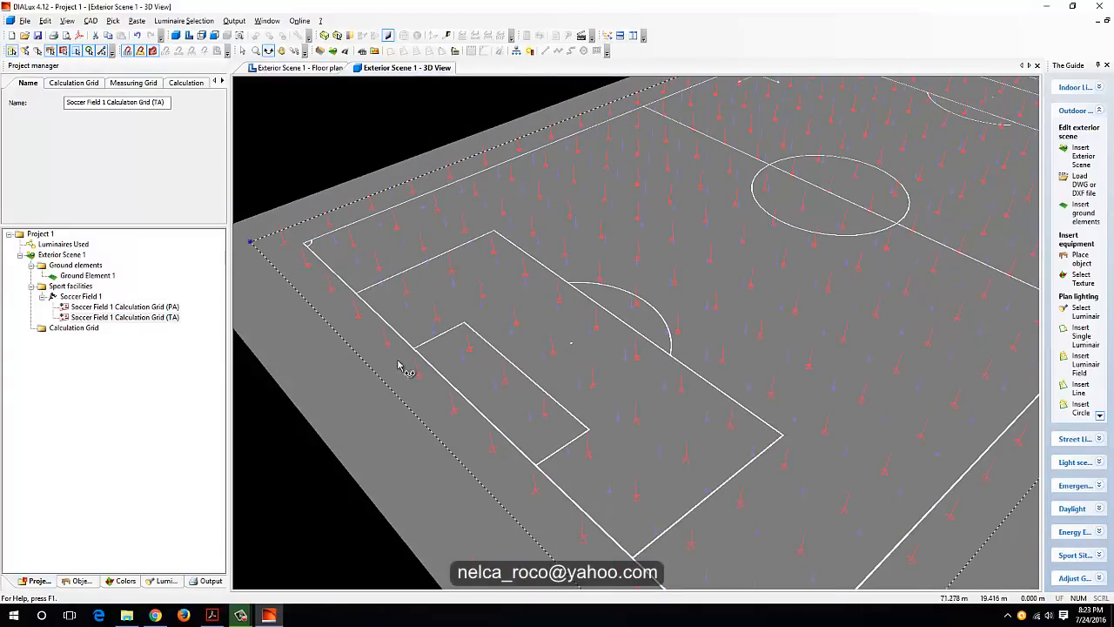
left_click_drag(402, 368, 427, 449)
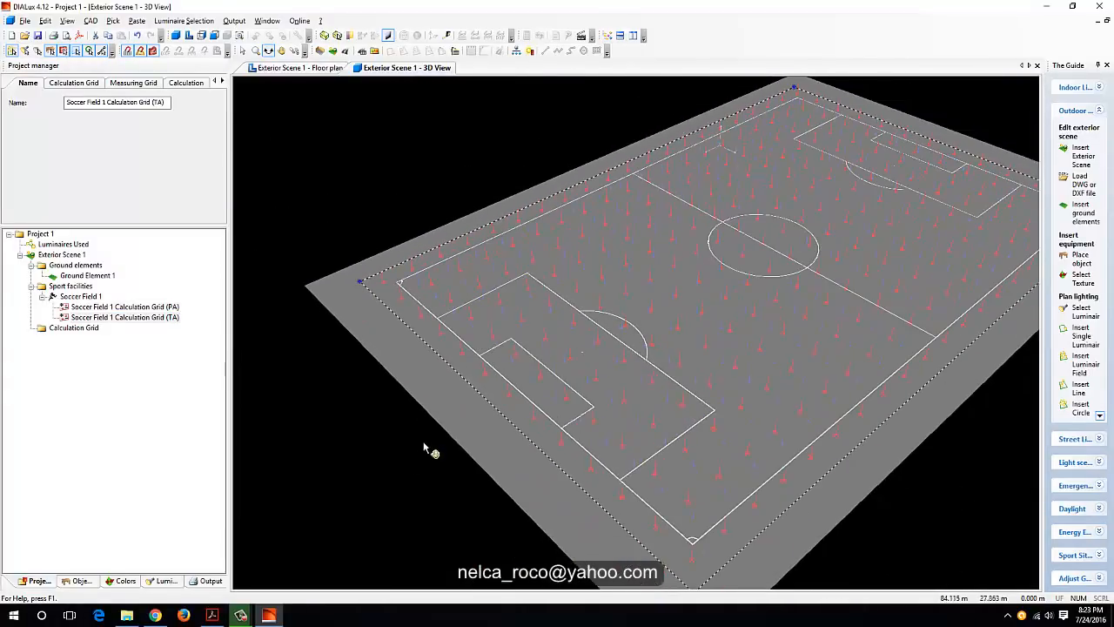
middle_click_drag(424, 447, 405, 418)
scroll(508, 440, "up", 1)
middle_click_drag(509, 436, 492, 420)
scroll(685, 493, "up", 4)
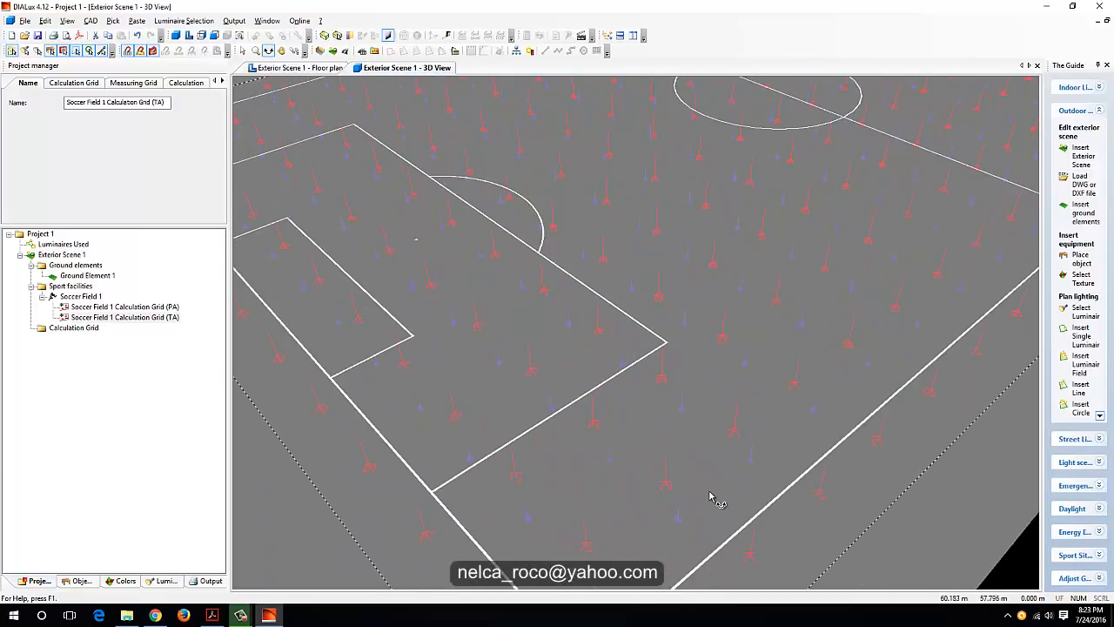
scroll(710, 492, "down", 1)
scroll(762, 463, "up", 2)
scroll(772, 476, "down", 2)
middle_click_drag(771, 476, 709, 475)
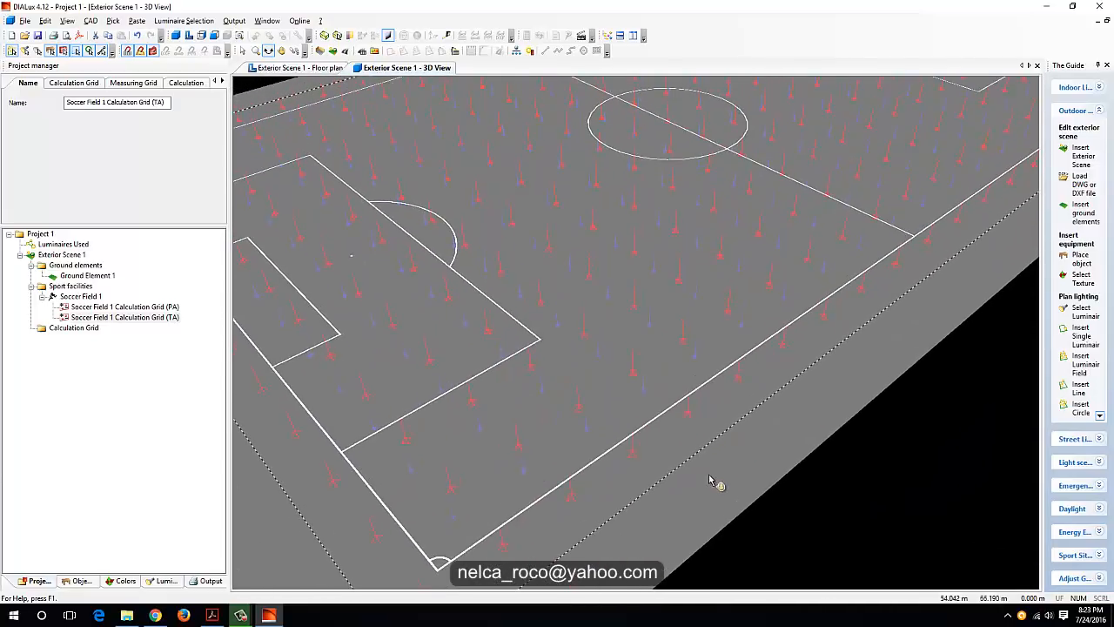
scroll(711, 475, "down", 1)
middle_click_drag(827, 405, 623, 504)
scroll(734, 364, "up", 1)
middle_click_drag(733, 364, 961, 338)
middle_click_drag(462, 442, 724, 297)
middle_click_drag(410, 275, 343, 341)
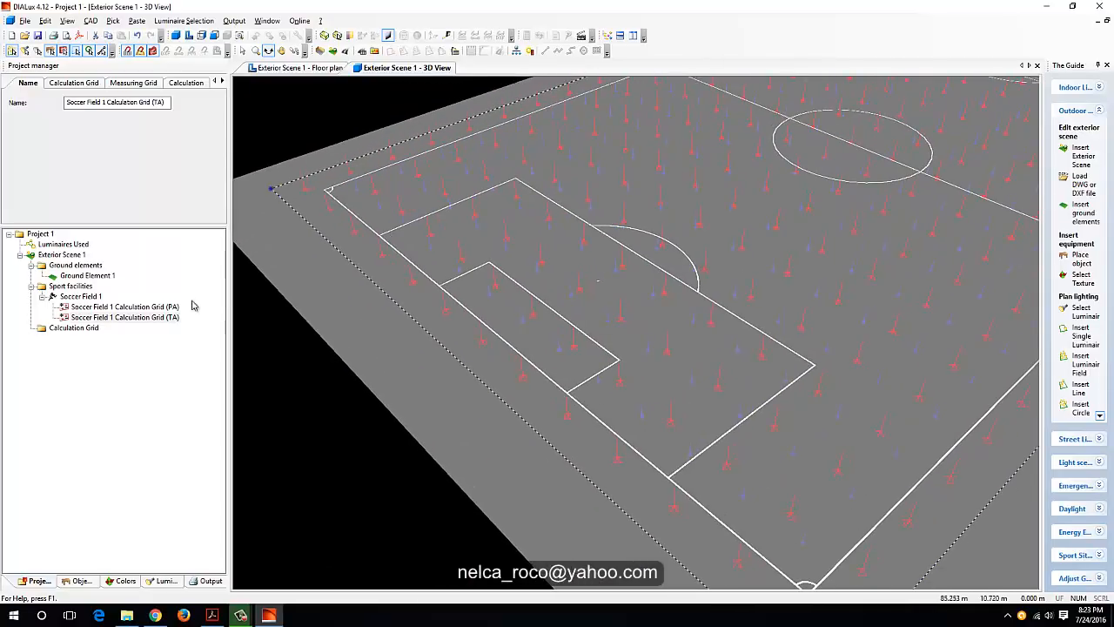
Highlight the PA grid and again the TA grid, comparing their coverage up close and across the whole pitch in 3D.
left_click(174, 306)
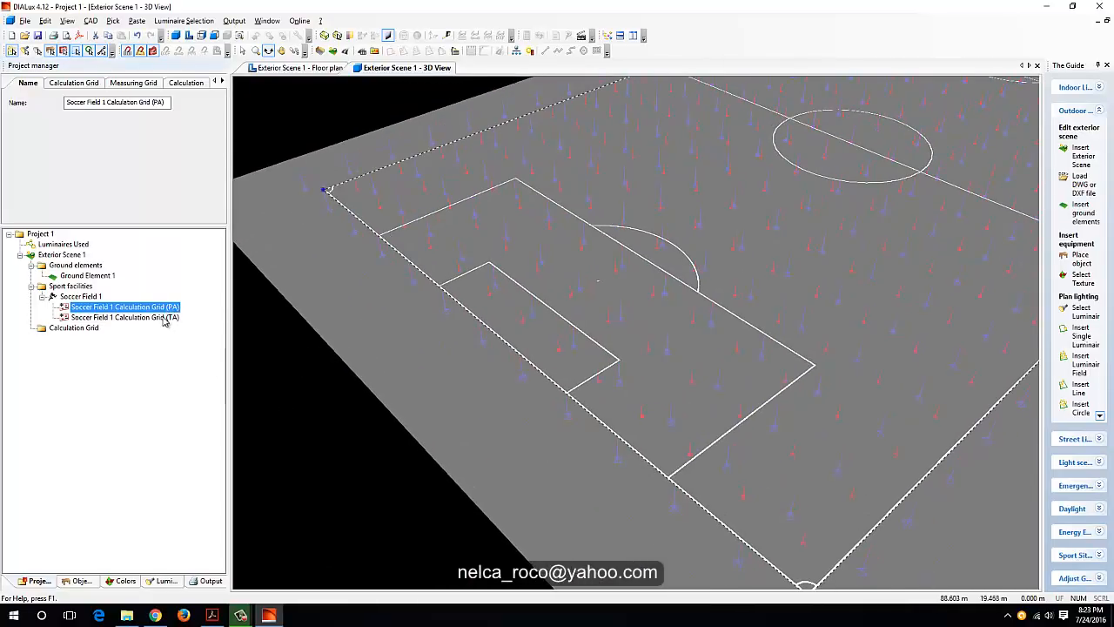
left_click(166, 316)
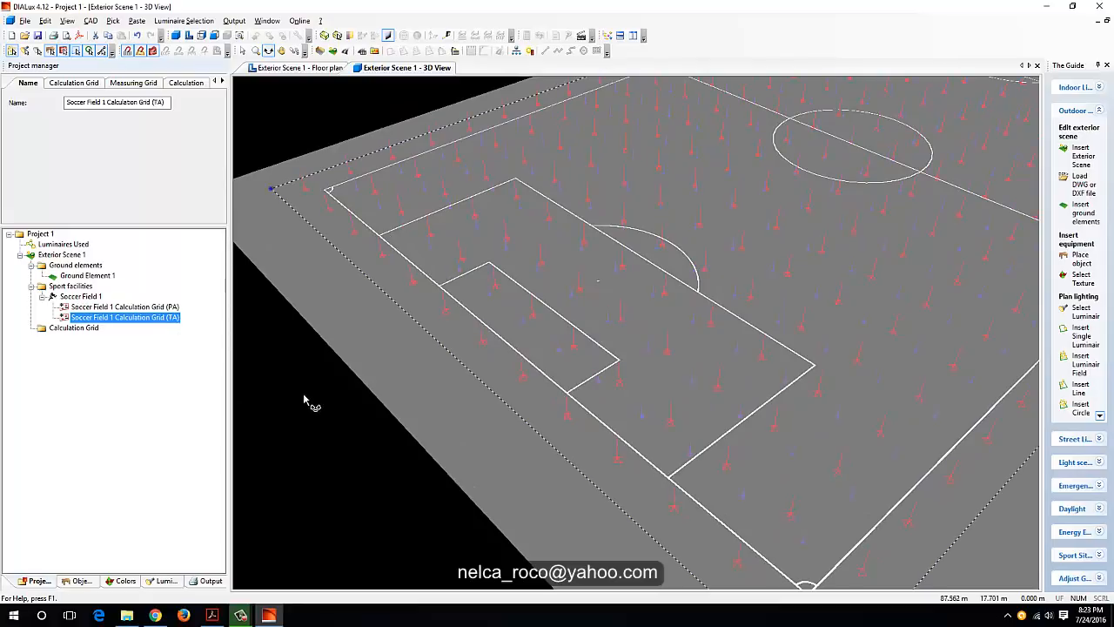
middle_click_drag(309, 402, 330, 349)
left_click_drag(462, 452, 435, 463)
scroll(420, 443, "down", 4)
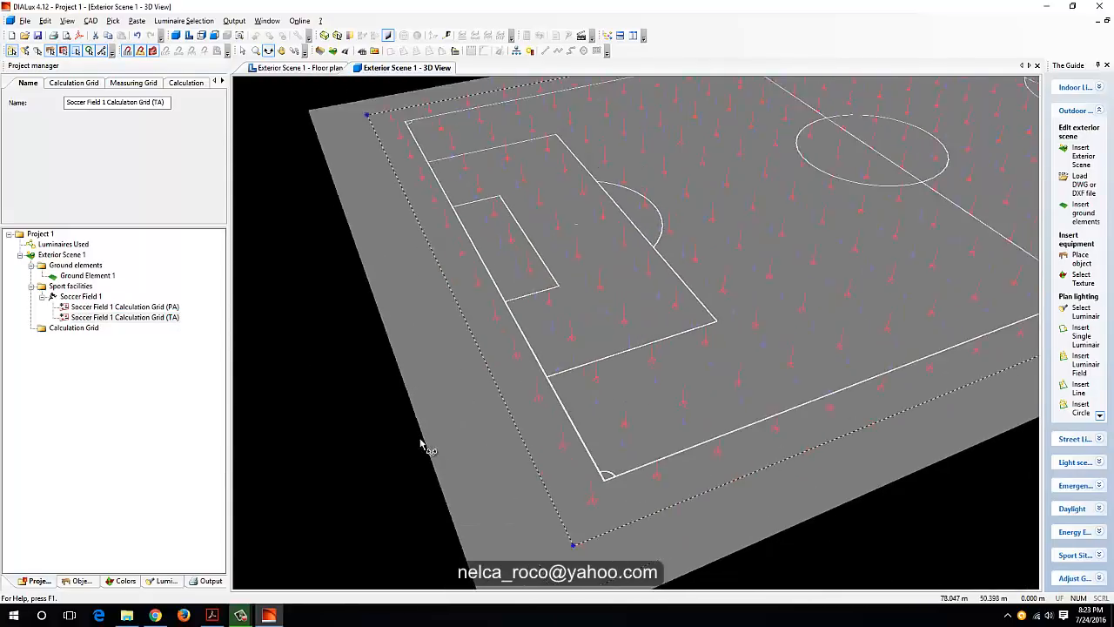
middle_click_drag(421, 443, 337, 468)
scroll(373, 436, "up", 2)
scroll(376, 444, "down", 3)
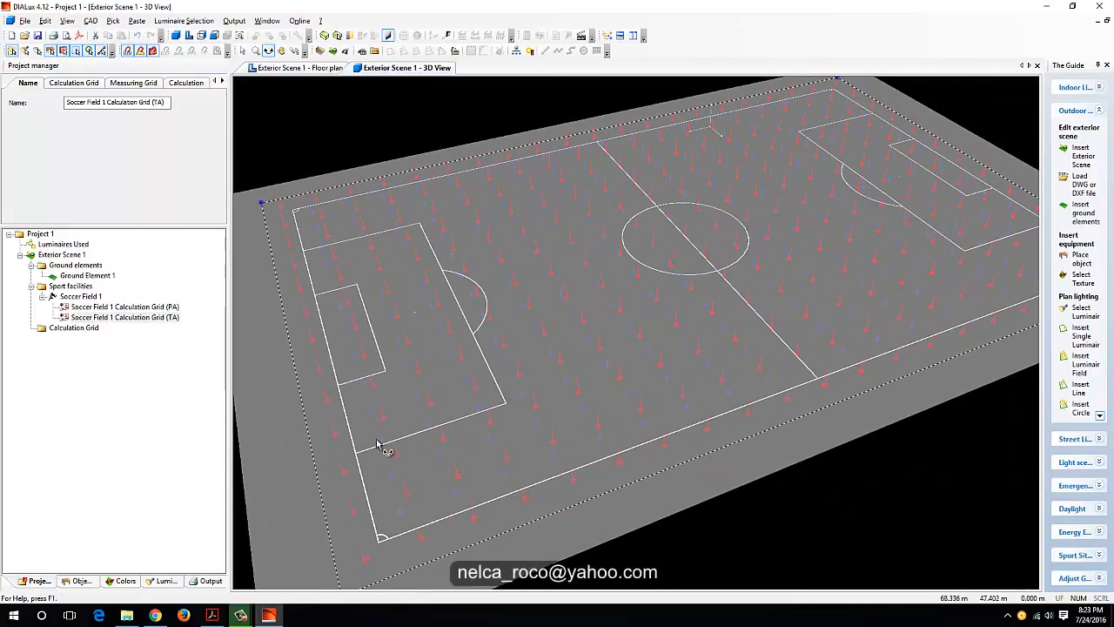
scroll(383, 448, "down", 3)
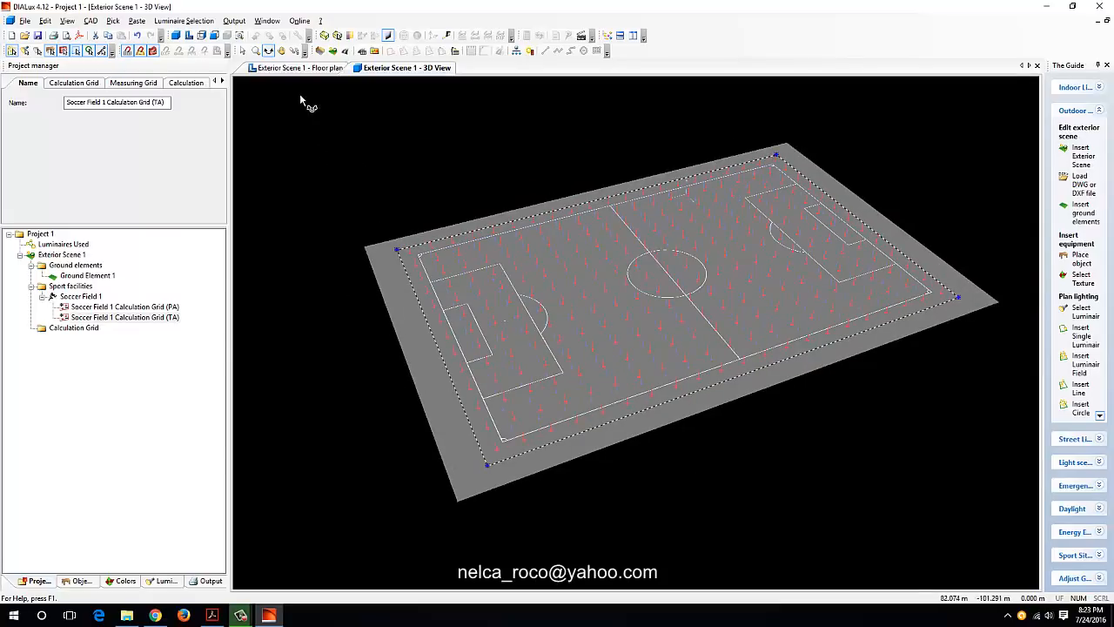
scroll(306, 139, "up", 2)
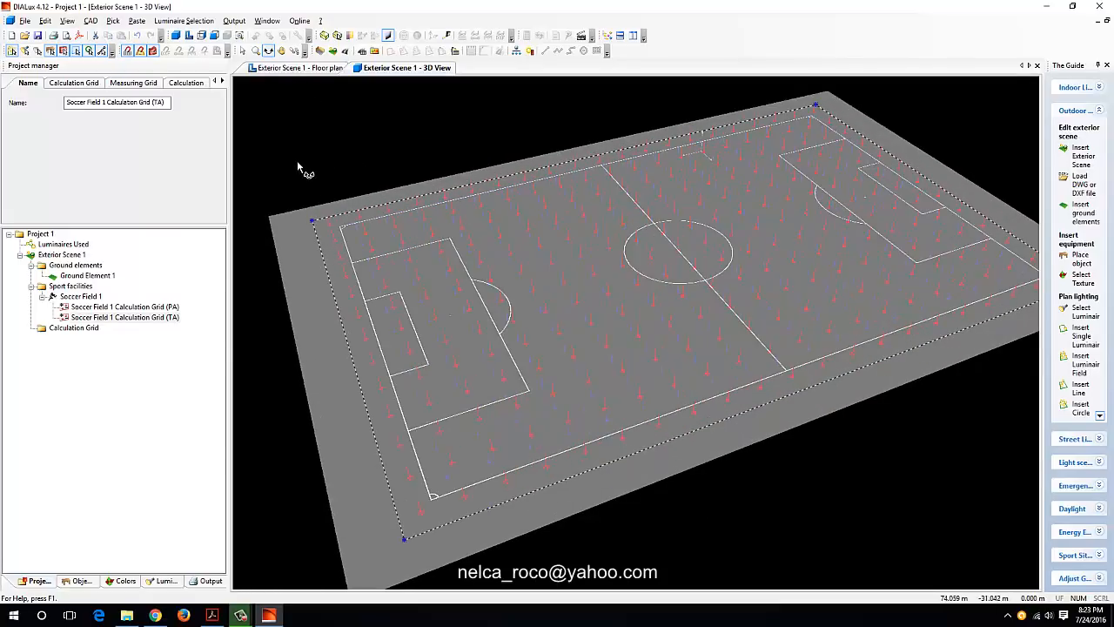
left_click_drag(297, 162, 301, 102)
Return to the floor plan in selection mode and show the whole soccer field with nothing but the exterior scene selected.
left_click(296, 68)
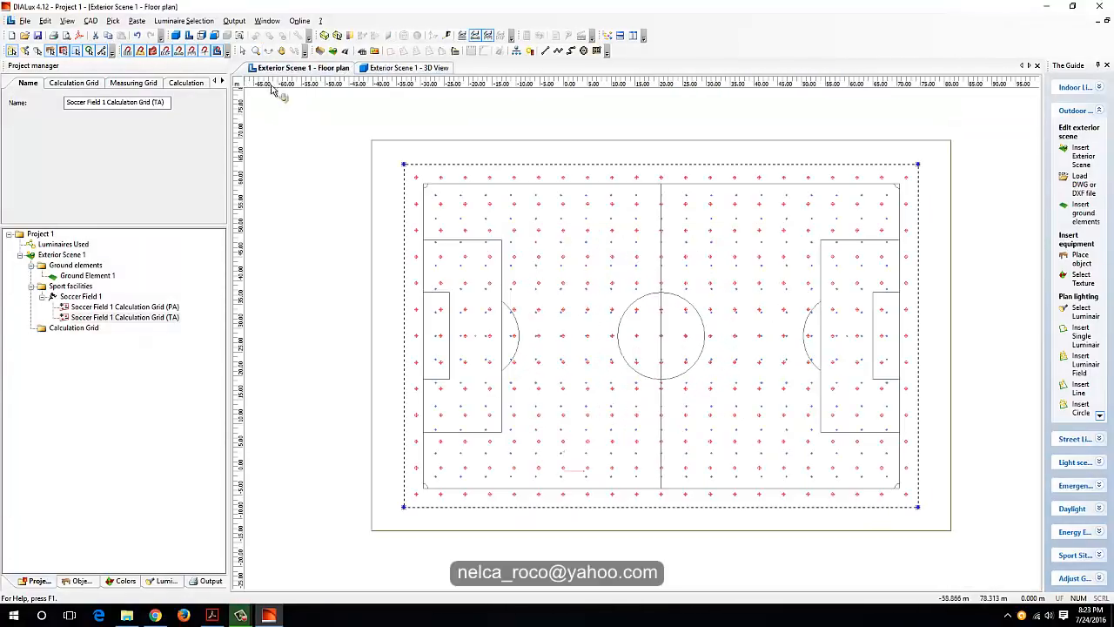
left_click(244, 53)
scroll(293, 137, "up", 6)
left_click(294, 137)
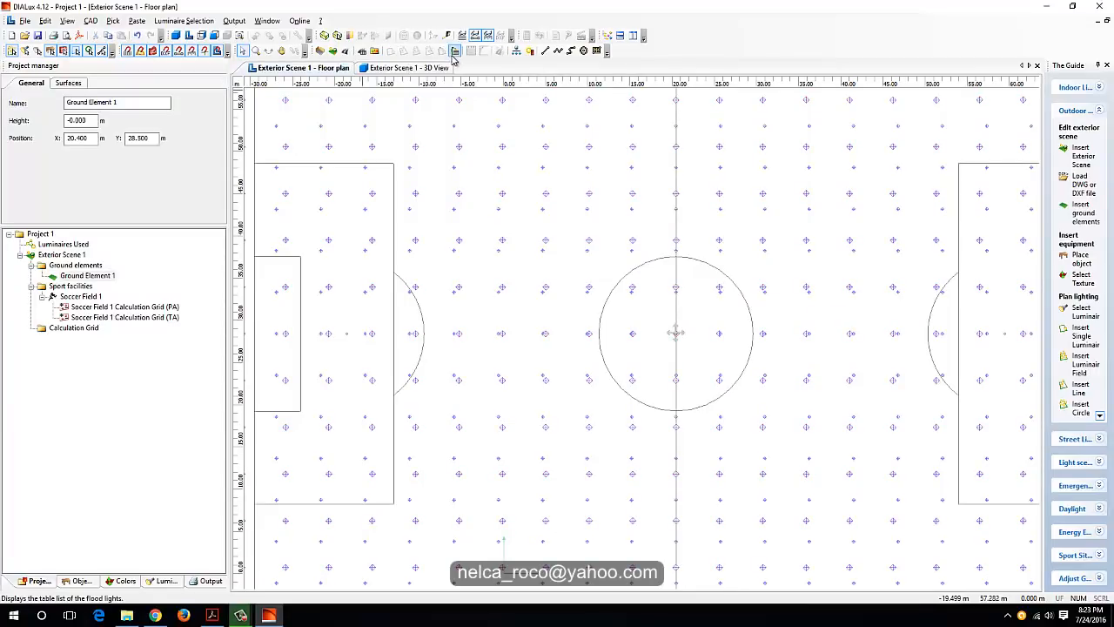
scroll(518, 153, "down", 1)
scroll(468, 106, "up", 1)
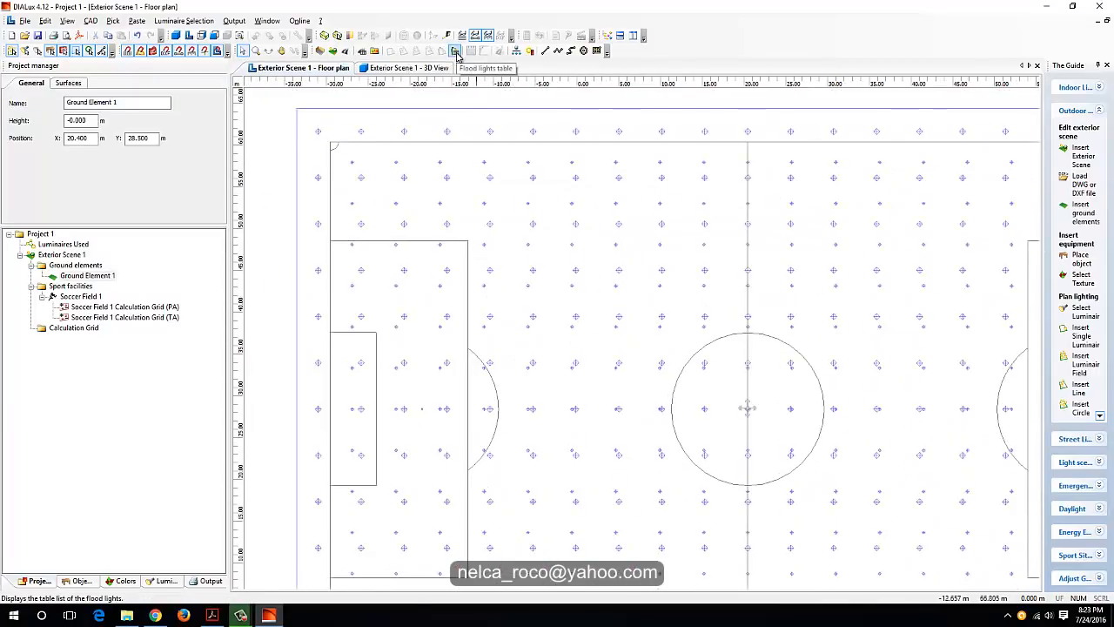
scroll(453, 174, "down", 2)
left_click(362, 235)
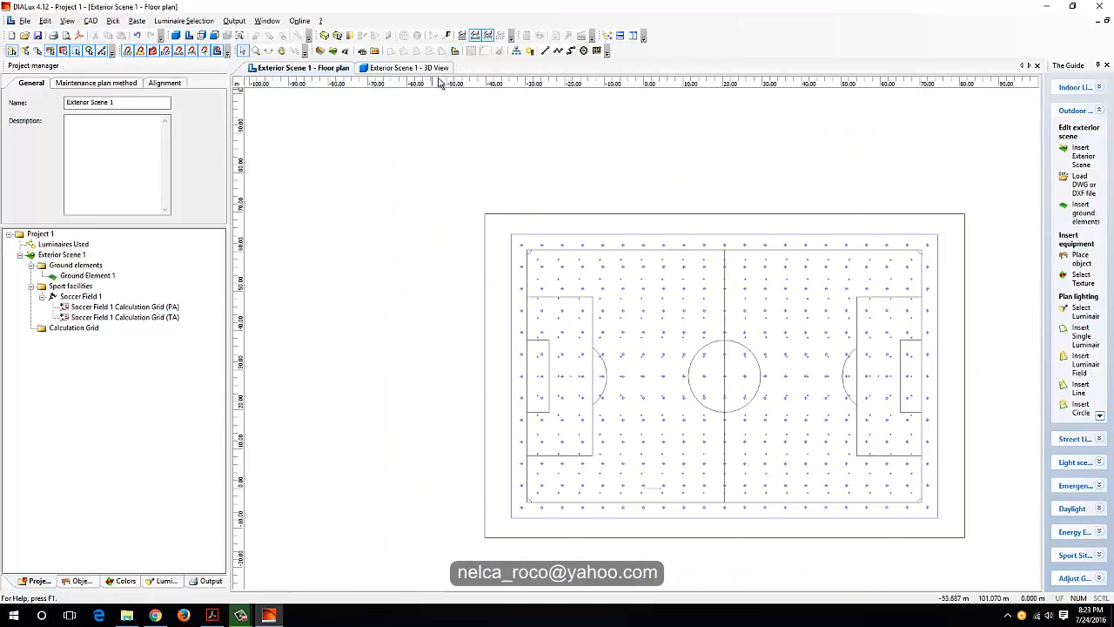
Open the flood light table for Exterior Scene 1 and return to the floor plan with the field centred.
left_click(455, 51)
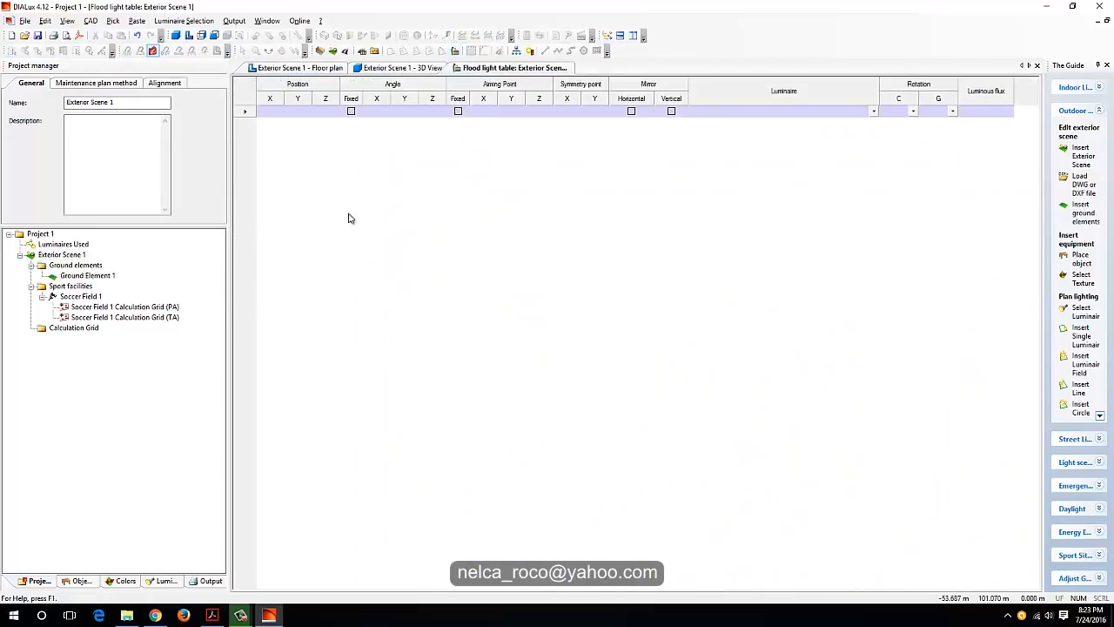
left_click(315, 68)
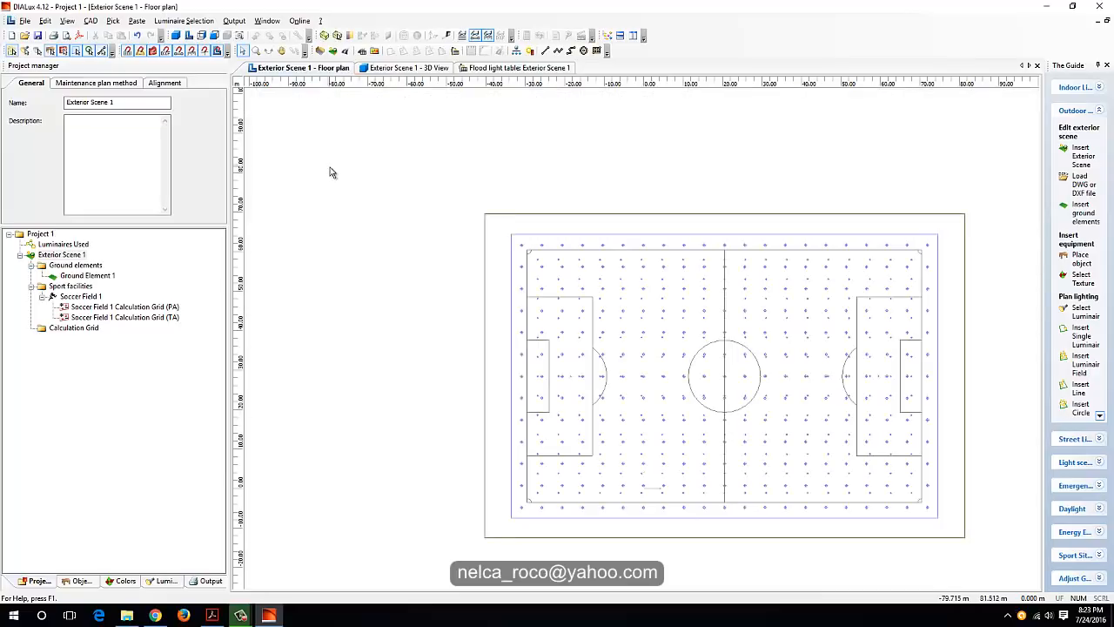
middle_click_drag(355, 336, 324, 328)
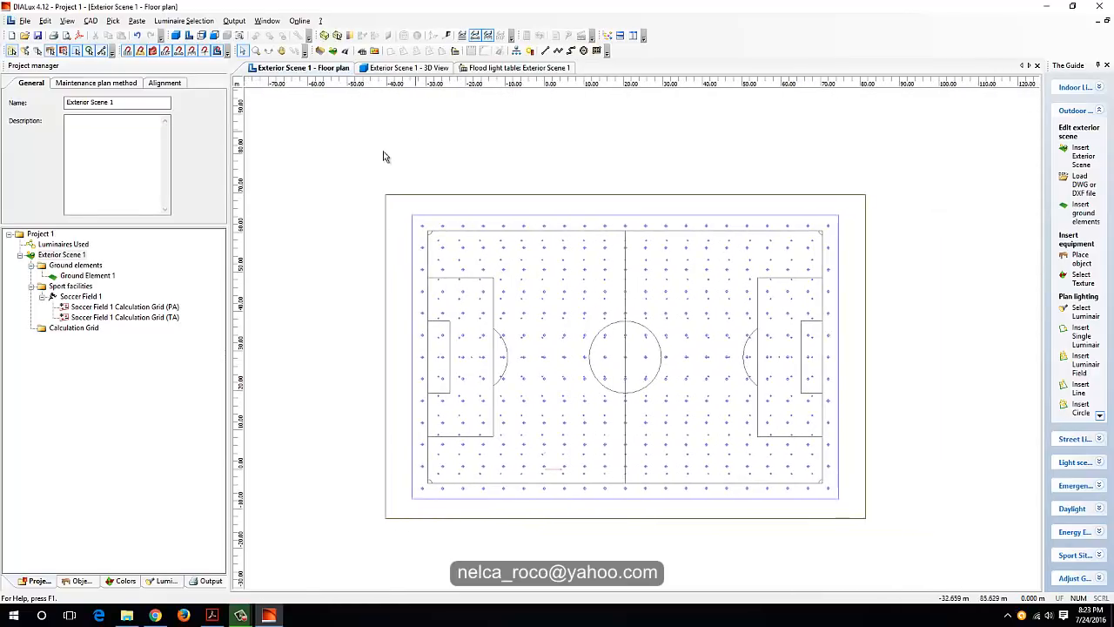
Look through the object, colour and output trees and bring up the list of luminaire manufacturer catalogues.
left_click(80, 581)
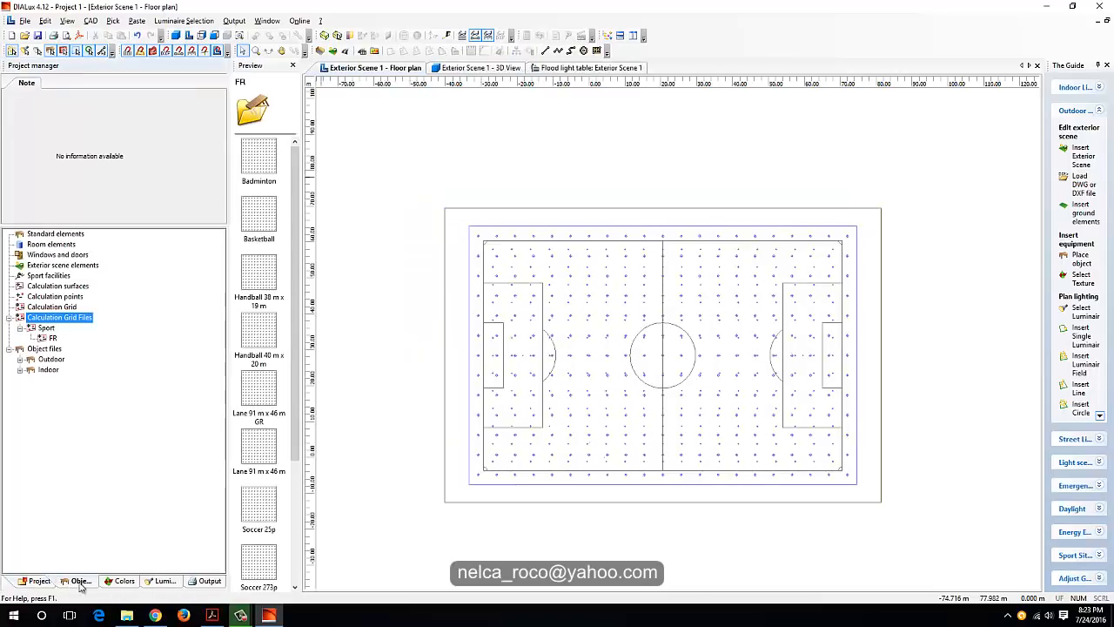
left_click(120, 582)
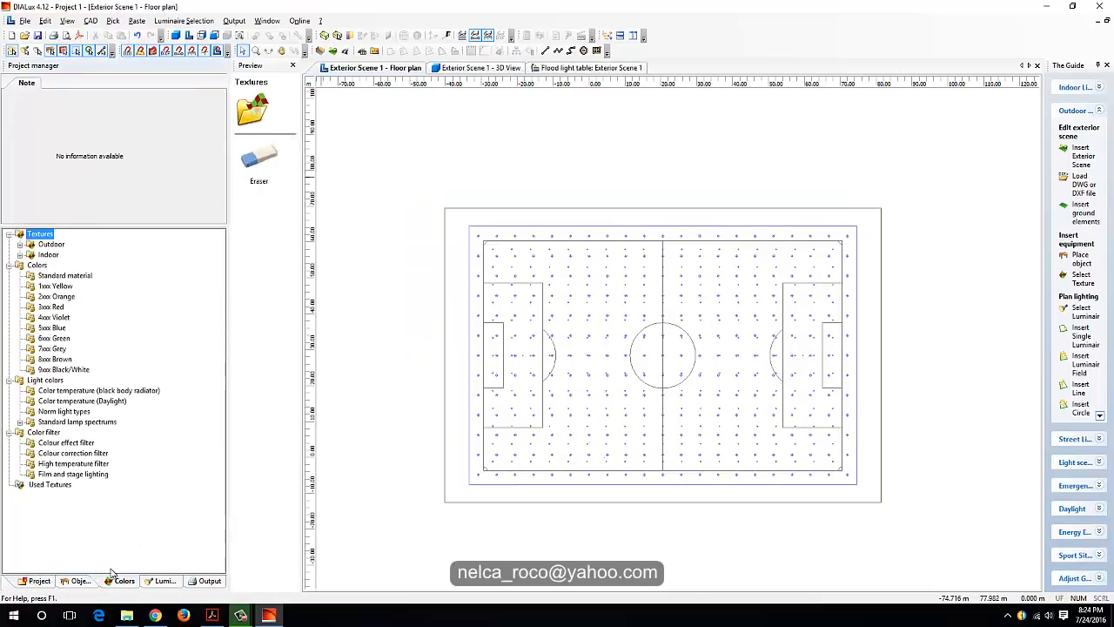
left_click(77, 581)
left_click(158, 581)
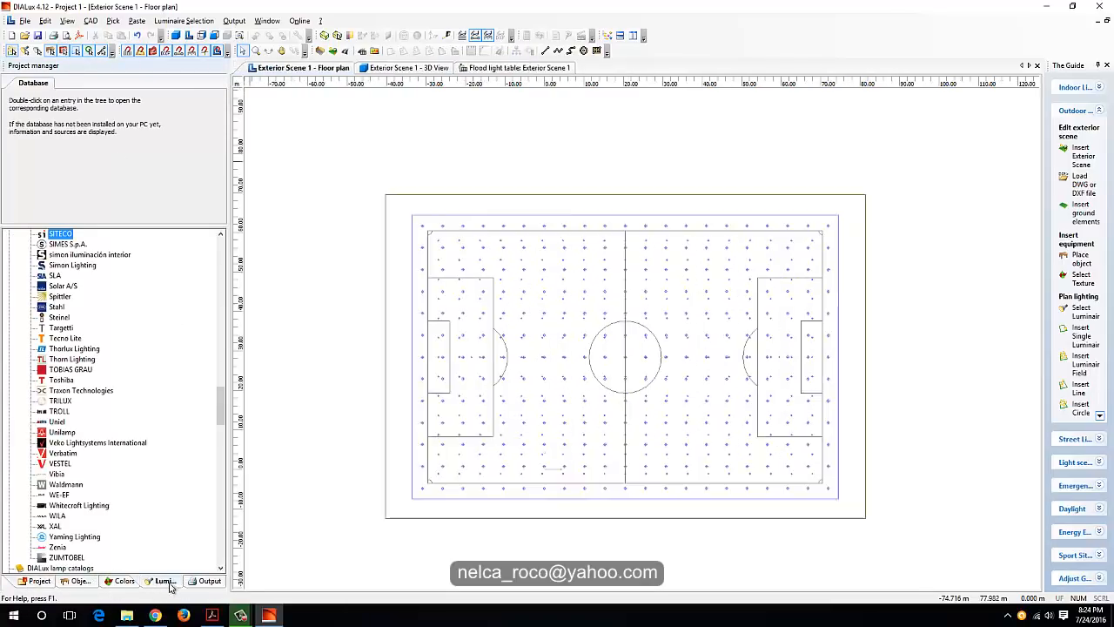
left_click(198, 585)
left_click(159, 581)
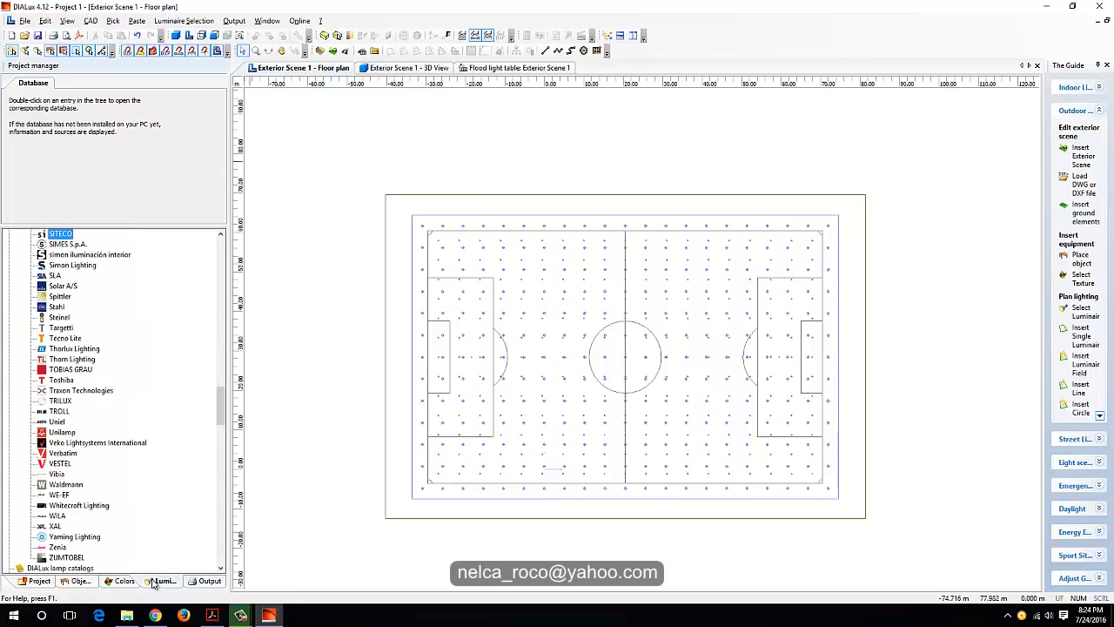
middle_click_drag(276, 430, 277, 442)
scroll(337, 412, "up", 3)
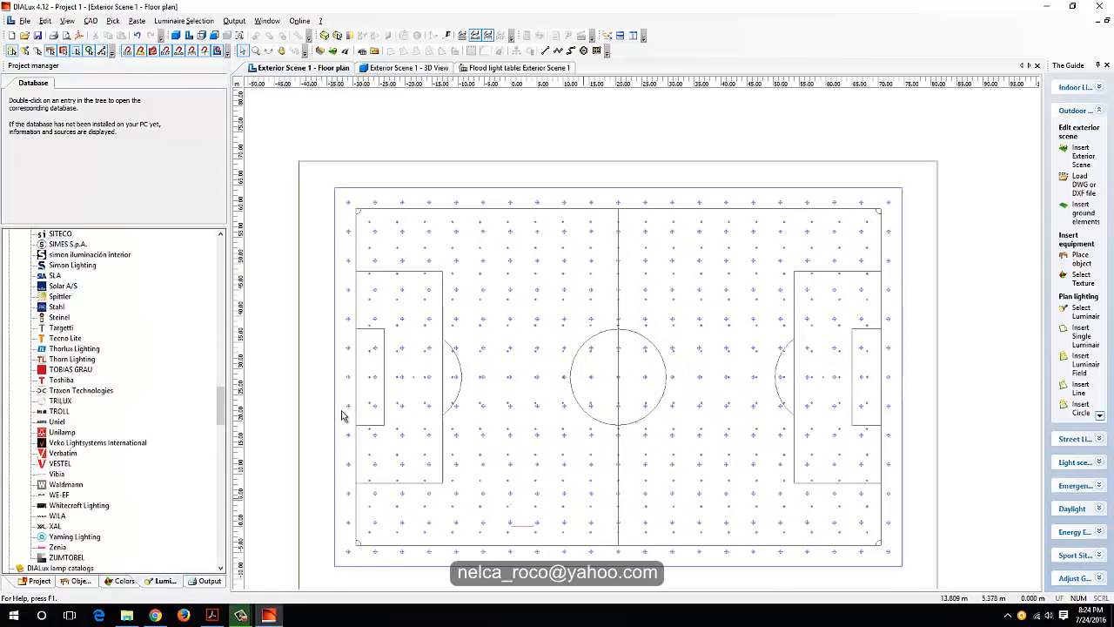
middle_click_drag(366, 388, 386, 333)
Switch to Chrome and display Thorn Lighting's Outdoor Sport case studies page.
left_click(155, 615)
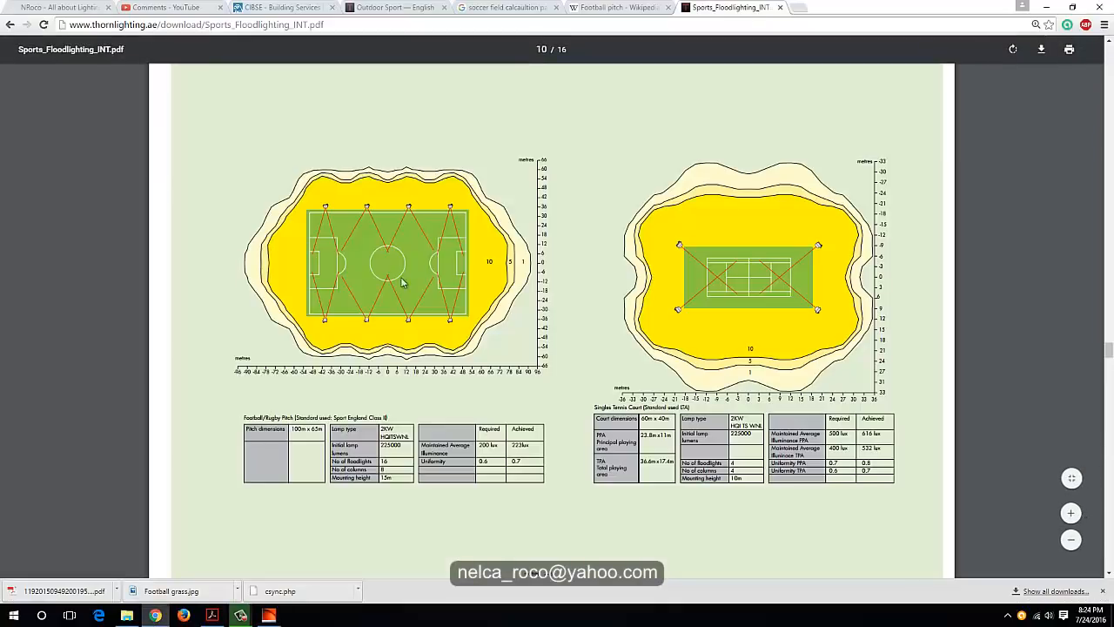
left_click(385, 9)
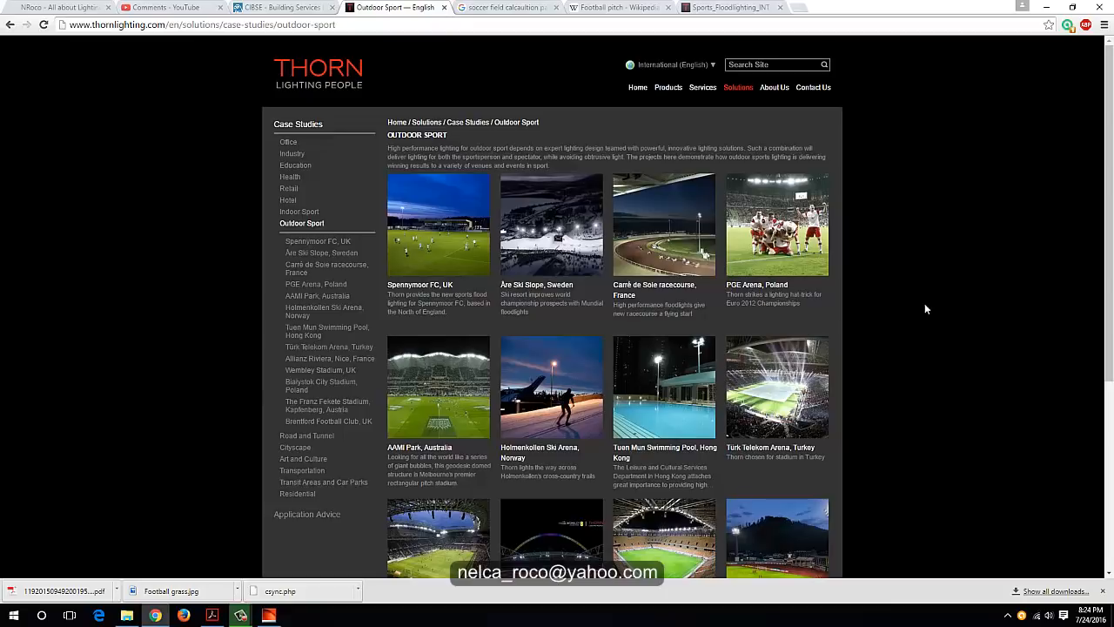
Go to Thorn's outdoor lighting products and open the Altis page in the Sports Floodlighting range.
scroll(853, 207, "down", 2)
scroll(853, 209, "up", 2)
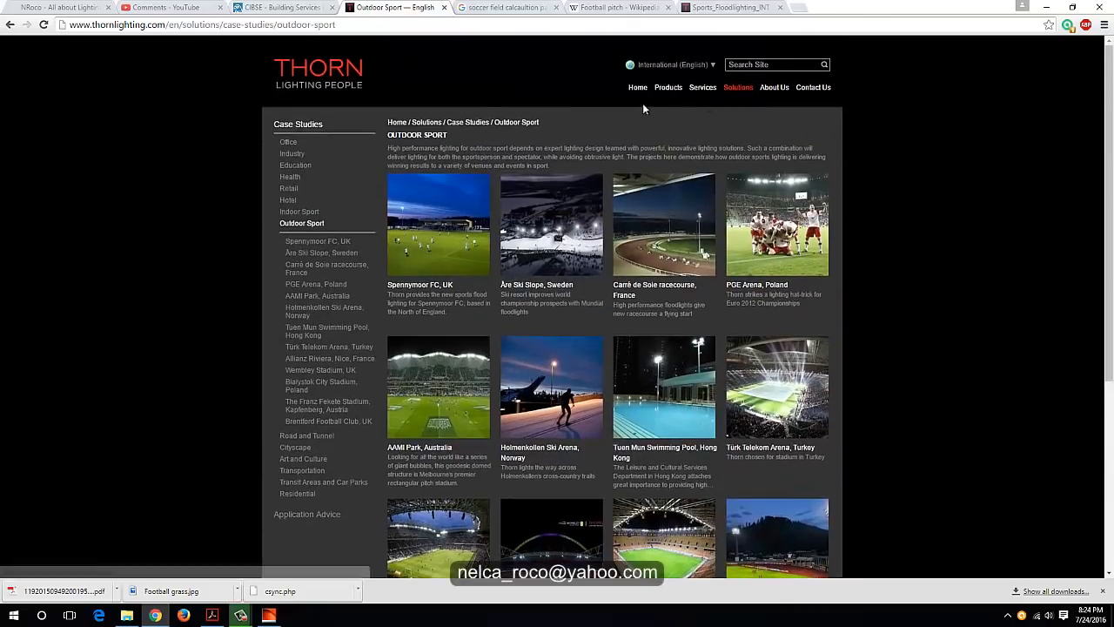
left_click(667, 89)
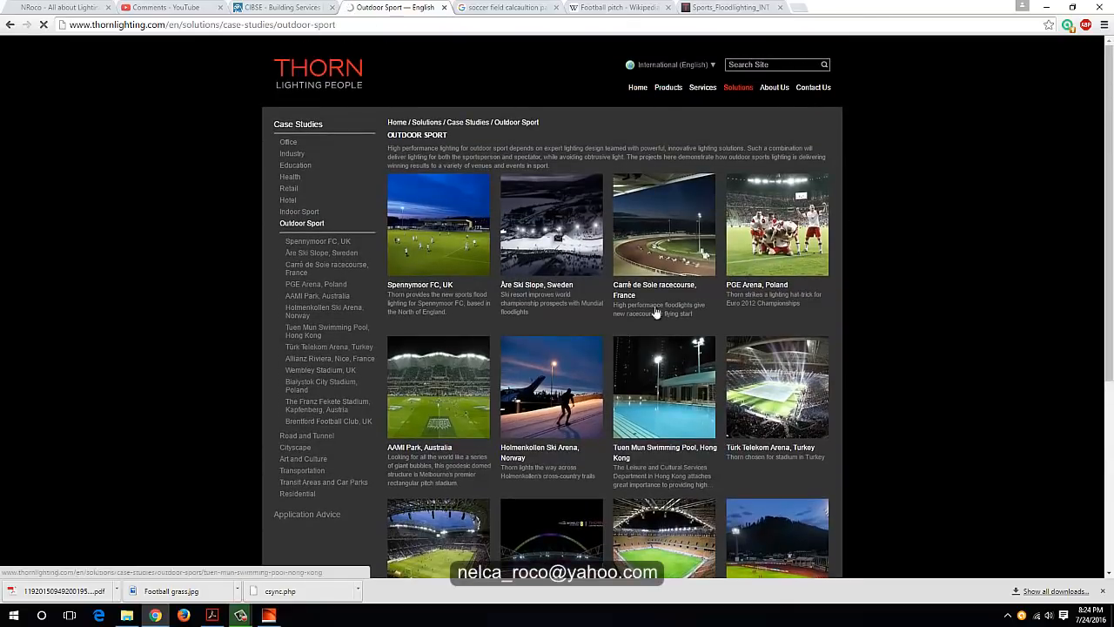
scroll(784, 335, "down", 2)
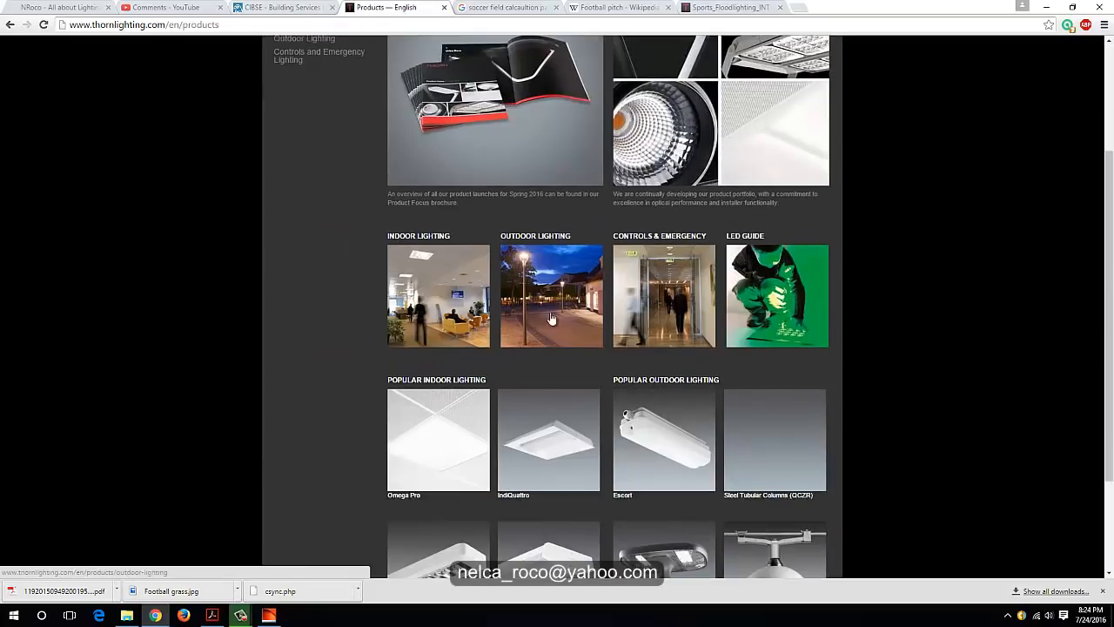
left_click(545, 287)
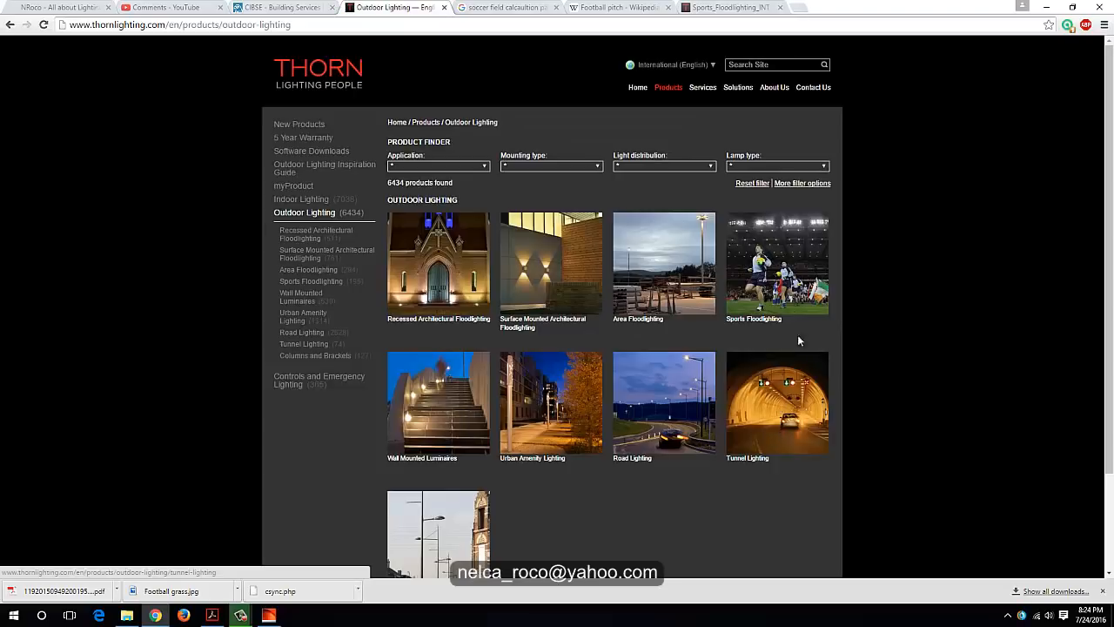
left_click(787, 273)
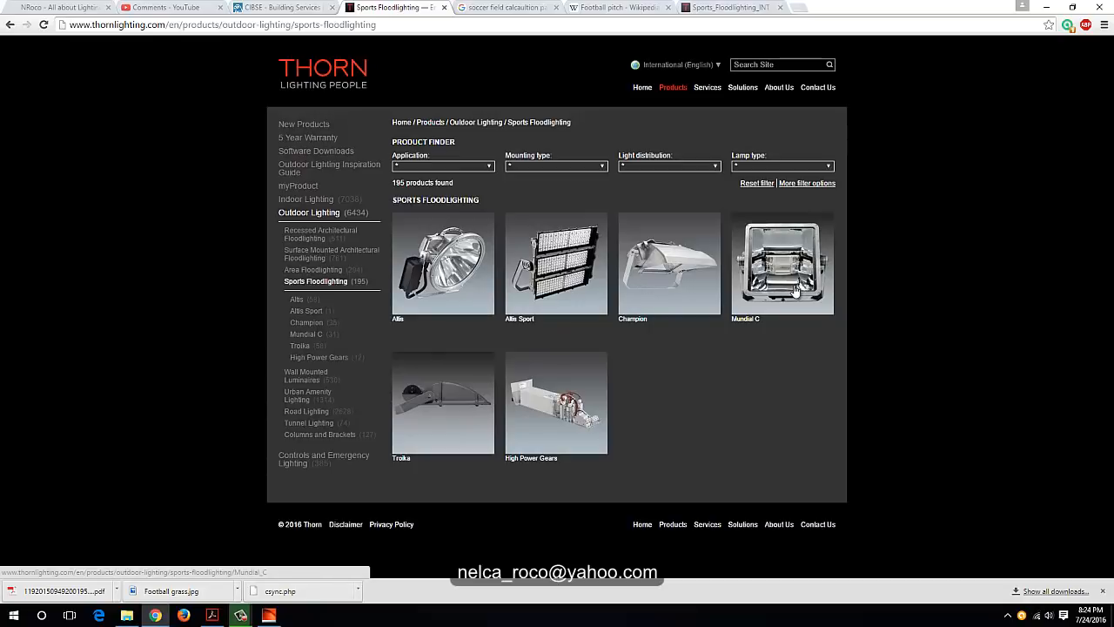
left_click(463, 267)
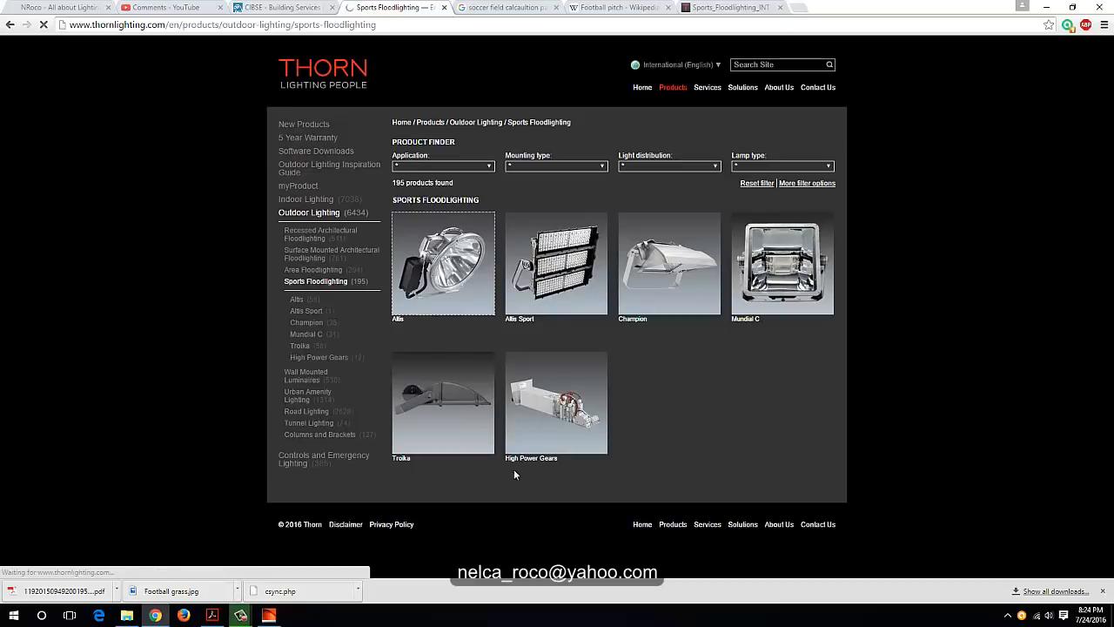
Examine the Altis floodlight's description, specification and the list of Altis 2kW CL1 variants with their DIALux files.
scroll(501, 480, "down", 5)
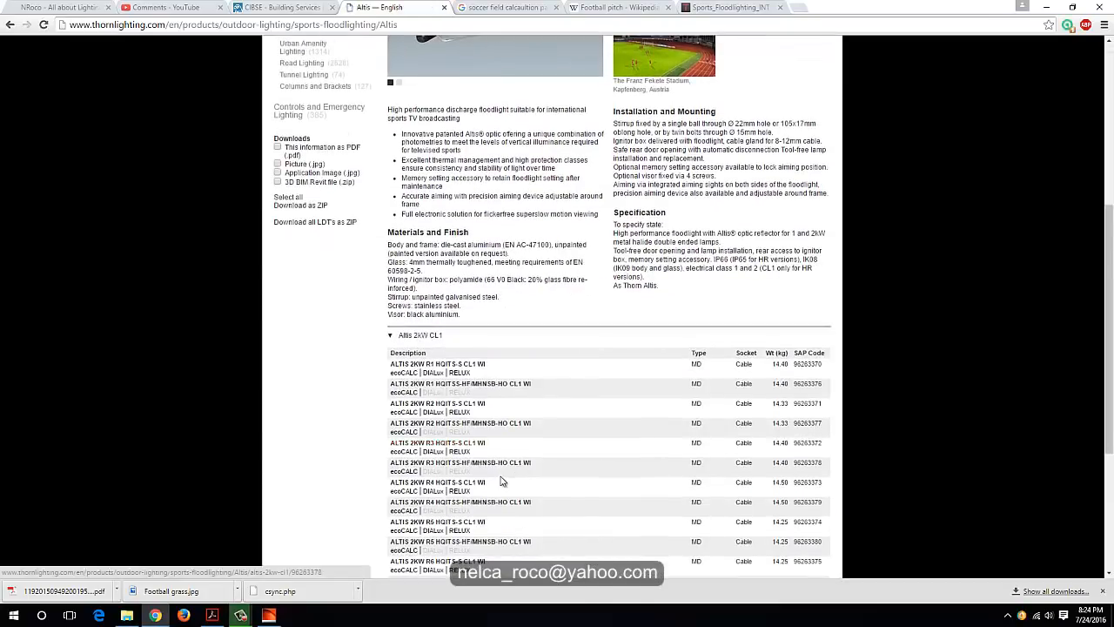
scroll(501, 481, "down", 3)
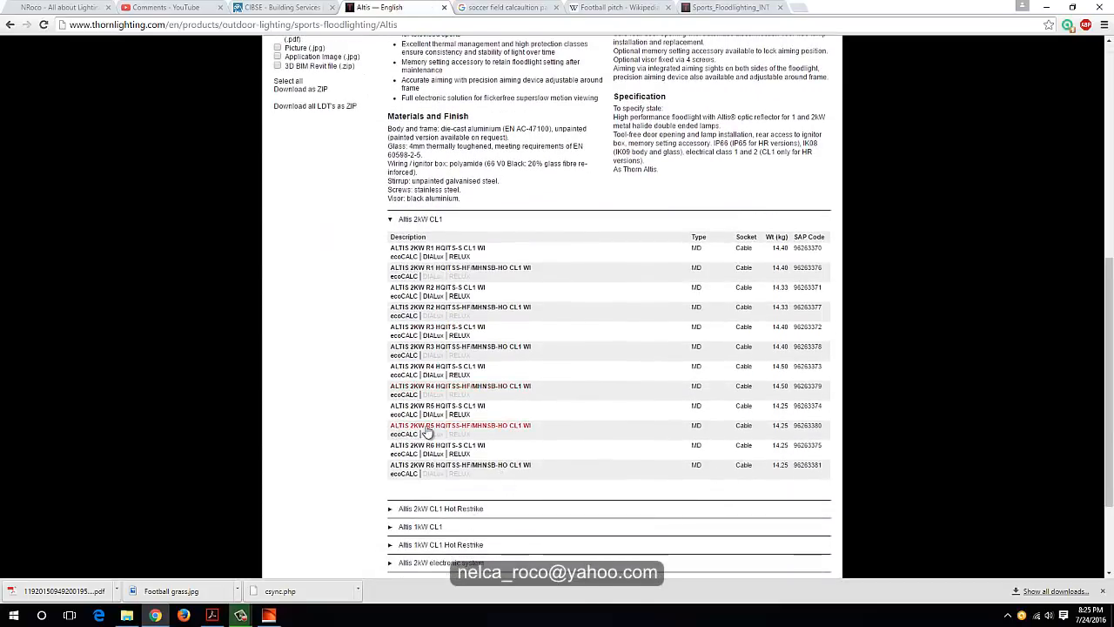
scroll(350, 483, "down", 3)
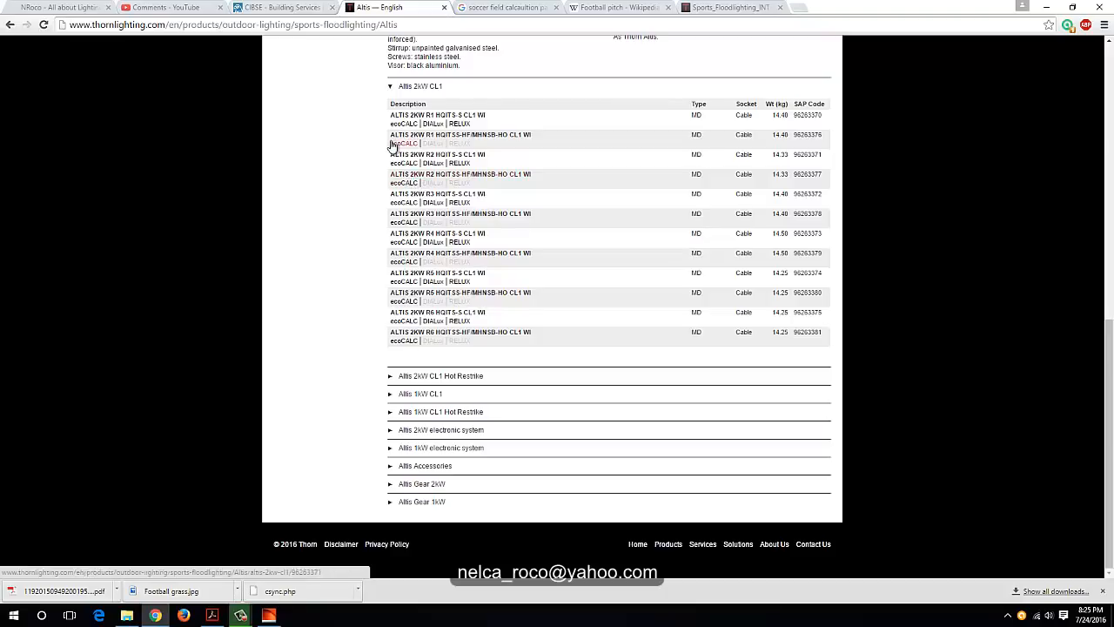
scroll(387, 148, "up", 2)
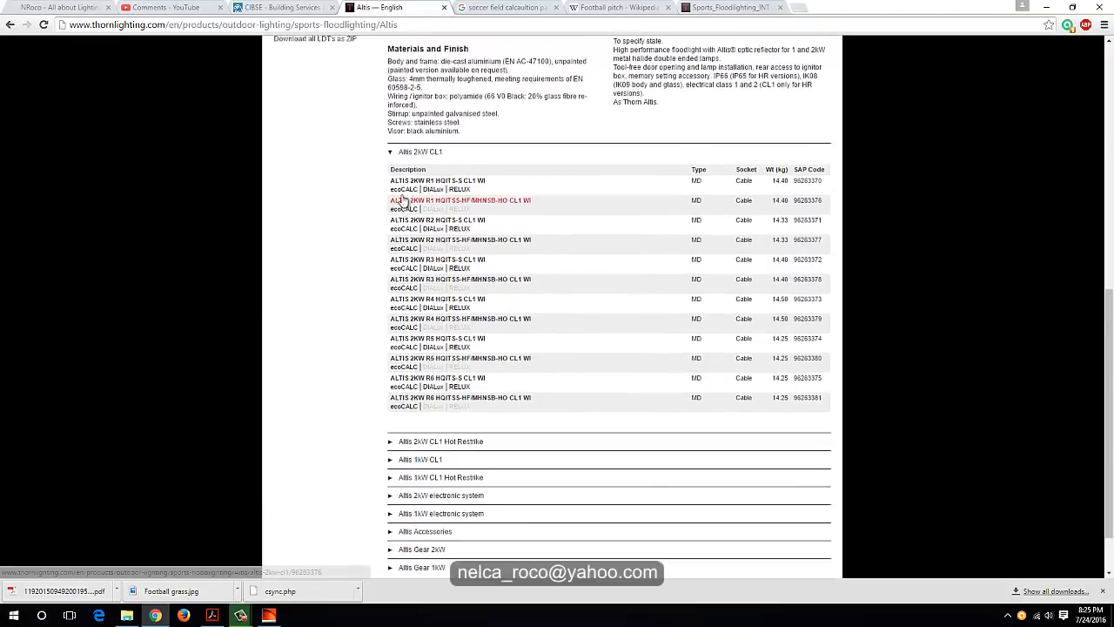
scroll(423, 256, "down", 2)
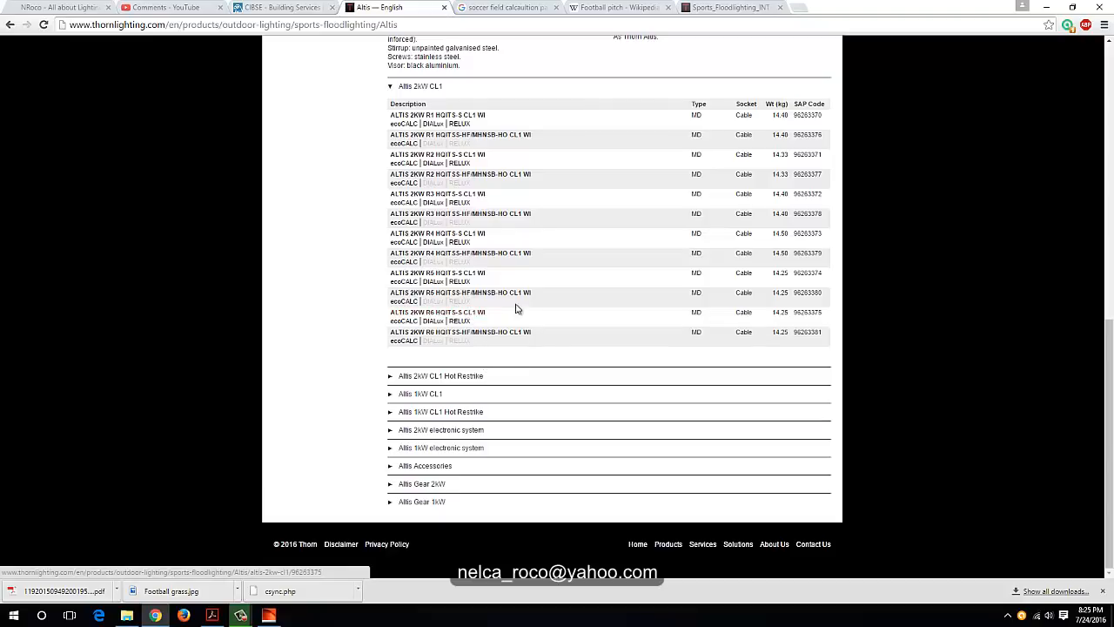
scroll(435, 182, "up", 1)
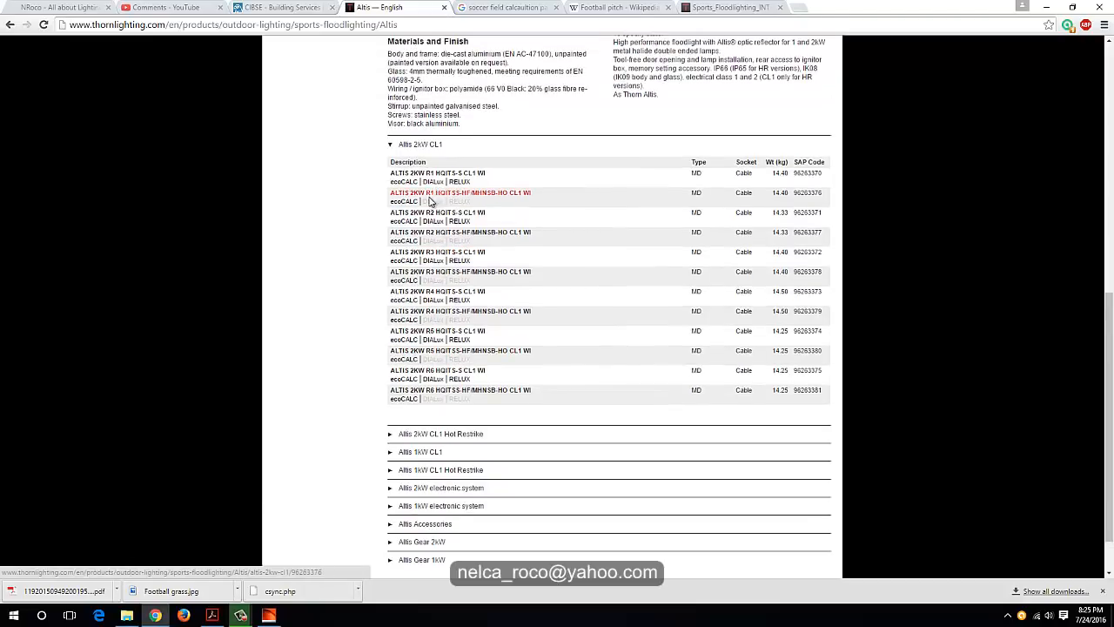
scroll(424, 315, "down", 1)
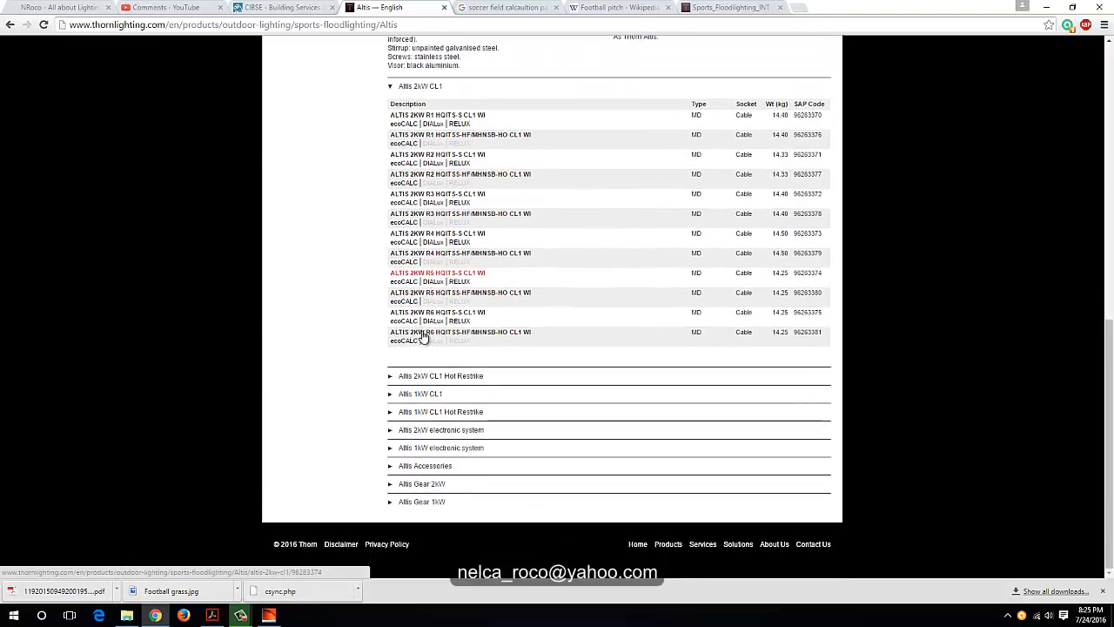
scroll(439, 354, "up", 10)
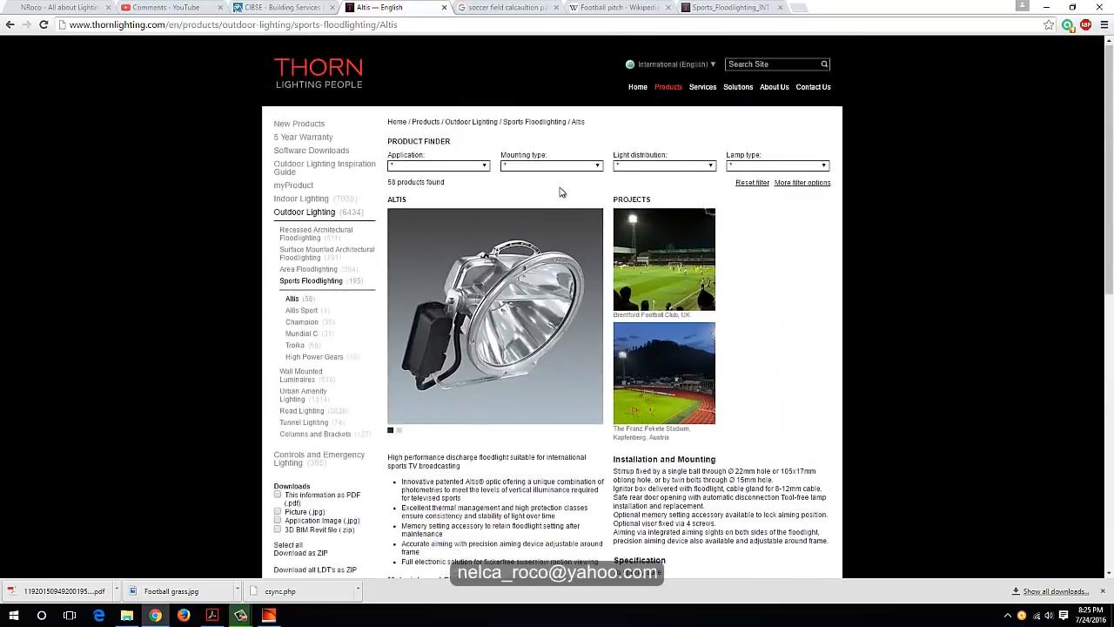
scroll(505, 201, "down", 7)
scroll(443, 268, "up", 6)
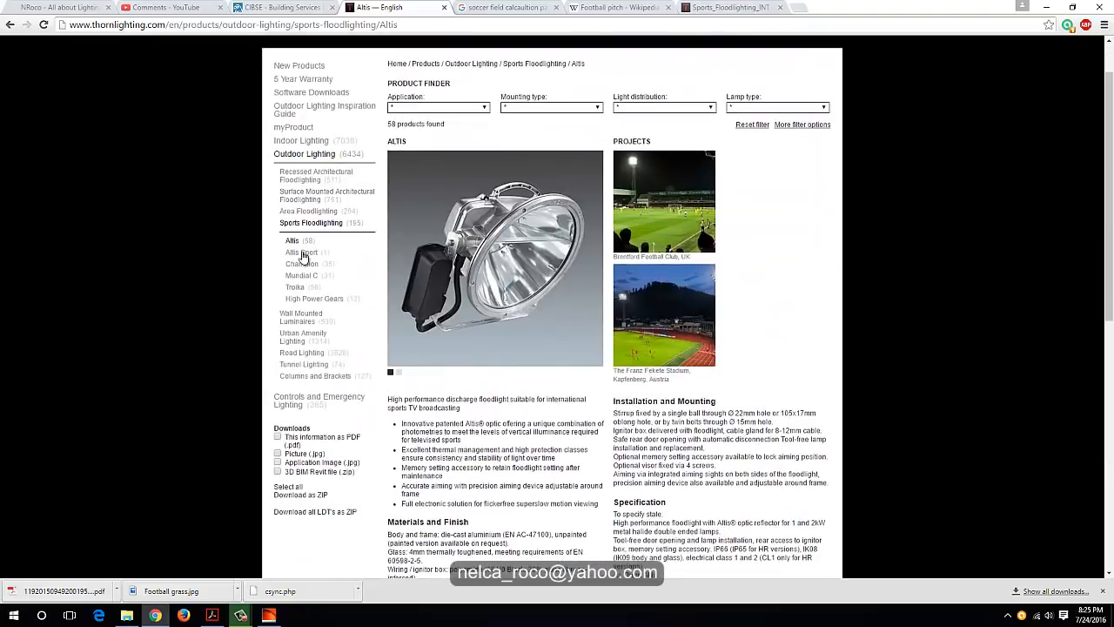
scroll(435, 355, "down", 10)
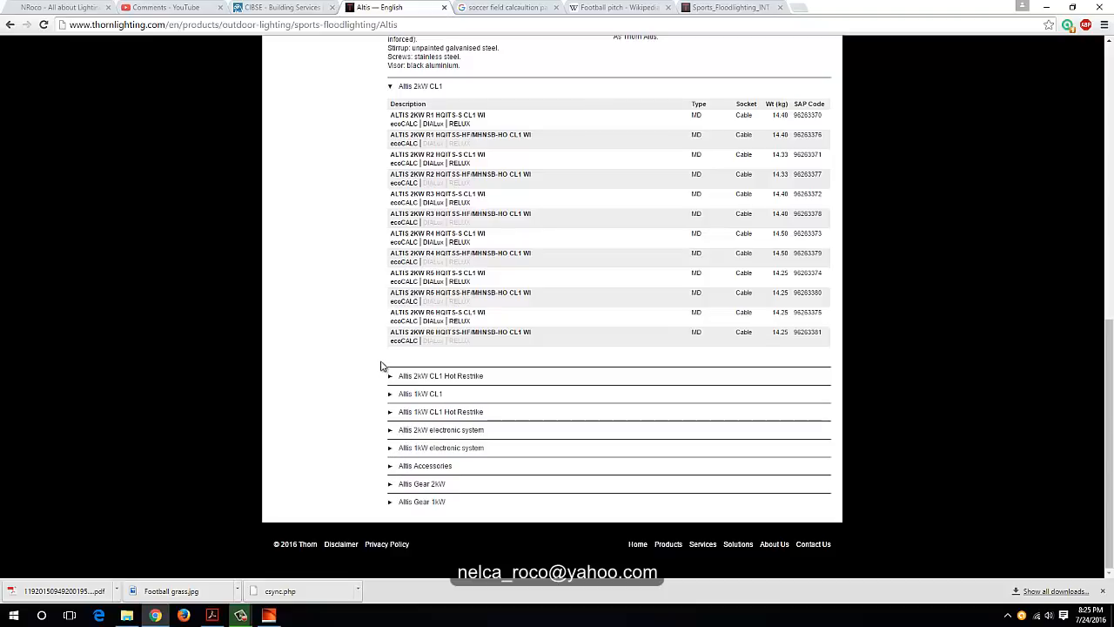
Expand the Altis 2kW electronic system group, then download and open the DIALux file for ALTIS 2KW R1 HO/HF DGE CL1 WI SC.
left_click(421, 432)
scroll(910, 421, "down", 2)
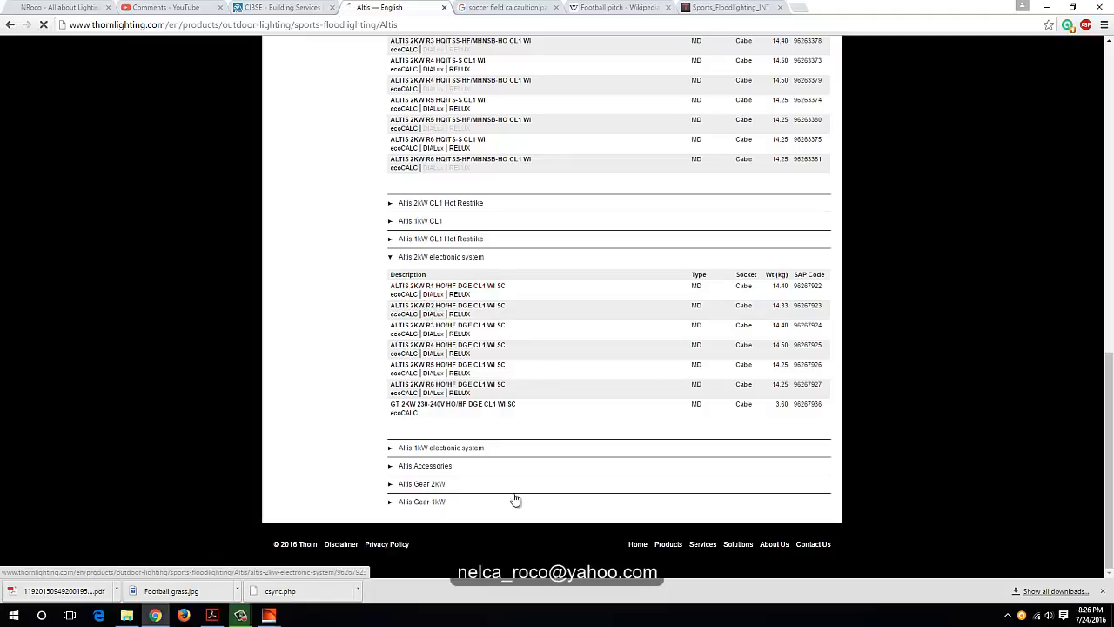
left_click(502, 331)
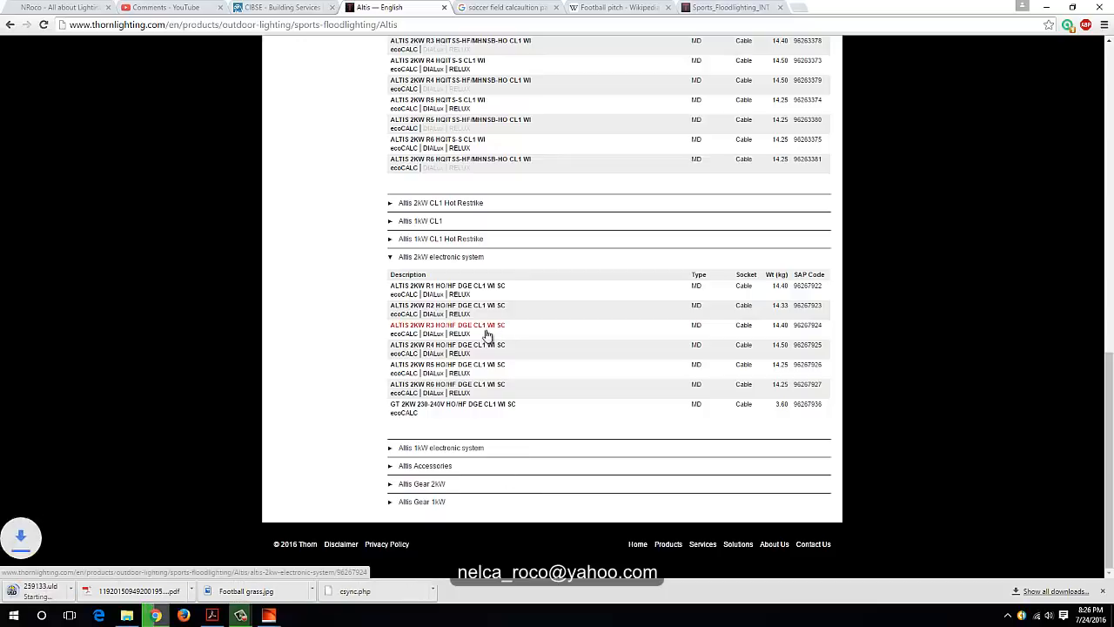
left_click(45, 592)
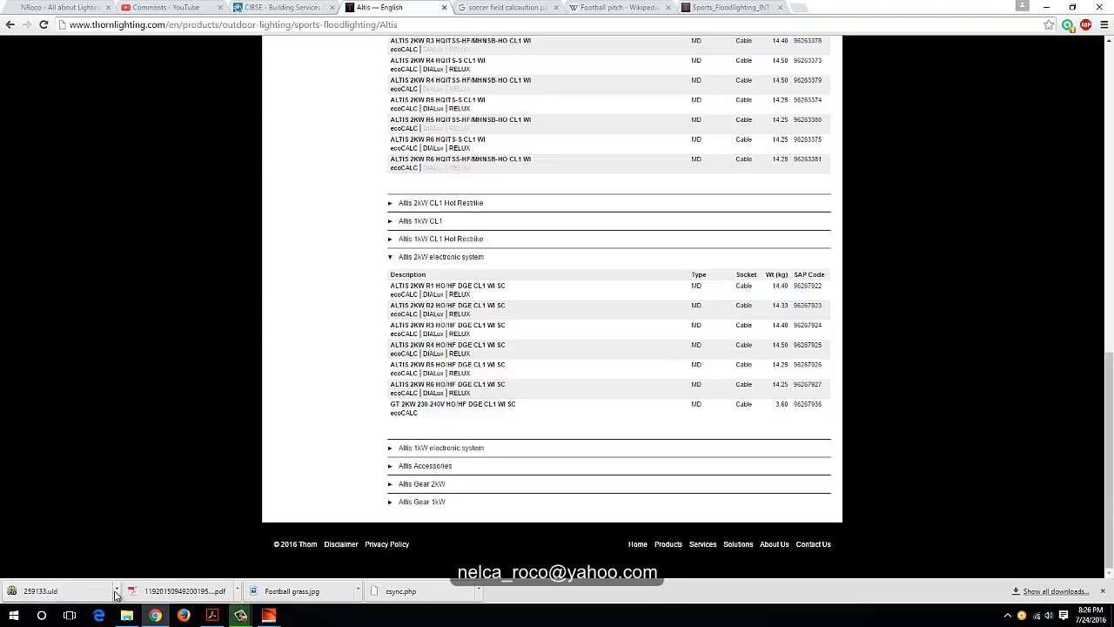
right_click(57, 590)
Switch to DIALux and close the save reminder over the soccer field floor plan without saving.
left_click(273, 618)
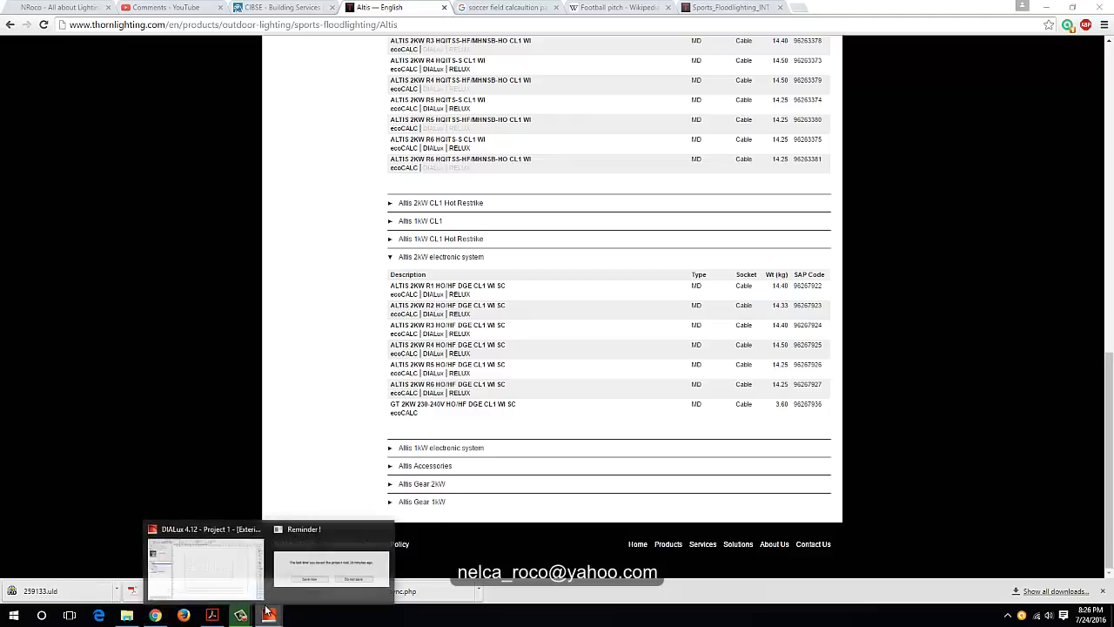
left_click(229, 546)
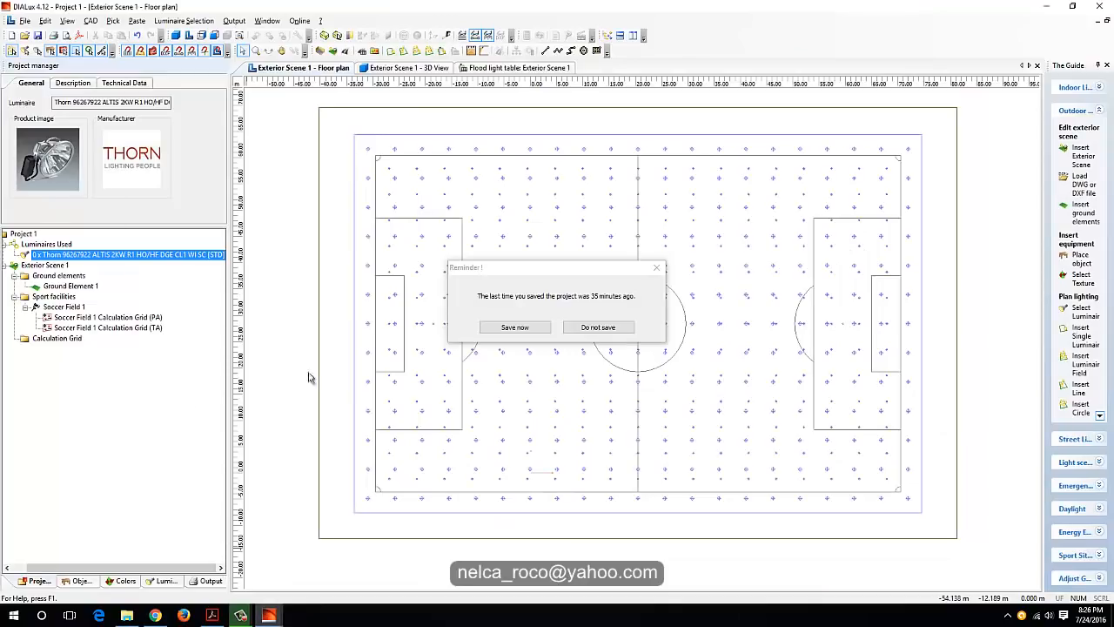
left_click(657, 267)
scroll(300, 297, "down", 1)
mouse_move(293, 283)
middle_mouse_down()
mouse_move(291, 268)
mouse_move(286, 287)
middle_mouse_up()
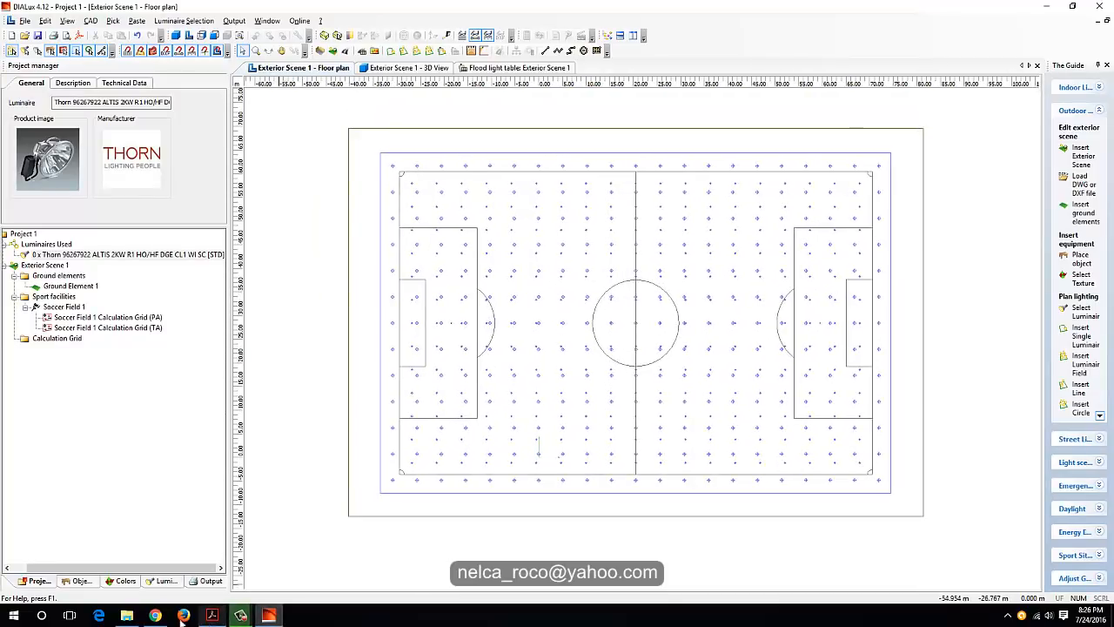
Switch to Chrome and download and open the DIALux files for the ALTIS 2KW R3 and R6 HO/HF DGE CL1 WI SC.
left_click(155, 616)
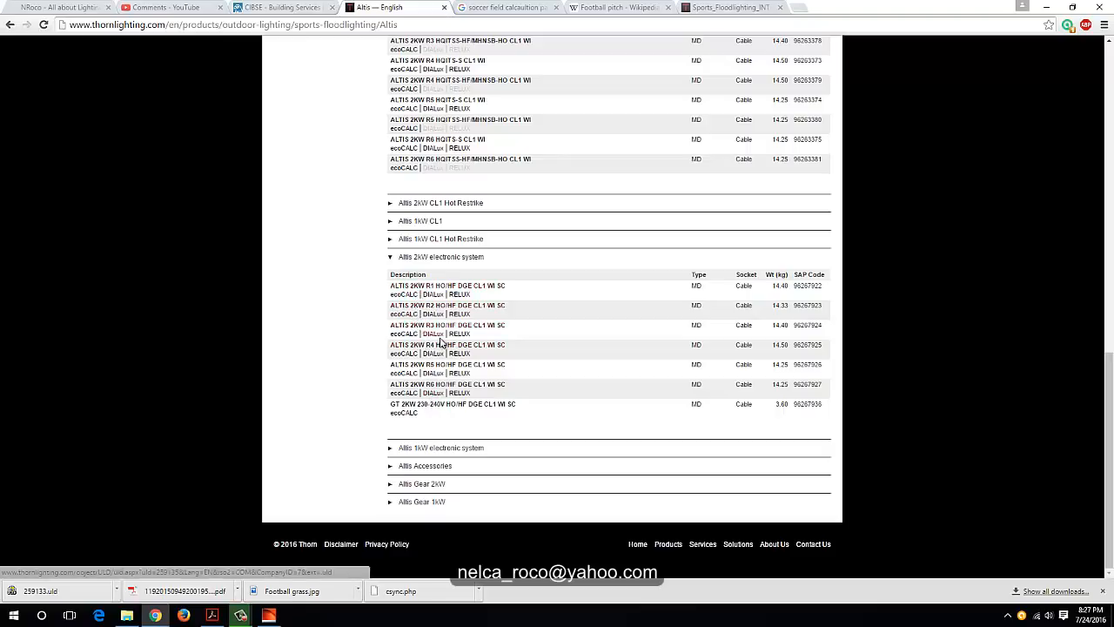
left_click(442, 365)
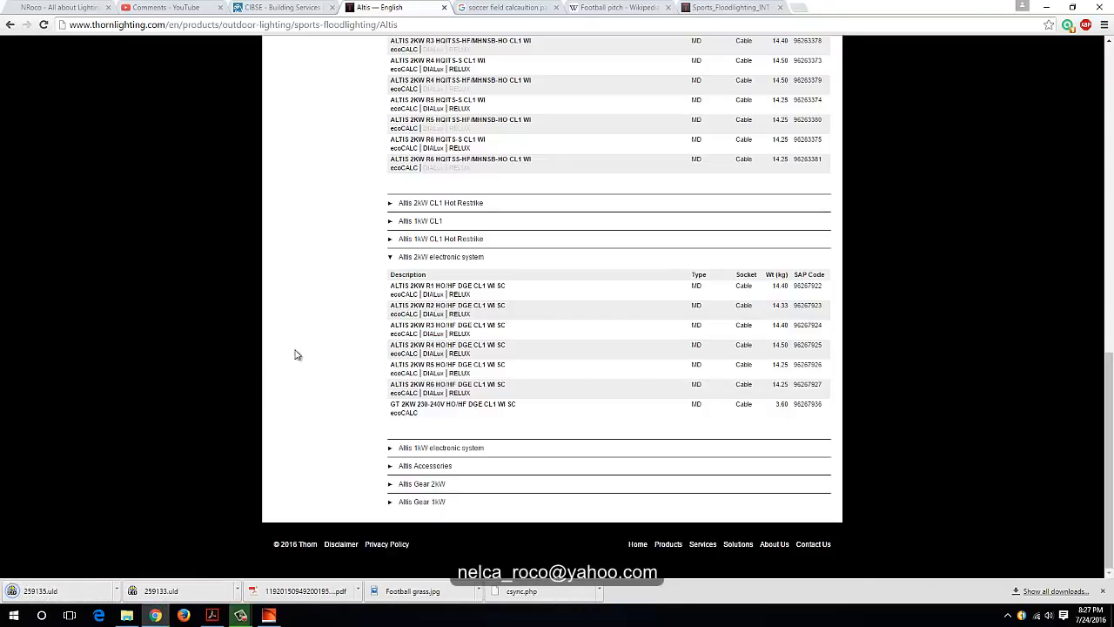
left_click(48, 592)
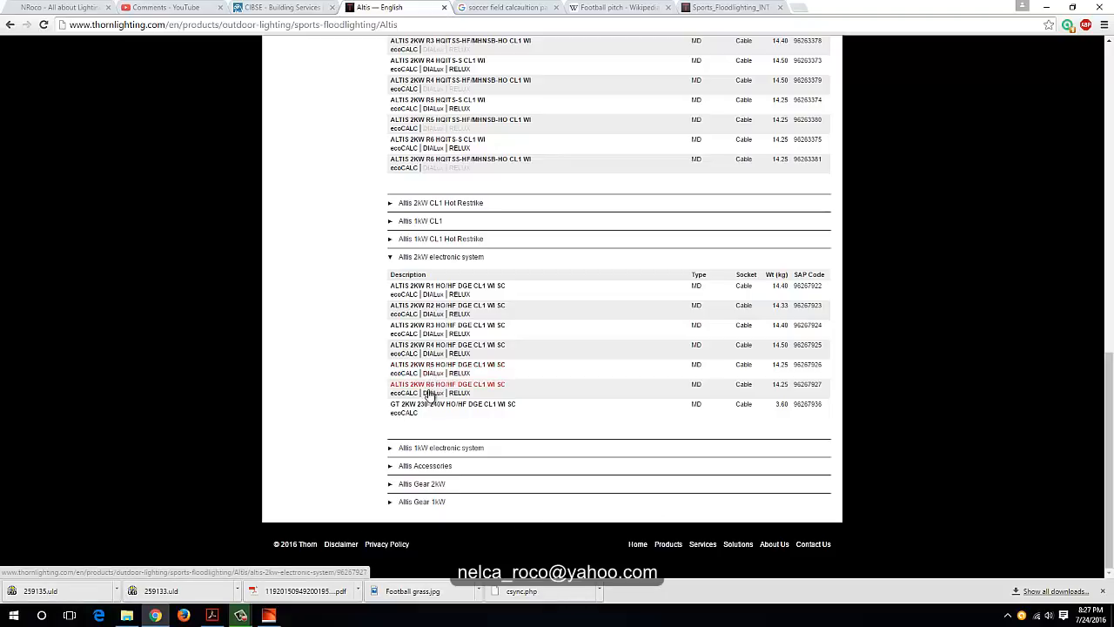
left_click(427, 402)
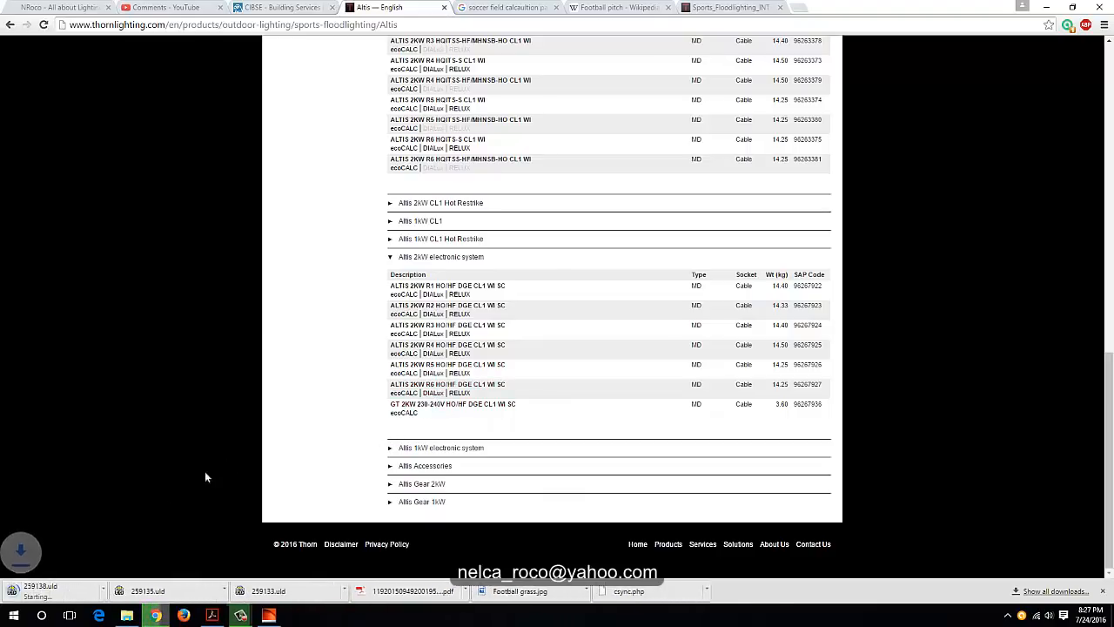
left_click(46, 597)
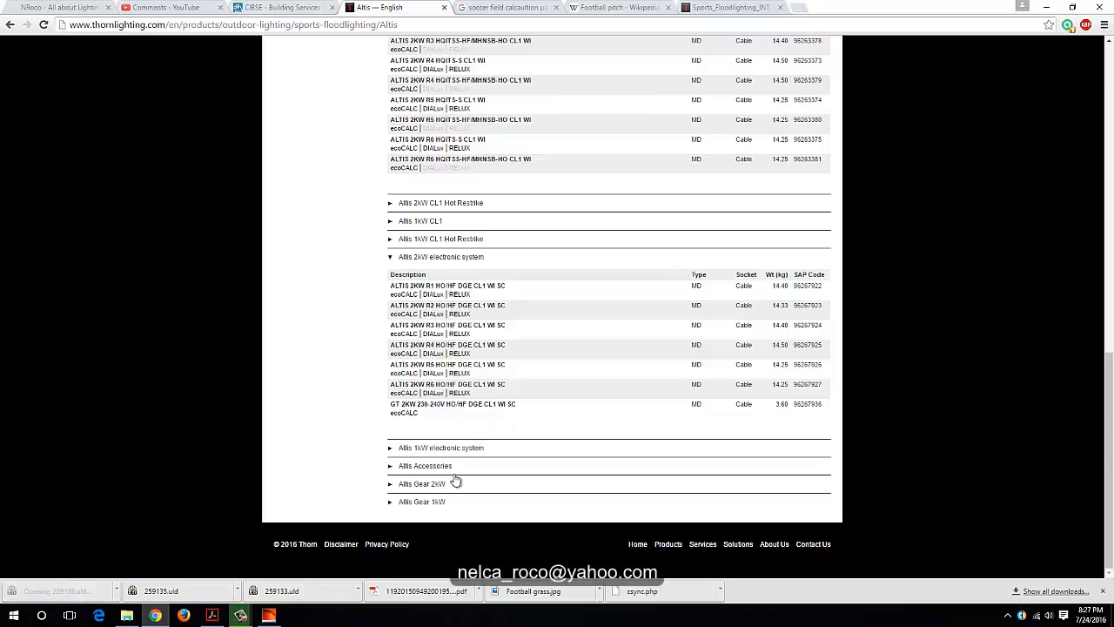
Switch to Acrobat Reader to check the handbook's Football (outdoor) class values, then return to DIALux.
left_click(213, 616)
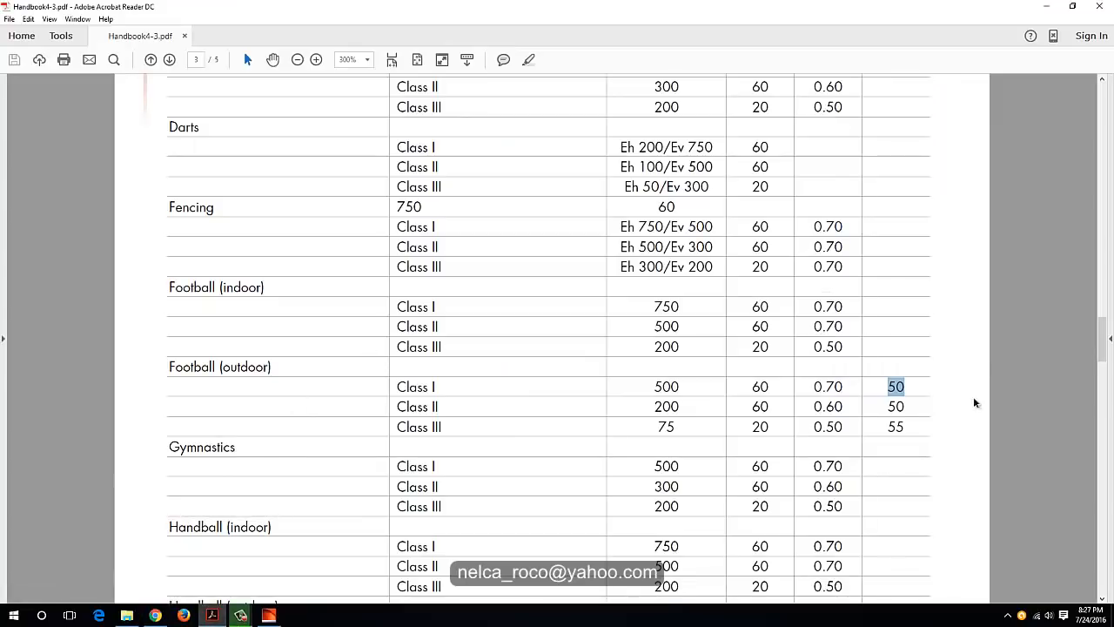
left_click(1010, 368)
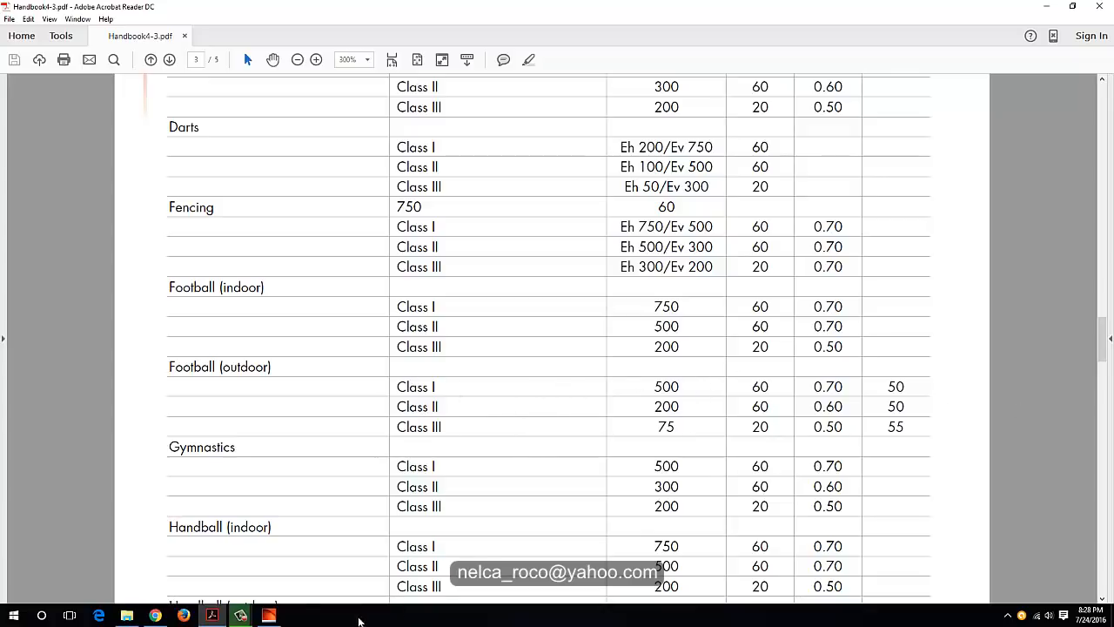
left_click(268, 615)
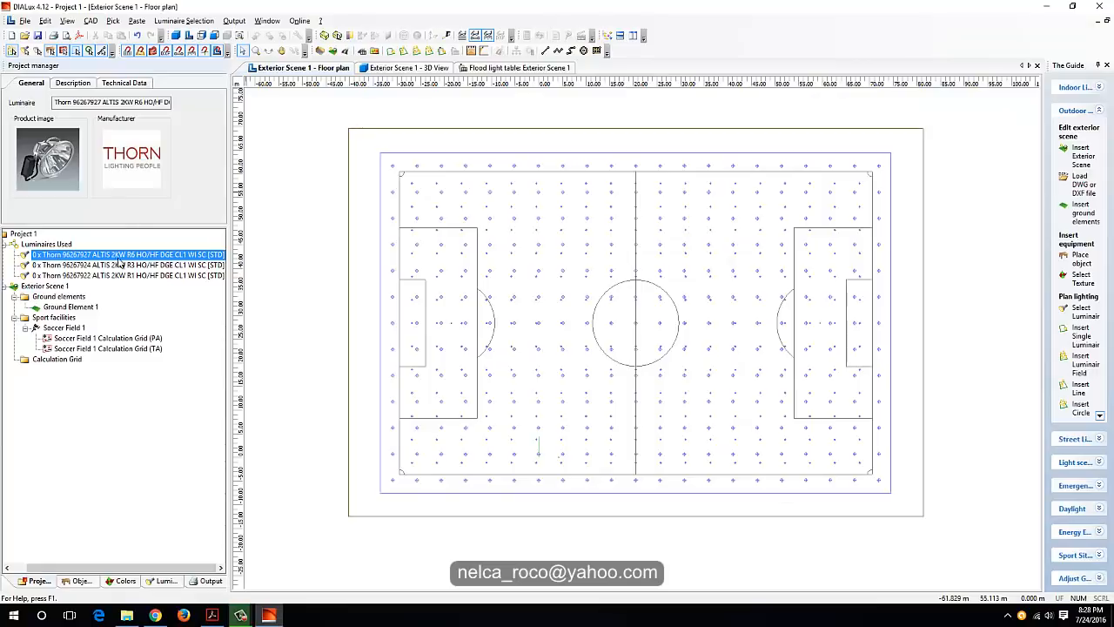
Look through the imported ALTIS 2KW R1, R3 and R6 luminaires in the project's Luminaires Used list.
left_click(110, 276)
left_click(112, 265)
left_click(110, 257)
left_click(112, 275)
left_click(112, 266)
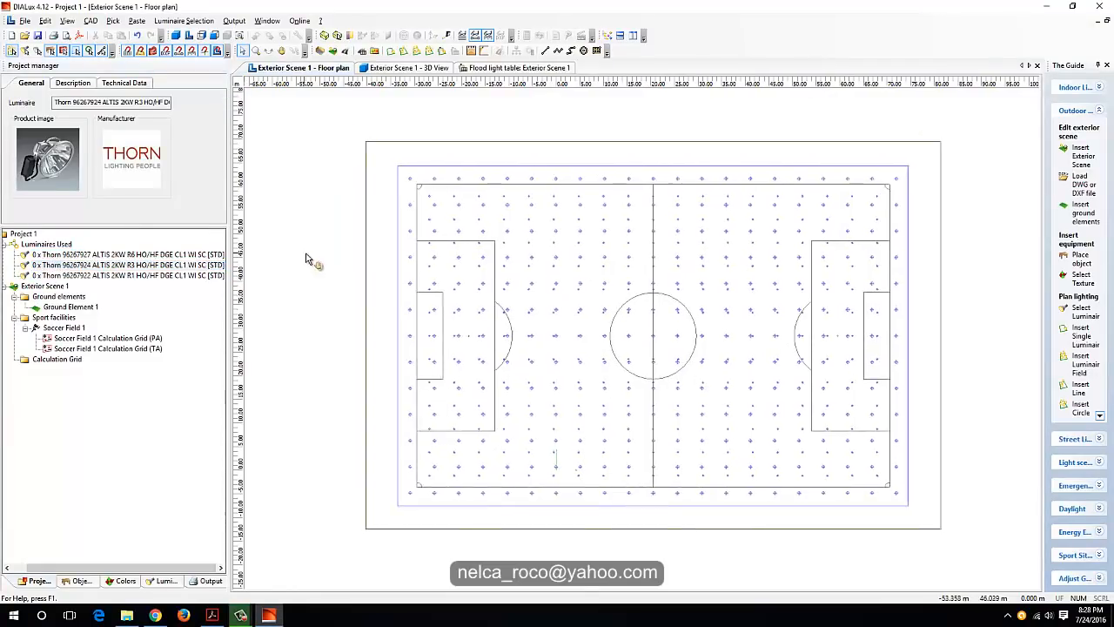
left_click(153, 256)
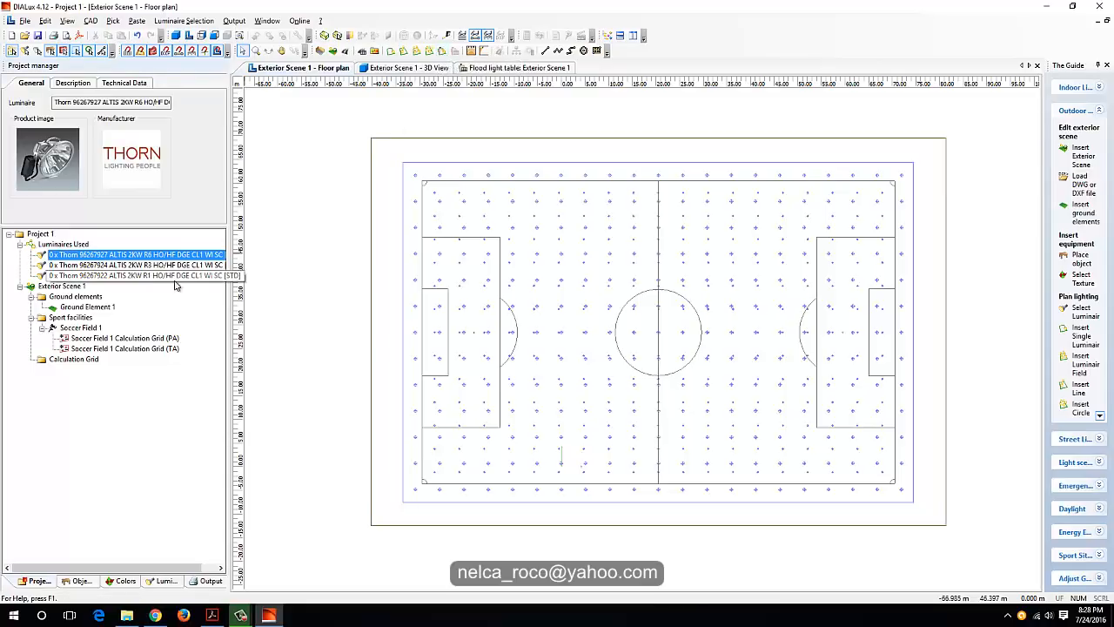
Insert a horizontally and vertically mirrored flood light arrangement of 2 ALTIS 2KW R6 luminaires per position, with a user-defined mounting height of 16 m.
left_click(144, 275)
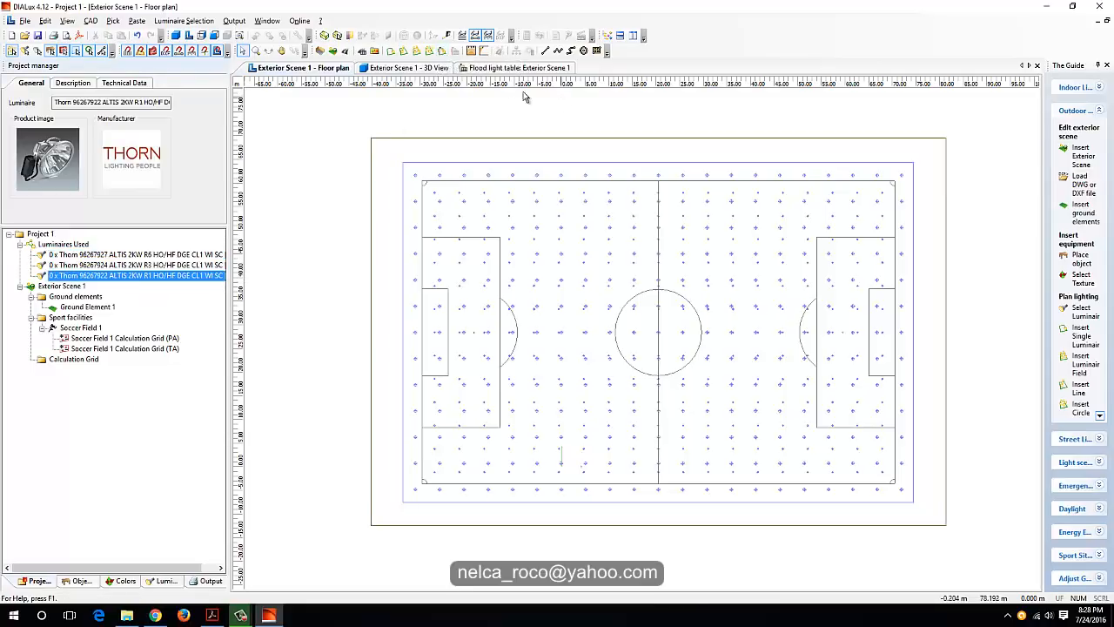
left_click(446, 49)
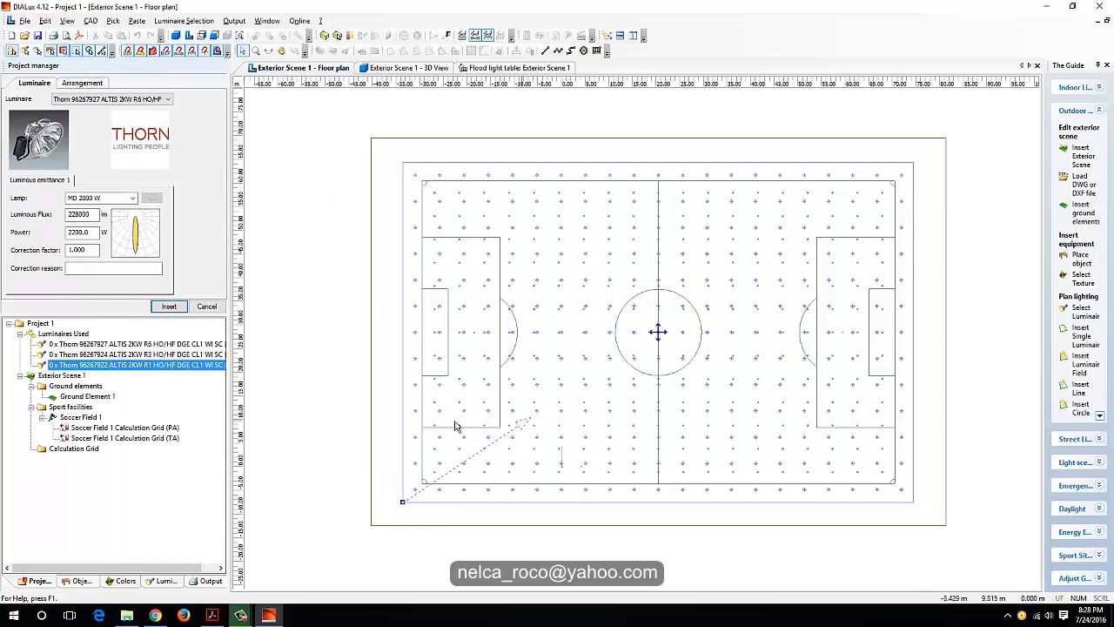
left_click(85, 84)
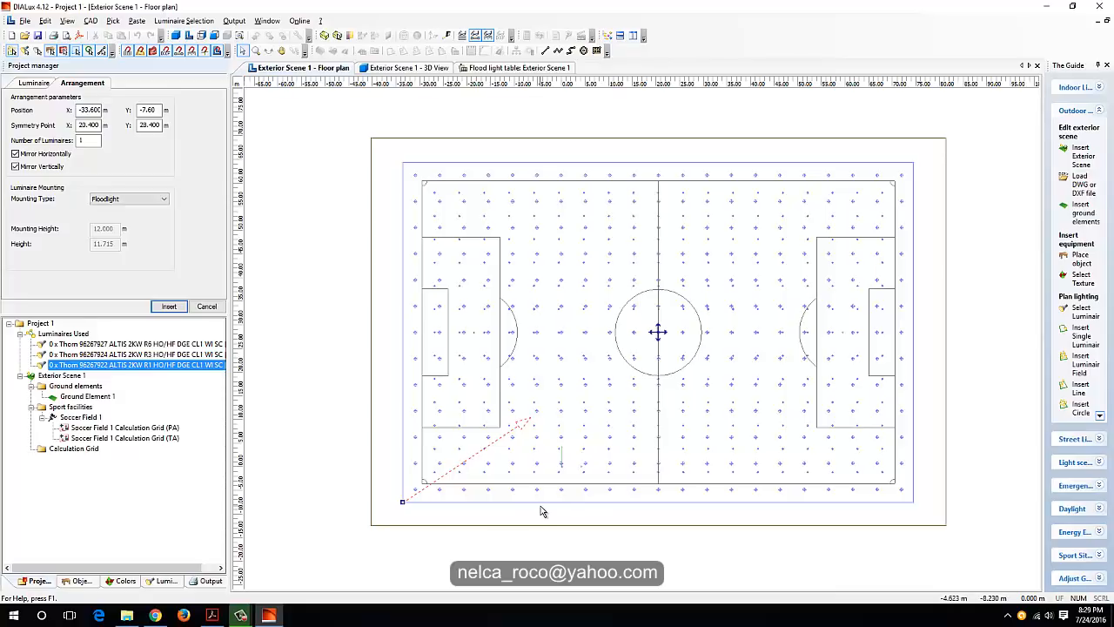
left_click(88, 141)
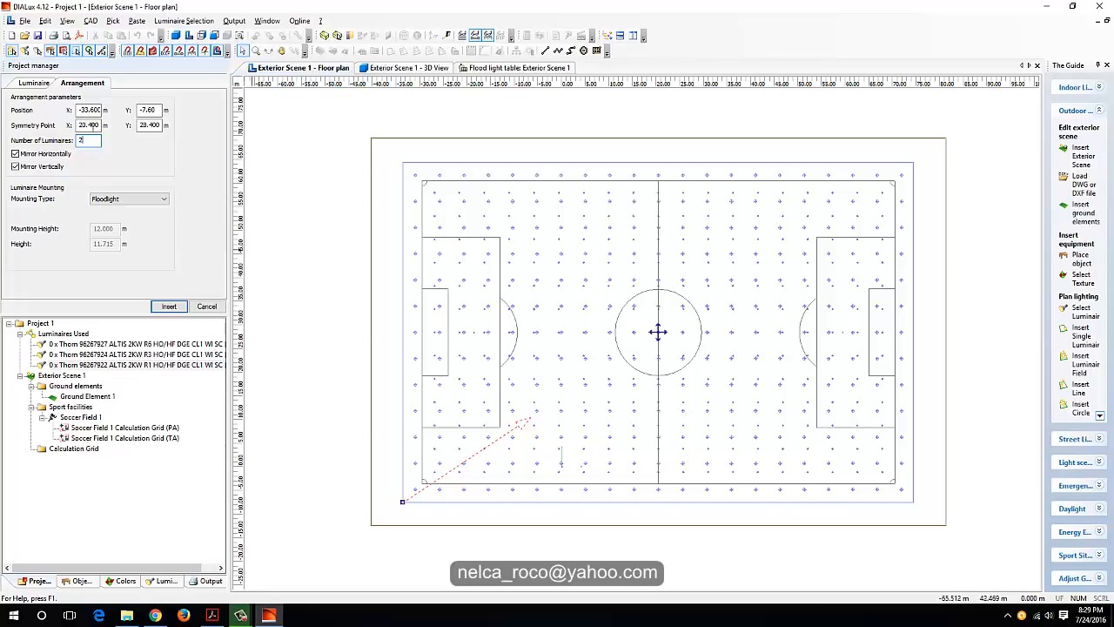
left_click(118, 200)
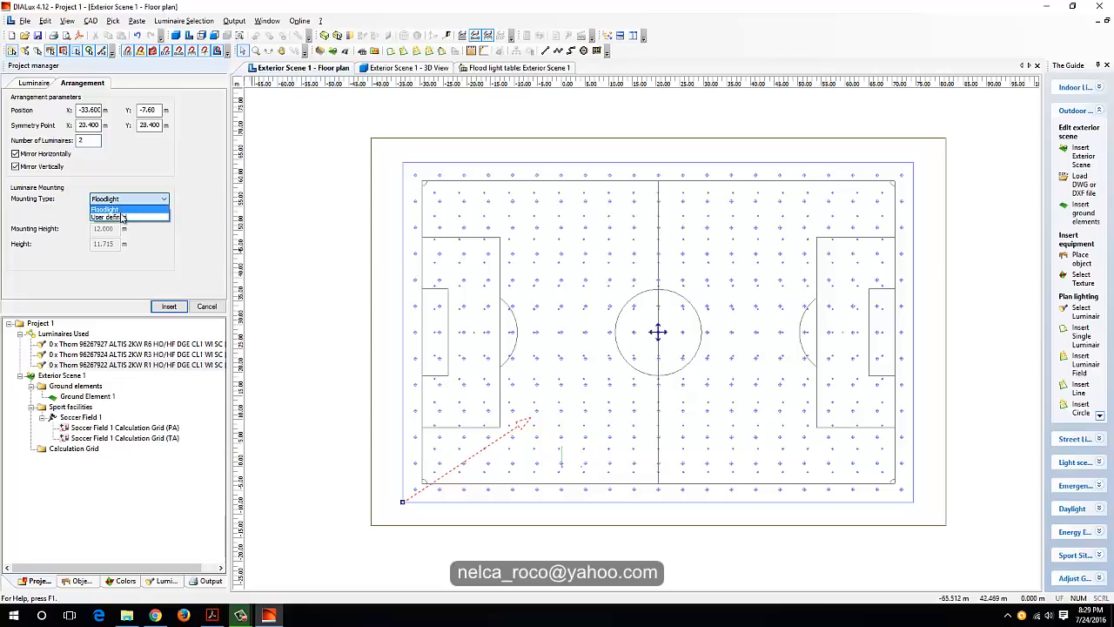
left_click(121, 217)
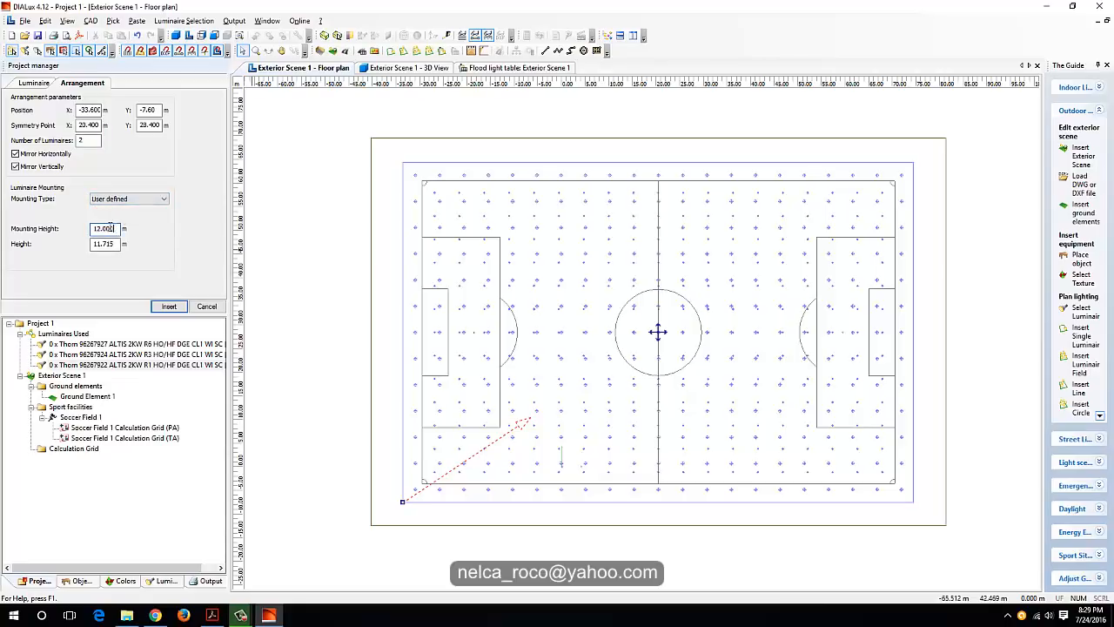
double_click(110, 228)
type("16")
left_click(169, 306)
Inspect the mirrored floodlight positions and their aiming arrows at the corners of the soccer field.
scroll(348, 400, "up", 3)
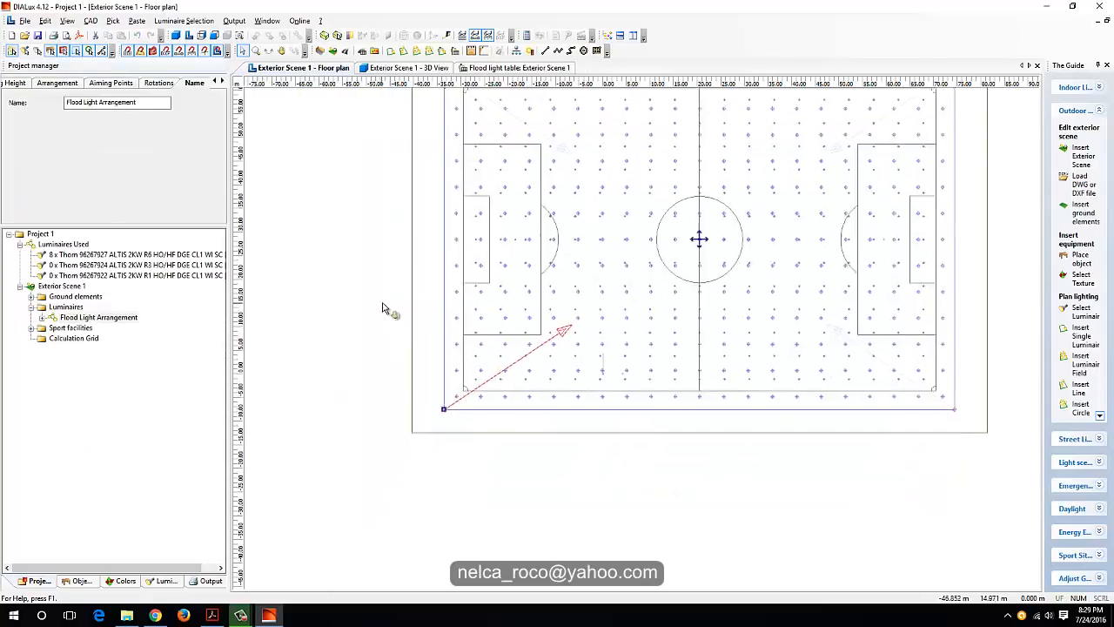
scroll(403, 435, "down", 3)
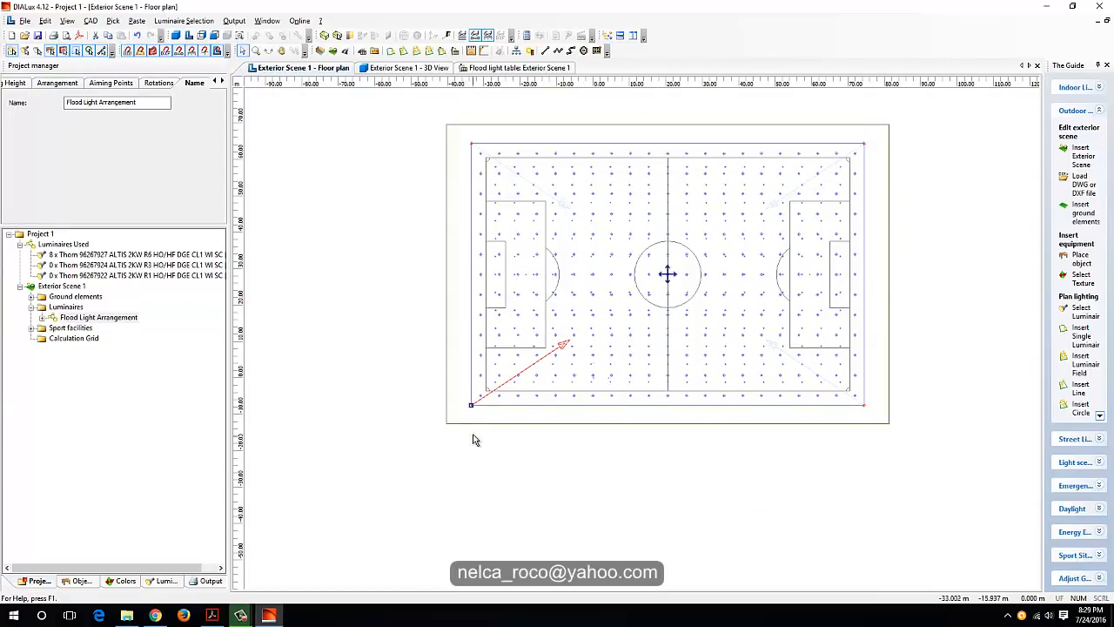
scroll(475, 440, "up", 2)
scroll(478, 407, "down", 4)
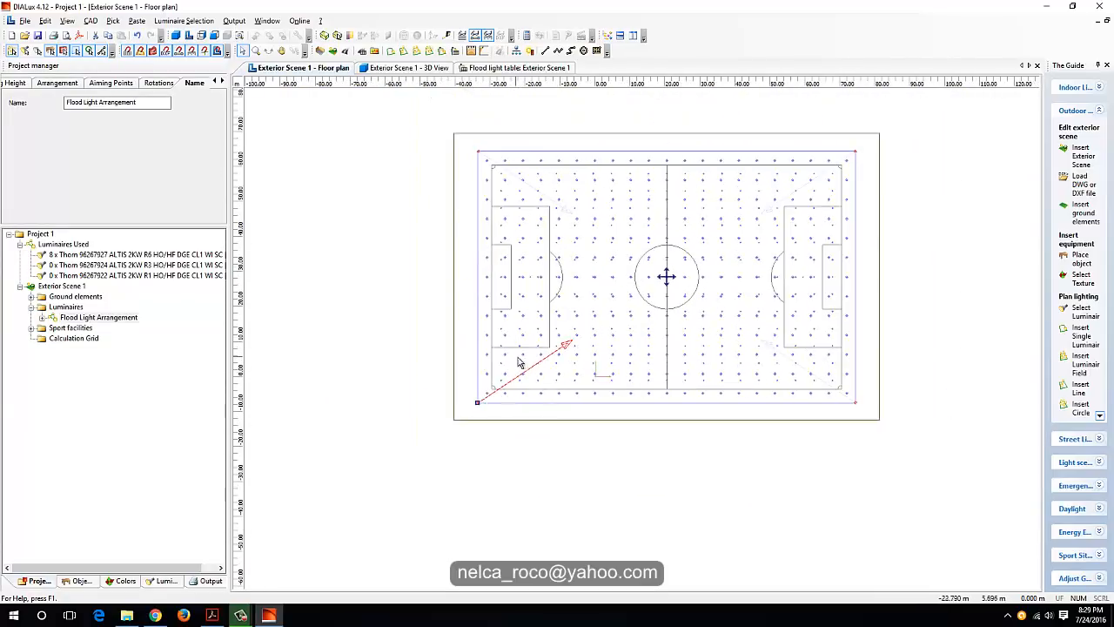
scroll(539, 344, "up", 5)
scroll(555, 333, "down", 1)
middle_click_drag(555, 326, 538, 400)
scroll(531, 417, "down", 1)
scroll(522, 444, "up", 2)
scroll(521, 448, "up", 1)
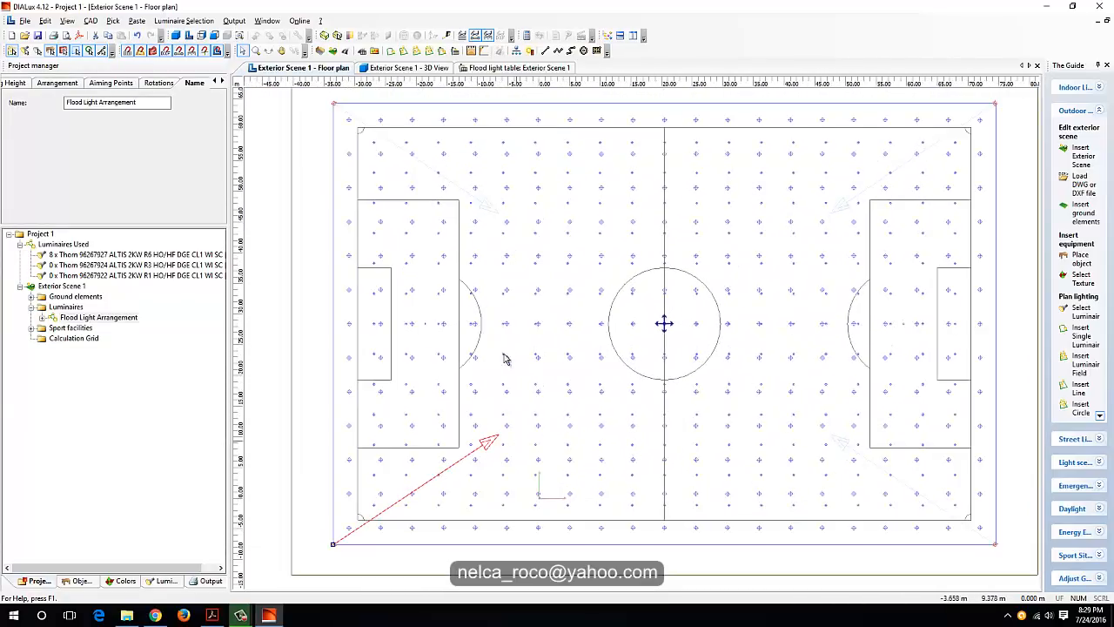
scroll(470, 176, "up", 2)
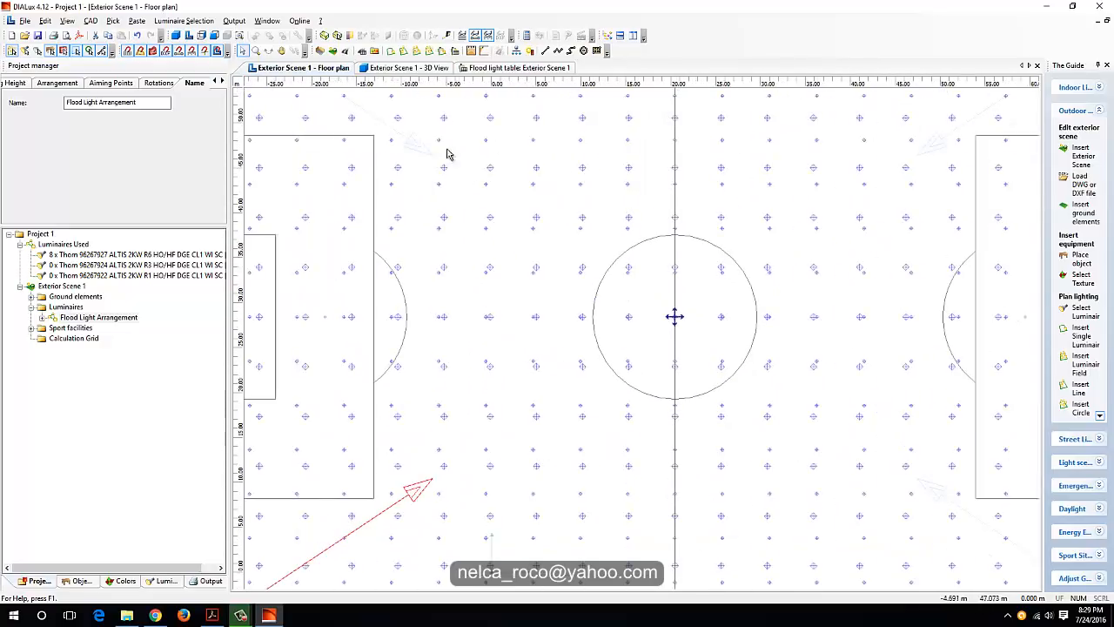
middle_click_drag(367, 118, 454, 282)
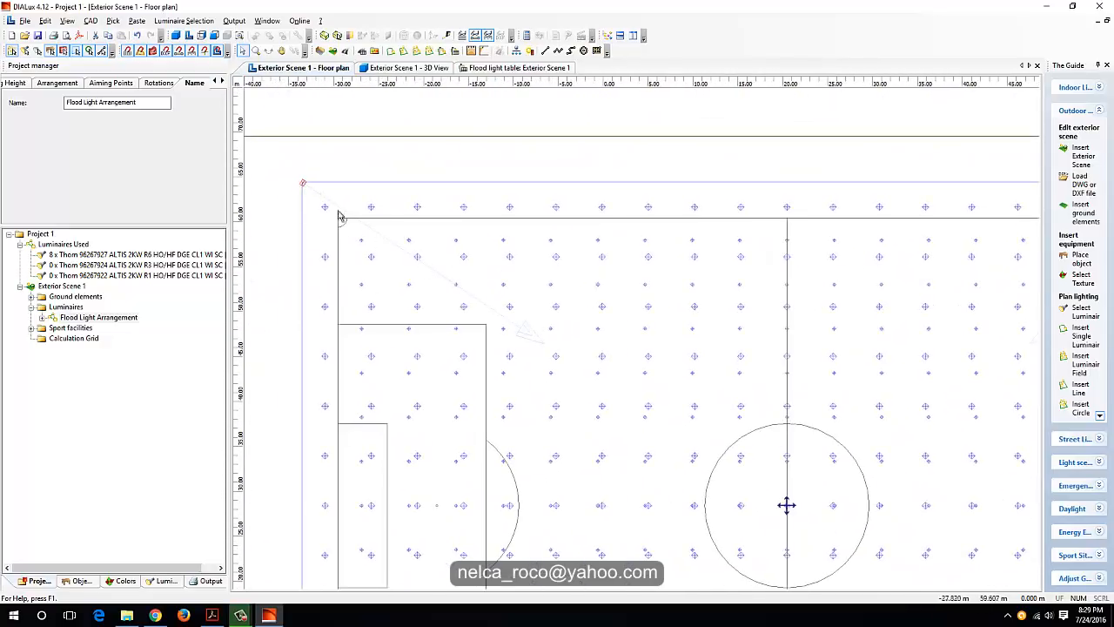
scroll(387, 264, "down", 3)
scroll(548, 337, "up", 3)
middle_click_drag(696, 383, 314, 365)
scroll(740, 459, "down", 1)
middle_click_drag(739, 458, 935, 175)
middle_click_drag(460, 344, 610, 309)
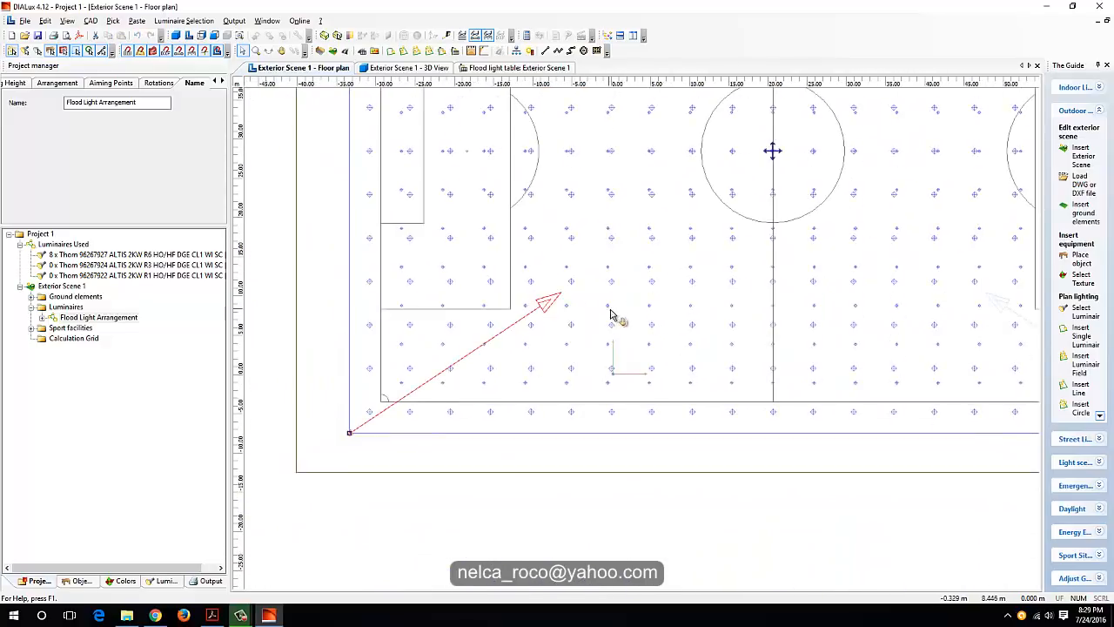
Aim one of the lower-left corner's two floodlights separately, toward the left penalty area near the goal area.
left_click_drag(566, 306, 443, 192)
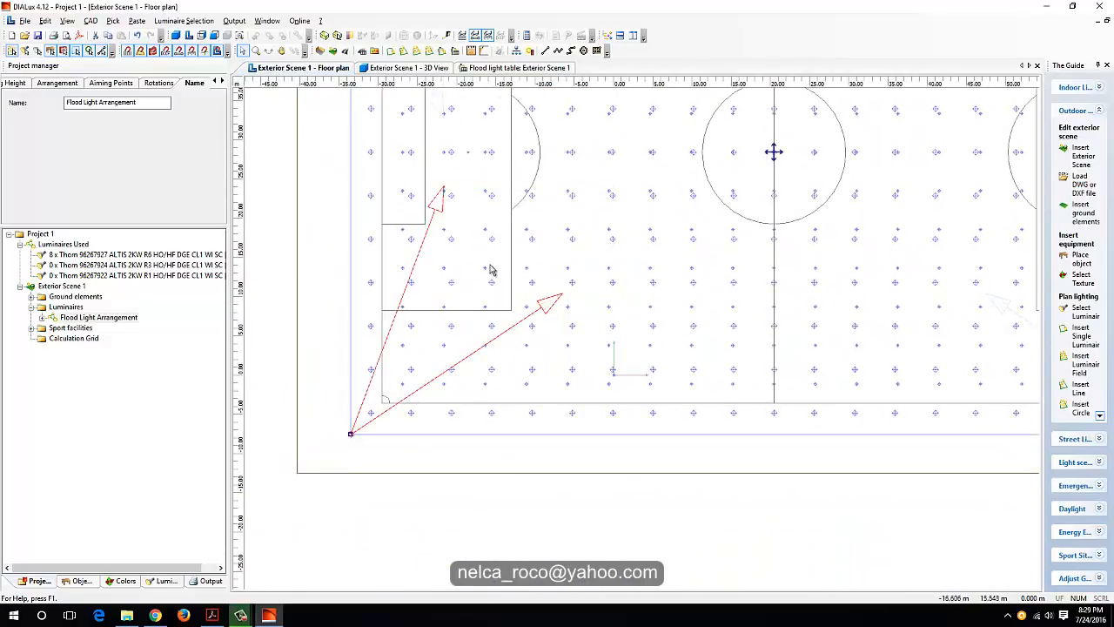
scroll(614, 268, "down", 2)
middle_click_drag(614, 269, 418, 331)
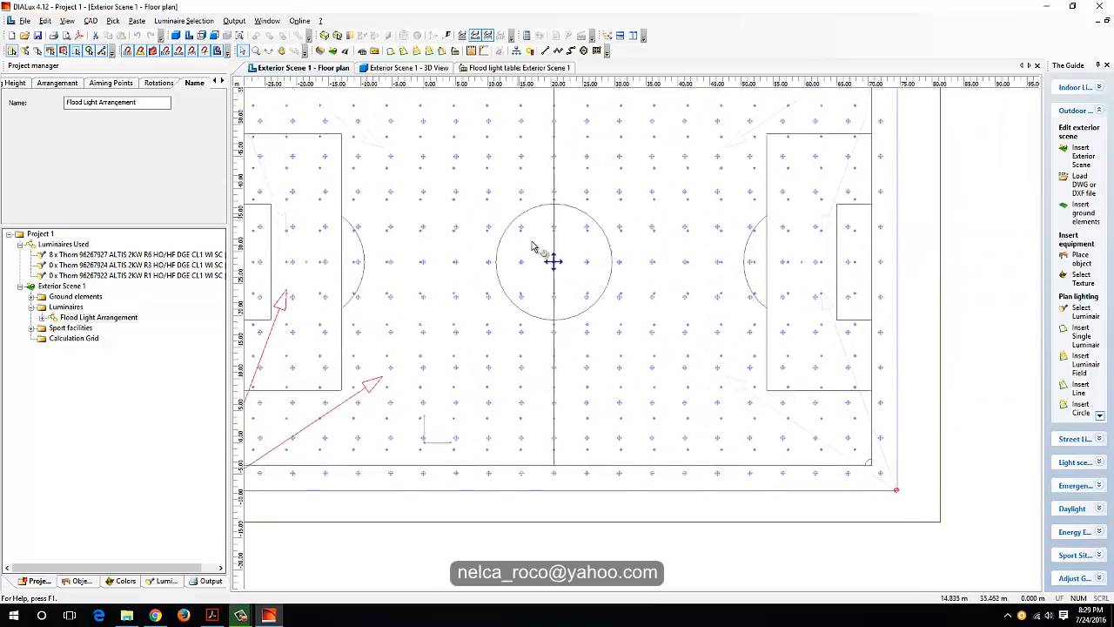
middle_click_drag(531, 241, 614, 273)
scroll(514, 414, "down", 2)
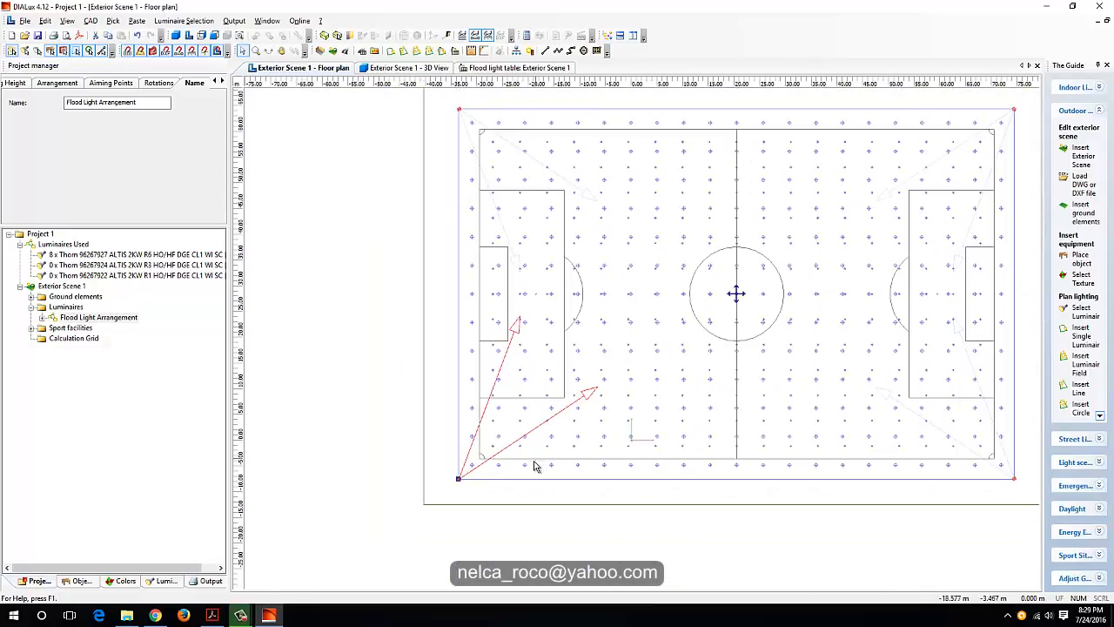
Move the lower-left floodlight position to the ground element's lower edge at about X -25 m, and re-aim its floodlights toward the goal area and midfield.
left_click_drag(458, 480, 505, 512)
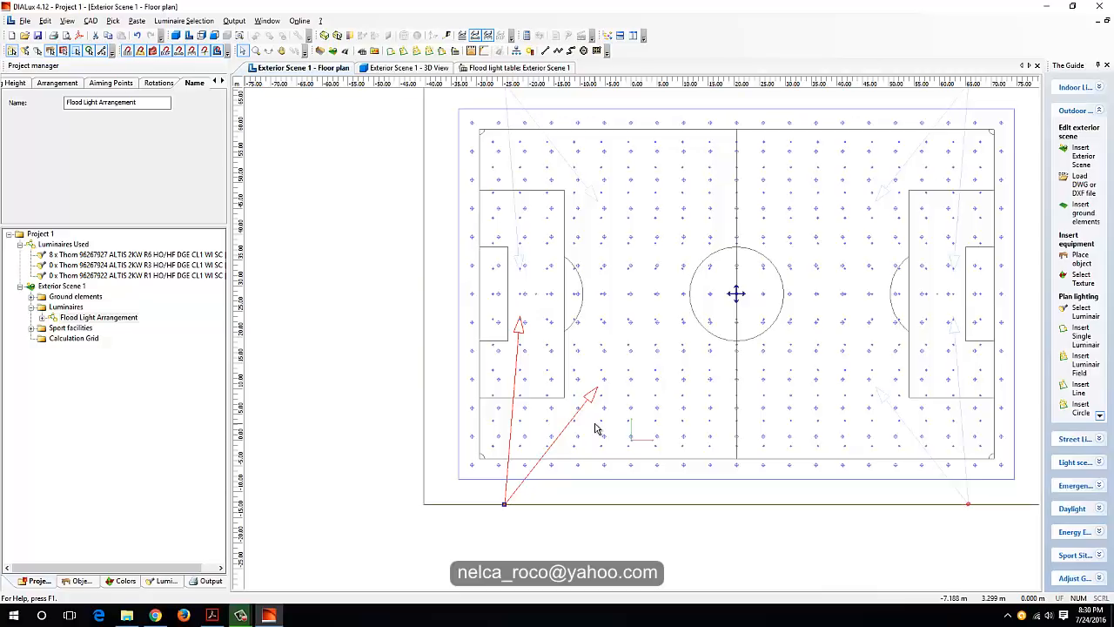
middle_click_drag(579, 406, 587, 457)
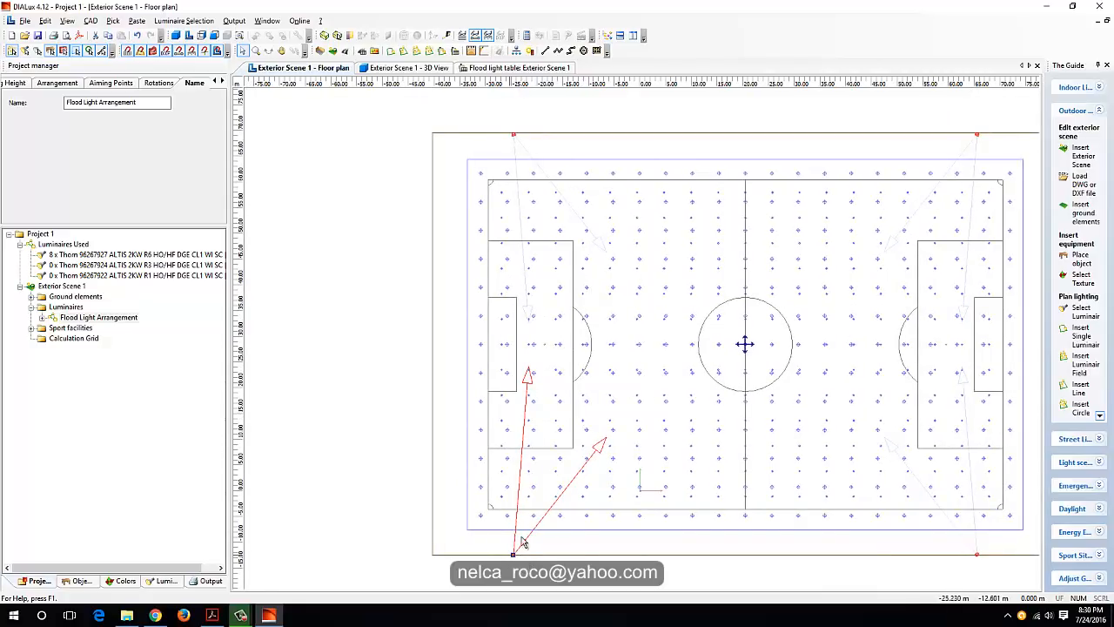
left_click_drag(535, 384, 515, 383)
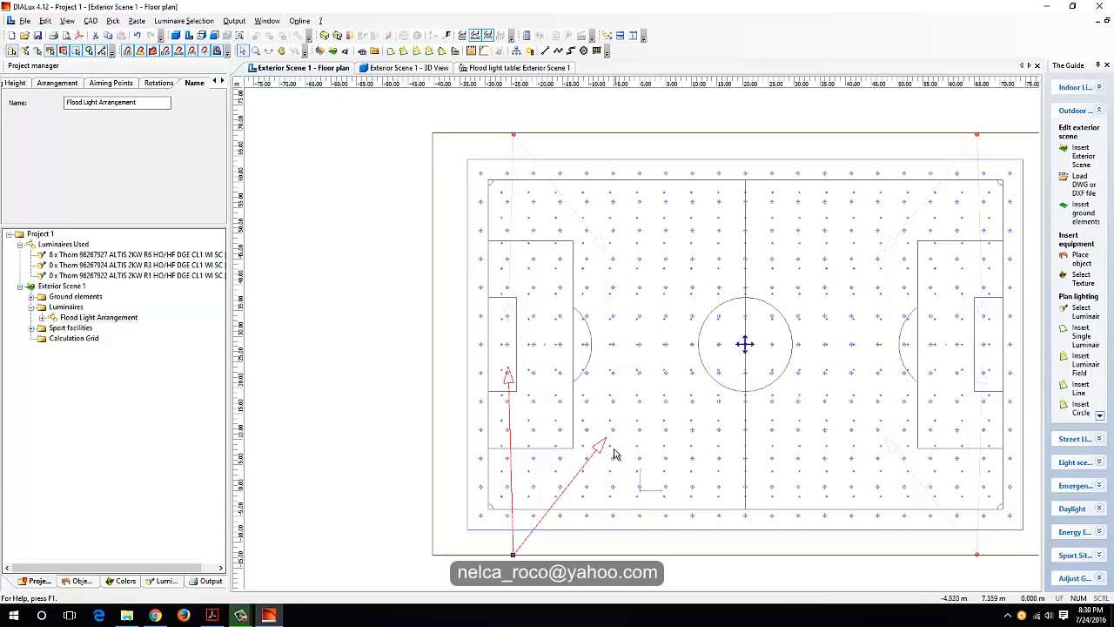
left_click_drag(616, 452, 666, 423)
middle_click_drag(608, 413, 586, 348)
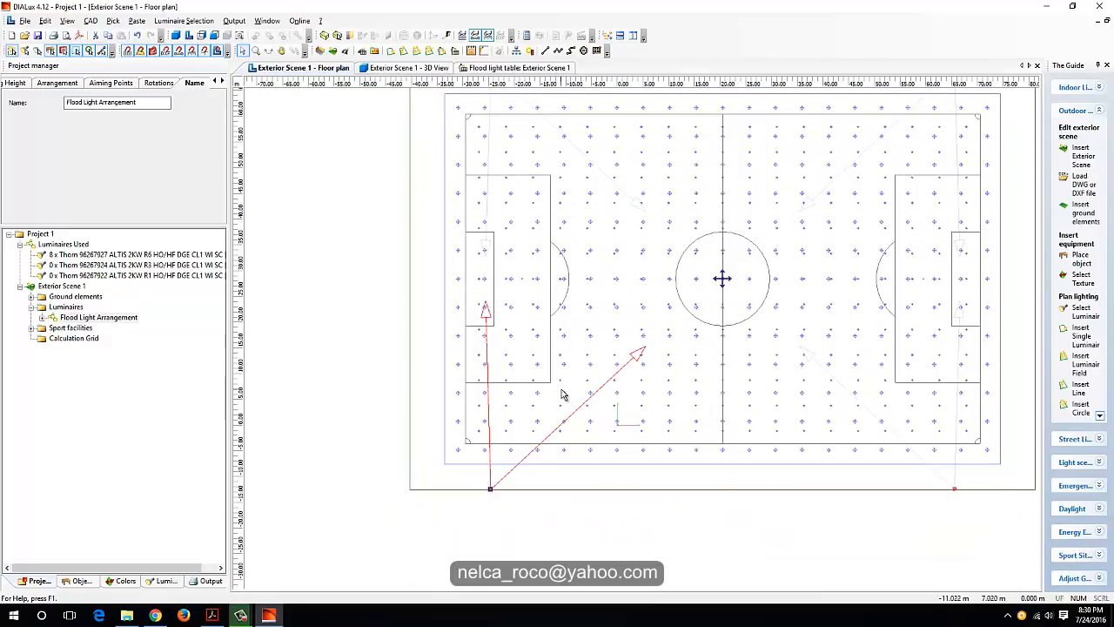
Shift the two aiming points farther infield, one inside the left penalty area and the other closer to the centre circle.
scroll(520, 323, "up", 4)
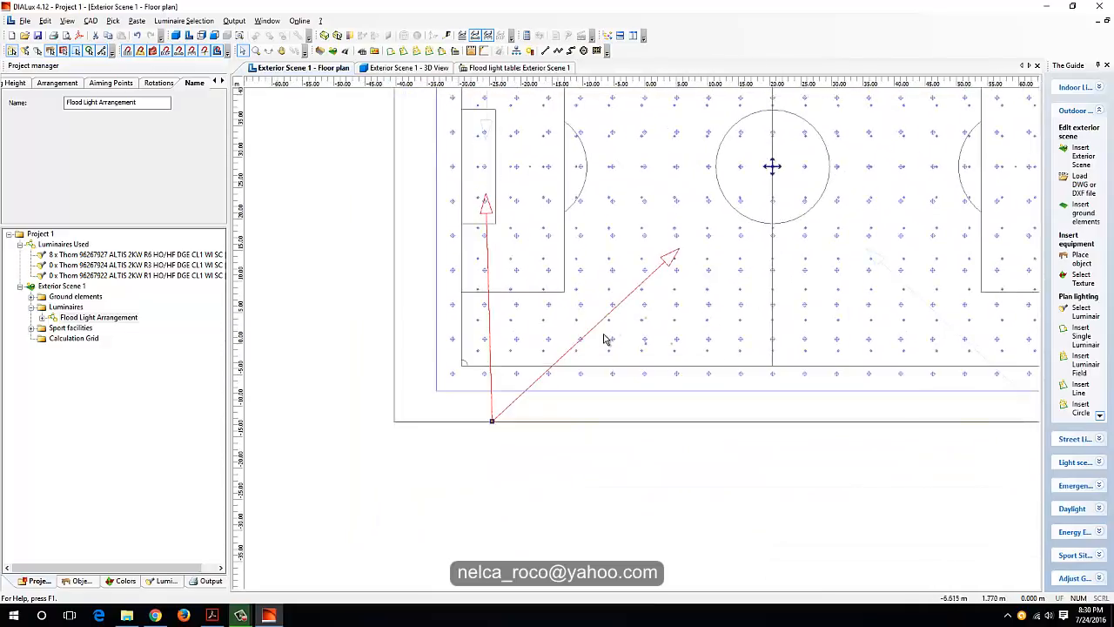
scroll(523, 328, "down", 5)
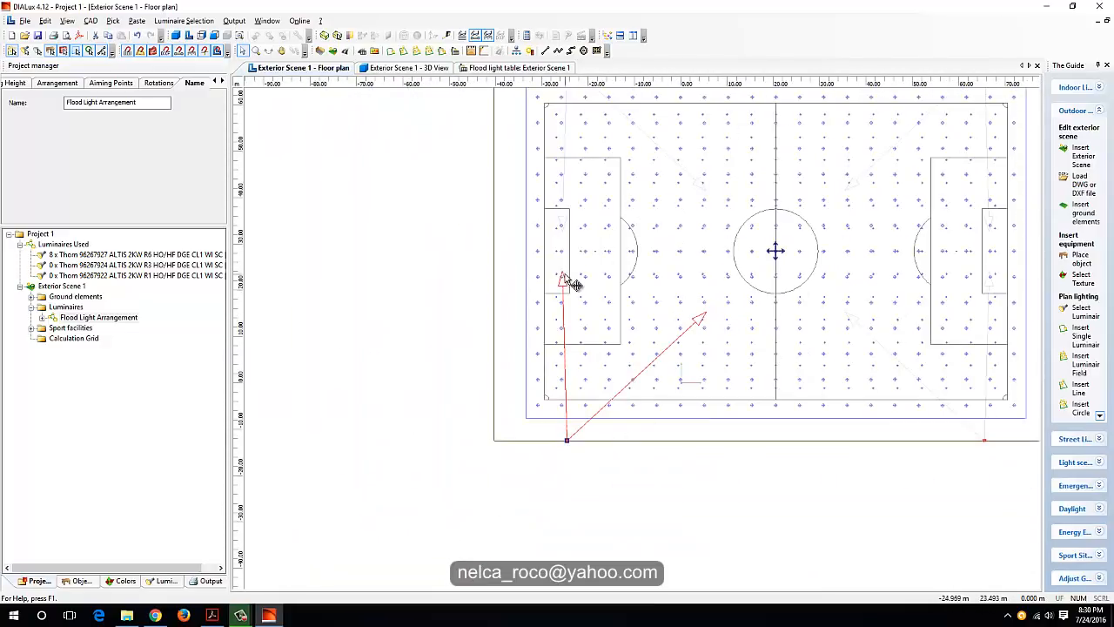
left_click_drag(589, 272, 602, 273)
left_click_drag(708, 315, 724, 320)
scroll(638, 449, "down", 2)
middle_click_drag(641, 455, 552, 510)
scroll(585, 519, "up", 4)
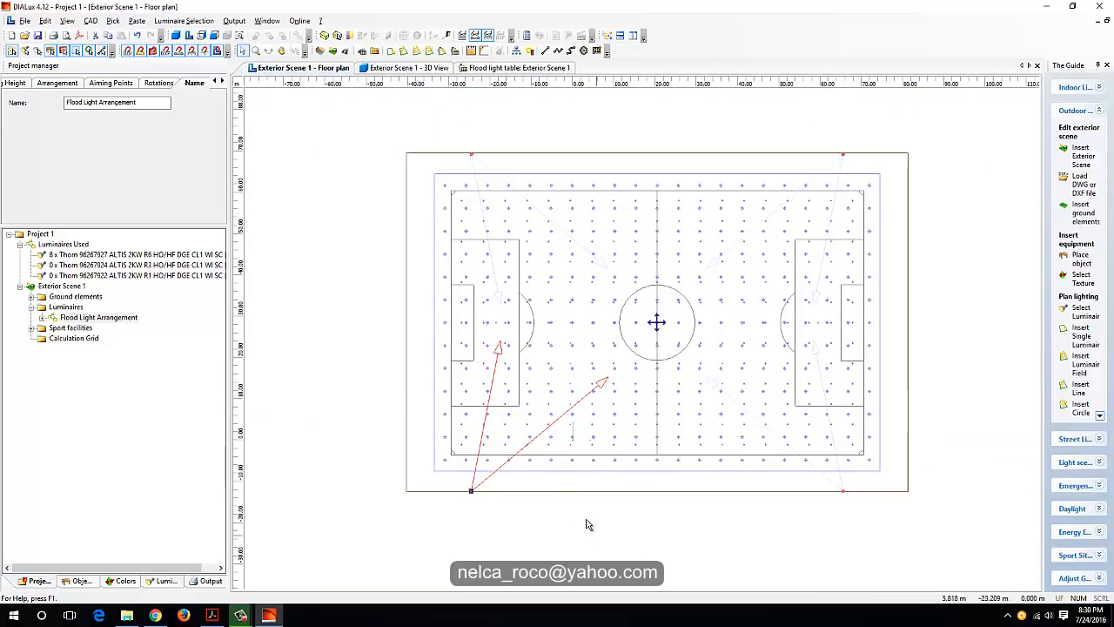
scroll(565, 470, "up", 3)
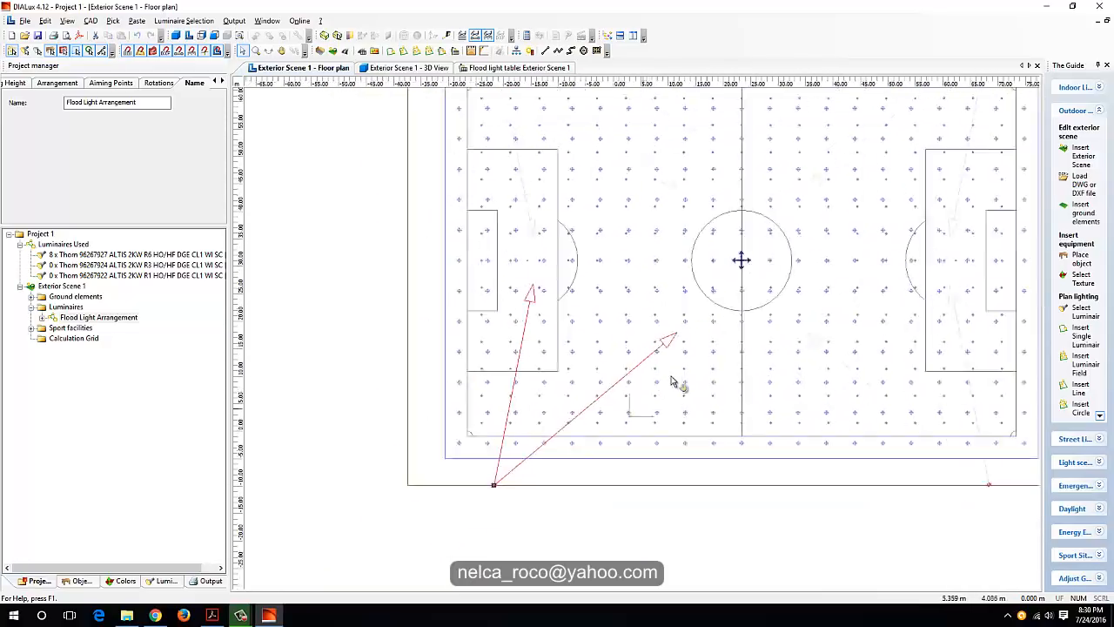
Deselect the flood light arrangement and examine the lower-left floodlight position with its two aiming directions.
left_click(564, 490)
scroll(518, 489, "up", 1)
scroll(519, 489, "up", 3)
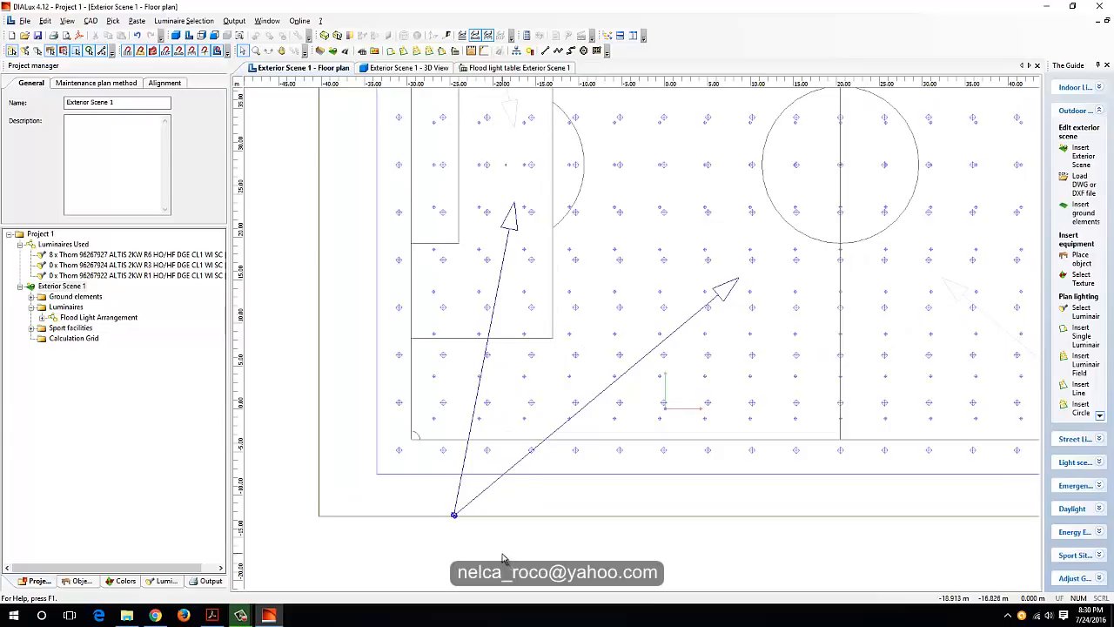
middle_click_drag(501, 557, 588, 483)
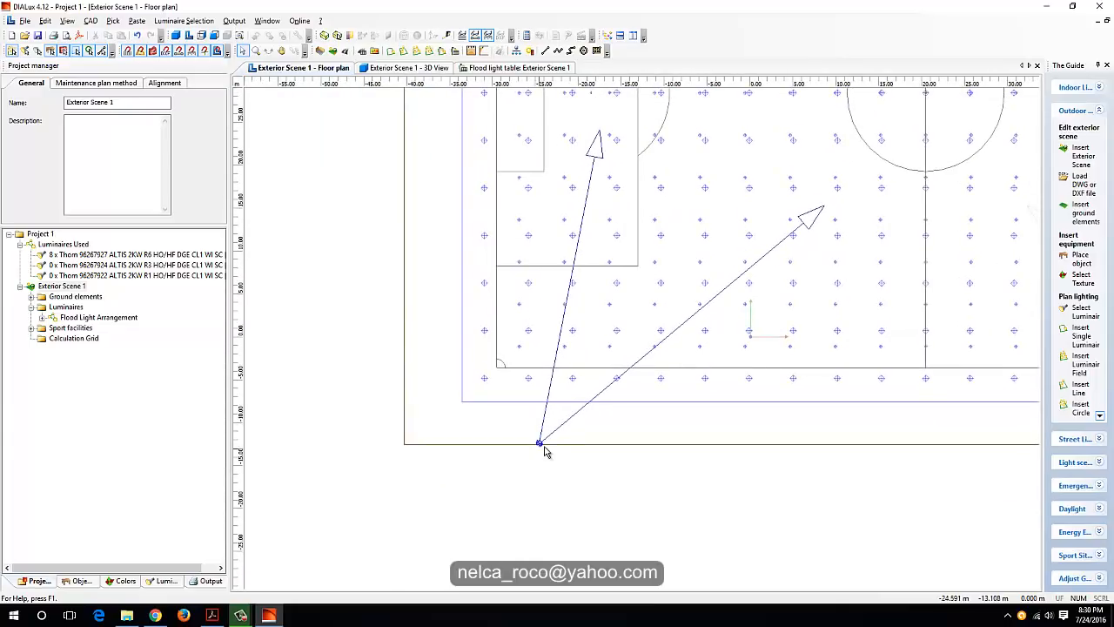
middle_click_drag(558, 435, 490, 535)
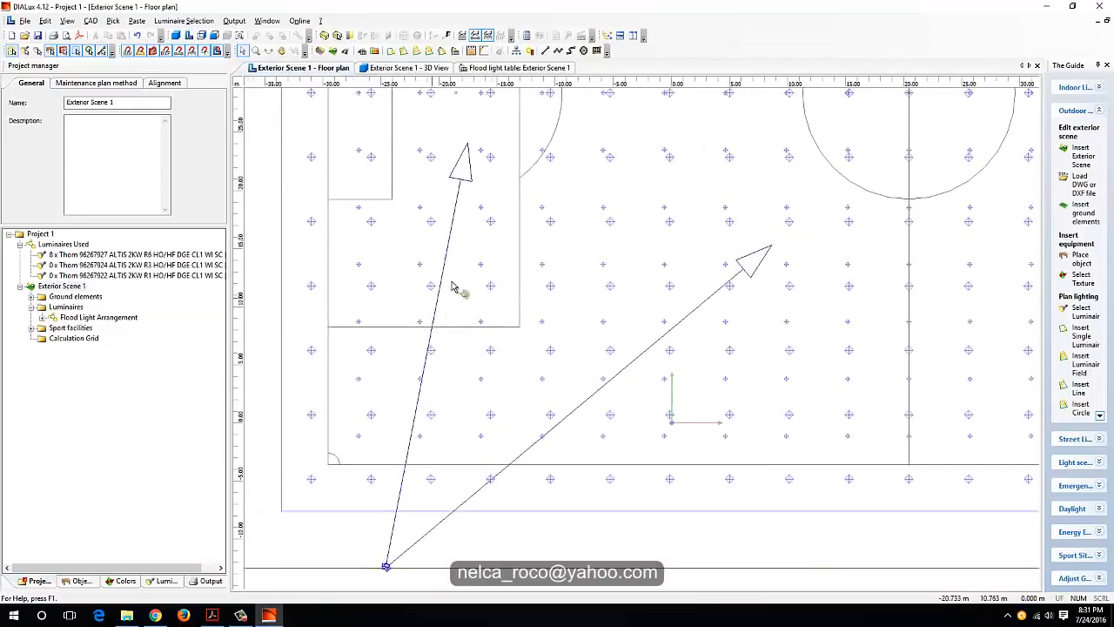
scroll(479, 322, "down", 2)
scroll(484, 321, "up", 3)
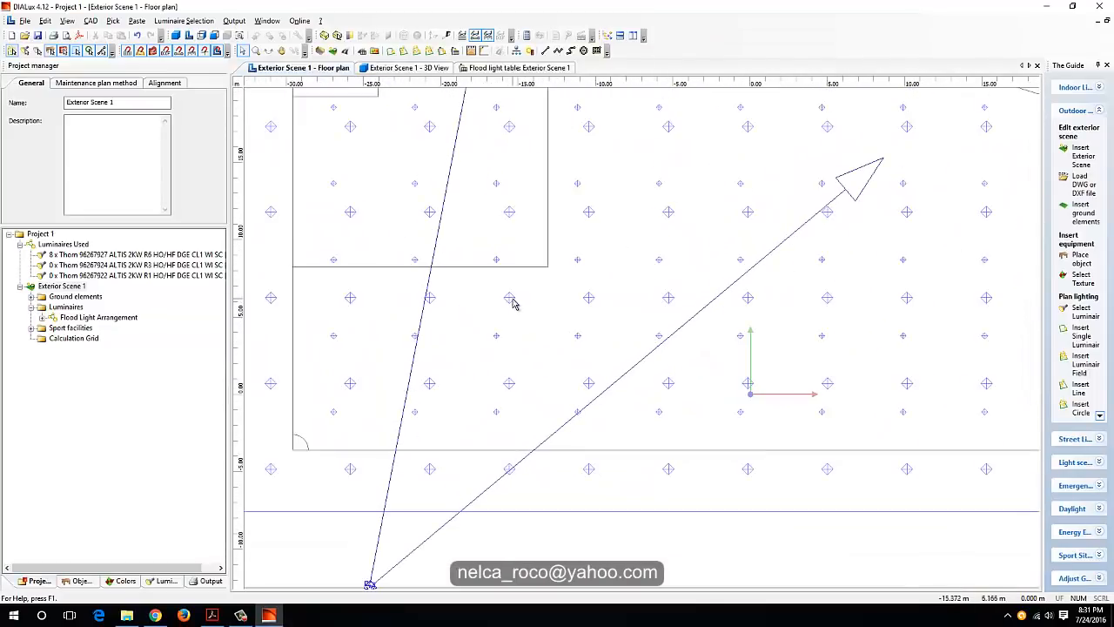
Set the Soccer Field 1 Calculation Grid (TA) to calculate horizontal instead of perpendicular illuminance.
left_click(512, 299)
scroll(512, 302, "down", 5)
scroll(519, 353, "up", 1)
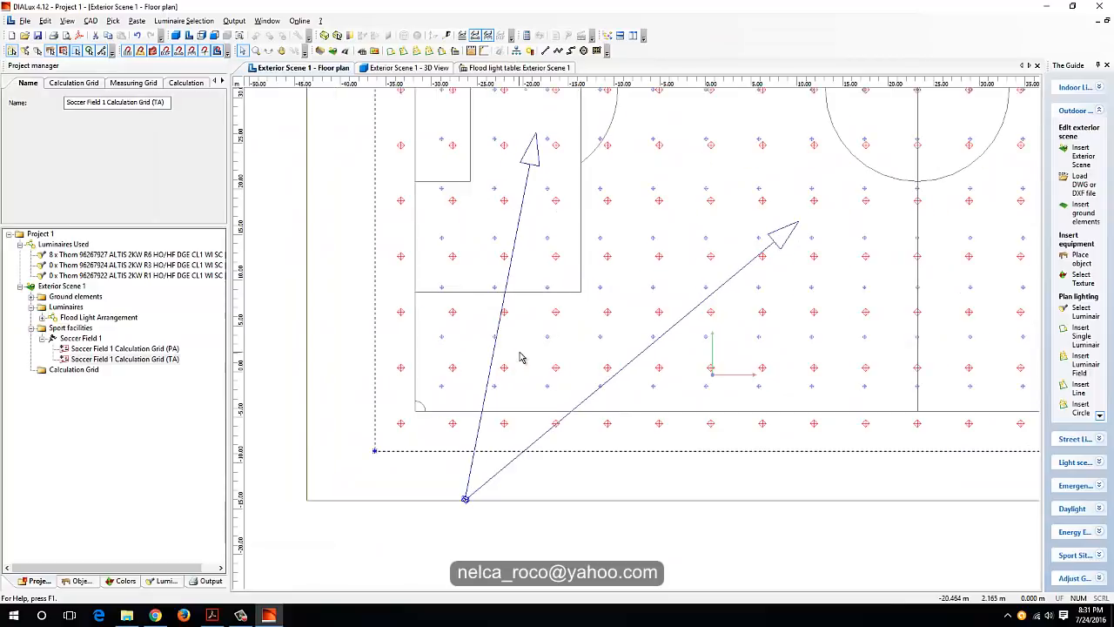
scroll(526, 357, "up", 3)
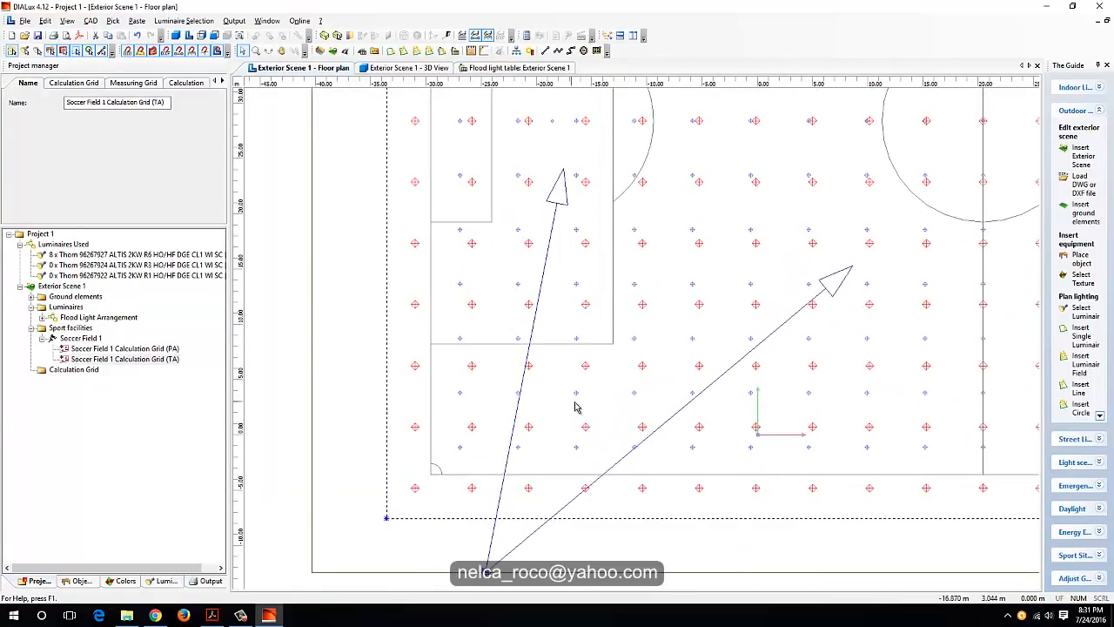
middle_click_drag(589, 384, 623, 329)
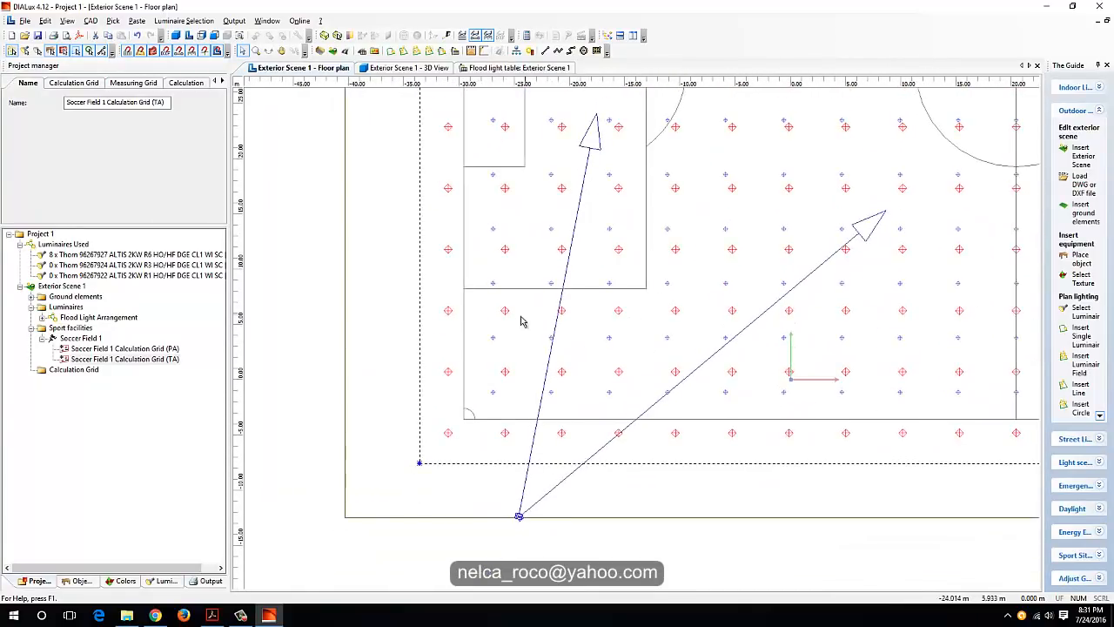
middle_click_drag(521, 321, 590, 314)
left_click(82, 86)
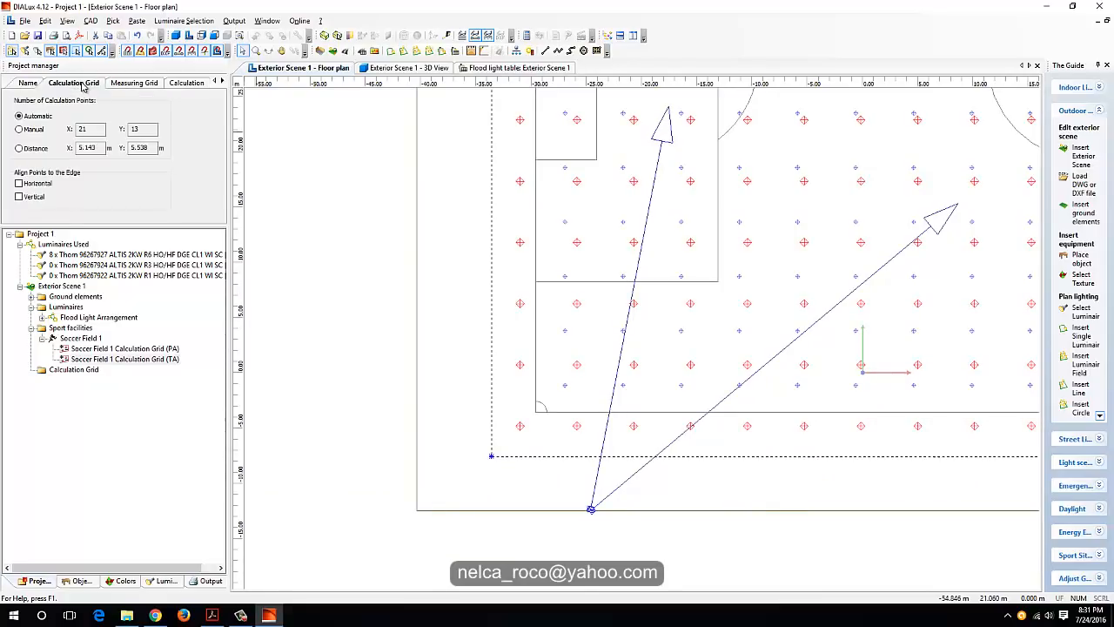
left_click(186, 82)
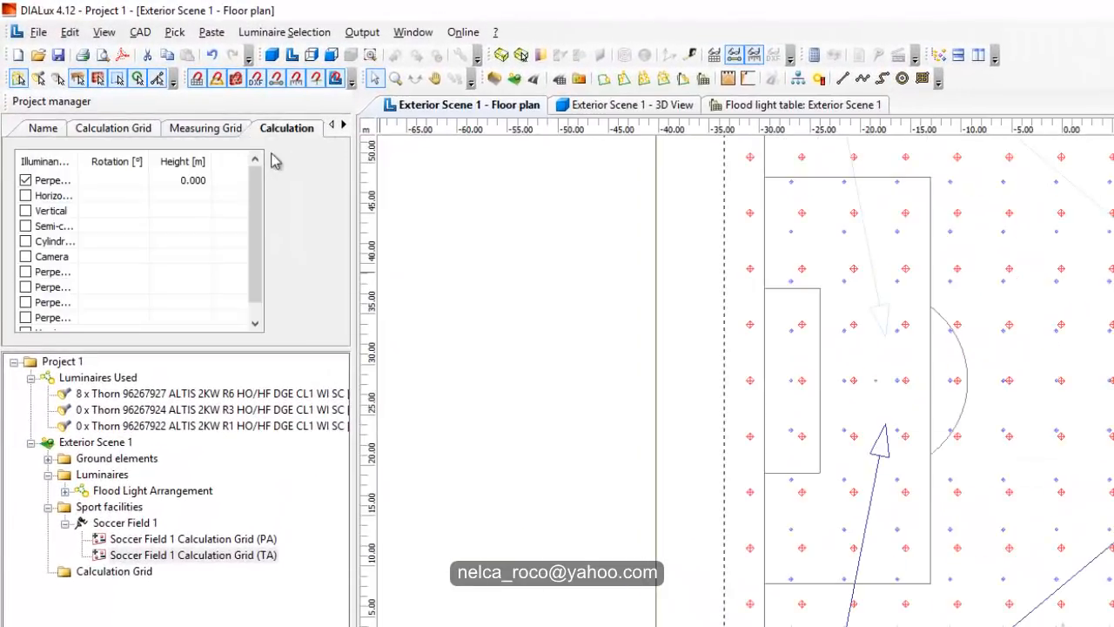
left_click(25, 181)
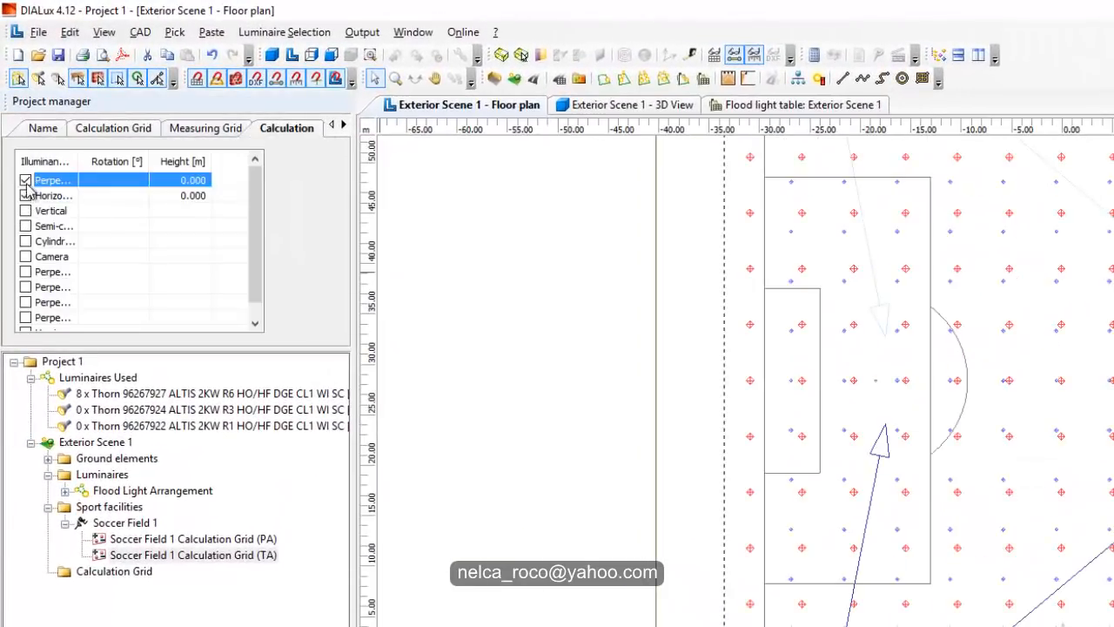
left_click(25, 195)
left_click(343, 124)
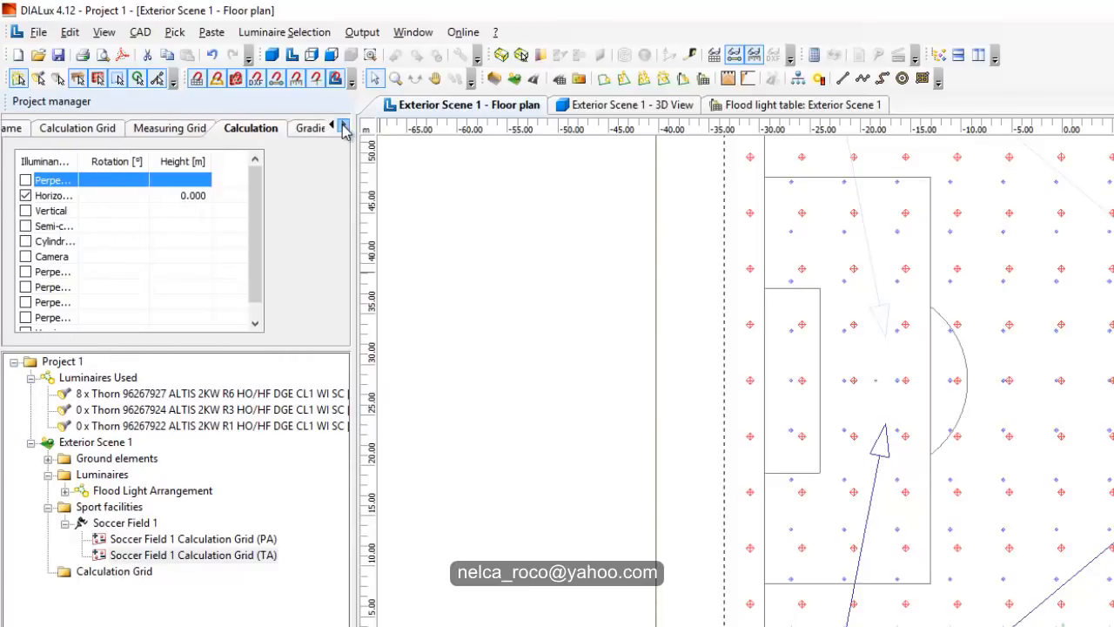
Display the values of the Soccer Field 1 Calculation Grid (TA) and set its real-time calculation to horizontal illuminance.
left_click(291, 128)
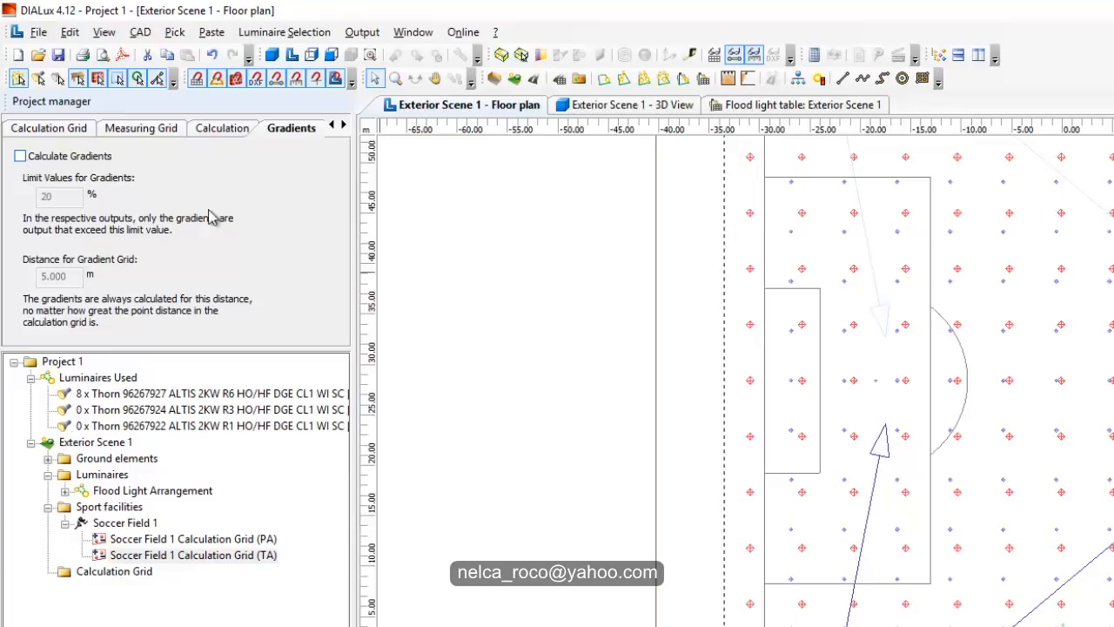
left_click(343, 124)
left_click(297, 131)
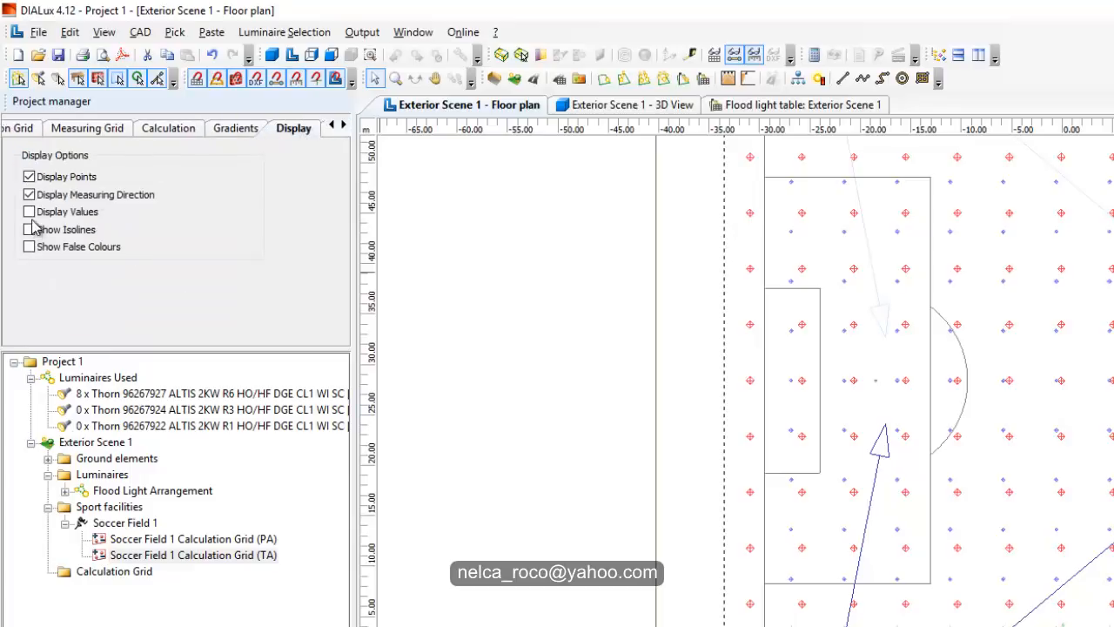
left_click(30, 212)
left_click(342, 125)
left_click(296, 129)
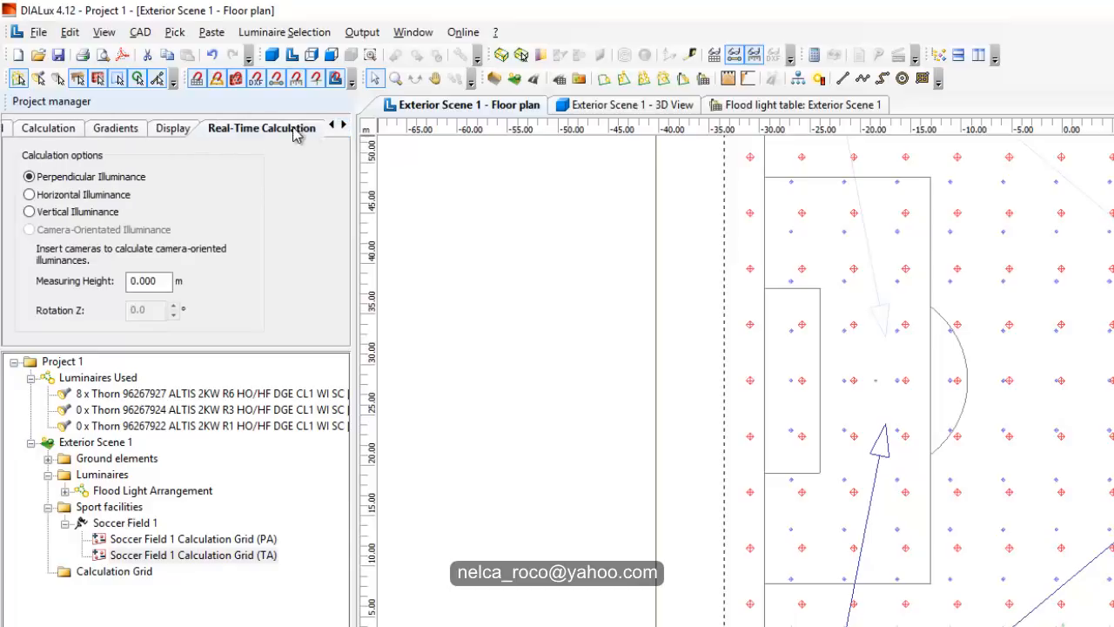
left_click(29, 195)
left_click(109, 132)
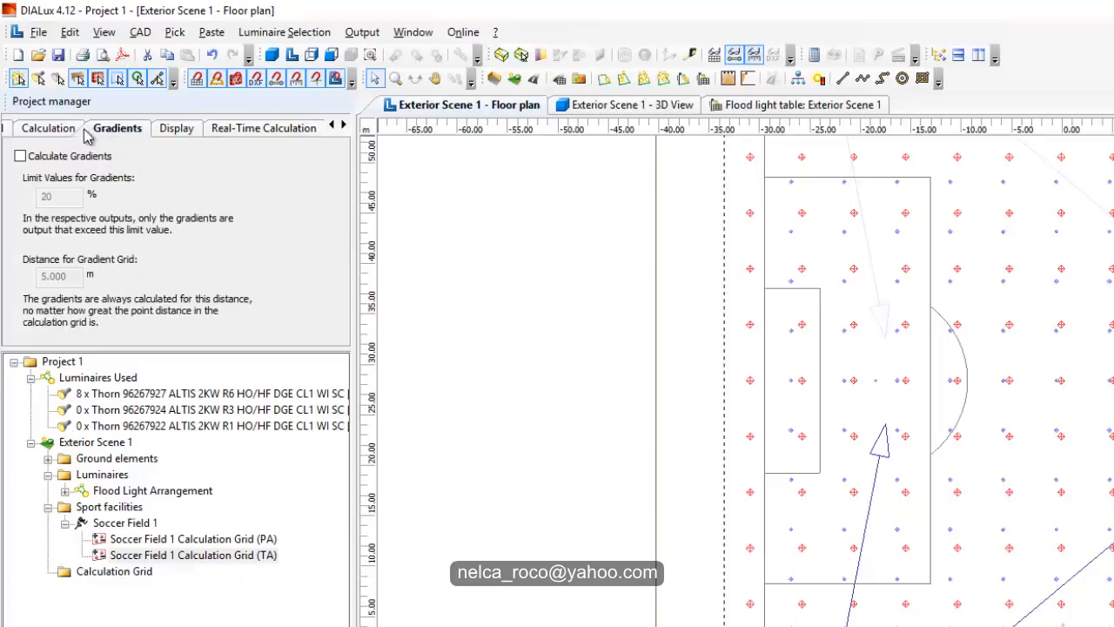
left_click(22, 130)
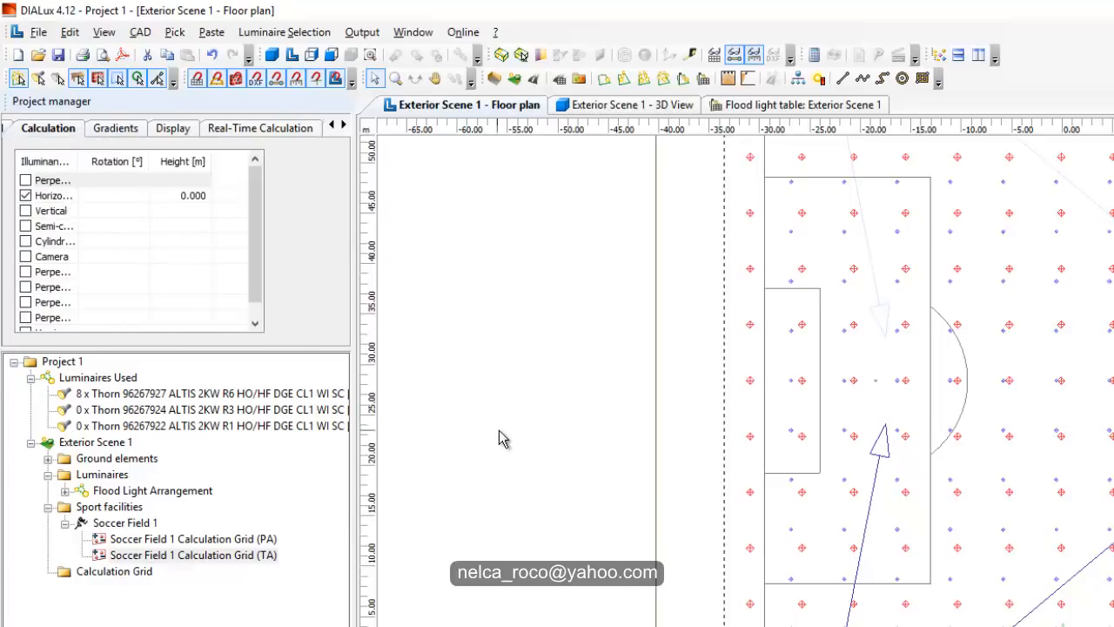
Deselect the TA grid and examine its illuminance and uniformity summary near the field's lower-left corner.
middle_click_drag(510, 466, 497, 362)
left_click(546, 497)
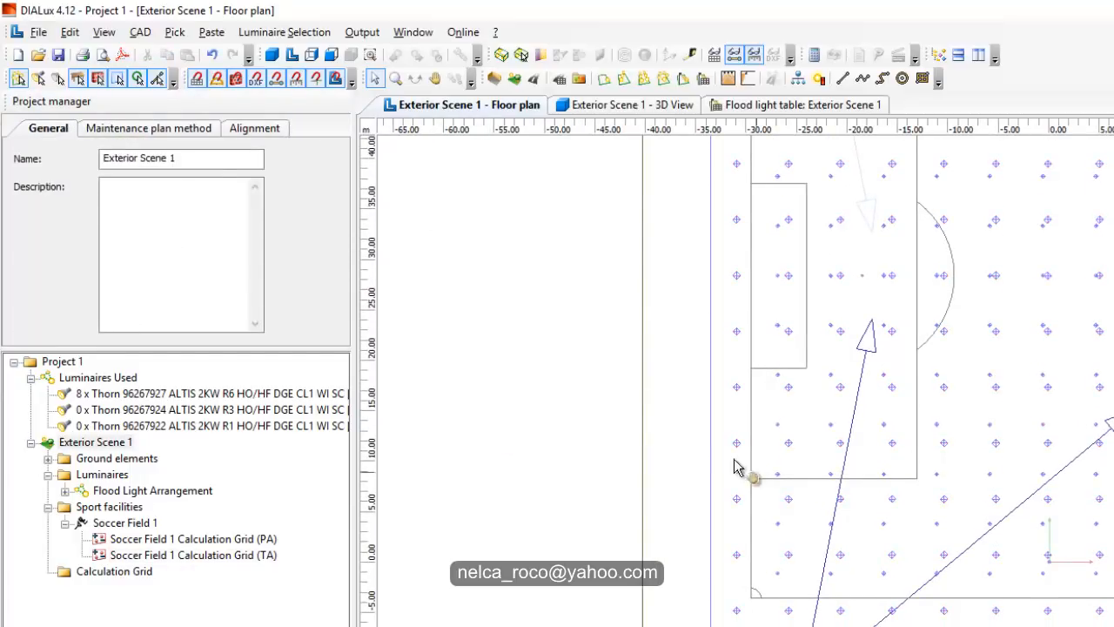
scroll(962, 619, "up", 2)
middle_click_drag(962, 620, 721, 528)
scroll(729, 544, "up", 1)
middle_click_drag(400, 557, 975, 616)
scroll(810, 620, "up", 3)
scroll(810, 620, "up", 1)
middle_click_drag(810, 619, 968, 450)
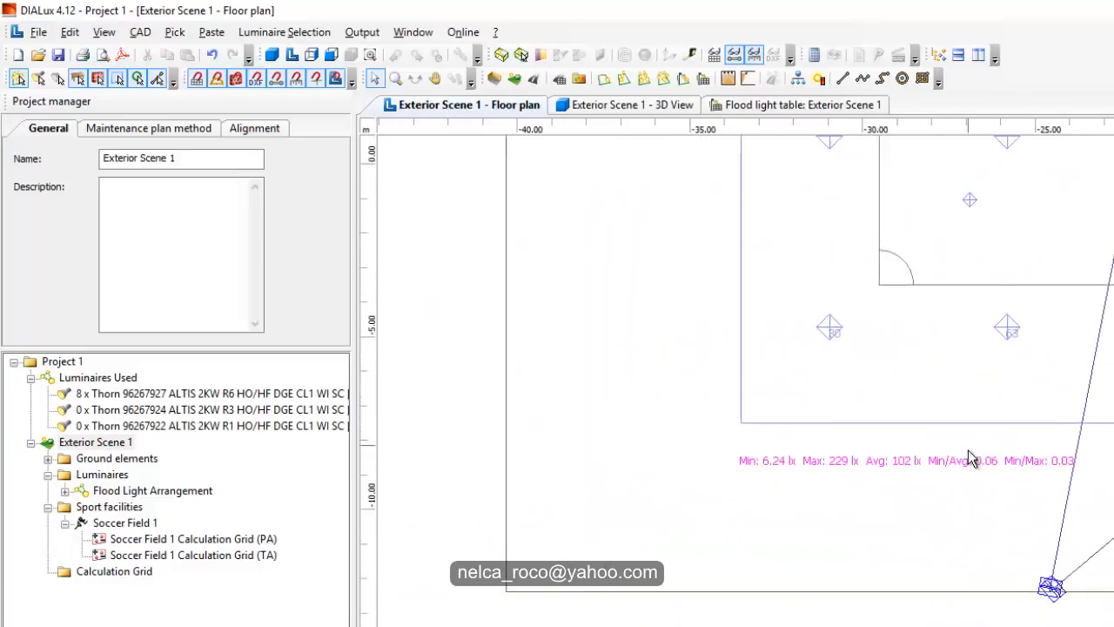
scroll(968, 488, "up", 3)
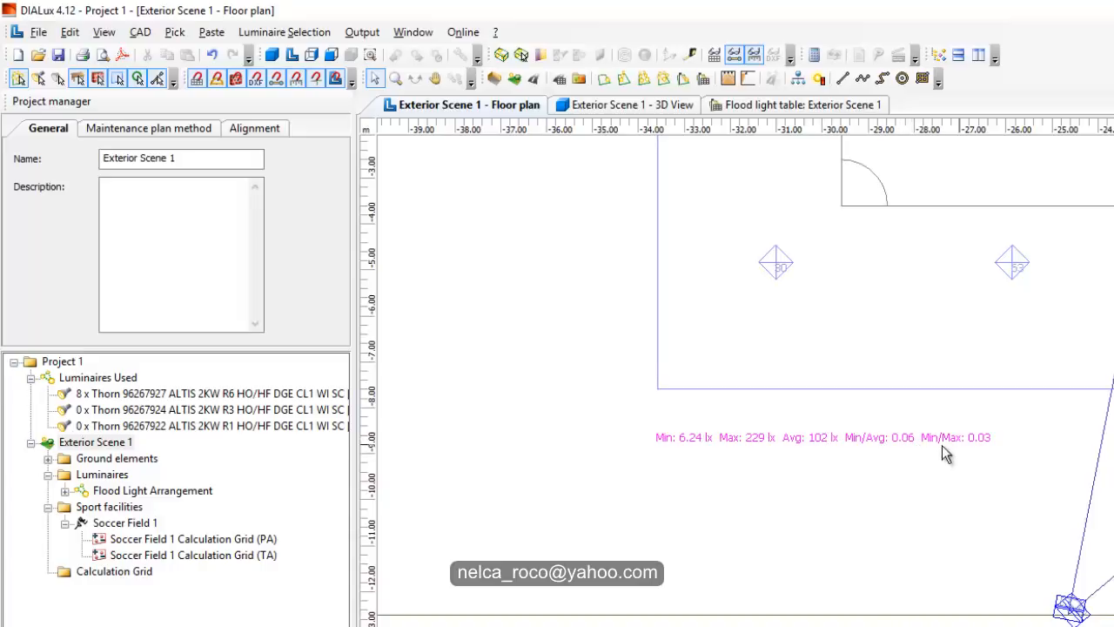
middle_click_drag(889, 437, 899, 578)
scroll(899, 578, "down", 1)
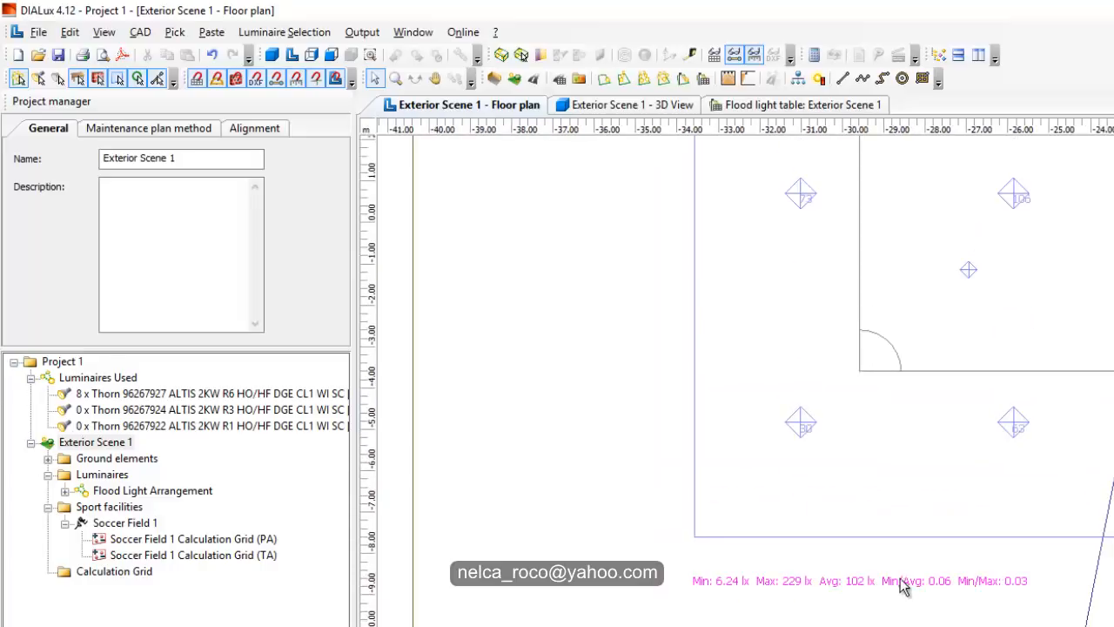
Enable horizontal illuminance in the calculation types of the Soccer Field 1 Calculation Grid (PA).
left_click(969, 271)
left_click(25, 196)
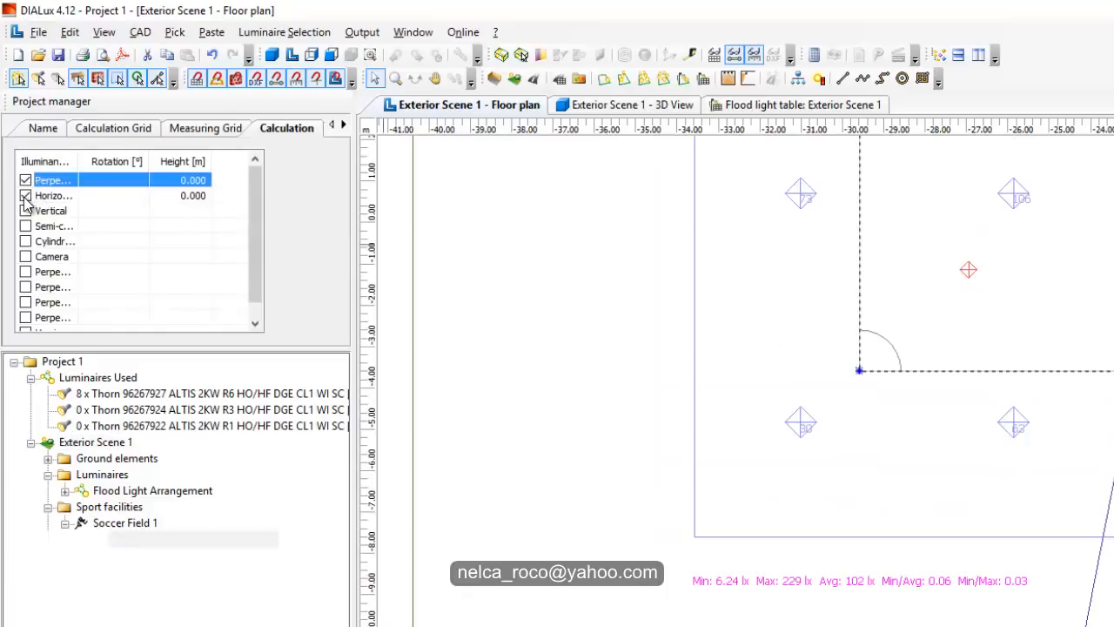
left_click(202, 128)
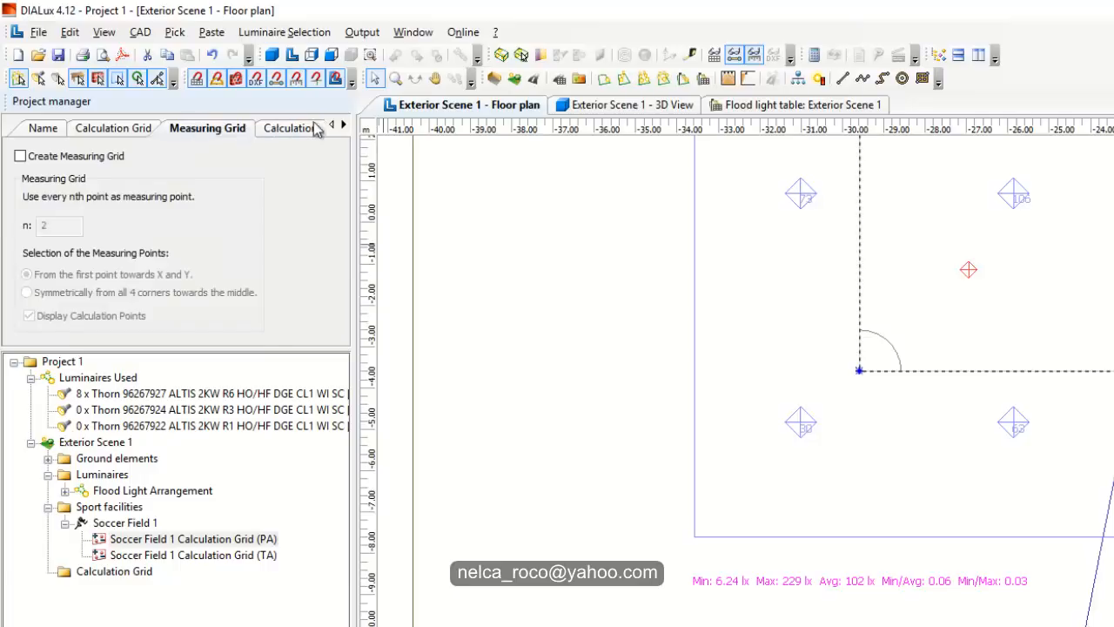
Display the PA grid's values and set its real-time calculation to horizontal illuminance.
left_click(343, 125)
left_click(248, 129)
left_click(298, 128)
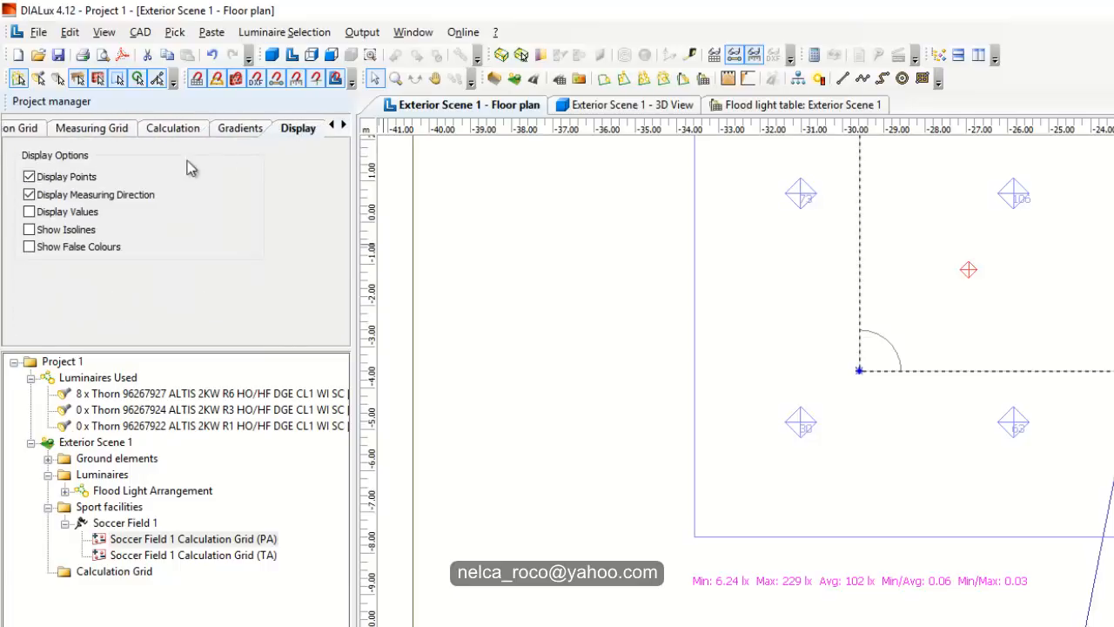
left_click(28, 211)
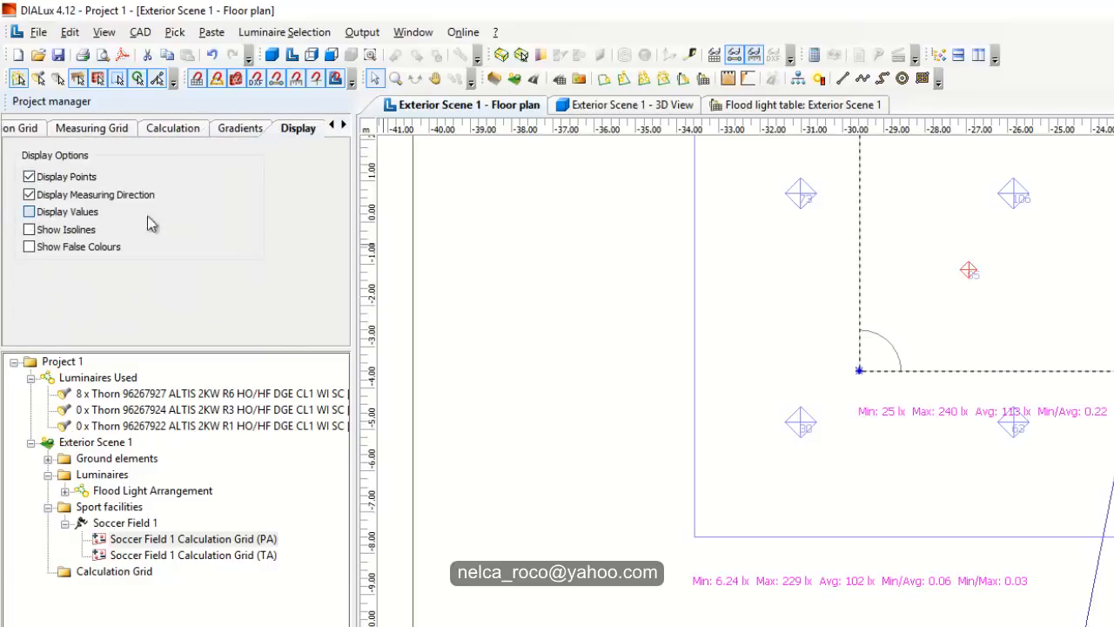
left_click(343, 125)
left_click(301, 129)
left_click(30, 194)
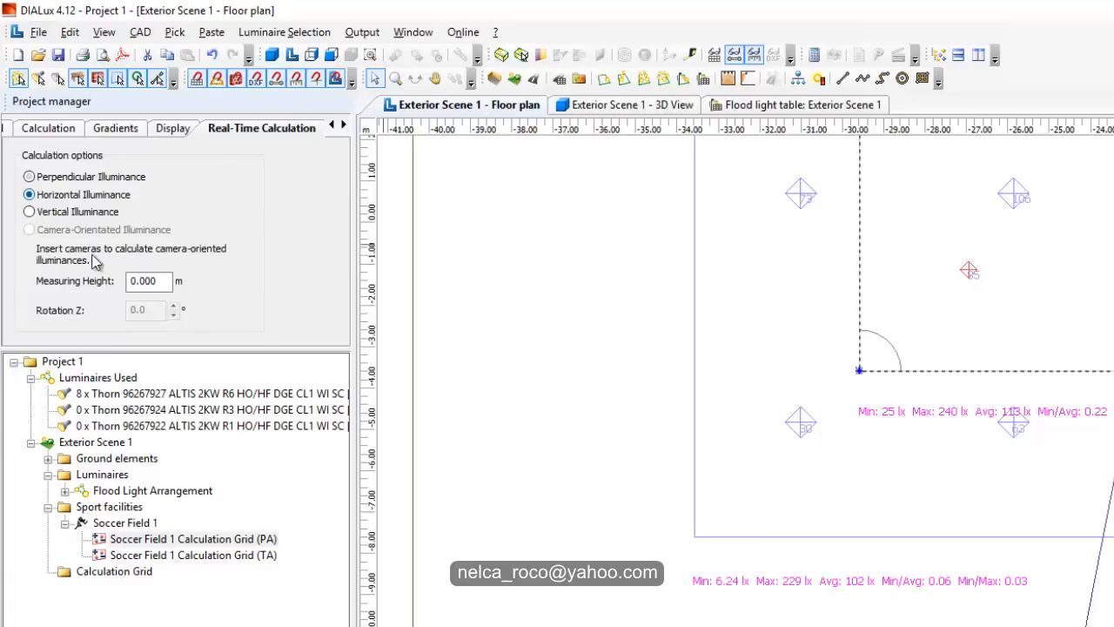
Examine the PA and TA grid summaries for minimum, maximum, average illuminance and uniformity beside the lower-left corner.
scroll(449, 375, "down", 1)
scroll(903, 397, "up", 4)
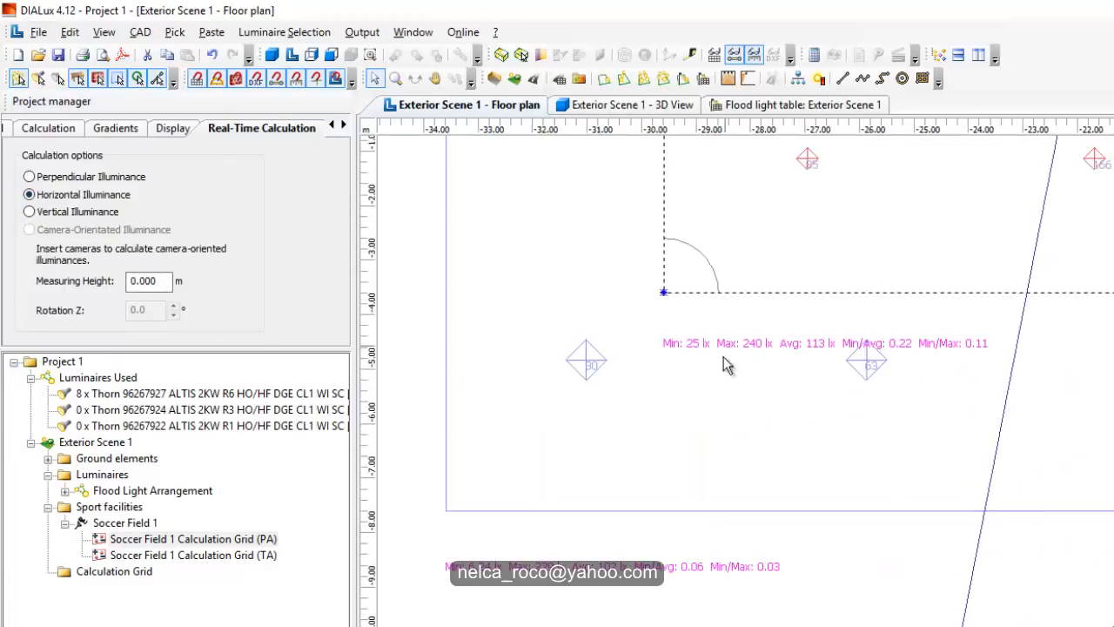
middle_click_drag(814, 406, 960, 460)
scroll(965, 480, "down", 1)
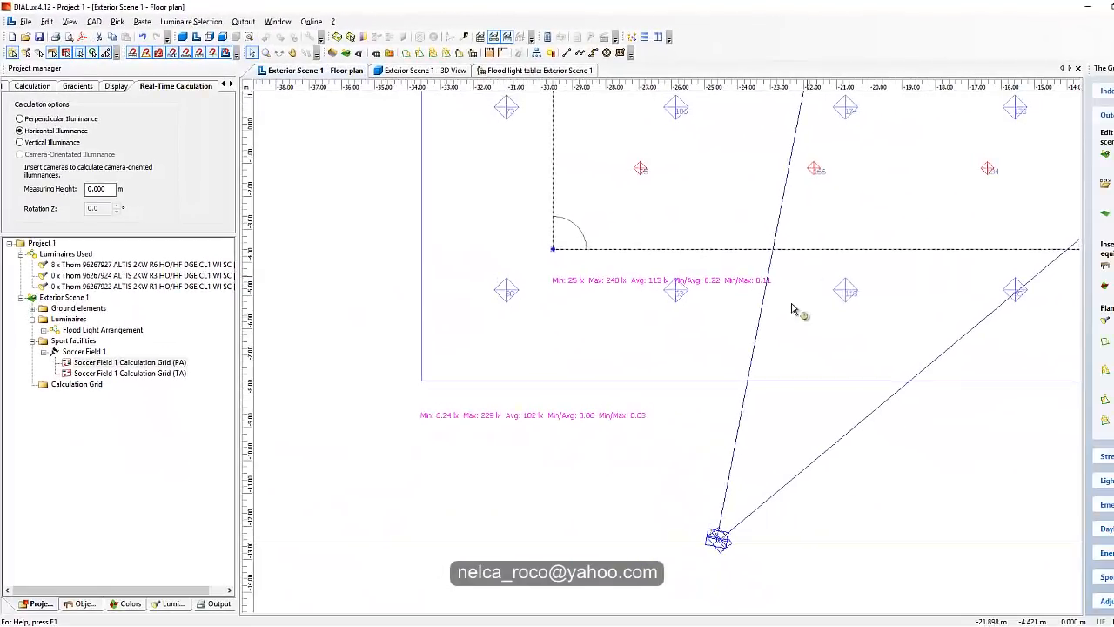
scroll(790, 288, "up", 2)
scroll(653, 322, "down", 3)
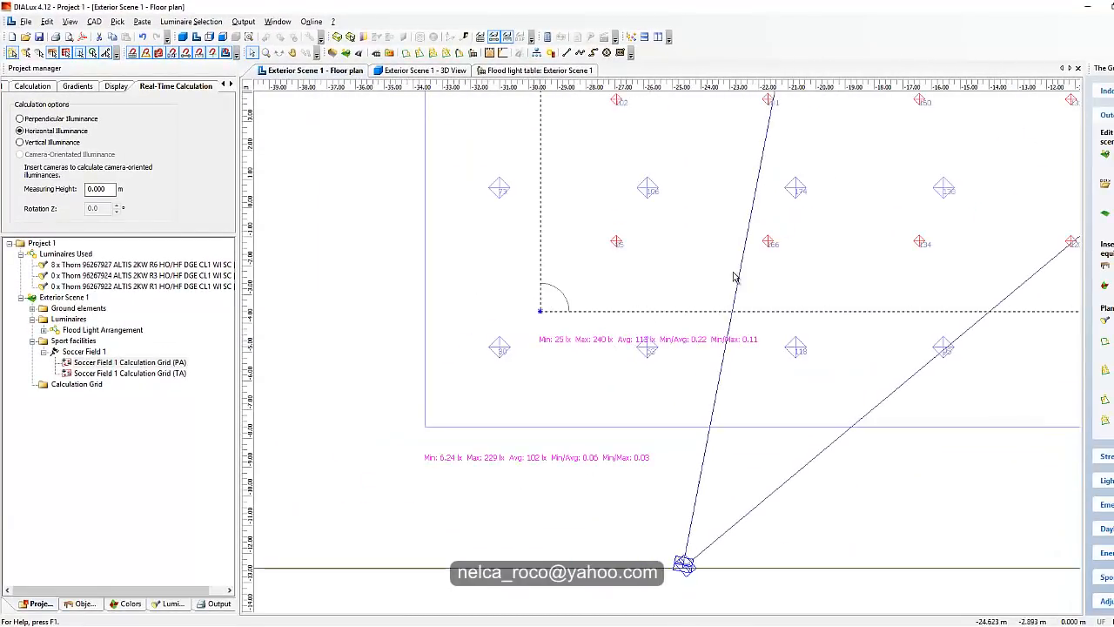
middle_click_drag(734, 277, 659, 418)
scroll(659, 413, "down", 2)
middle_click_drag(538, 394, 510, 372)
Check the recommended Football (outdoor) class values in Handbook4-3.pdf in Adobe Acrobat Reader, and return to the DIALux floor plan.
left_click(261, 625)
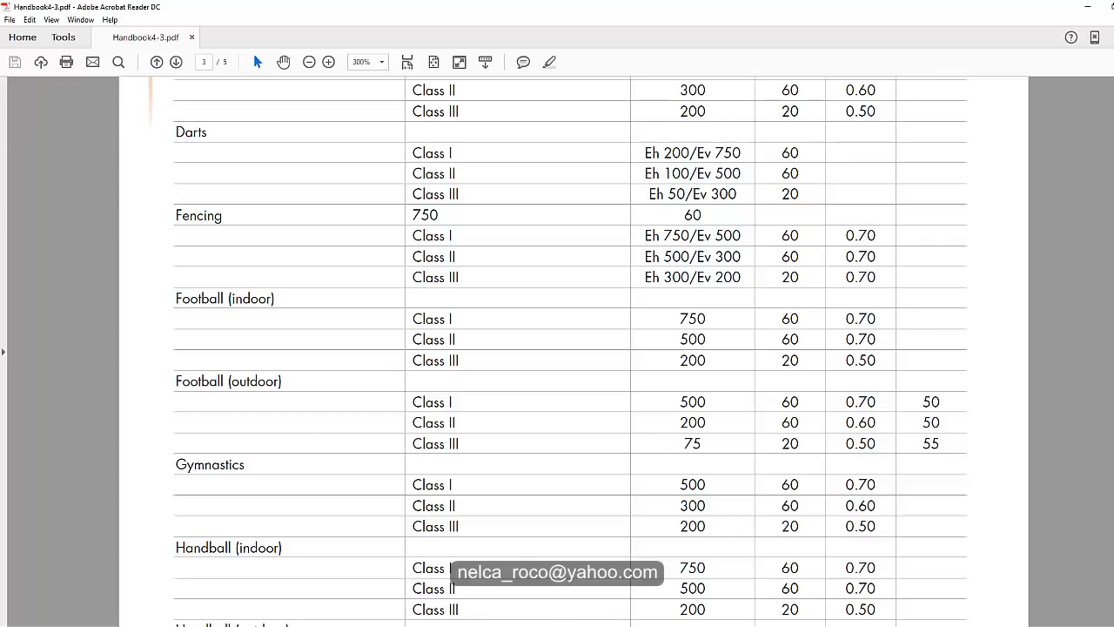
left_click(279, 624)
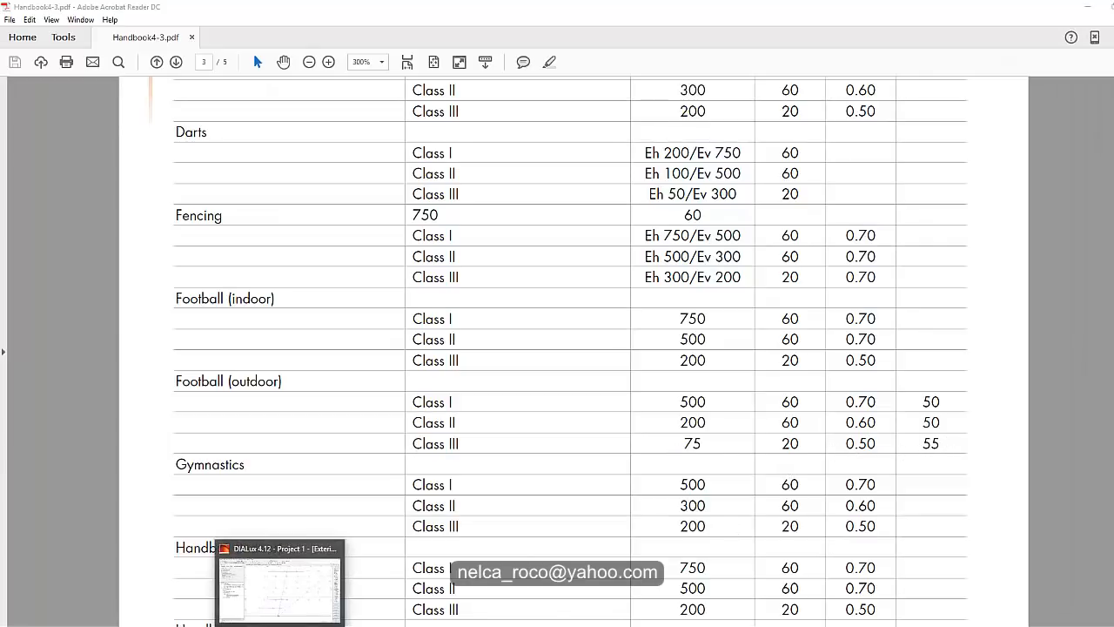
scroll(473, 440, "down", 4)
scroll(681, 334, "up", 2)
middle_click_drag(708, 279, 743, 295)
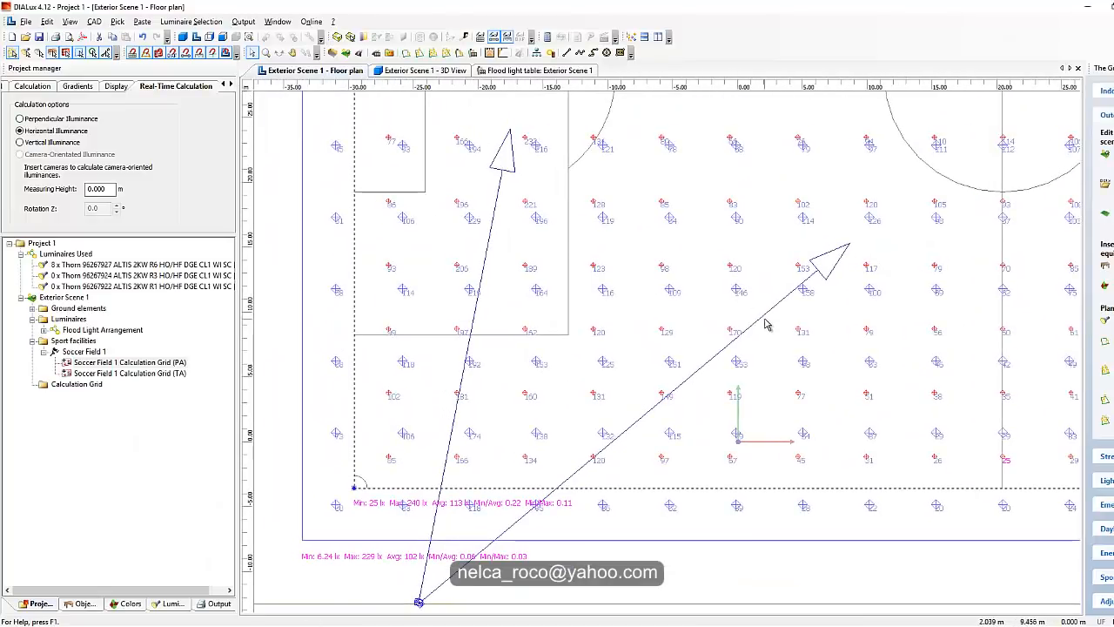
Select the flood light arrangement and examine the PA grid's minimum-illuminance point at the lower end of the halfway line.
left_click(767, 318)
middle_click_drag(461, 231, 476, 236)
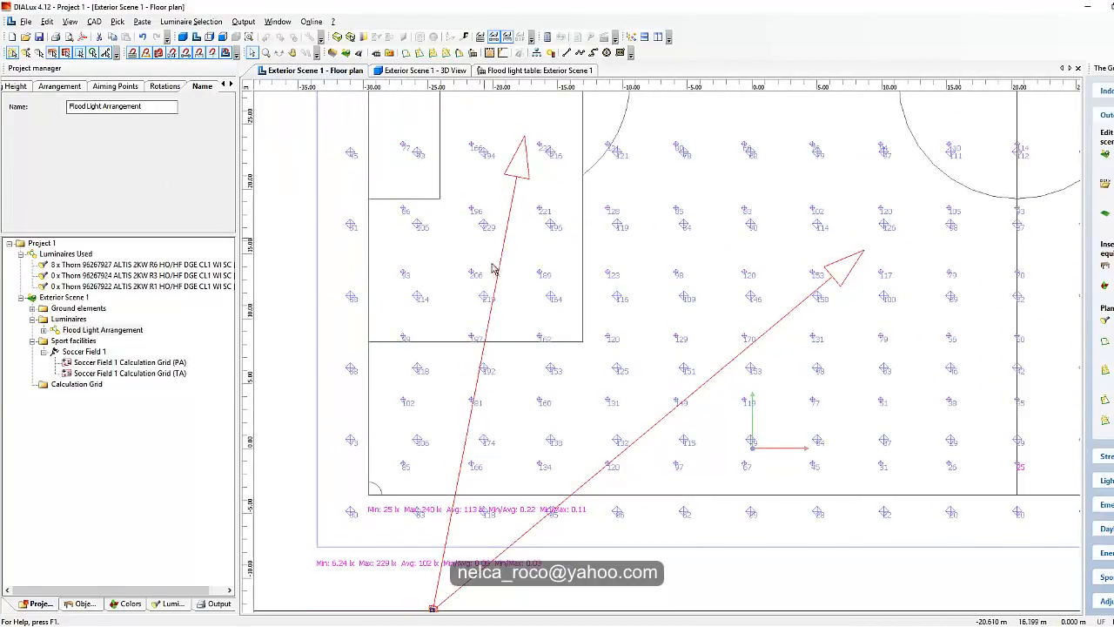
middle_click_drag(505, 298, 498, 278)
scroll(792, 271, "down", 1)
middle_click_drag(794, 273, 727, 246)
scroll(399, 394, "up", 1)
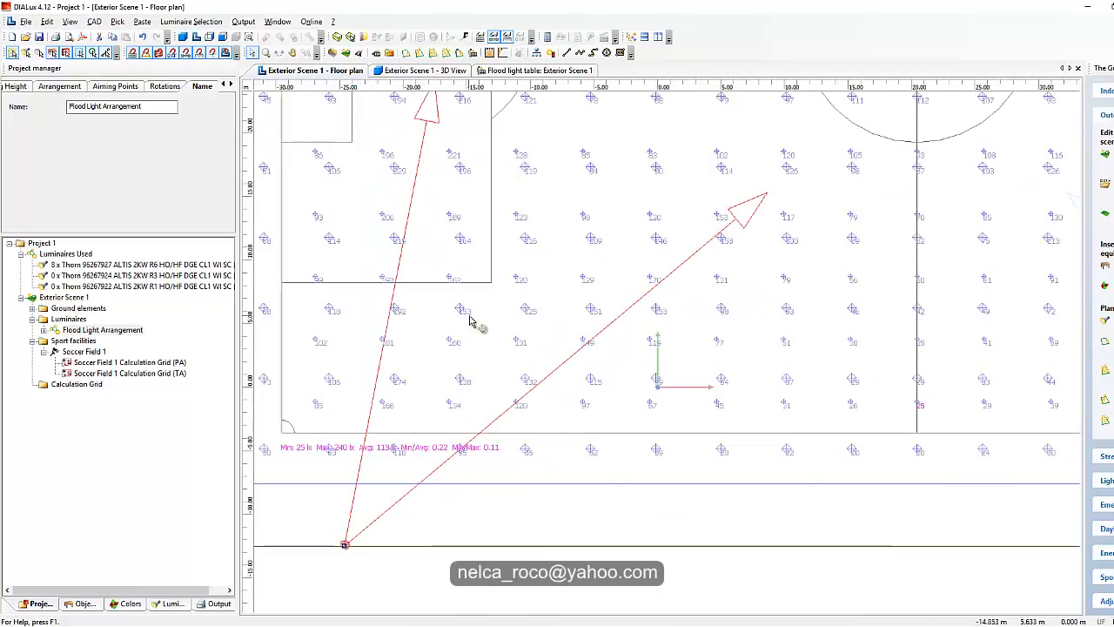
middle_click_drag(469, 318, 472, 291)
scroll(472, 291, "up", 1)
scroll(974, 379, "up", 1)
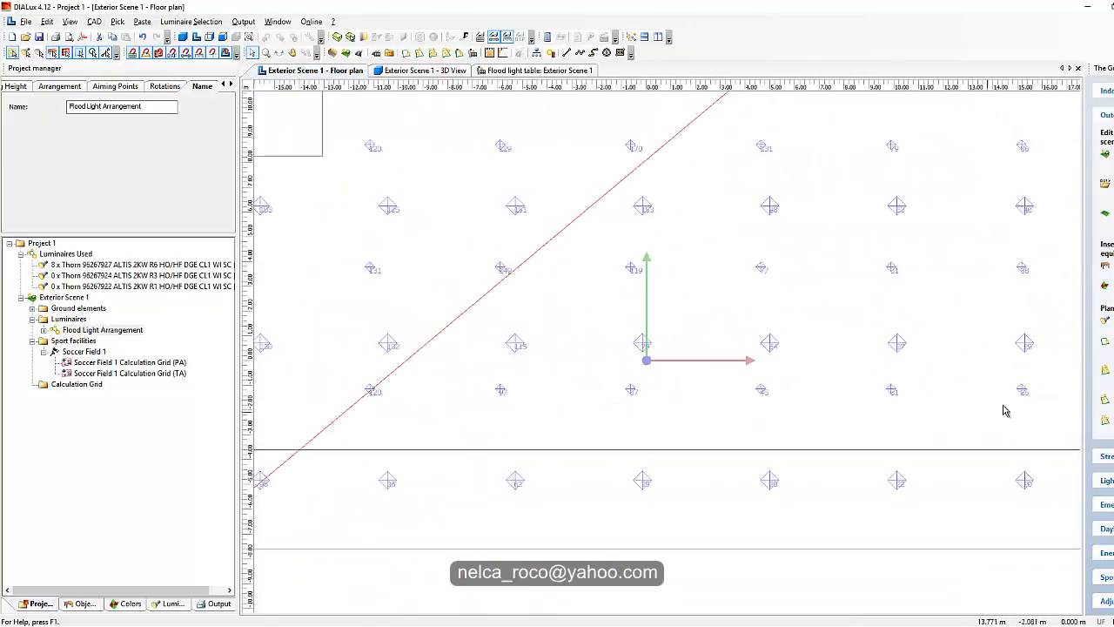
middle_click_drag(1007, 410, 663, 333)
scroll(723, 315, "up", 1)
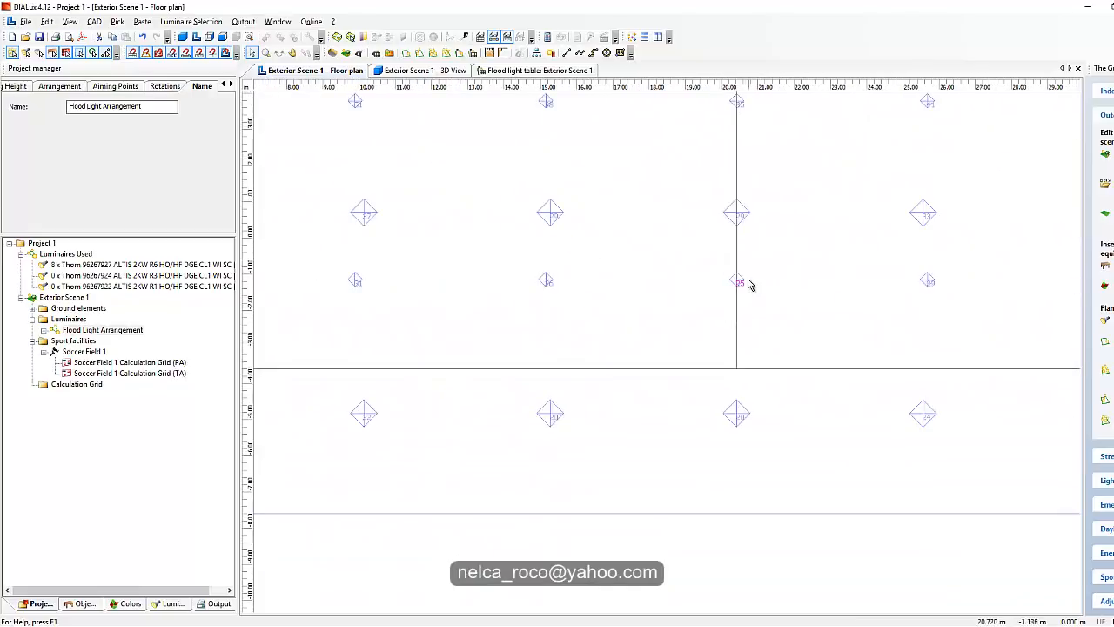
scroll(749, 283, "down", 1)
scroll(748, 284, "up", 1)
scroll(750, 283, "down", 2)
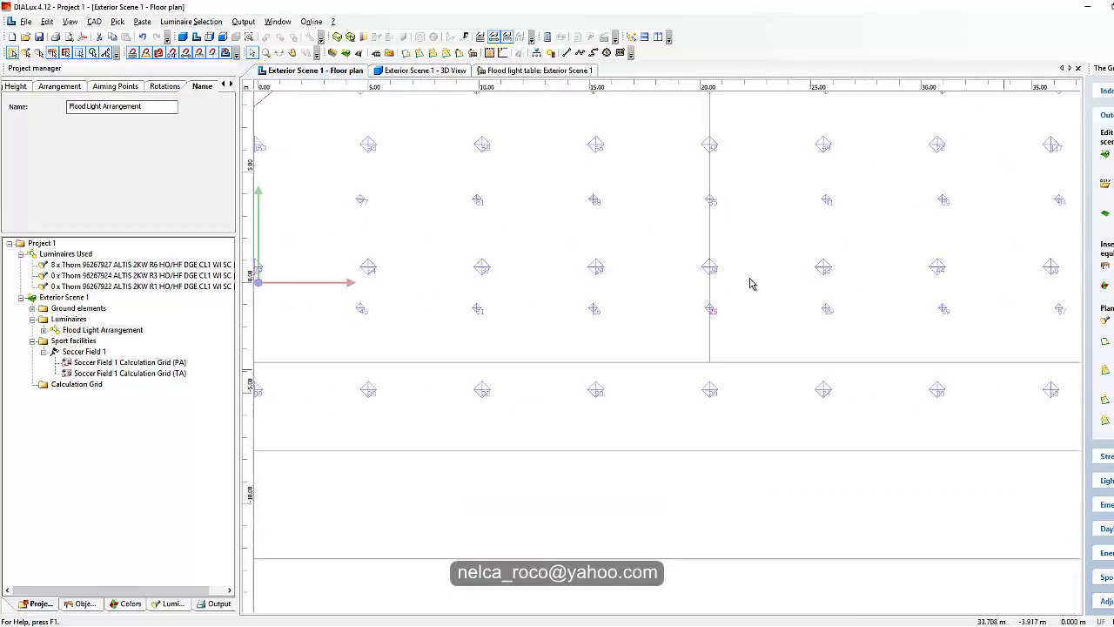
Examine the PA grid's maximum-illuminance point inside the left penalty area.
scroll(750, 282, "down", 6)
left_click_drag(515, 242, 544, 276)
middle_click_drag(545, 276, 740, 427)
middle_click_drag(427, 223, 563, 453)
scroll(612, 369, "up", 1)
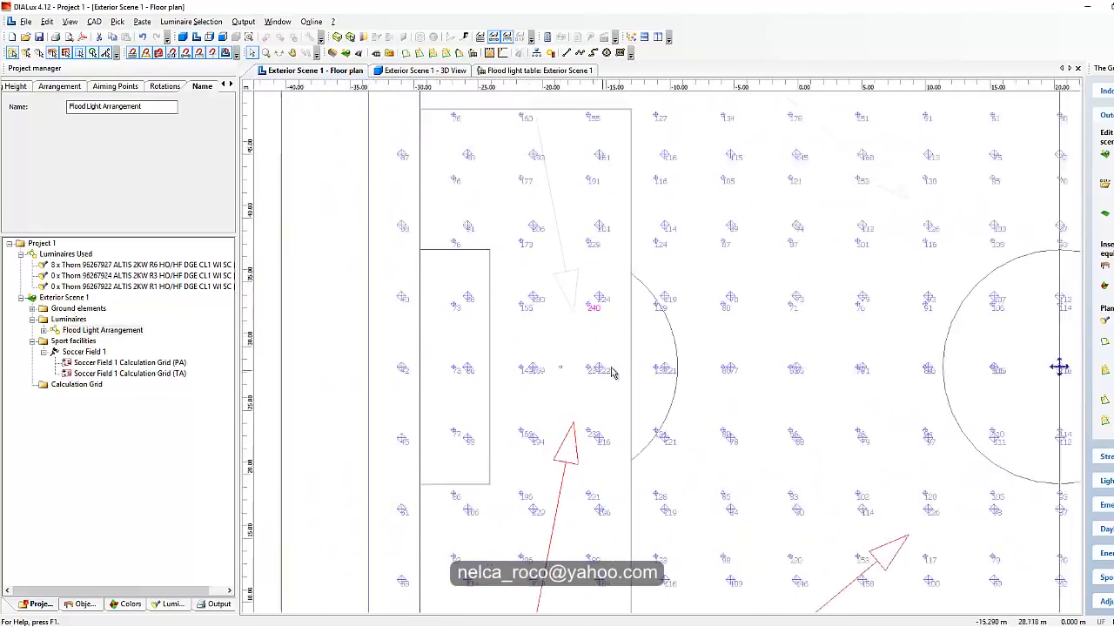
scroll(612, 367, "up", 2)
scroll(523, 273, "up", 2)
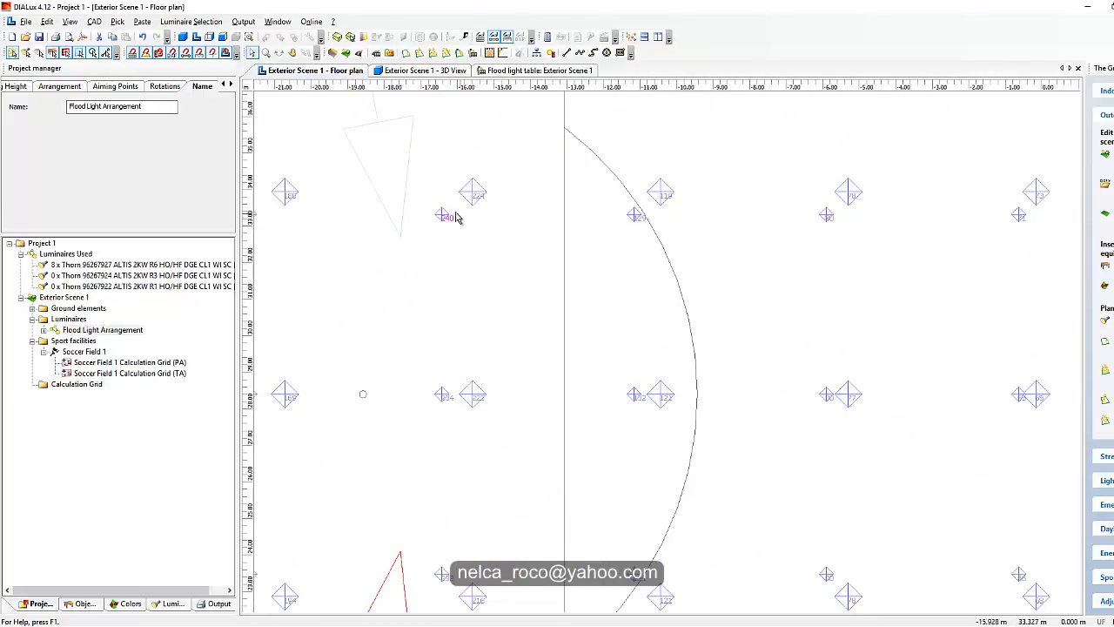
scroll(452, 230, "down", 4)
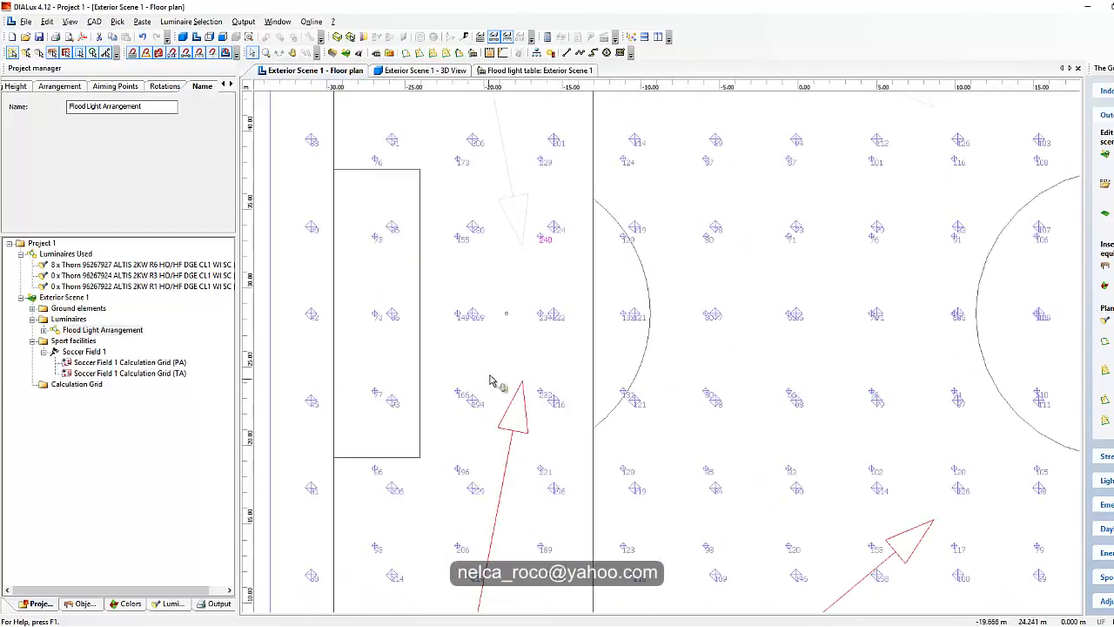
Examine the illuminance distribution around the lower-left floodlight position's two aiming directions together with both grids' uniformity summaries.
middle_click_drag(515, 418, 493, 272)
scroll(513, 303, "down", 1)
middle_click_drag(587, 275, 513, 371)
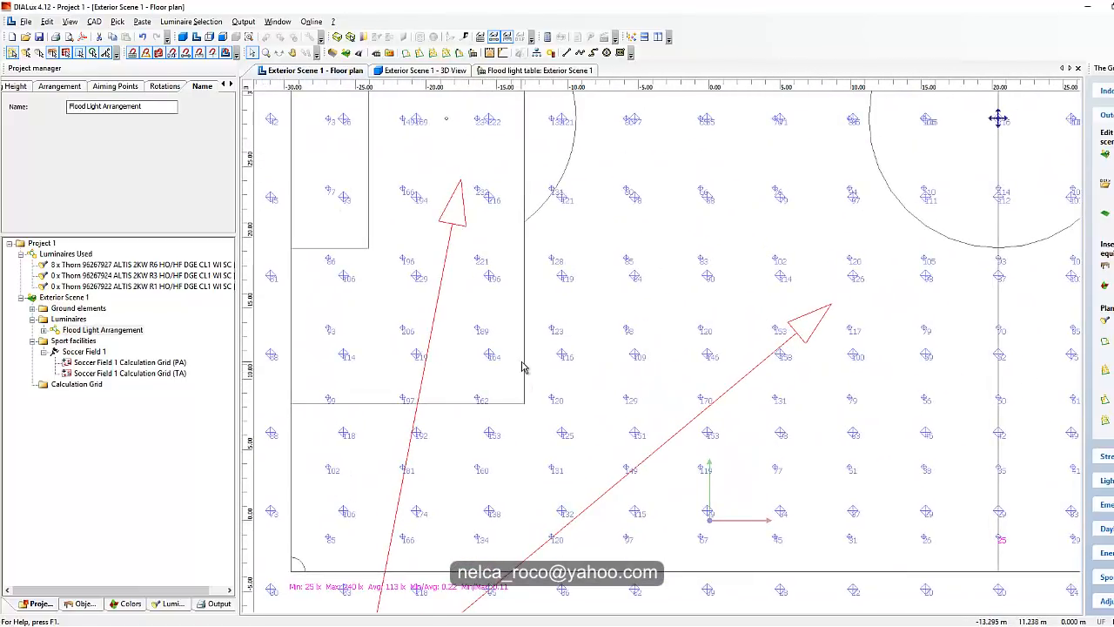
middle_click_drag(523, 362, 589, 217)
scroll(559, 267, "down", 3)
middle_click_drag(561, 269, 592, 343)
scroll(592, 348, "up", 1)
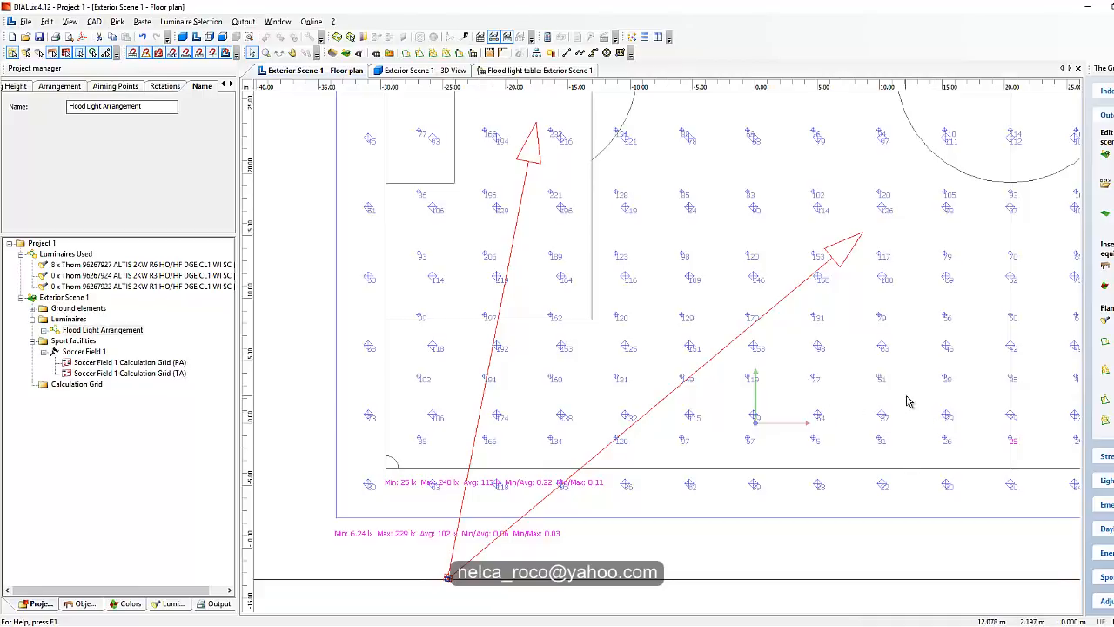
middle_click_drag(905, 402, 853, 410)
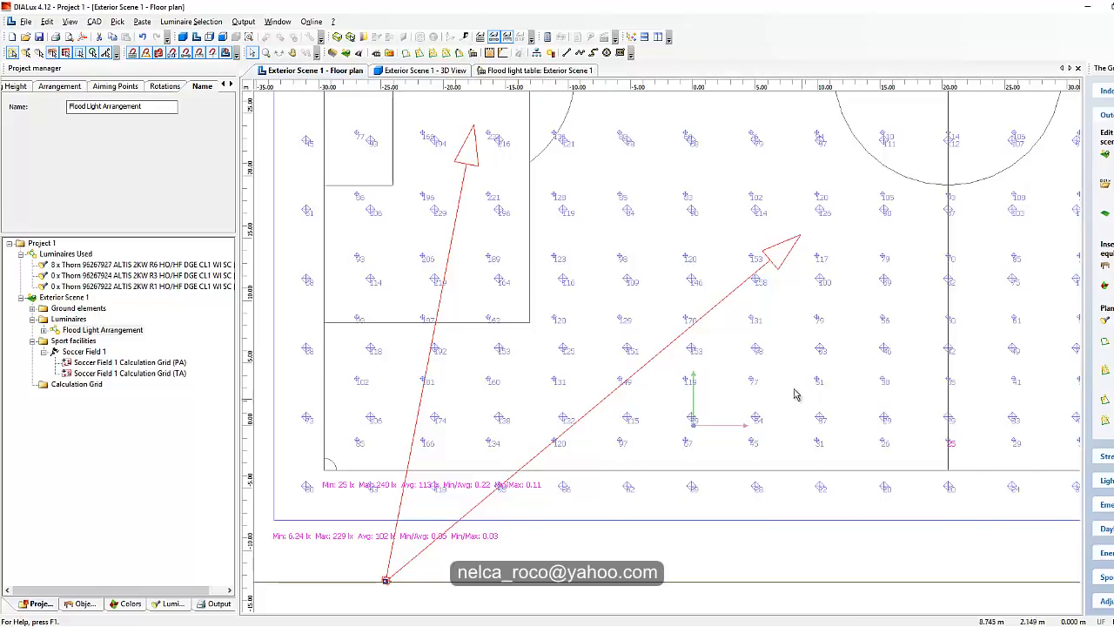
middle_click_drag(639, 372, 714, 374)
scroll(714, 374, "down", 2)
scroll(593, 448, "up", 3)
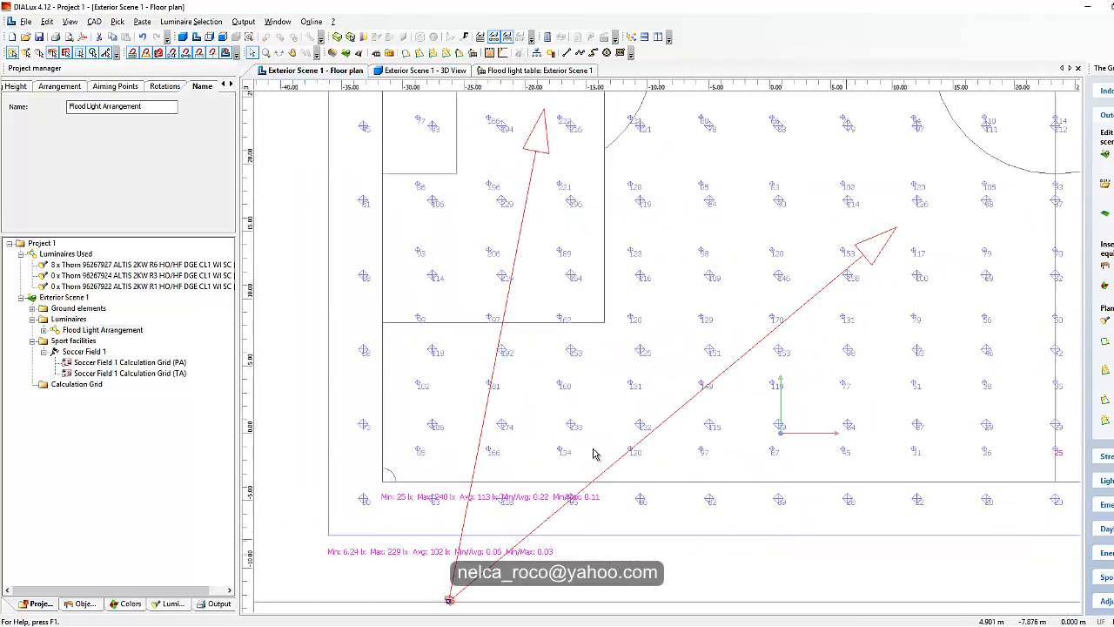
middle_click_drag(600, 422, 575, 395)
scroll(576, 406, "up", 1)
scroll(561, 412, "down", 2)
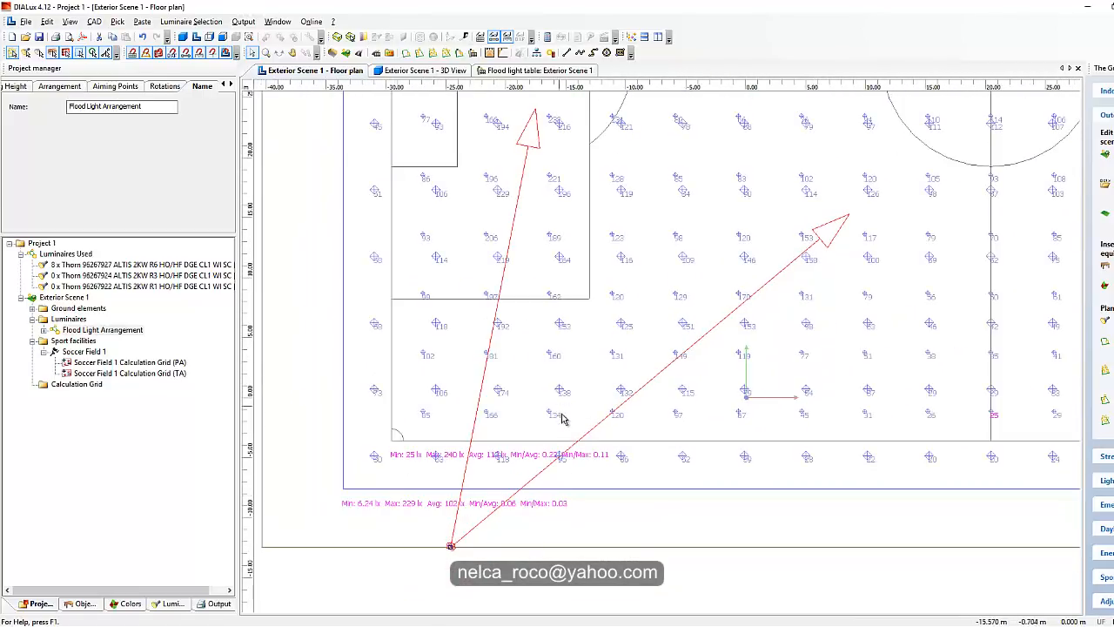
scroll(561, 431, "up", 1)
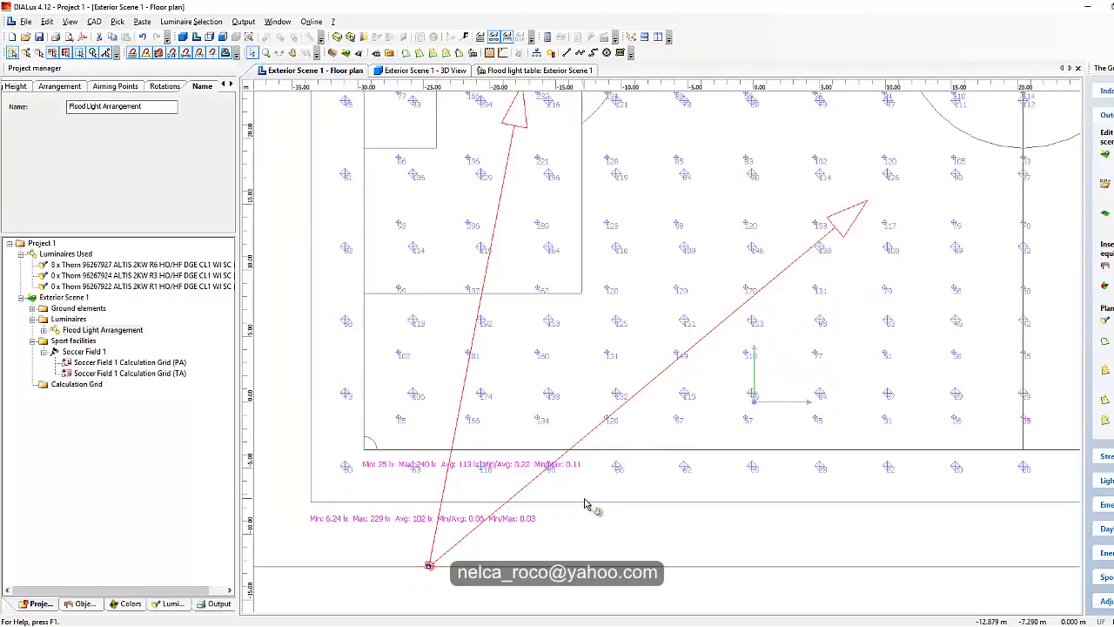
middle_click_drag(591, 508, 668, 497)
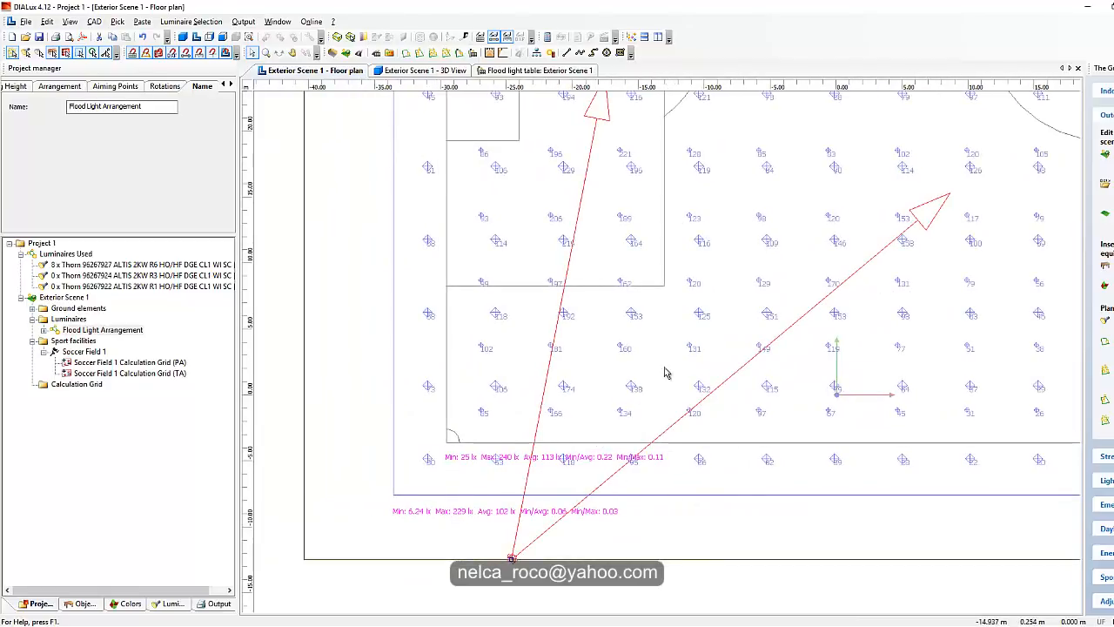
Reselect the flood light arrangement and shift the aiming point inside the left penalty area about 2 m toward the goal line.
middle_click_drag(668, 372, 654, 396)
scroll(658, 398, "down", 2)
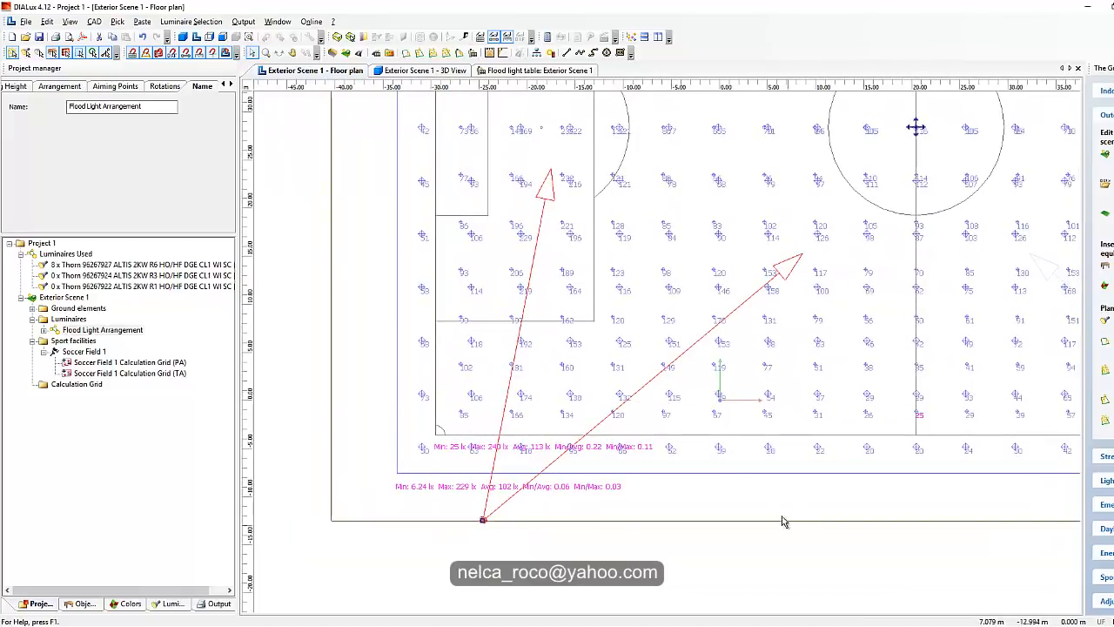
left_click(595, 560)
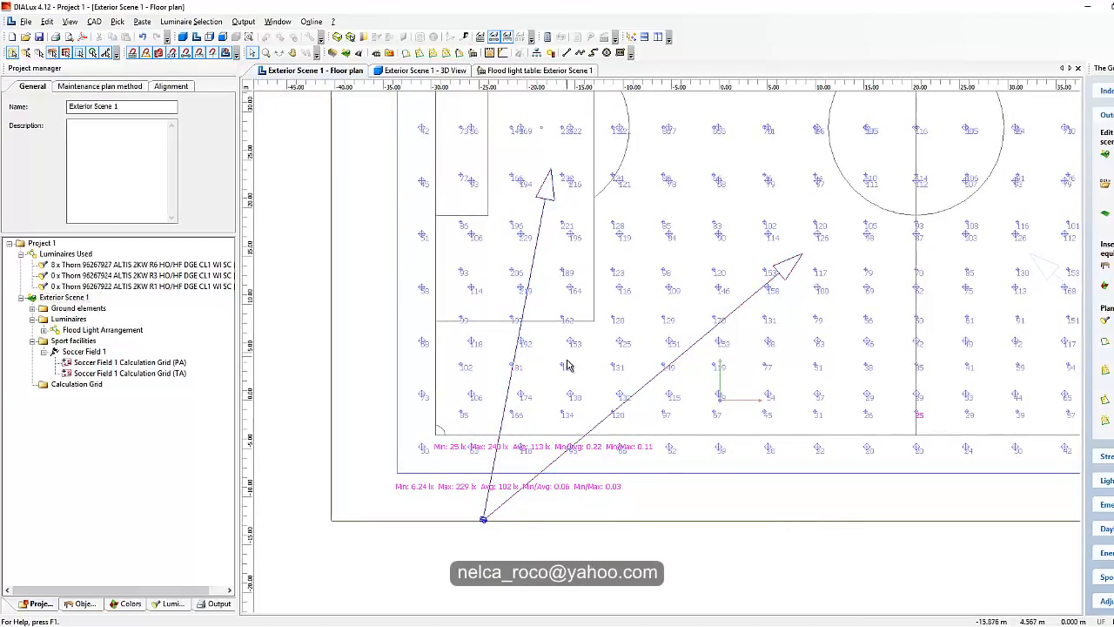
left_click(535, 246)
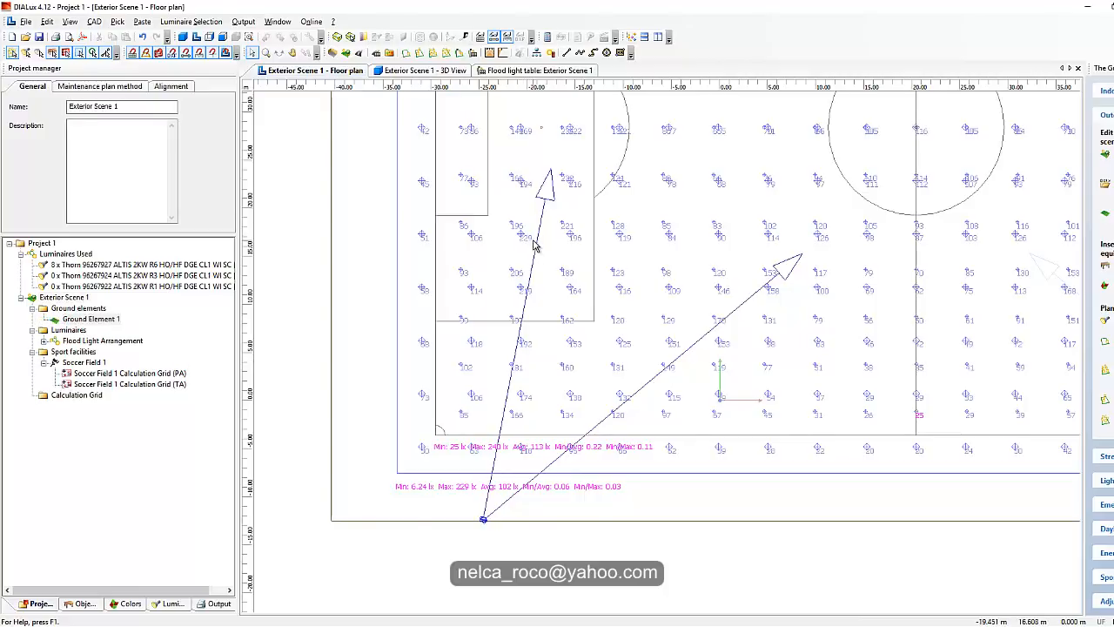
left_click(553, 179)
left_click_drag(553, 176, 534, 165)
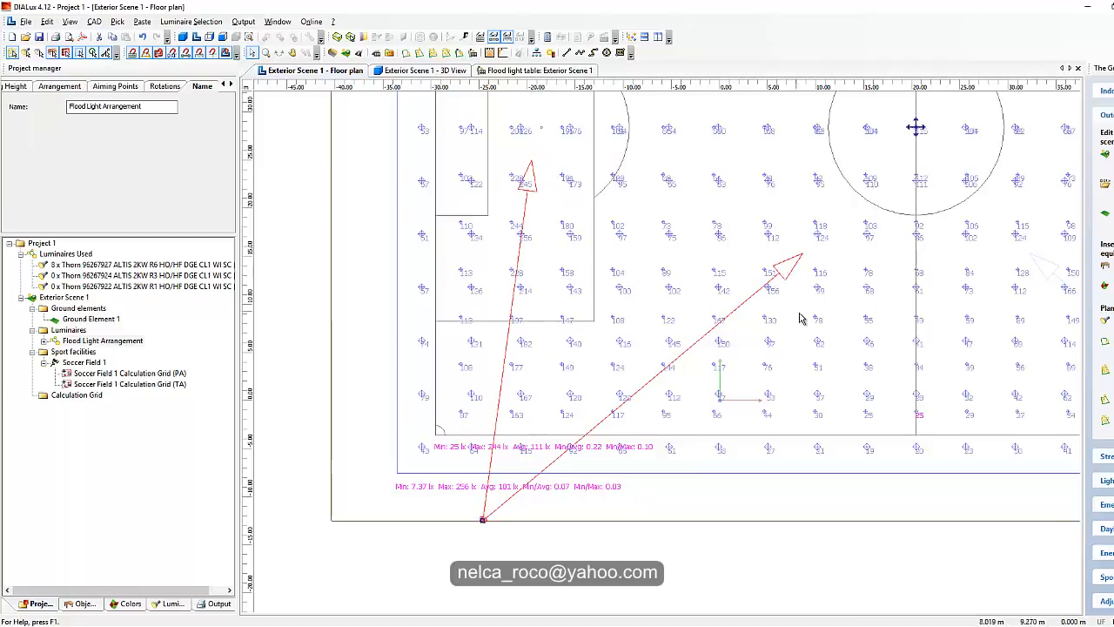
Examine the illuminance values along the diagonal aiming direction and toward the lower end of the halfway line.
middle_click_drag(801, 312, 781, 323)
scroll(781, 322, "up", 1)
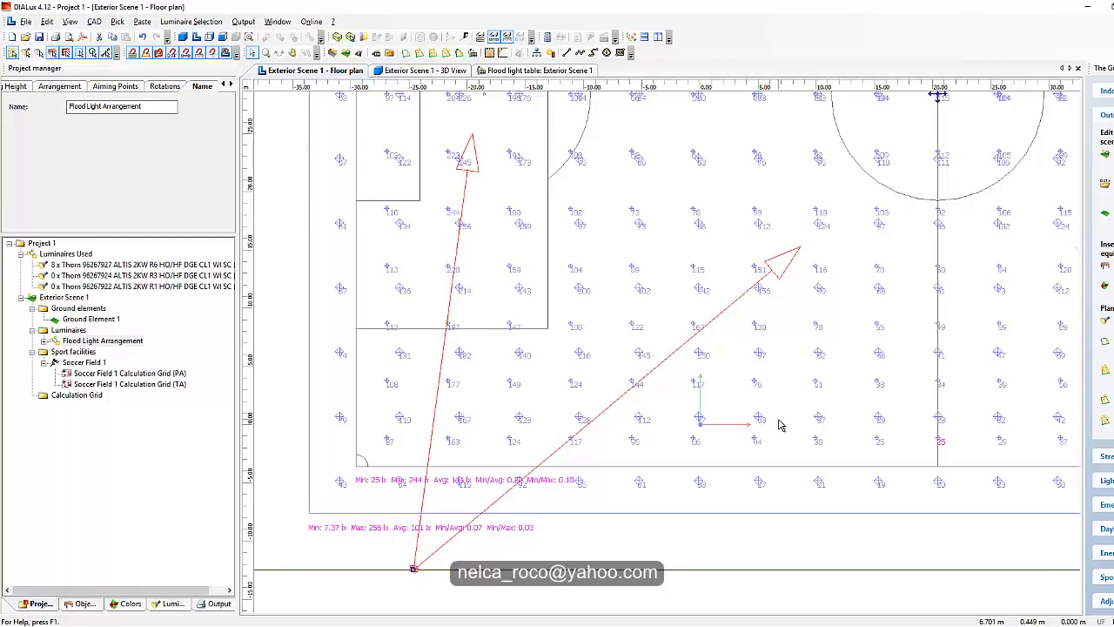
scroll(788, 261, "down", 3)
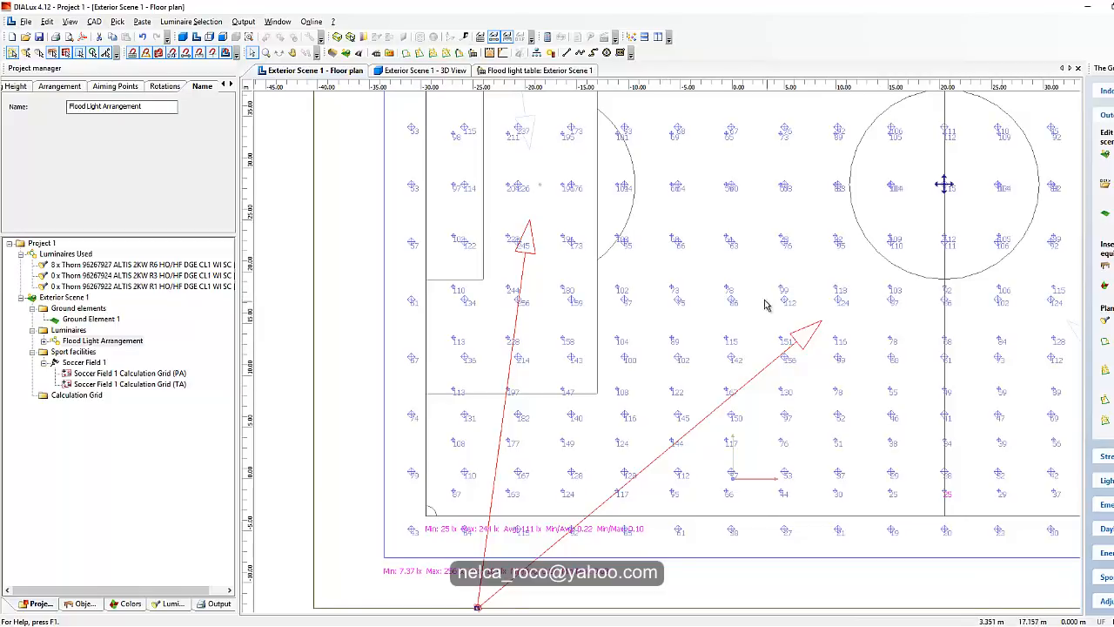
scroll(765, 313, "up", 2)
scroll(770, 324, "up", 2)
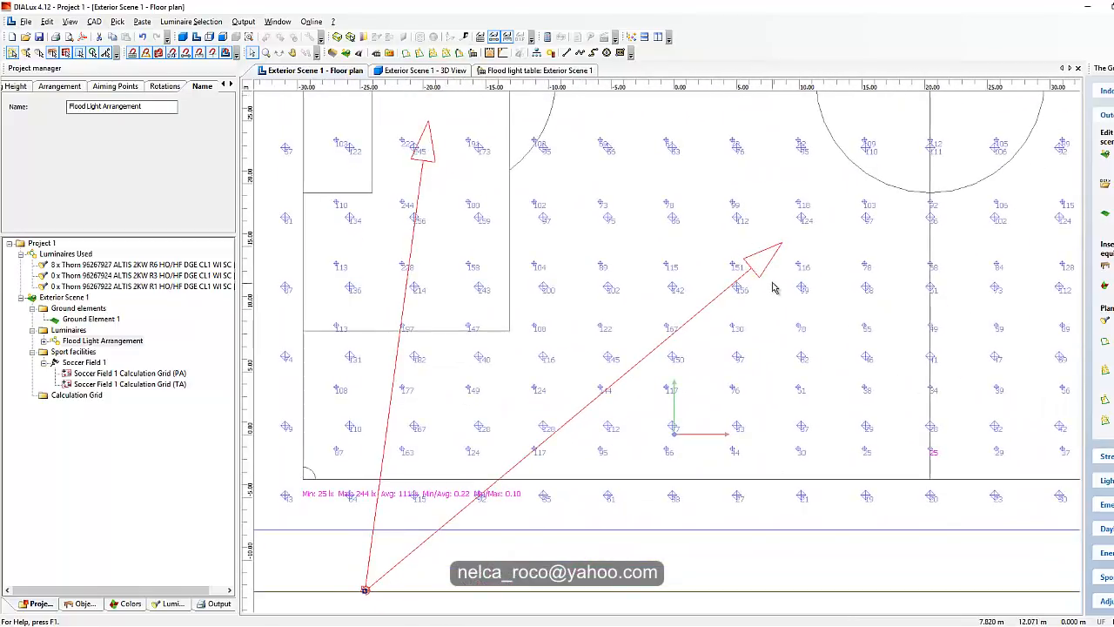
middle_click_drag(772, 286, 820, 263)
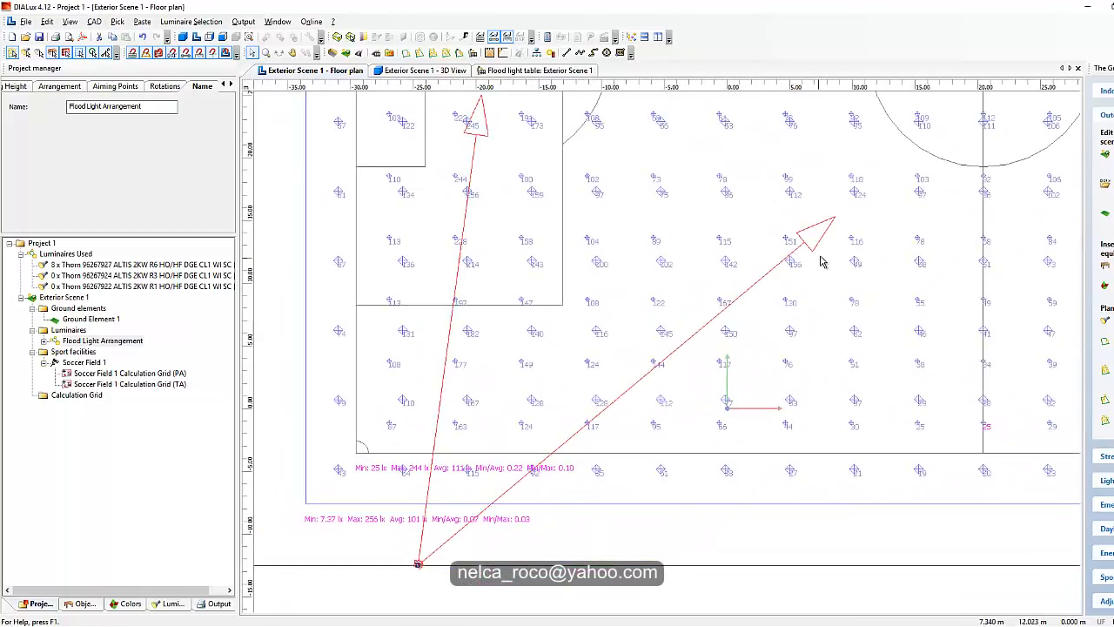
scroll(834, 222, "down", 1)
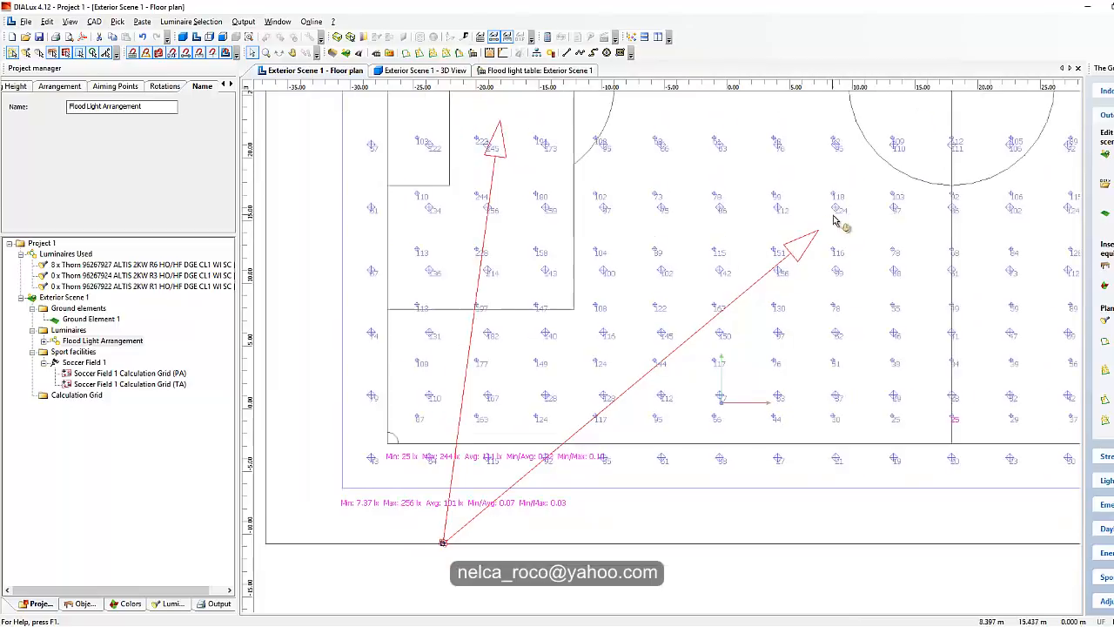
scroll(833, 235, "up", 2)
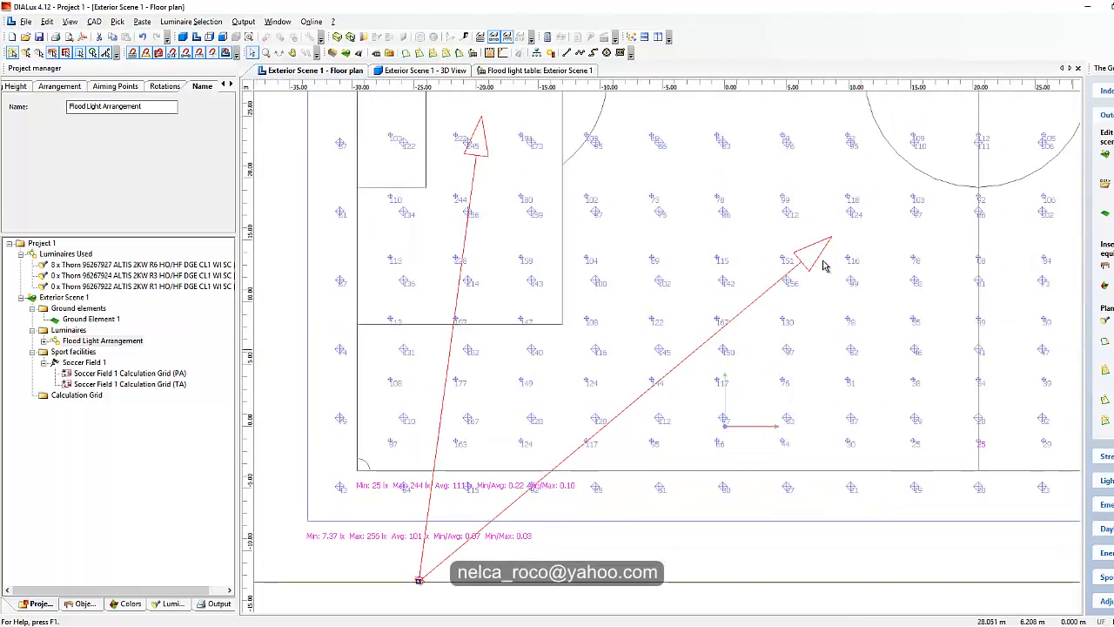
middle_click_drag(851, 251, 753, 257)
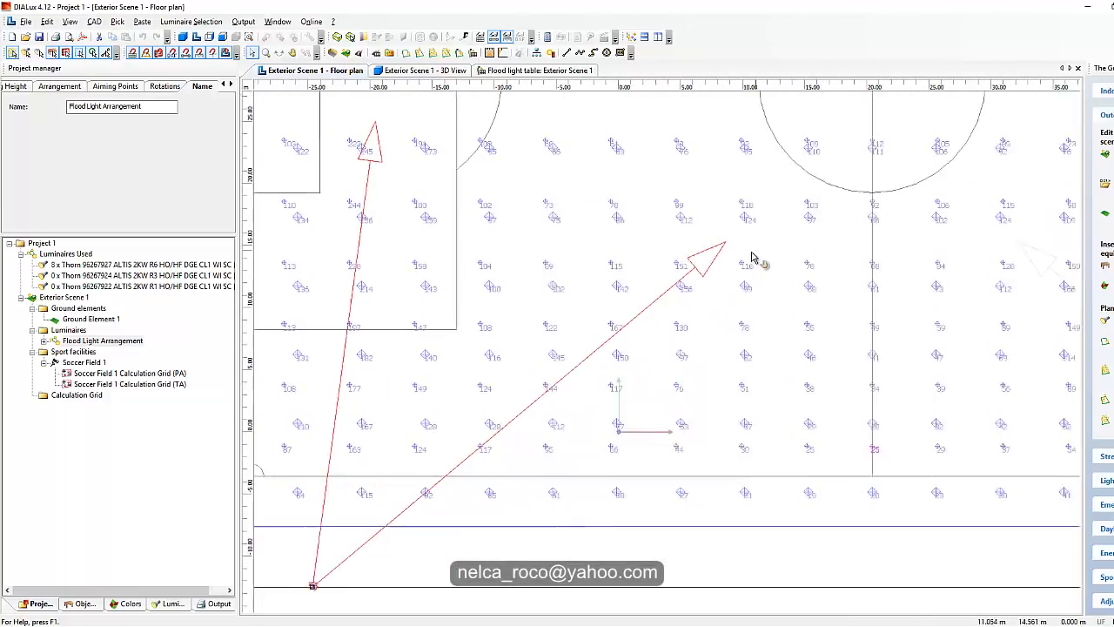
scroll(754, 258, "down", 1)
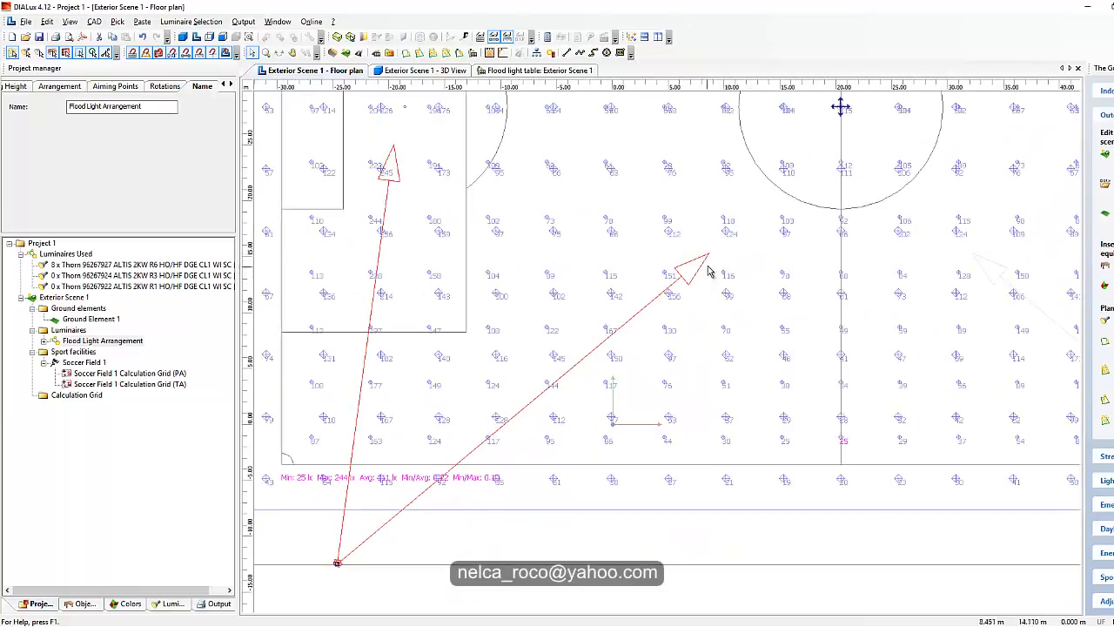
middle_click_drag(707, 265, 761, 264)
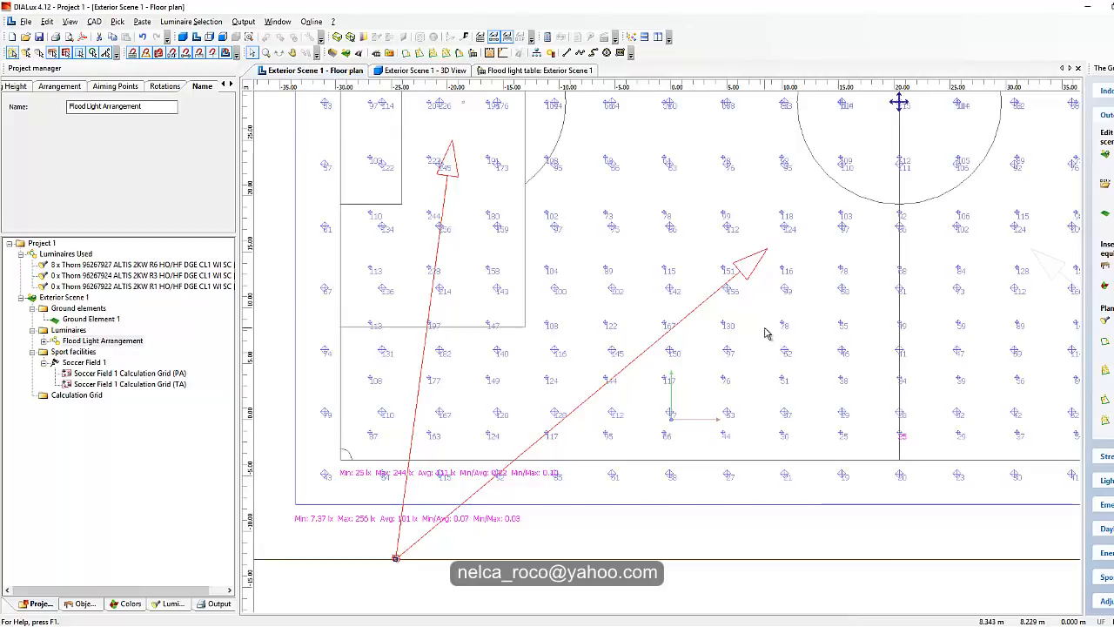
scroll(846, 329, "up", 2)
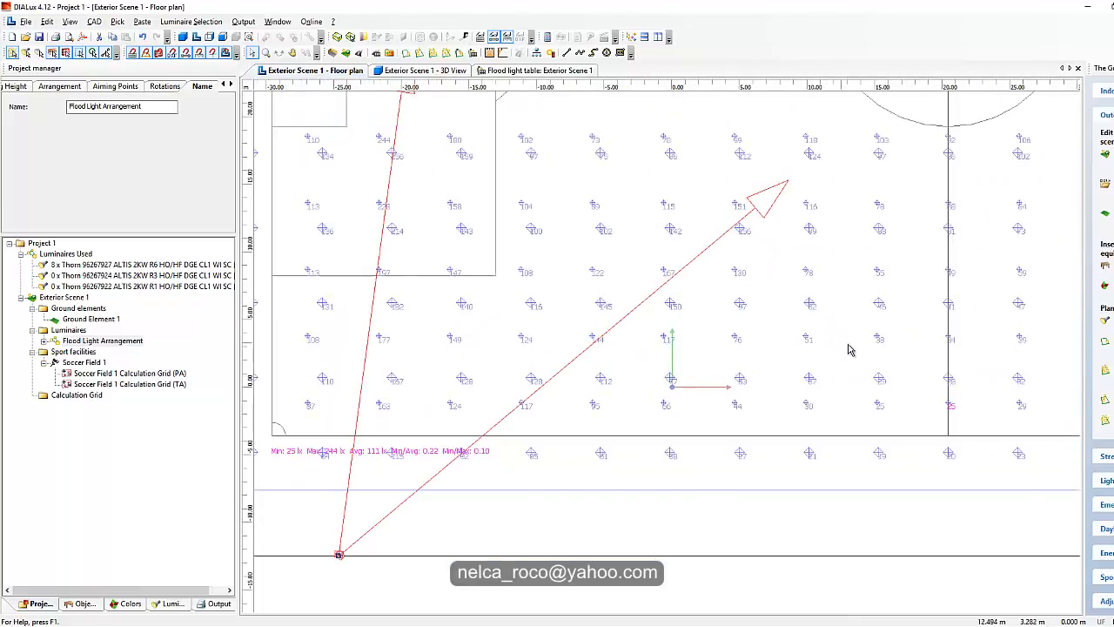
middle_click_drag(848, 346, 759, 332)
scroll(863, 398, "down", 3)
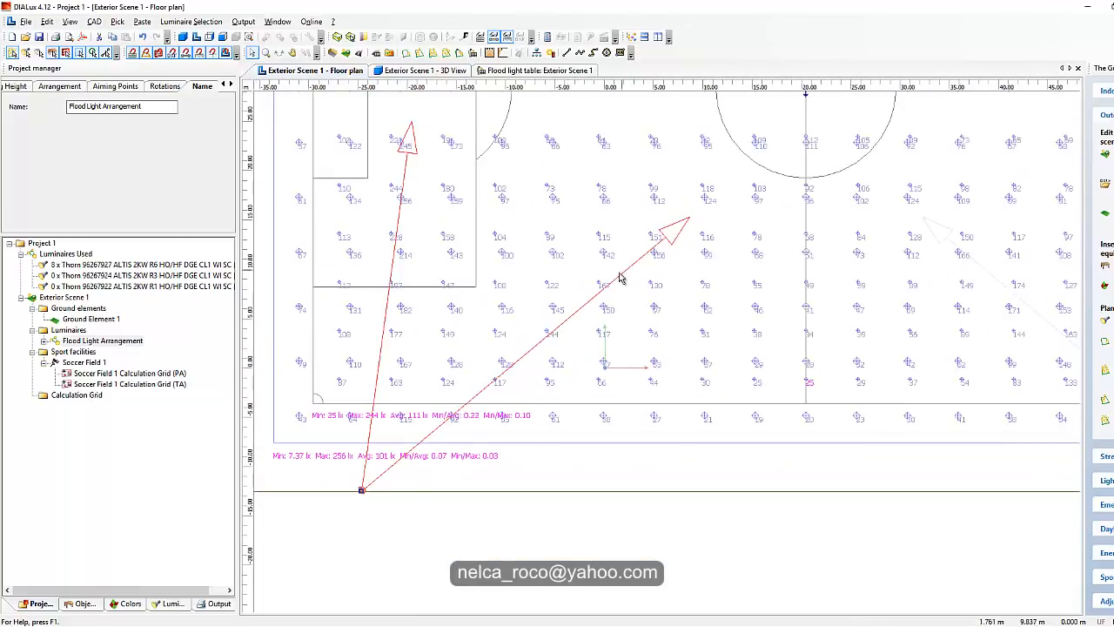
Re-aim the diagonal floodlight farther toward the lower end of the halfway line, to about x 18 m, y 7 m.
middle_click_drag(620, 272, 680, 307)
left_click_drag(758, 258, 845, 340)
scroll(459, 514, "up", 1)
middle_click_drag(421, 525, 604, 426)
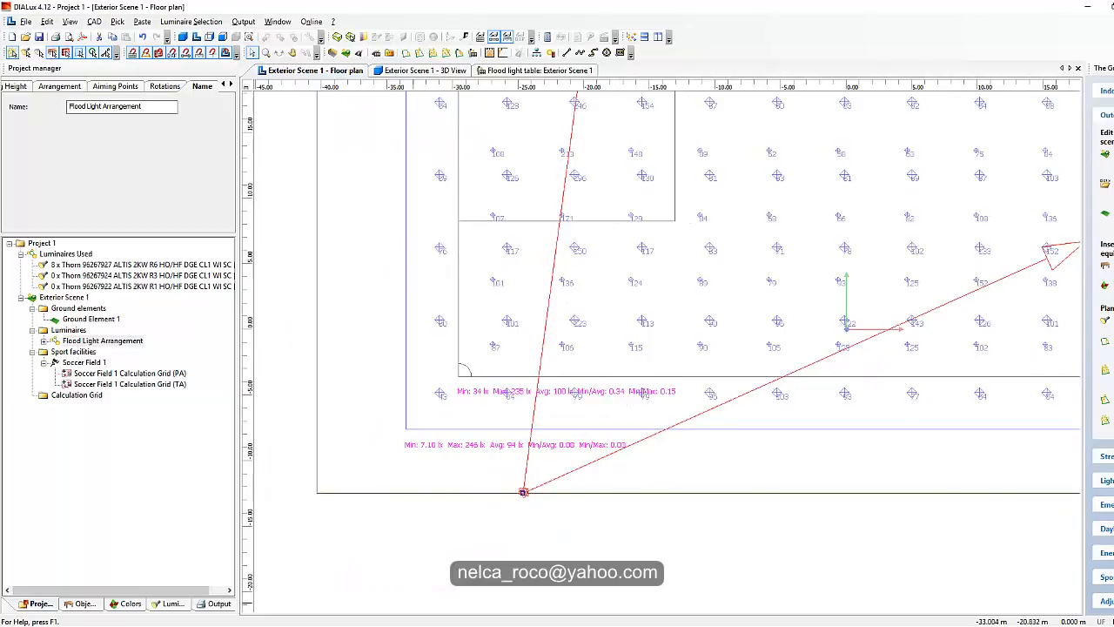
Check the Football (outdoor) Class III uniformity requirement in Handbook4-3.pdf in Adobe Acrobat Reader, and return to the DIALux floor plan.
left_click(415, 625)
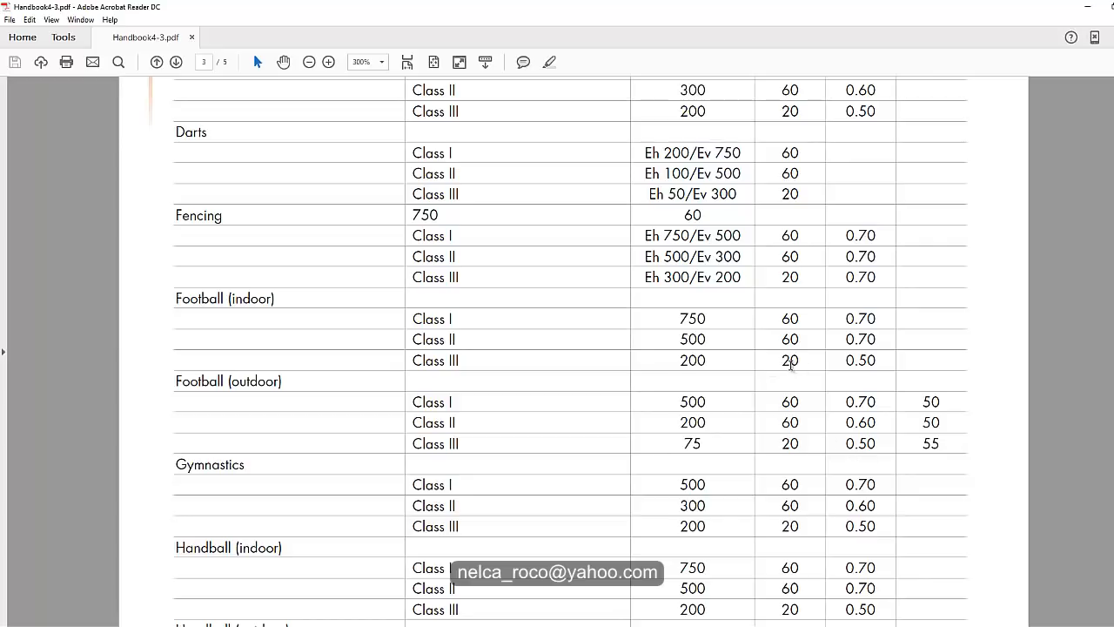
left_click_drag(869, 443, 836, 443)
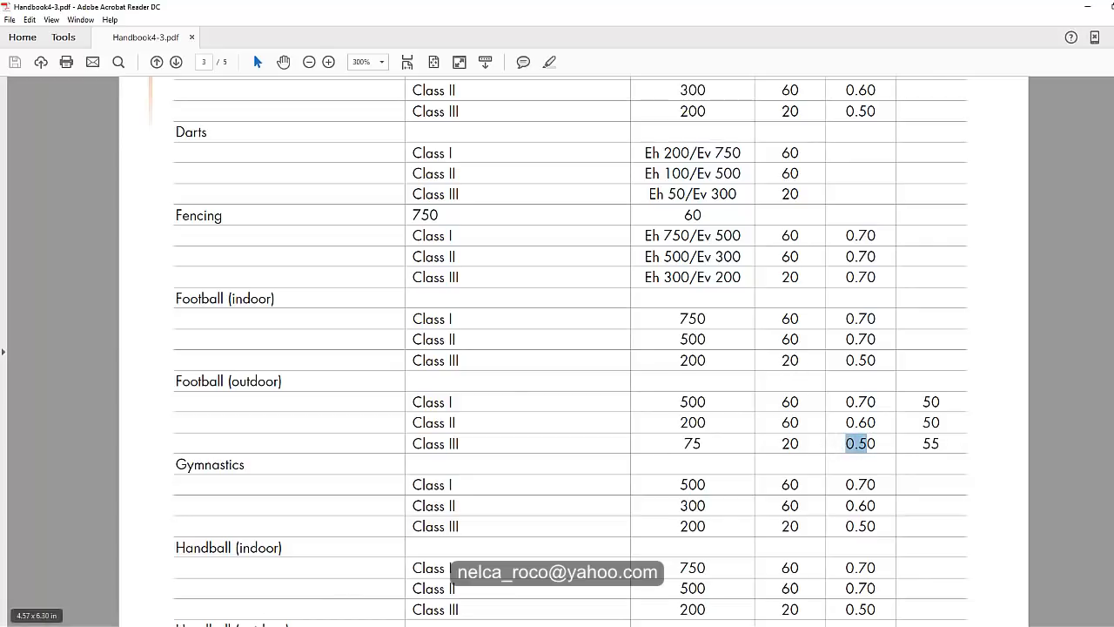
left_click(305, 625)
Try aiming the steeper floodlight farther up the left penalty area, just past the penalty spot, and compare the grid summaries.
middle_click_drag(718, 379, 693, 482)
middle_click_drag(652, 315, 647, 404)
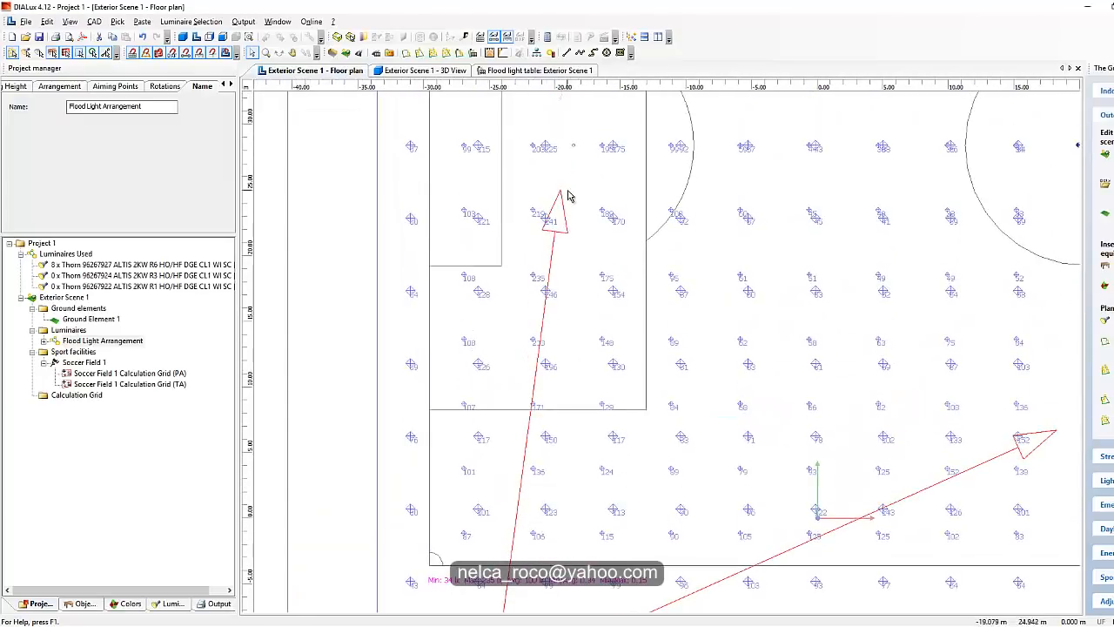
left_click_drag(561, 198, 597, 130)
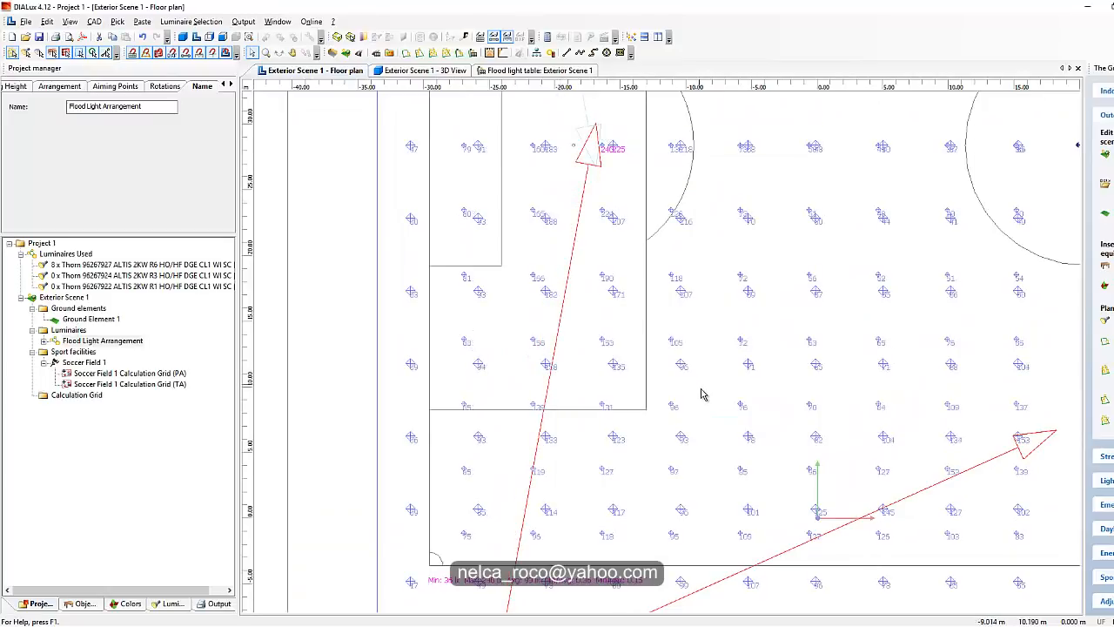
middle_click_drag(702, 398, 705, 312)
scroll(635, 430, "down", 1)
Try aiming the steeper floodlight closer to the left goal area, at about x −21 m, y 33 m, and compare the grid summaries.
middle_click_drag(634, 430, 637, 541)
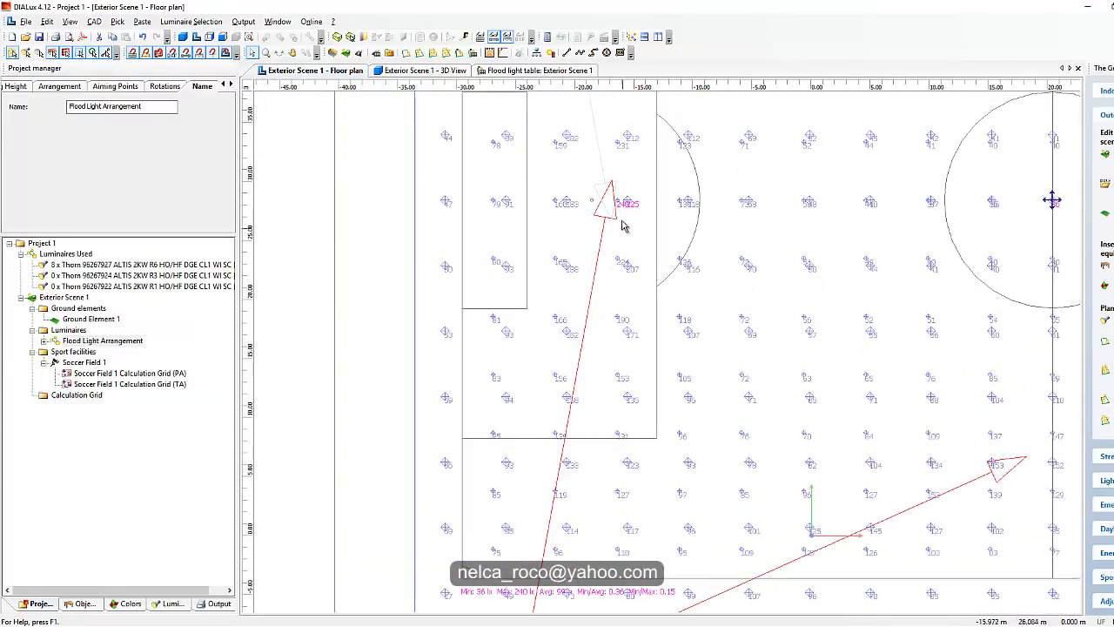
left_click_drag(613, 188, 567, 139)
middle_click_drag(601, 574, 621, 365)
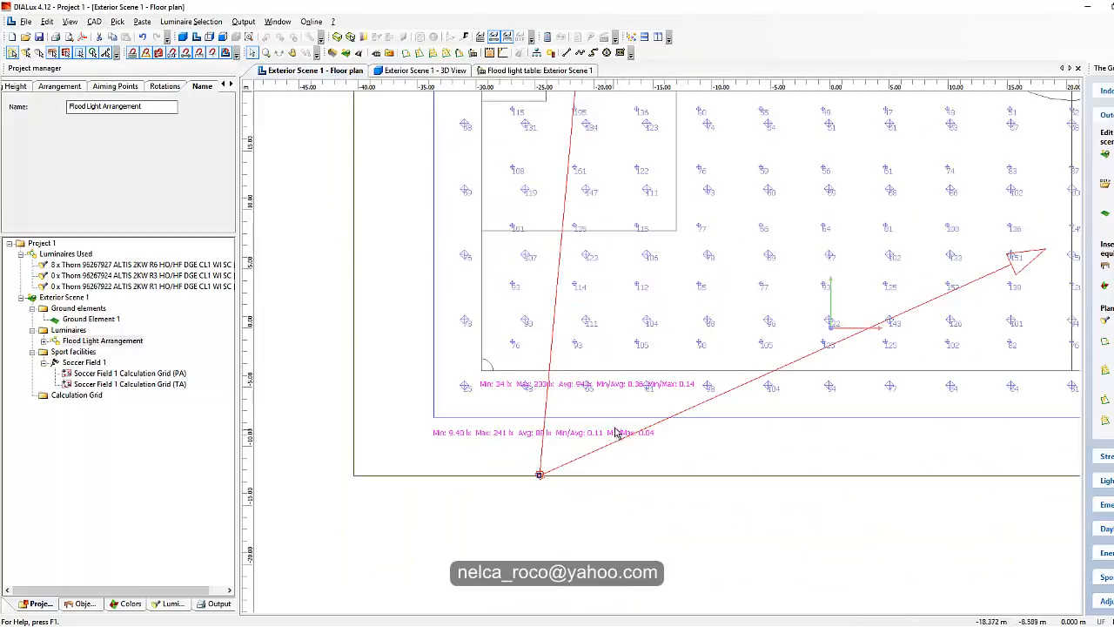
scroll(621, 426, "up", 1)
middle_click_drag(623, 431, 547, 446)
scroll(550, 449, "down", 2)
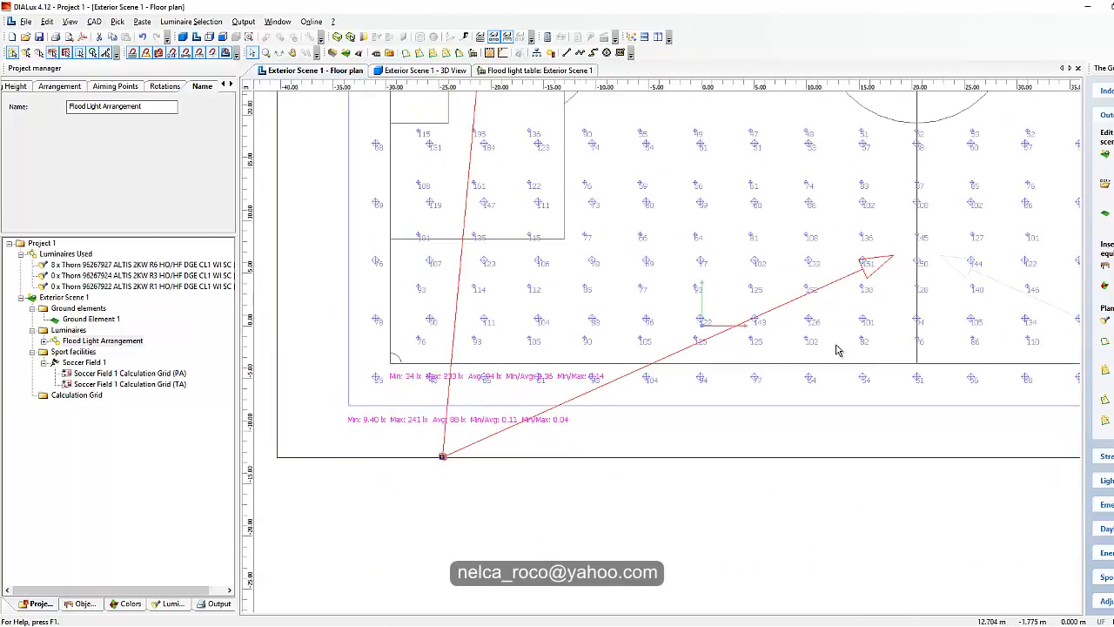
Try aiming the steeper floodlight outside the left penalty area, beyond the penalty arc, and inspect the resulting illuminance values.
middle_click_drag(836, 344, 802, 467)
scroll(752, 465, "down", 2)
left_click_drag(505, 146, 609, 113)
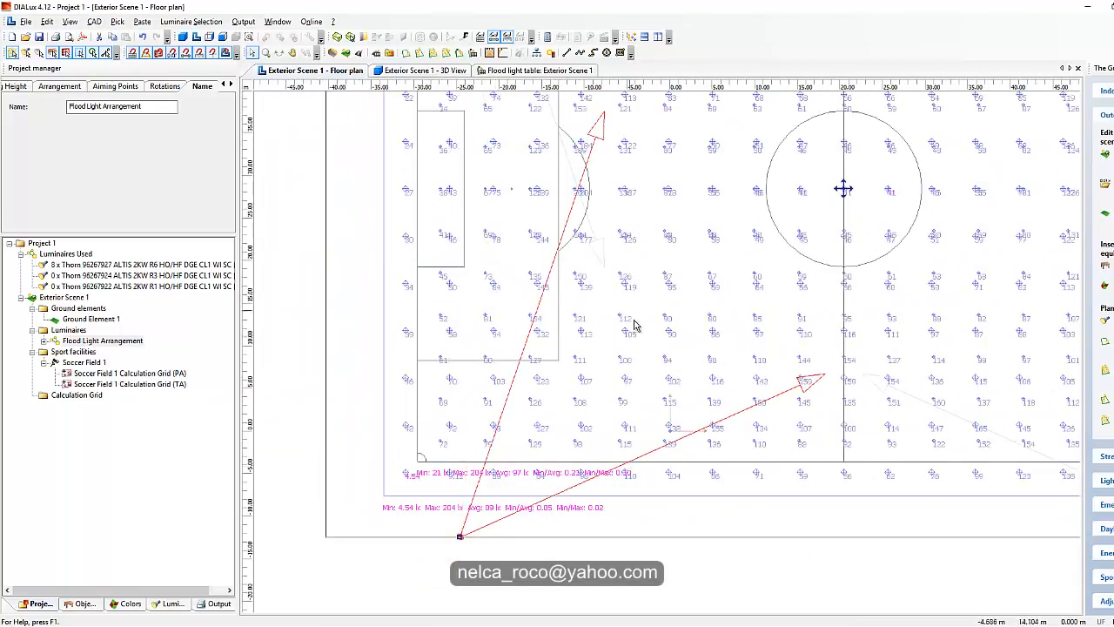
scroll(634, 325, "down", 1)
middle_click_drag(600, 463, 626, 543)
scroll(635, 385, "up", 4)
scroll(514, 422, "up", 1)
scroll(511, 423, "up", 2)
scroll(467, 428, "down", 4)
Move the steeper floodlight's aiming point just inside the left penalty area's edge, near the upper start of the penalty arc.
middle_click_drag(660, 380, 663, 425)
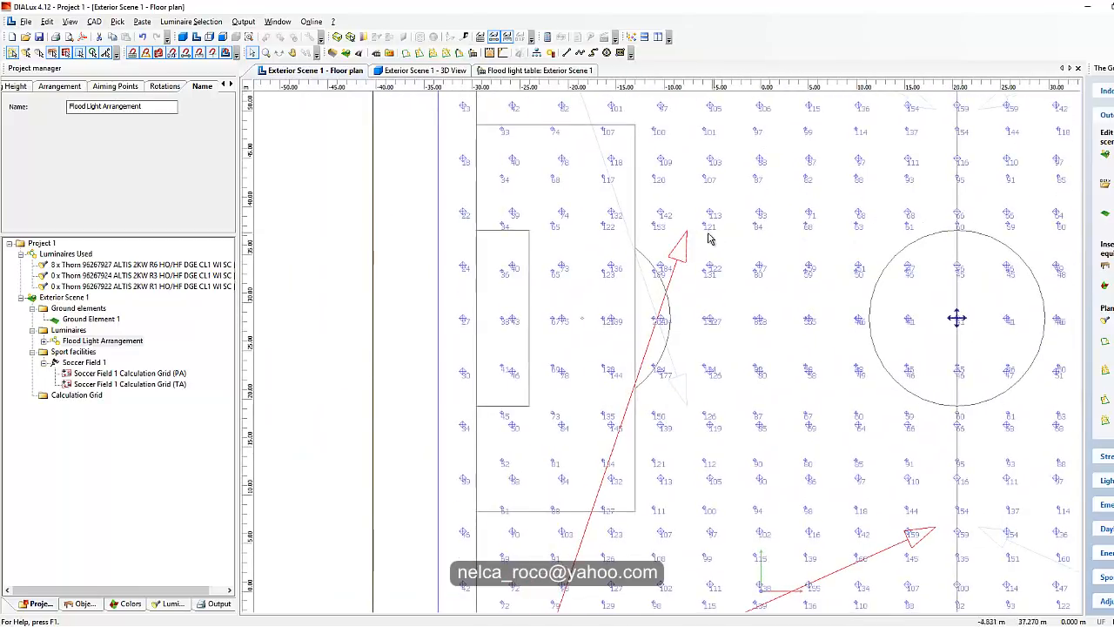
left_click_drag(688, 232, 621, 232)
middle_click_drag(641, 304, 679, 103)
scroll(570, 451, "up", 3)
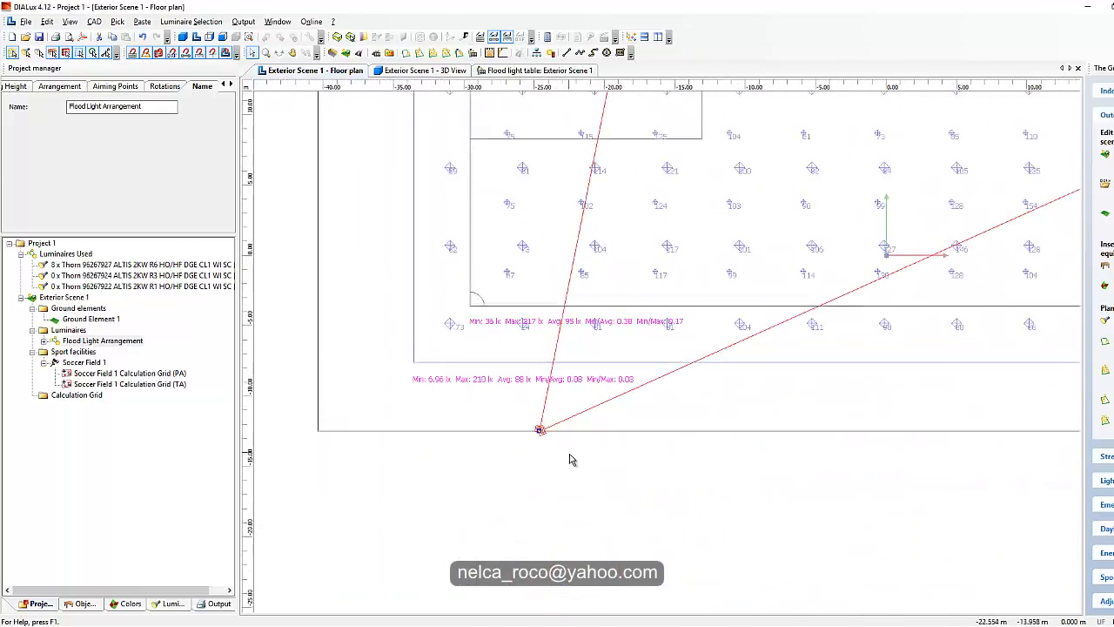
scroll(569, 458, "down", 1)
middle_click_drag(624, 416, 388, 478)
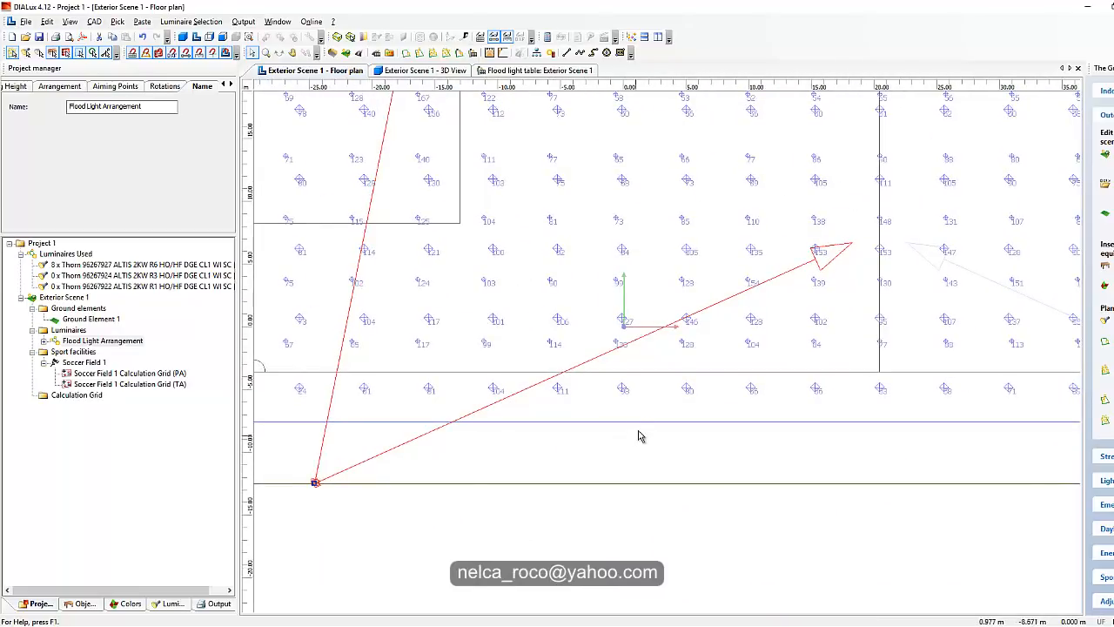
middle_click_drag(601, 372, 703, 355)
Try the luminaire Thorn 96267924 ALTIS 2KW R3 for the flood light arrangement and compare both grids' summaries.
left_click(12, 88)
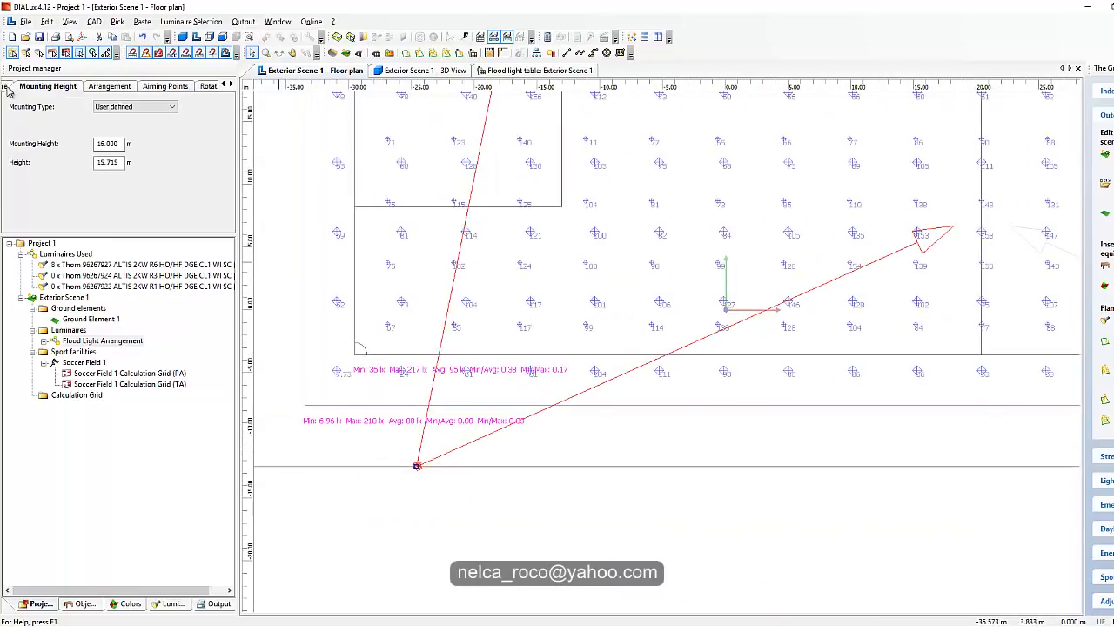
left_click(6, 87)
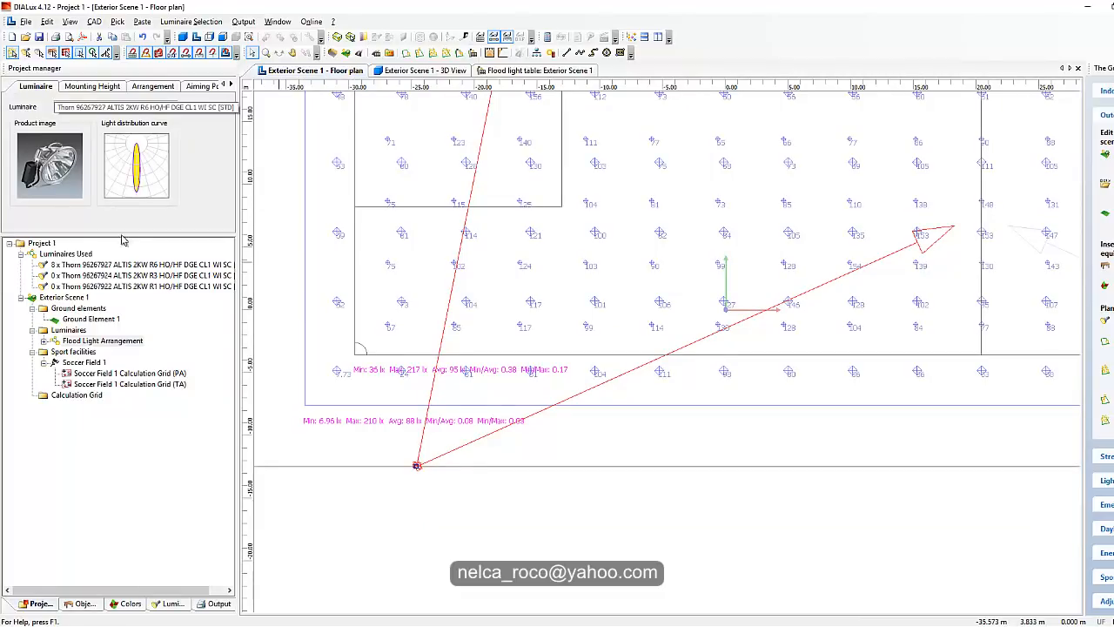
left_click(126, 107)
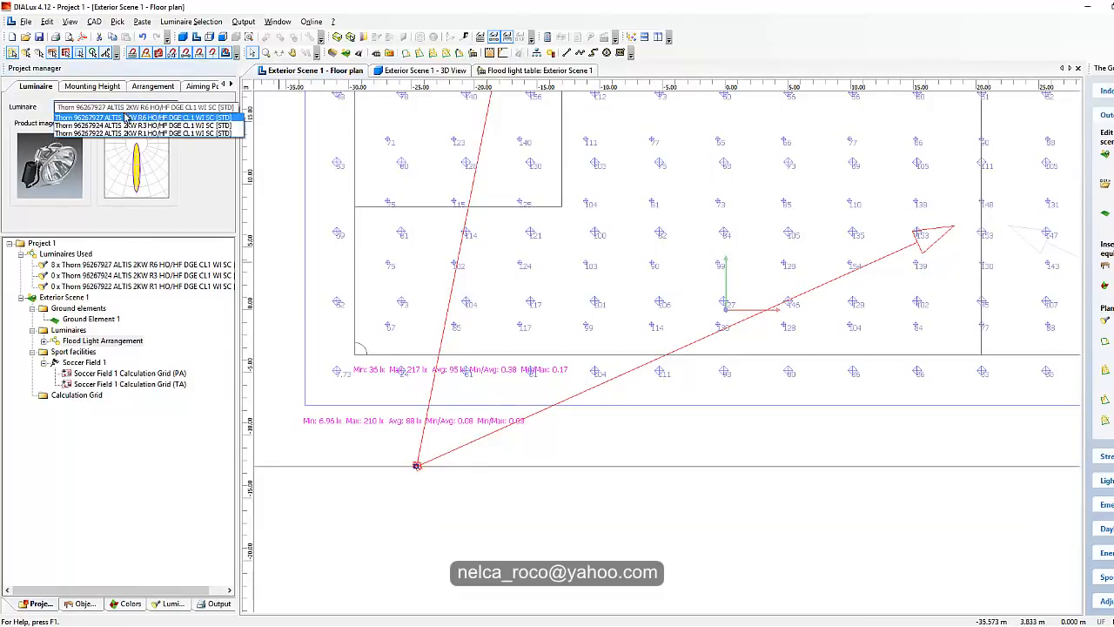
left_click(129, 127)
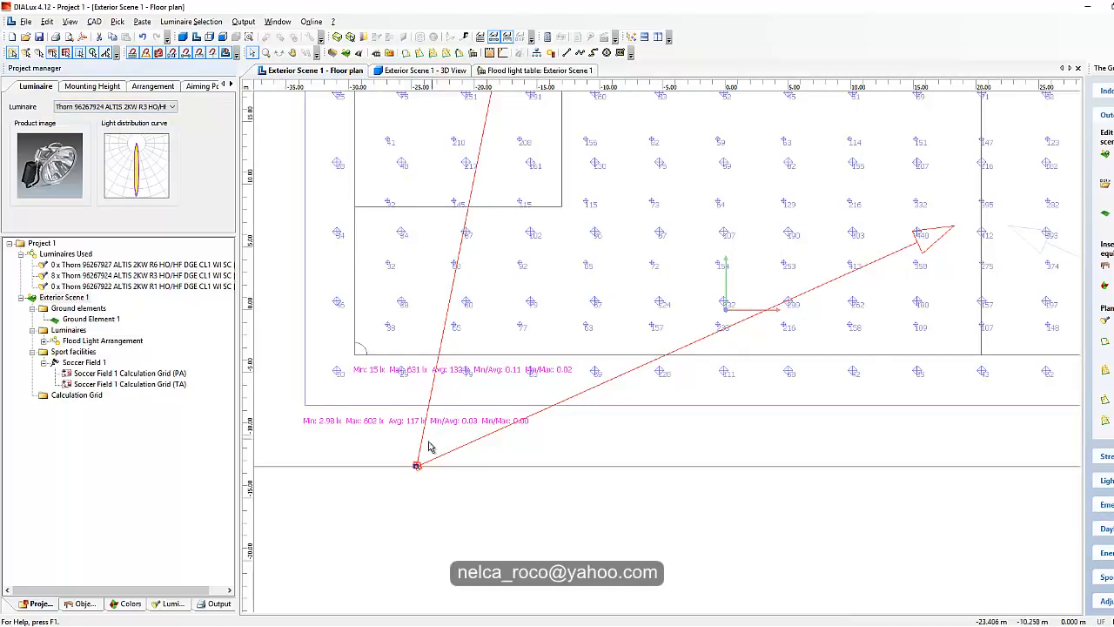
scroll(572, 445, "up", 3)
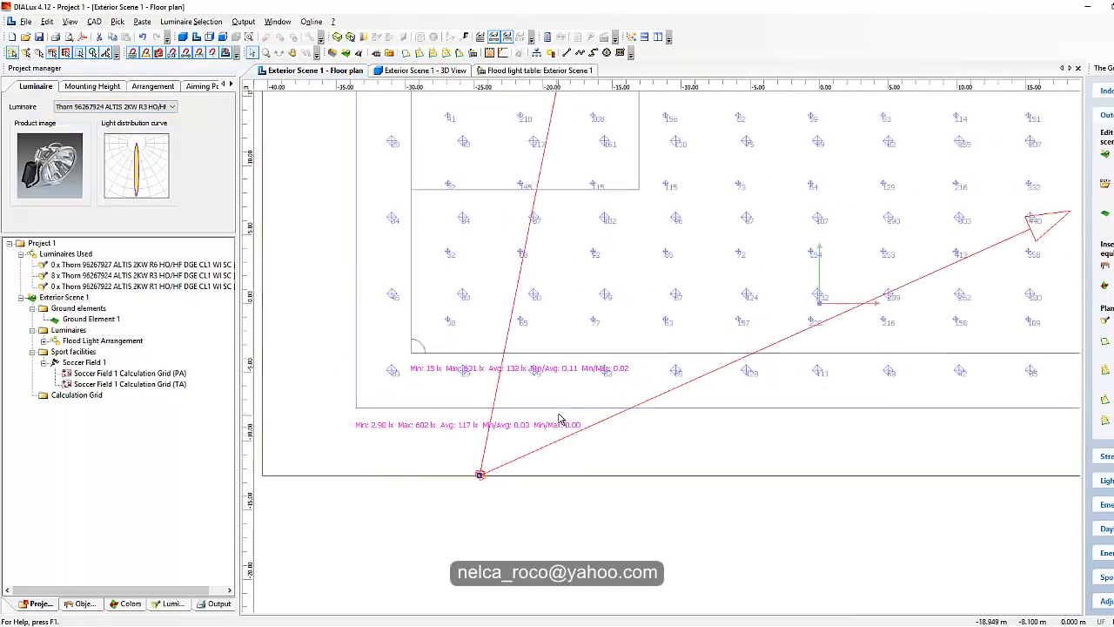
scroll(489, 383, "up", 2)
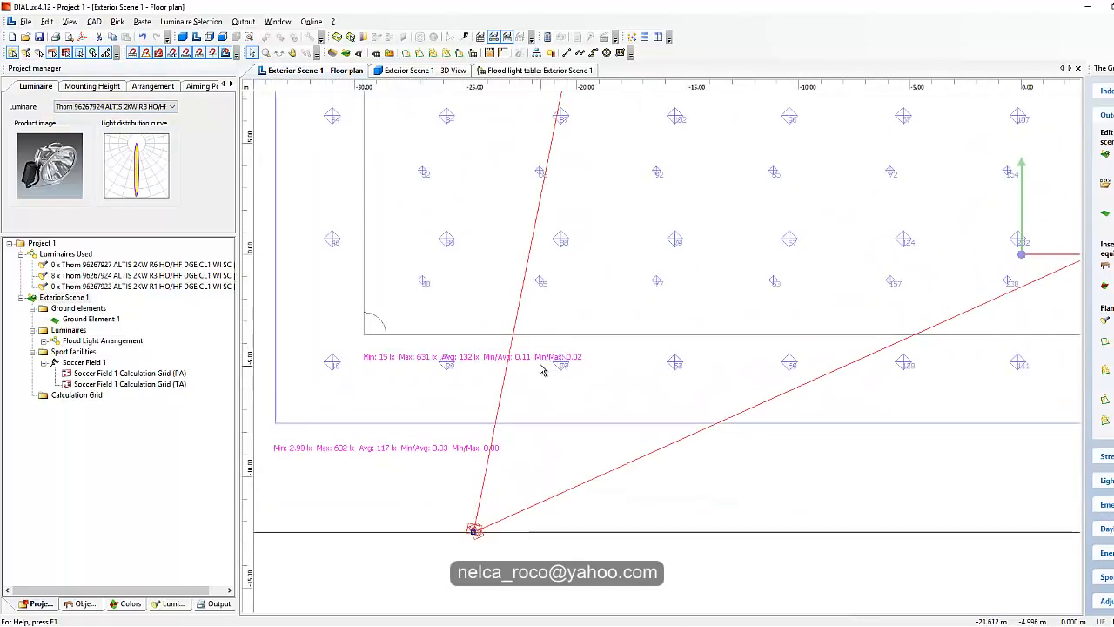
scroll(531, 365, "down", 2)
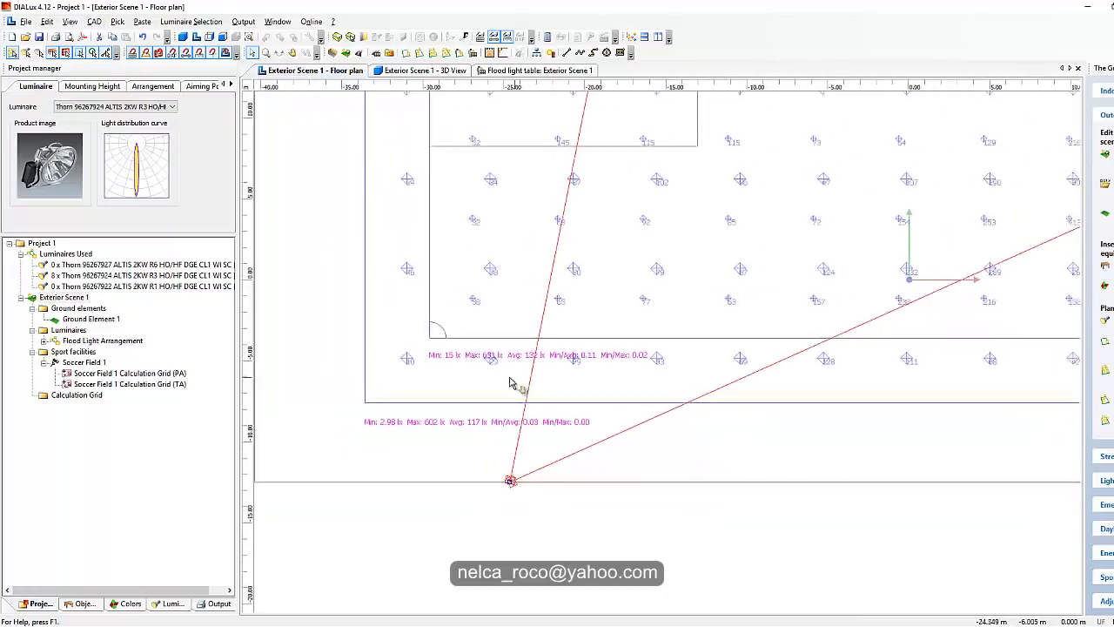
Set the flood light arrangement's luminaire to Thorn 96267922 ALTIS 2KW R1 and check both grids' summaries.
left_click(129, 107)
left_click(128, 135)
scroll(514, 410, "up", 3)
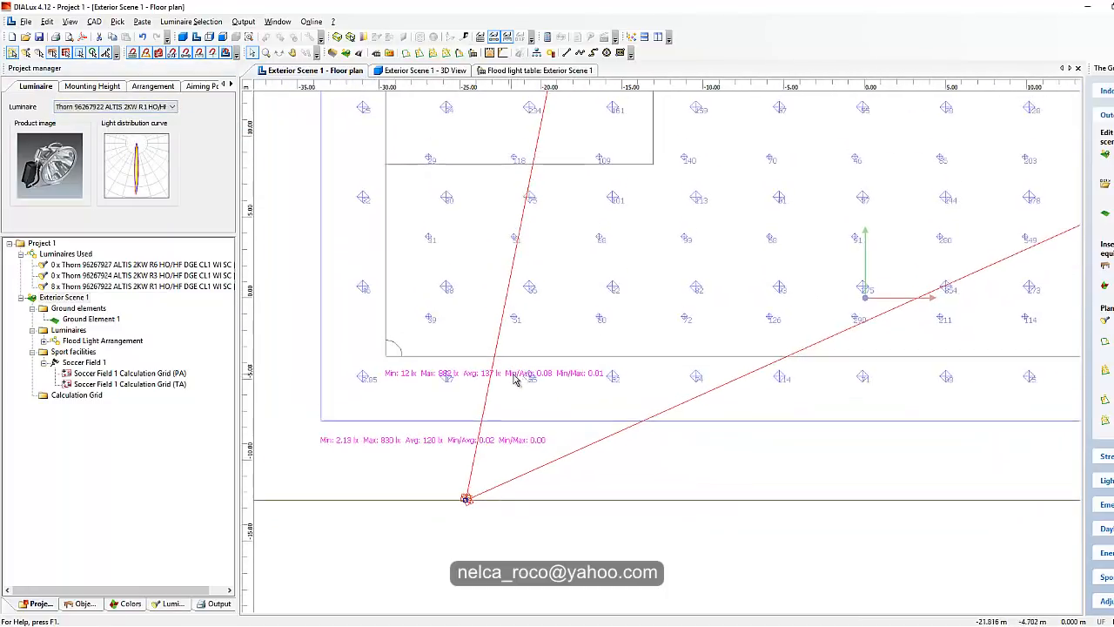
Set the flood light arrangement's luminaire back to Thorn 96267927 ALTIS 2KW R6.
scroll(470, 397, "down", 4)
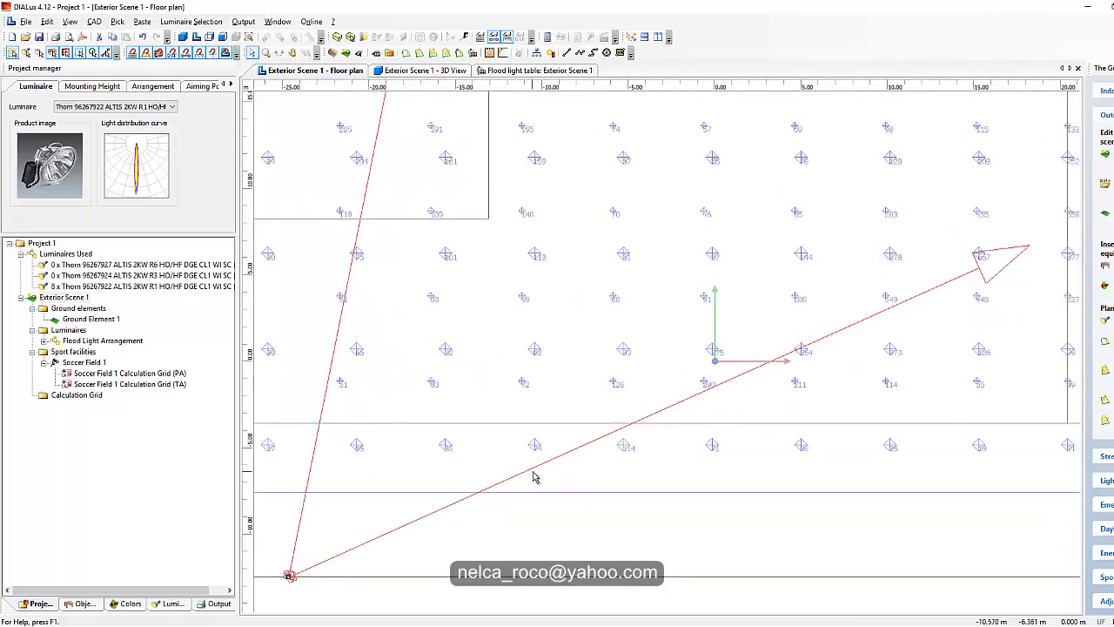
left_click(113, 106)
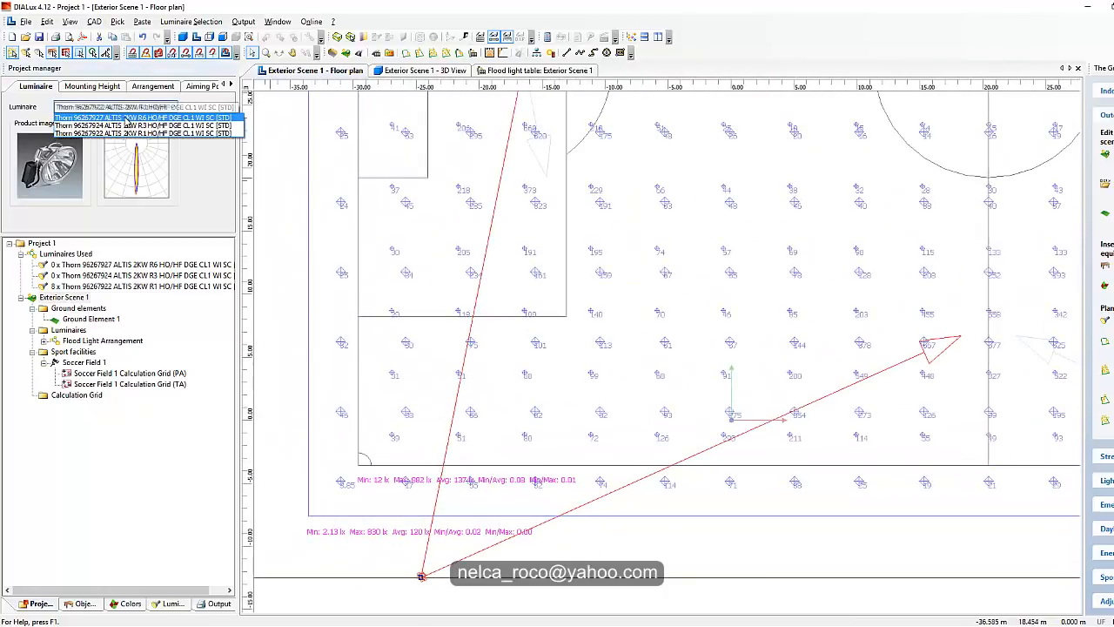
left_click(122, 117)
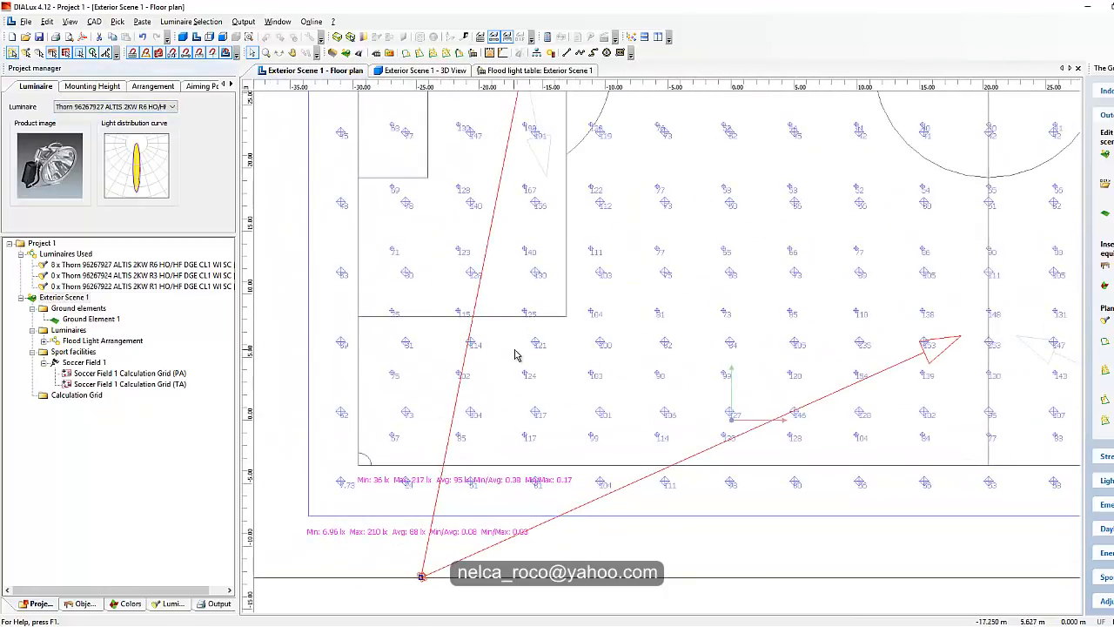
Try aiming the steeper floodlight deeper inside the left penalty area, close to the goal area's edge.
middle_click_drag(619, 237, 614, 424)
middle_click_drag(571, 255, 597, 316)
left_click_drag(571, 199, 469, 196)
middle_click_drag(481, 359, 544, 216)
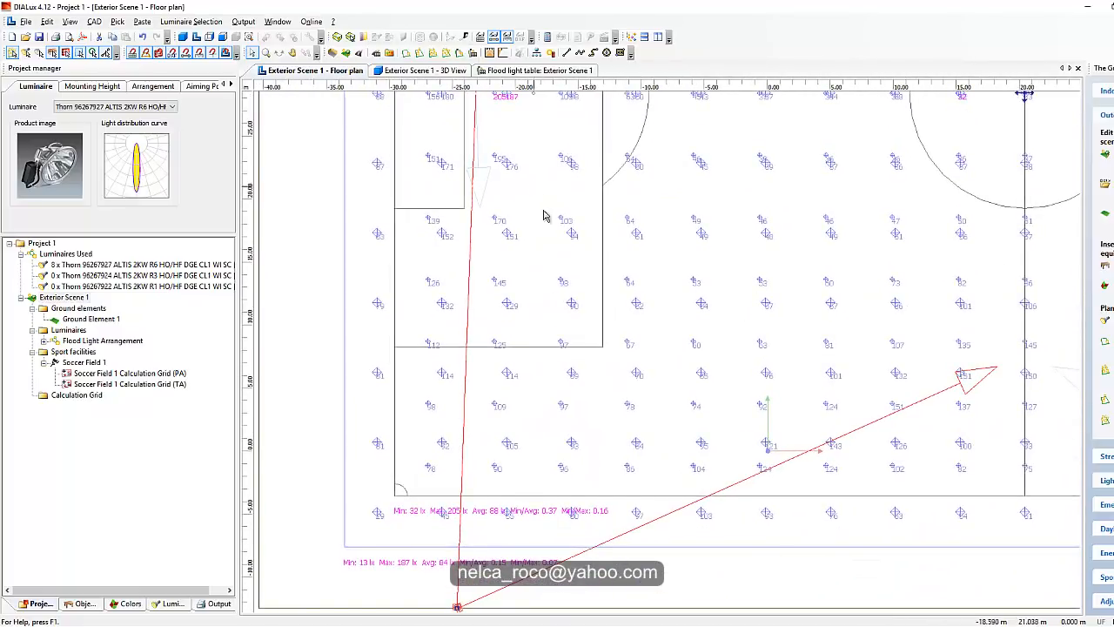
Move the steeper floodlight's aiming point just outside the left penalty area, to about x -11.3 m, y 40.8 m.
scroll(631, 384, "down", 1)
middle_click_drag(631, 384, 623, 515)
left_click(489, 163)
left_click(490, 162)
left_click(490, 159)
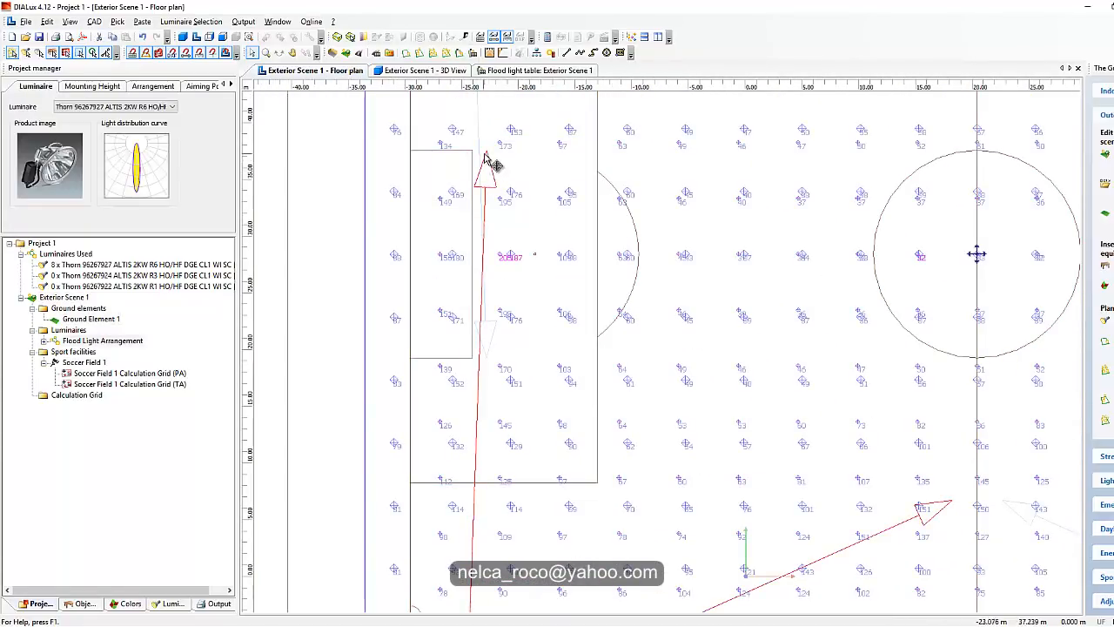
left_click_drag(490, 157, 630, 139)
Move the other floodlight's aiming point past the halfway line, to about x 28.5 m, y 12.9 m.
scroll(631, 145, "down", 2)
left_click_drag(851, 449, 936, 411)
scroll(794, 344, "down", 2)
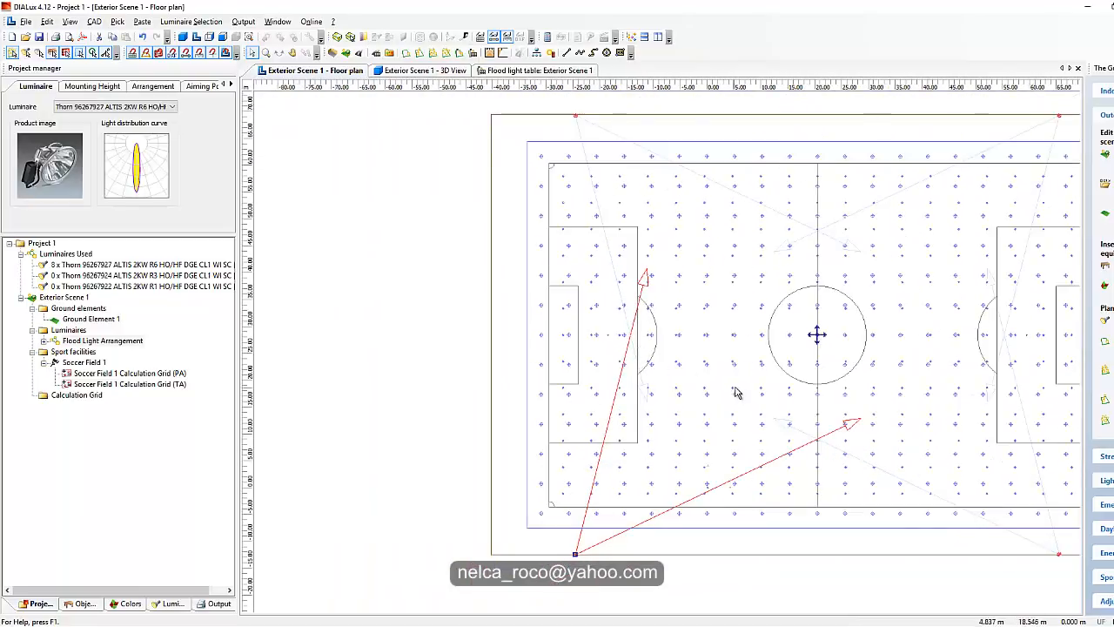
Review the flood light arrangement's mounting height and position settings, and switch its aiming data to beam angles.
left_click(81, 90)
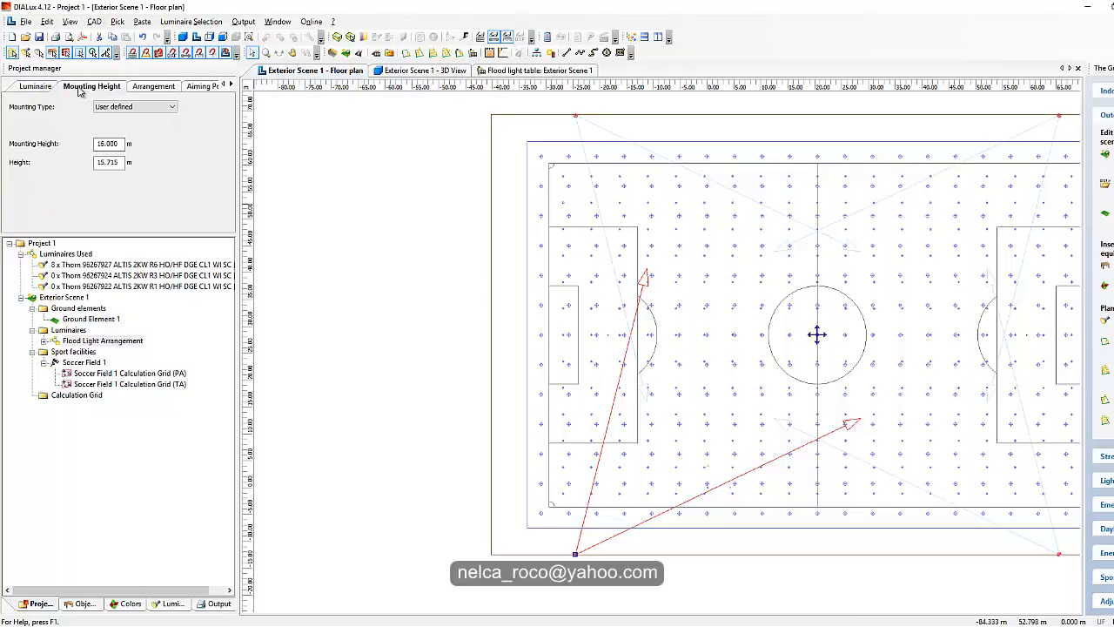
left_click(143, 91)
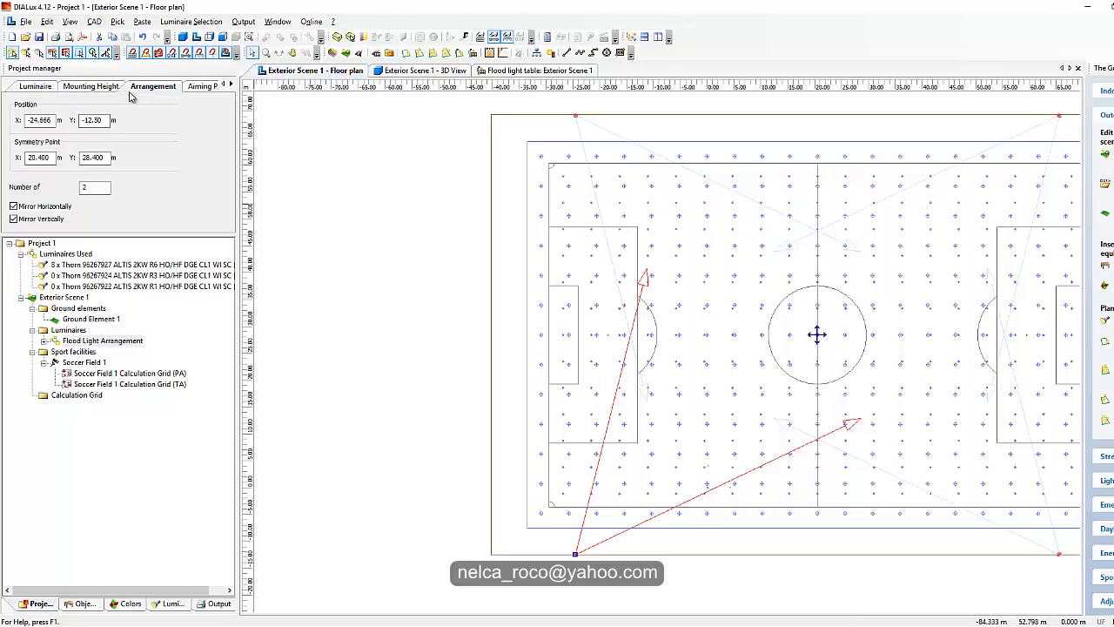
left_click(214, 85)
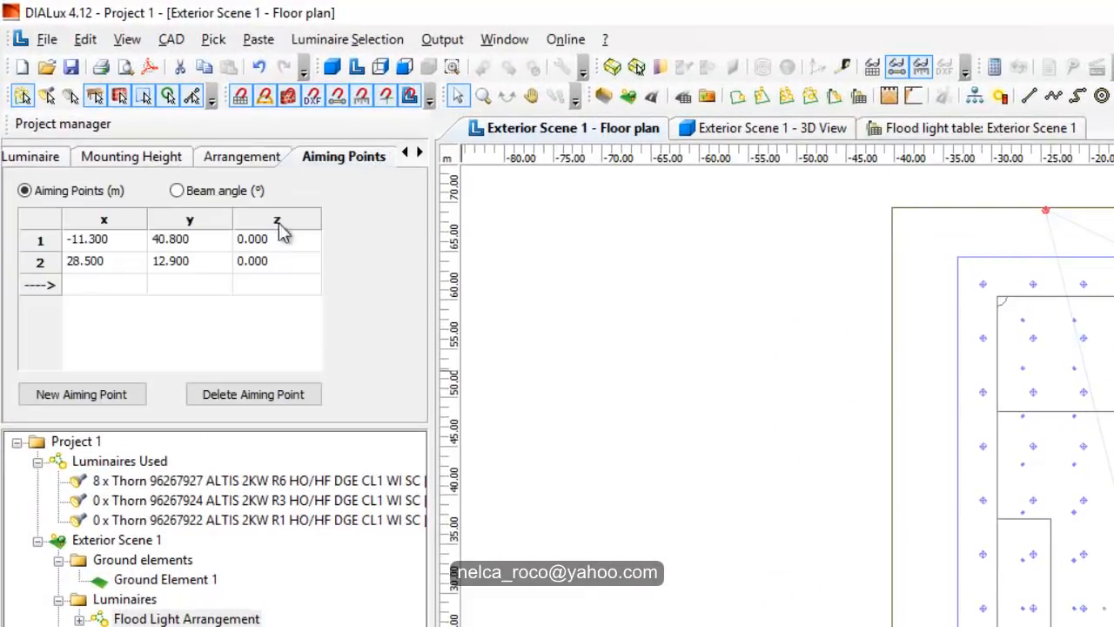
left_click(177, 191)
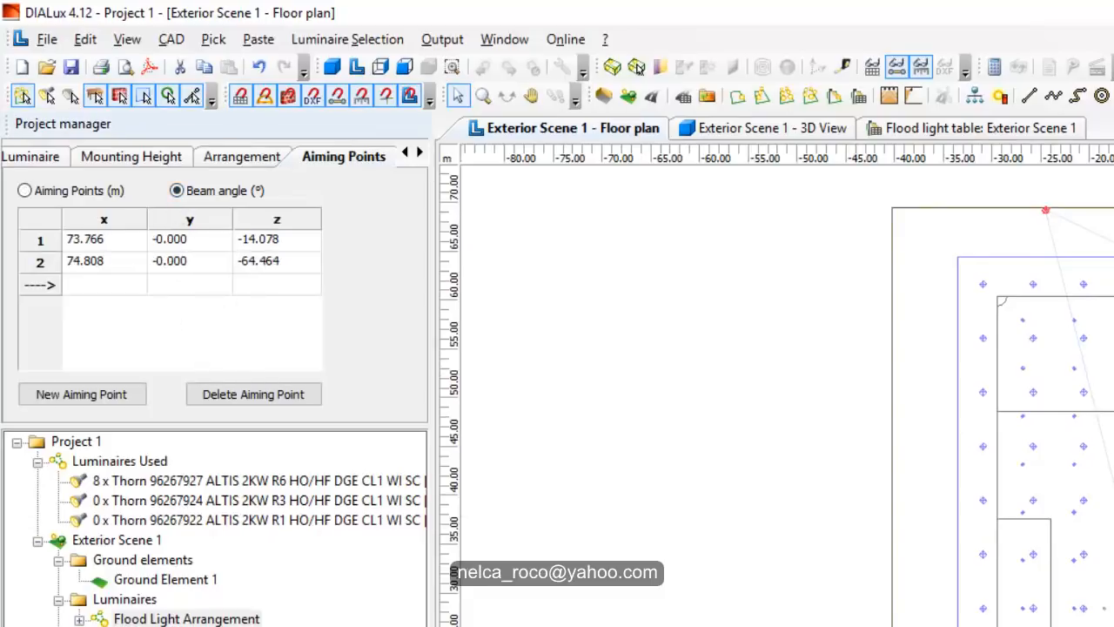
middle_click_drag(914, 485, 848, 203)
scroll(847, 203, "up", 3)
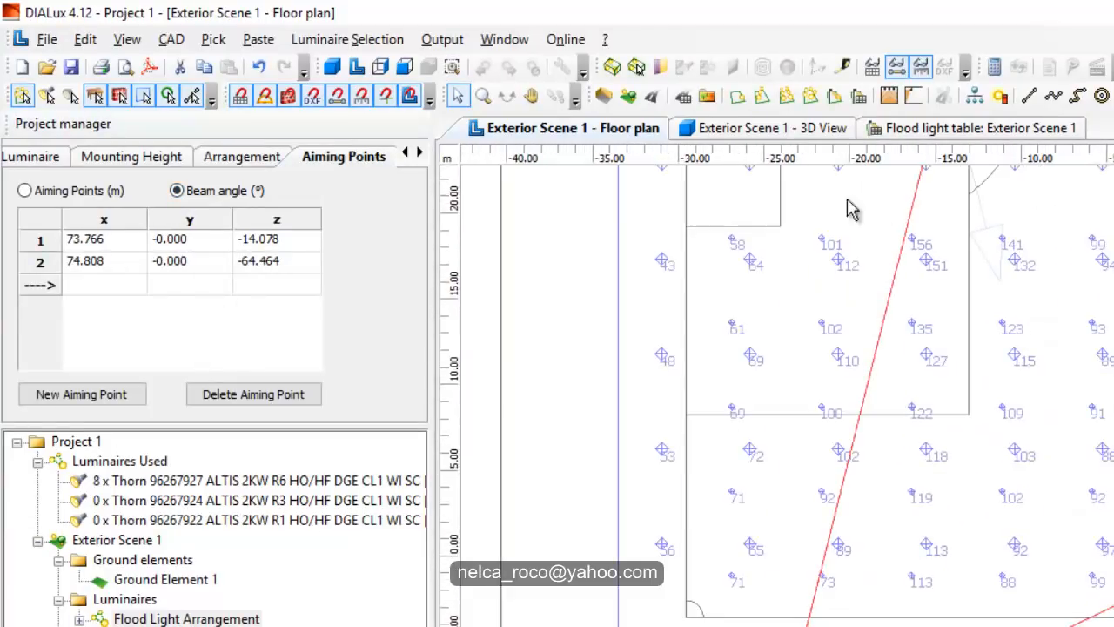
Open the Y-Z side view, turn on the luminaires' light distribution display and examine the floodlights at the mast head.
left_click(754, 133)
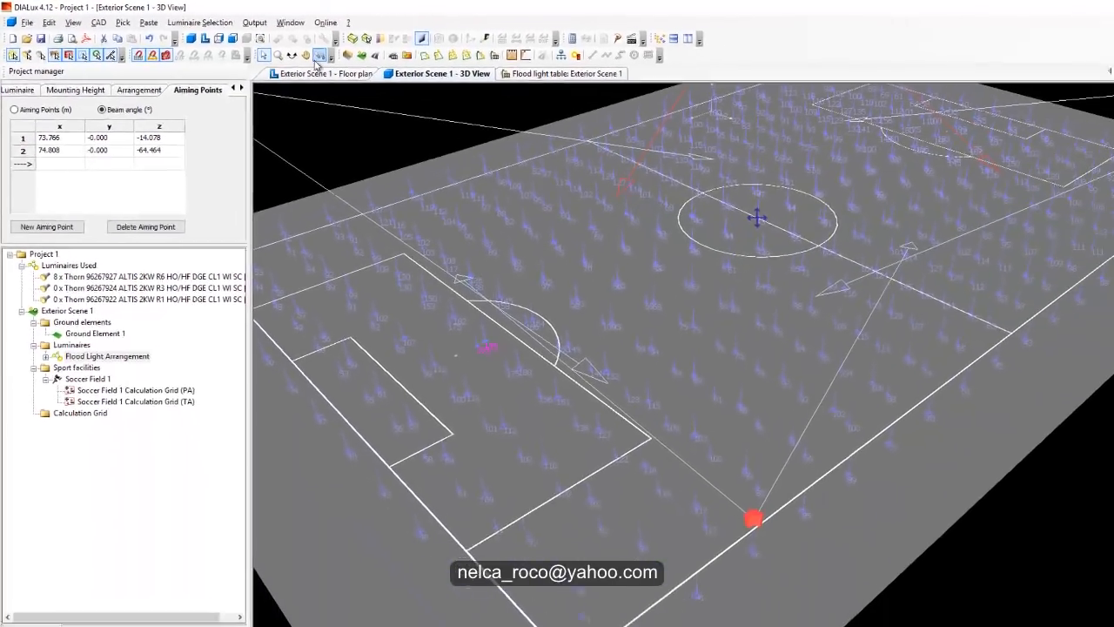
left_click(214, 39)
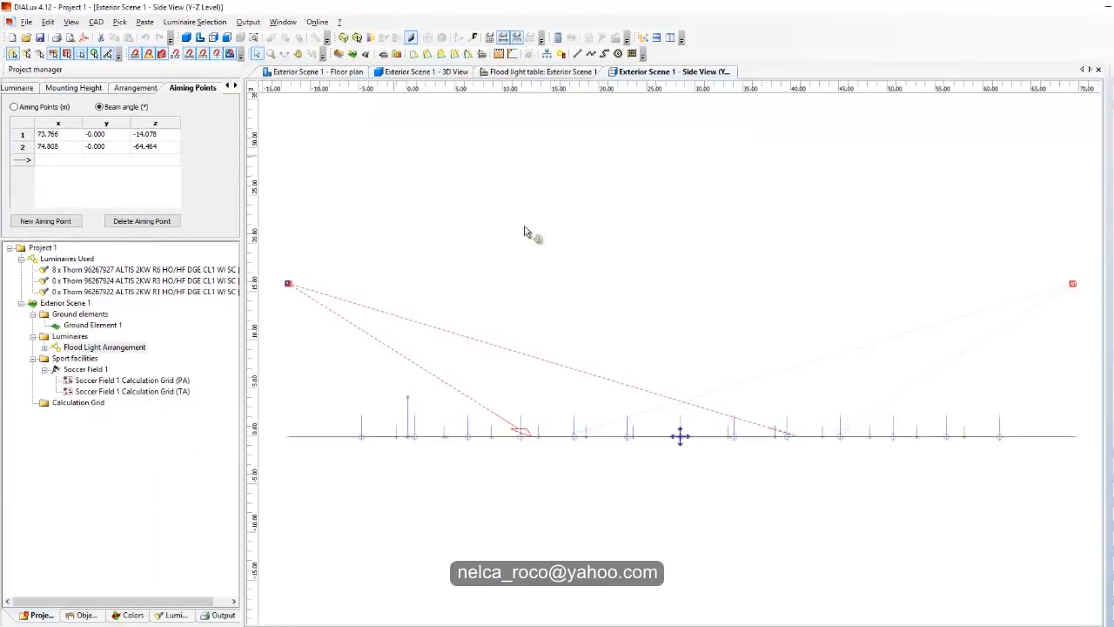
scroll(410, 346, "up", 5)
left_click(358, 39)
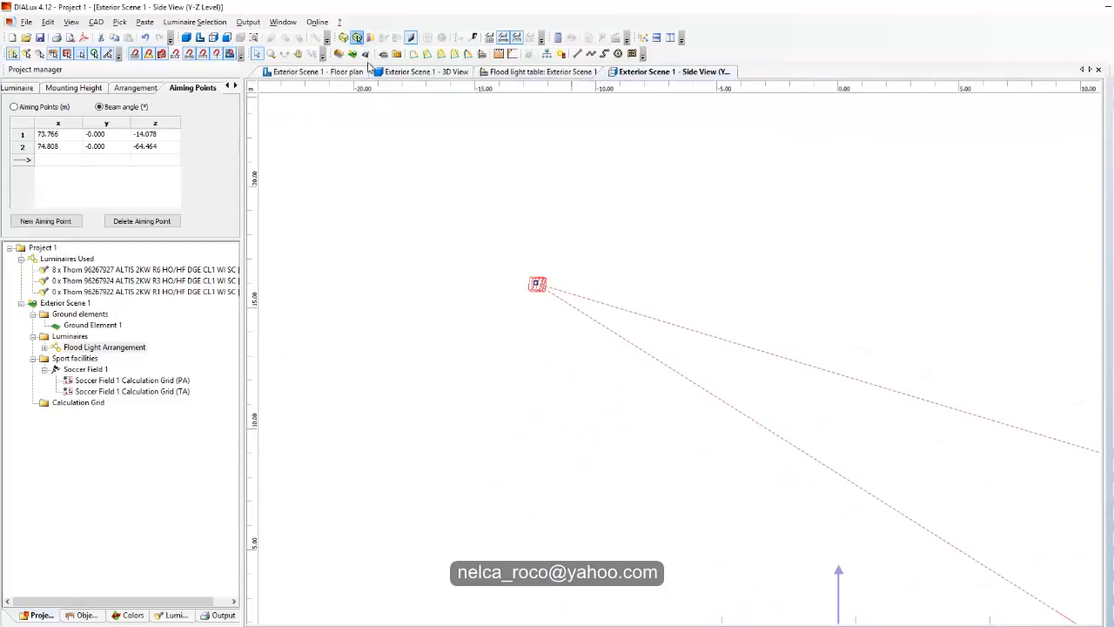
scroll(492, 338, "up", 4)
middle_click_drag(435, 259, 746, 374)
scroll(693, 391, "up", 3)
scroll(694, 391, "up", 3)
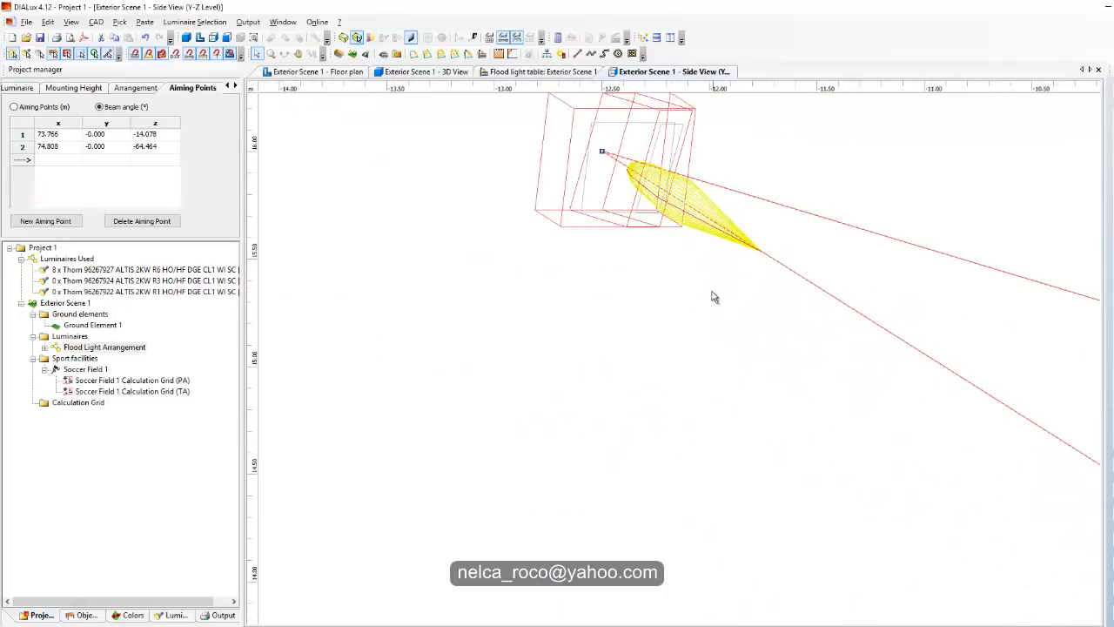
middle_click_drag(713, 296, 607, 379)
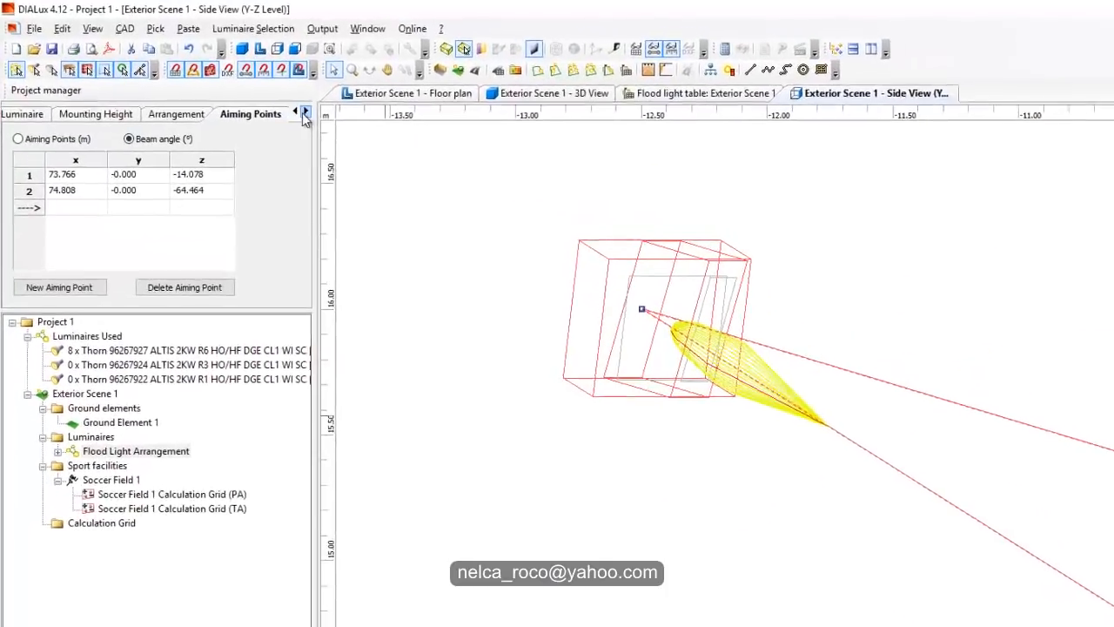
Align the arrangement's luminaires to C0 and G IMax, trying G90 and C90 for comparison in the side view.
left_click(243, 89)
left_click(206, 90)
left_click(31, 245)
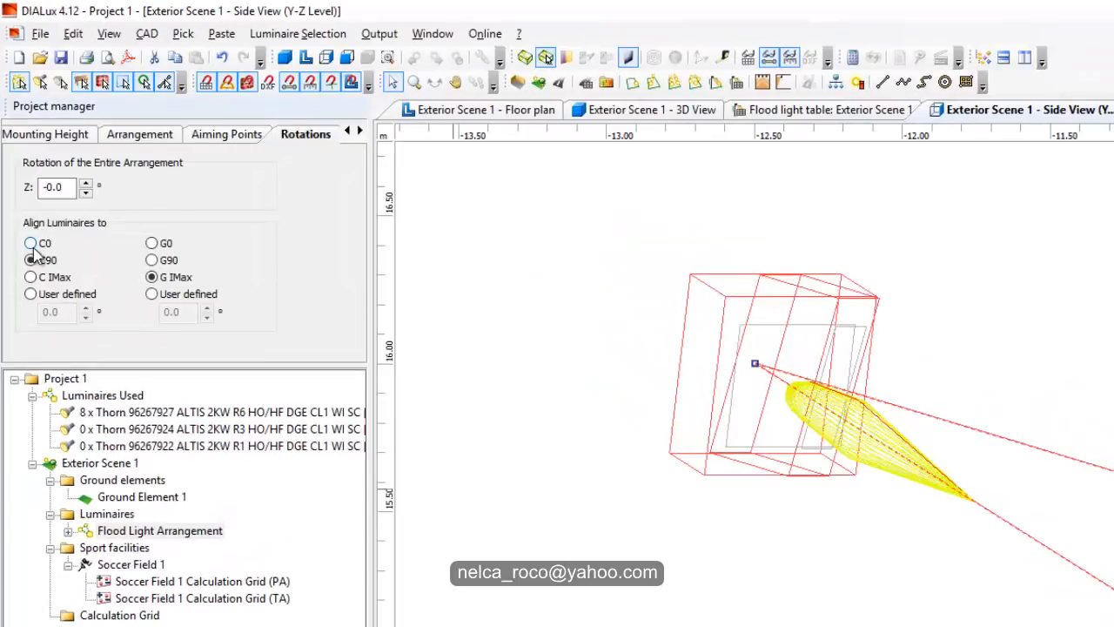
left_click(151, 260)
left_click(152, 276)
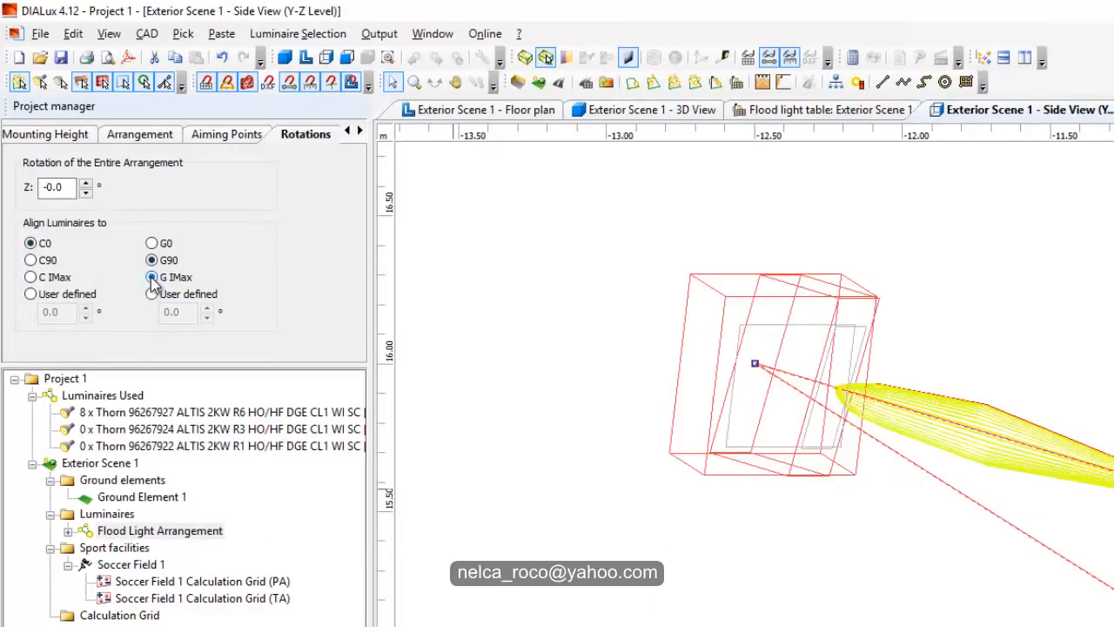
left_click(35, 262)
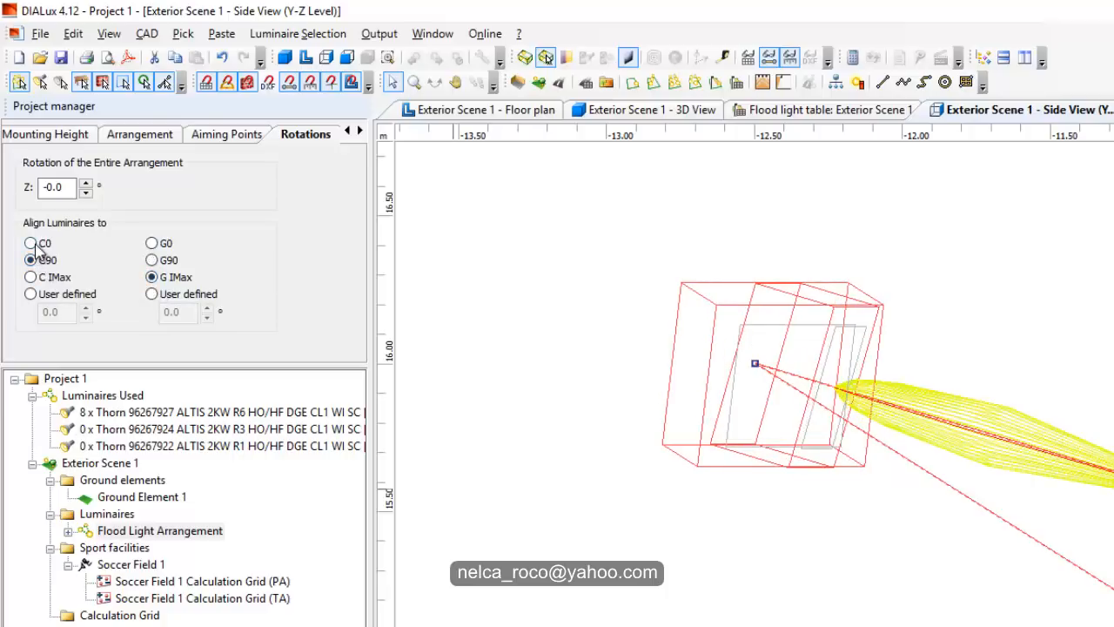
left_click(34, 243)
Compare the C90 and C0 luminaire alignments on the lower-left mast in the floor plan, ending on C0.
left_click(484, 110)
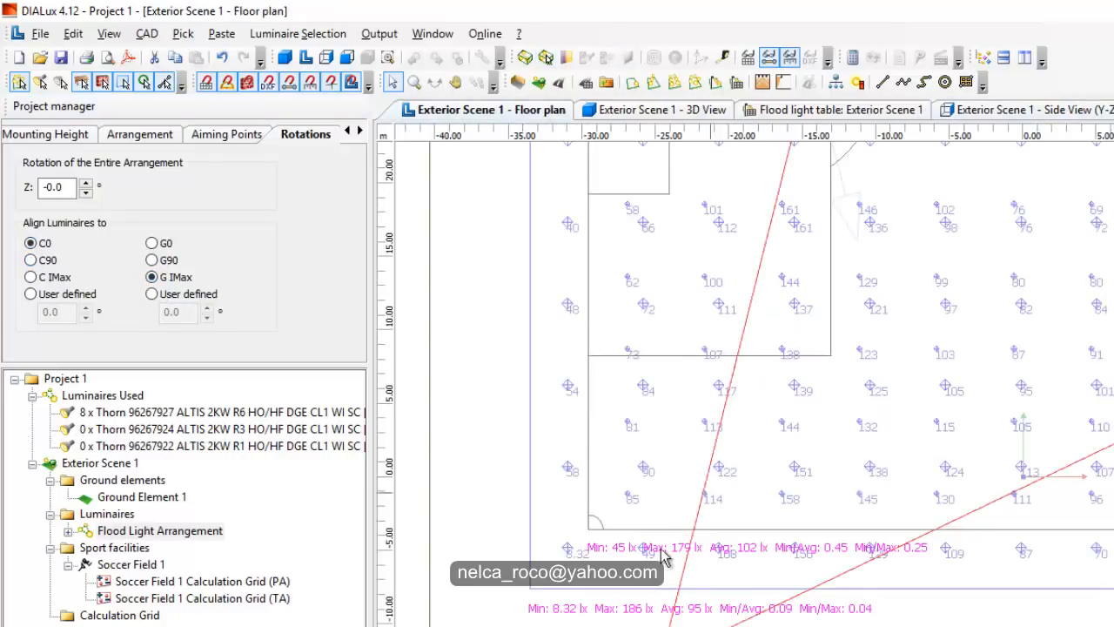
scroll(828, 561, "up", 10)
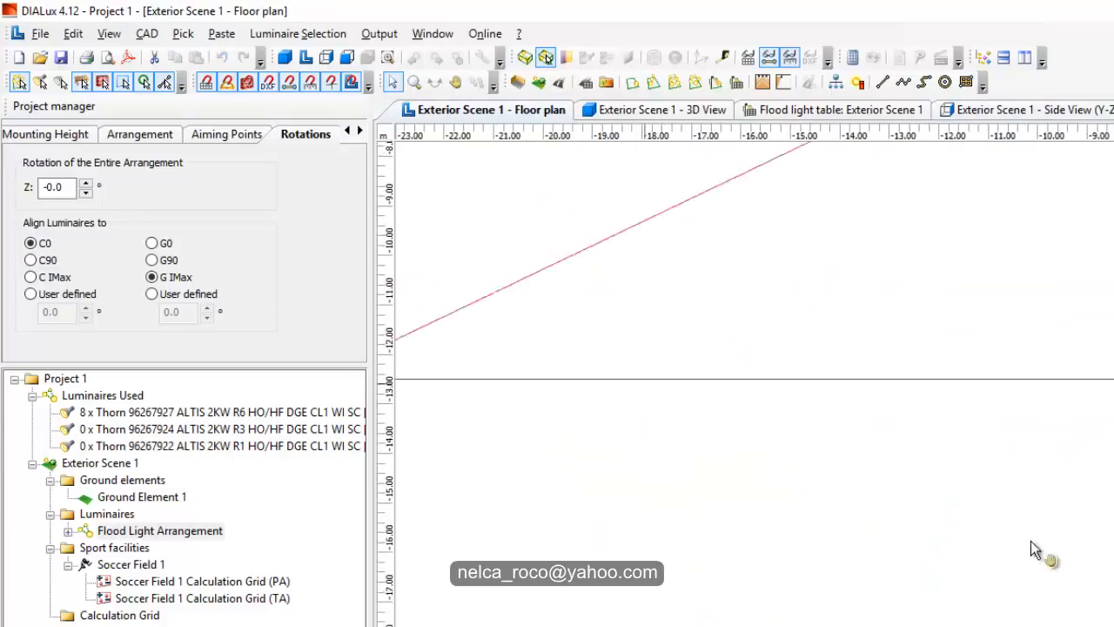
middle_click_drag(657, 354, 1031, 540)
middle_click_drag(627, 508, 910, 523)
scroll(1041, 553, "up", 5)
middle_click_drag(1101, 454, 920, 439)
left_click(35, 263)
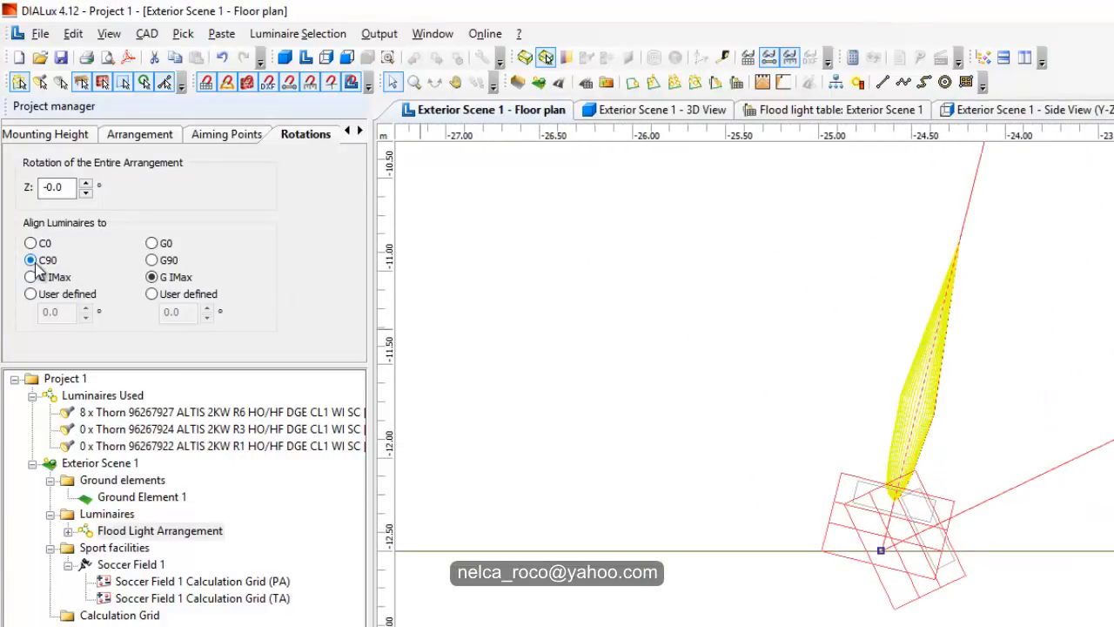
left_click(30, 244)
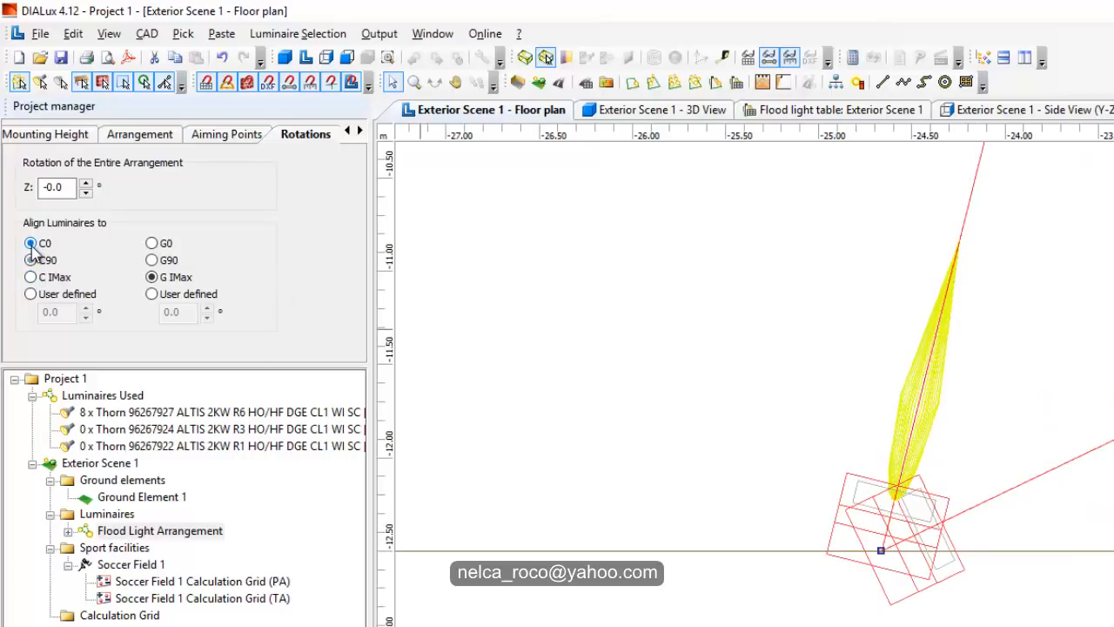
left_click(31, 262)
left_click(29, 247)
middle_click_drag(597, 399, 534, 495)
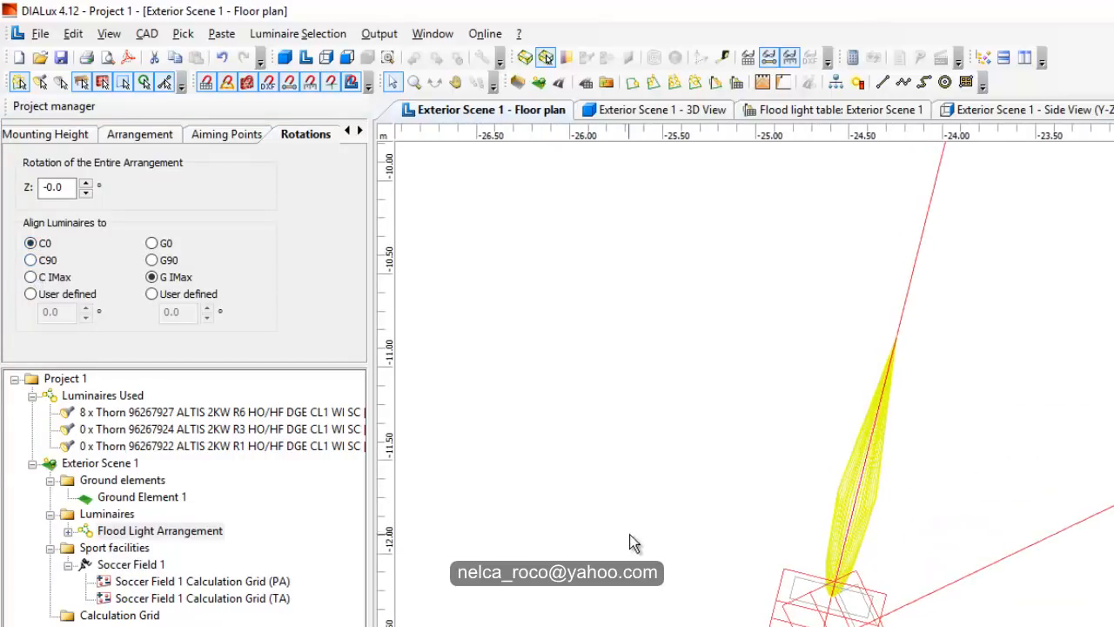
Examine the illuminance values and both calculation grids' summaries around the field's lower-left corner and left penalty area.
scroll(633, 542, "down", 8)
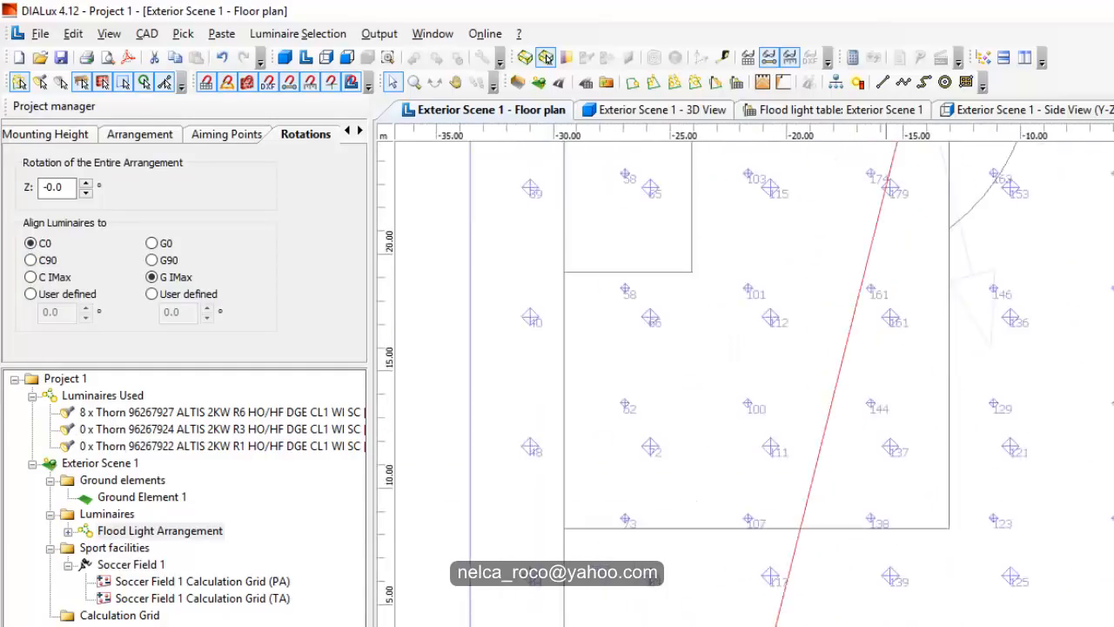
scroll(888, 473, "down", 4)
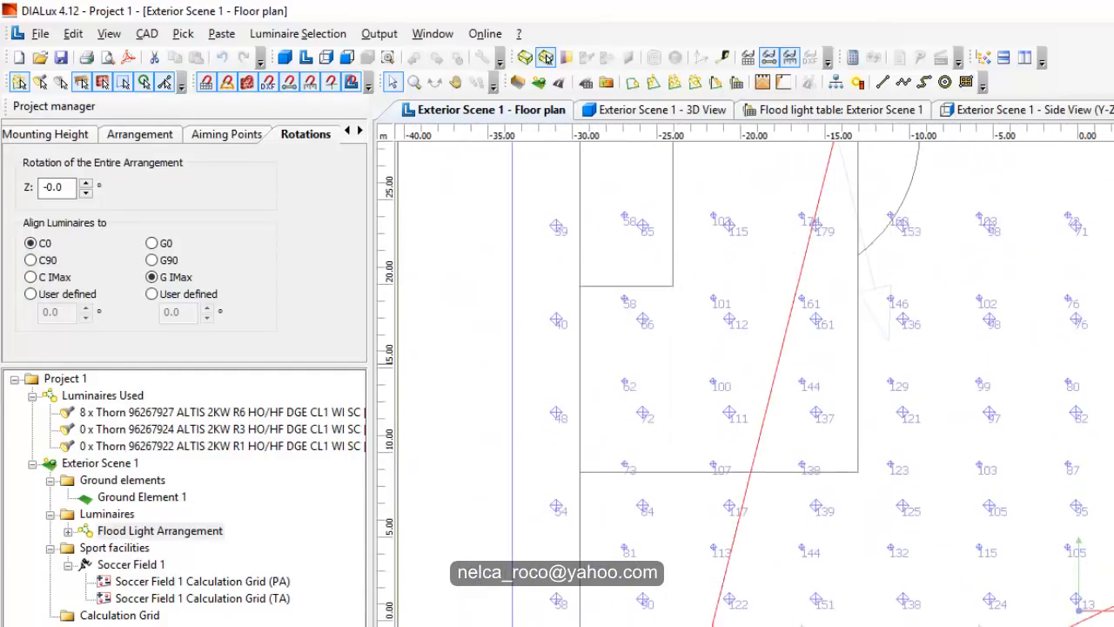
scroll(548, 426, "up", 1)
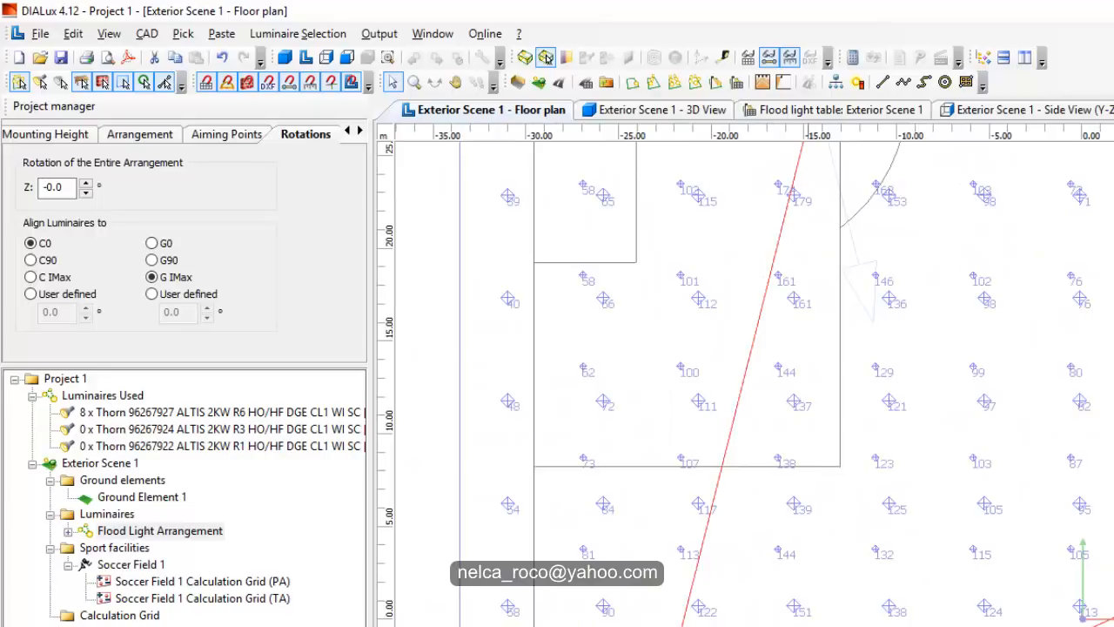
middle_click_drag(931, 618, 1037, 549)
scroll(1036, 548, "up", 3)
middle_click_drag(815, 625, 912, 545)
scroll(912, 545, "up", 2)
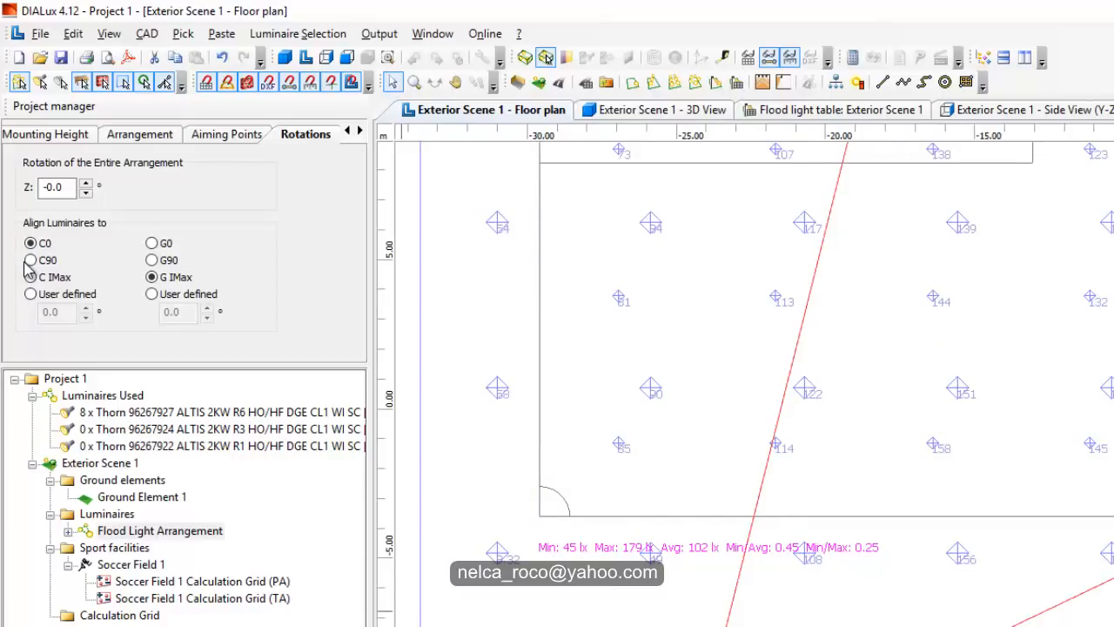
scroll(743, 585, "up", 2)
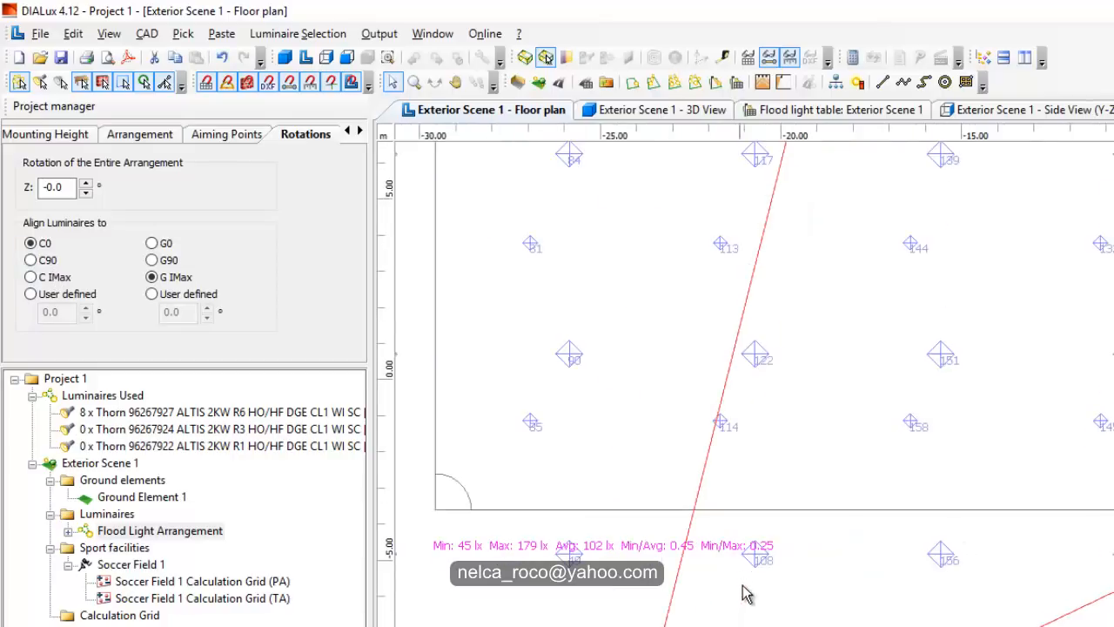
scroll(688, 574, "down", 2)
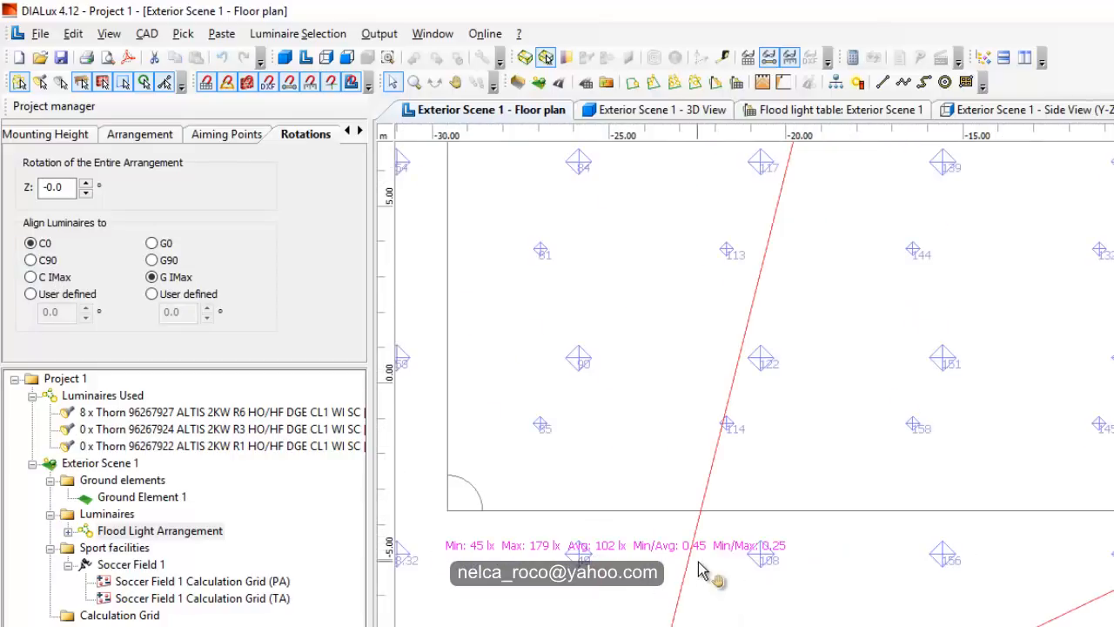
scroll(709, 576, "up", 2)
scroll(723, 579, "down", 3)
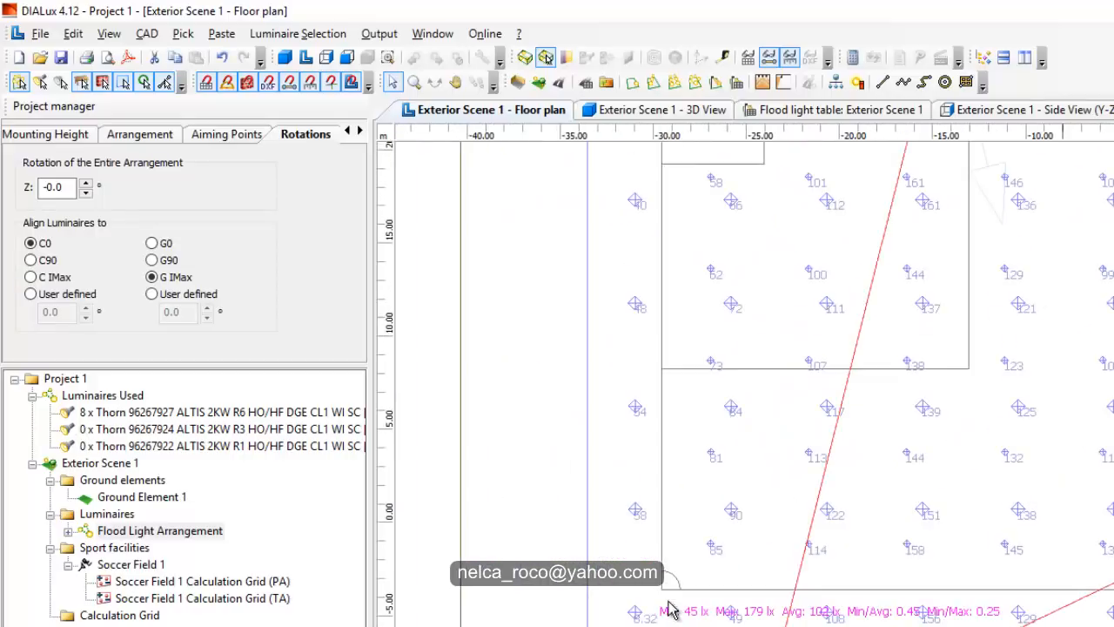
scroll(880, 591, "down", 2)
middle_click_drag(880, 592, 600, 626)
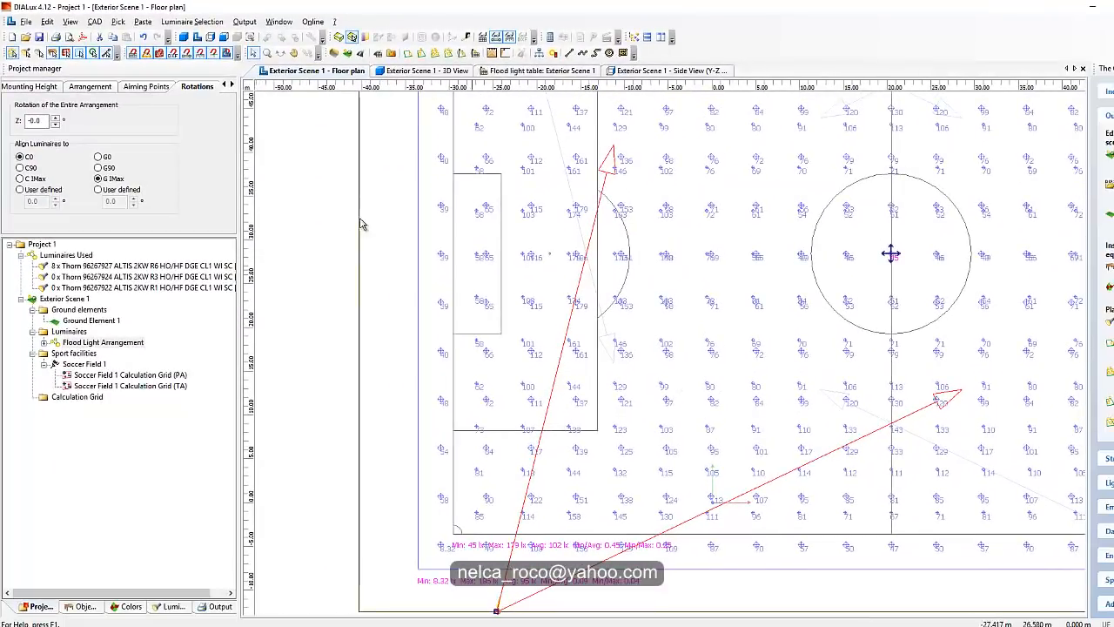
Display the lower-left mast's aiming points as beam angles and examine its aiming lines across the field in the Y-Z side view.
left_click(145, 87)
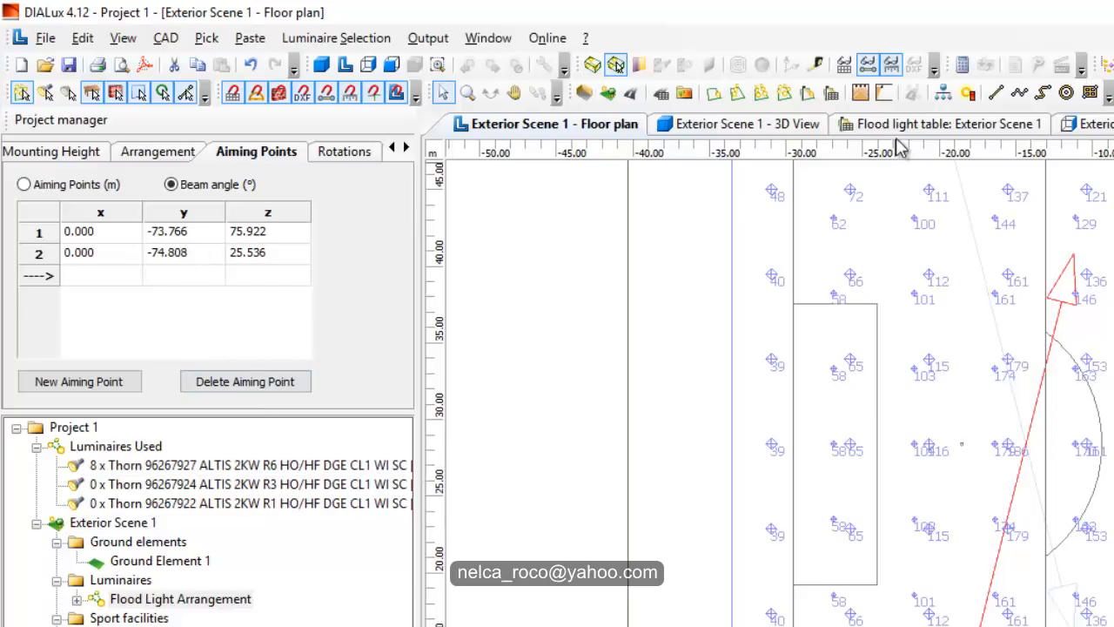
left_click(615, 65)
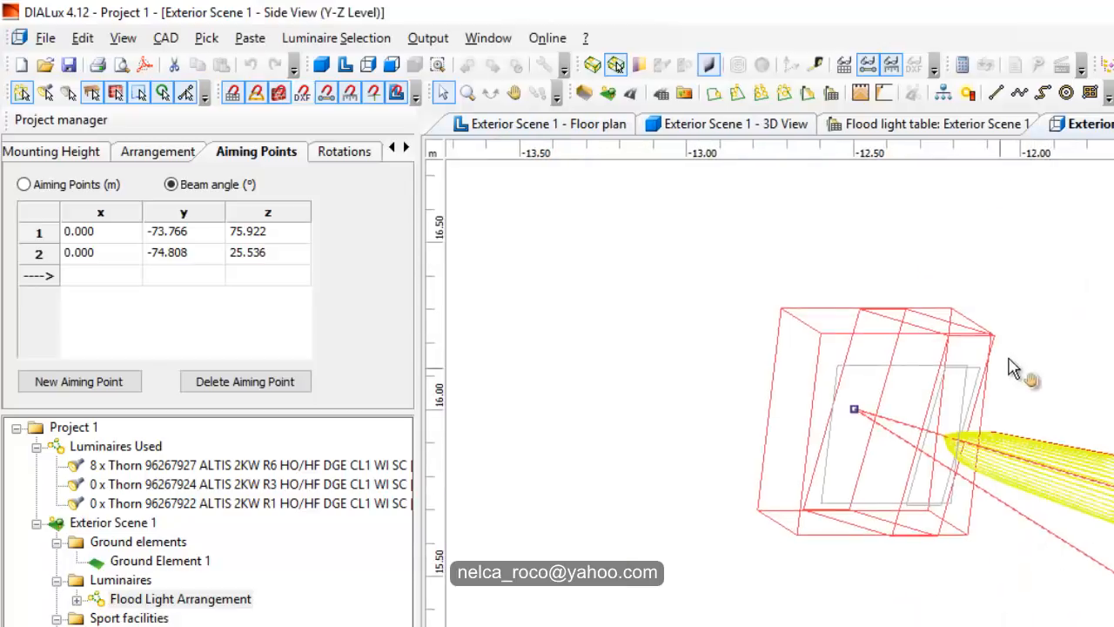
middle_click_drag(558, 442, 522, 427)
scroll(1105, 614, "down", 6)
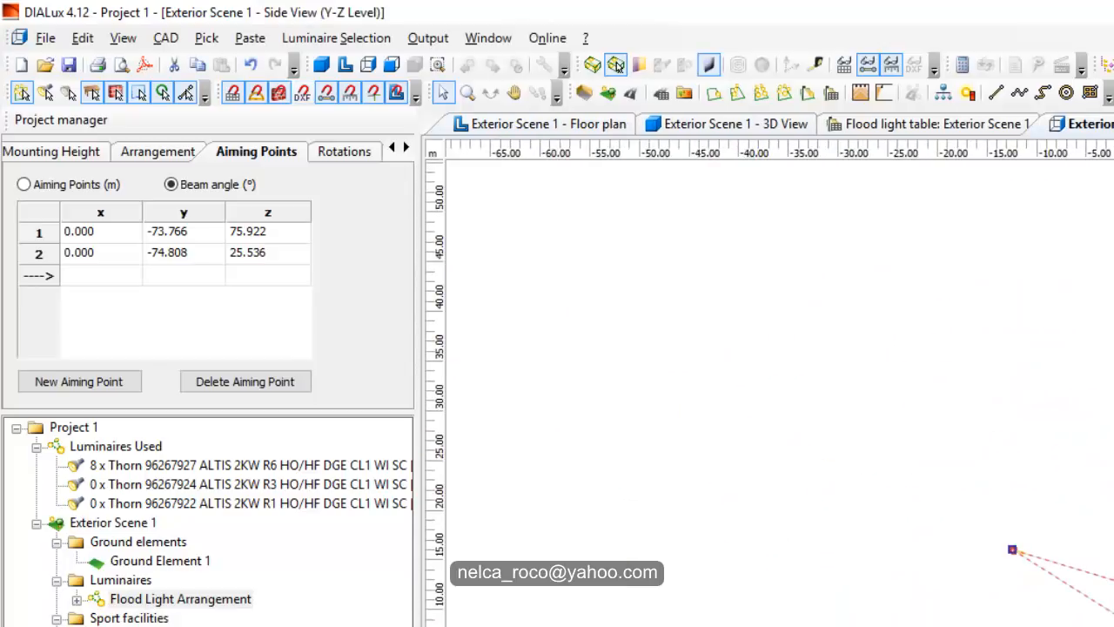
scroll(1105, 614, "up", 2)
middle_click_drag(1111, 623, 705, 491)
scroll(707, 493, "up", 5)
middle_click_drag(859, 538, 1048, 598)
scroll(614, 553, "down", 4)
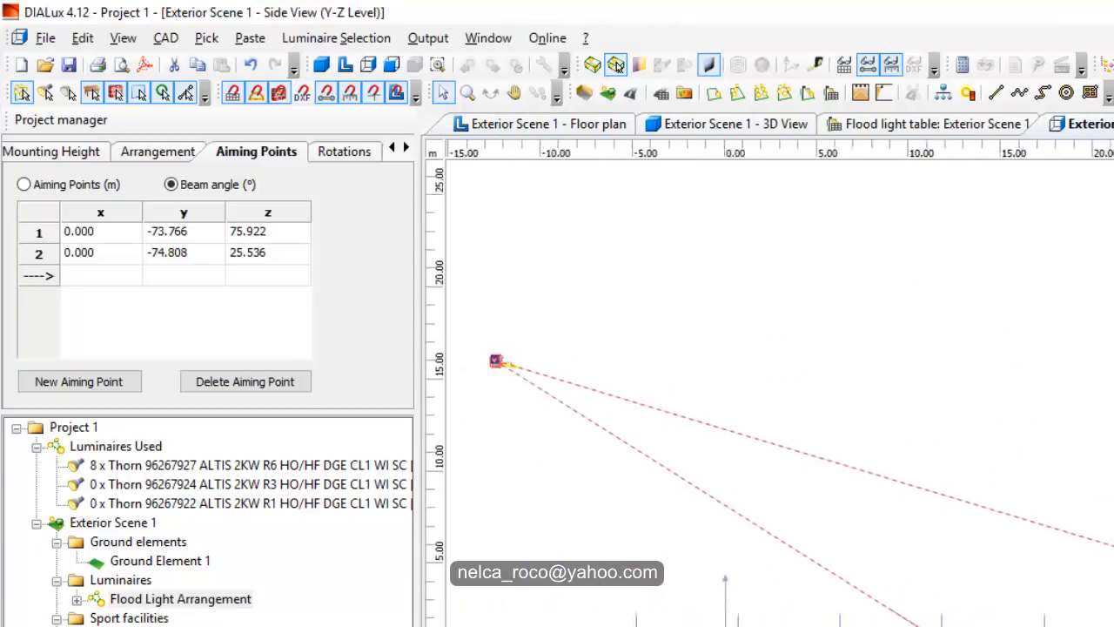
middle_click_drag(613, 540, 633, 583)
scroll(849, 582, "up", 3)
middle_click_drag(838, 581, 982, 575)
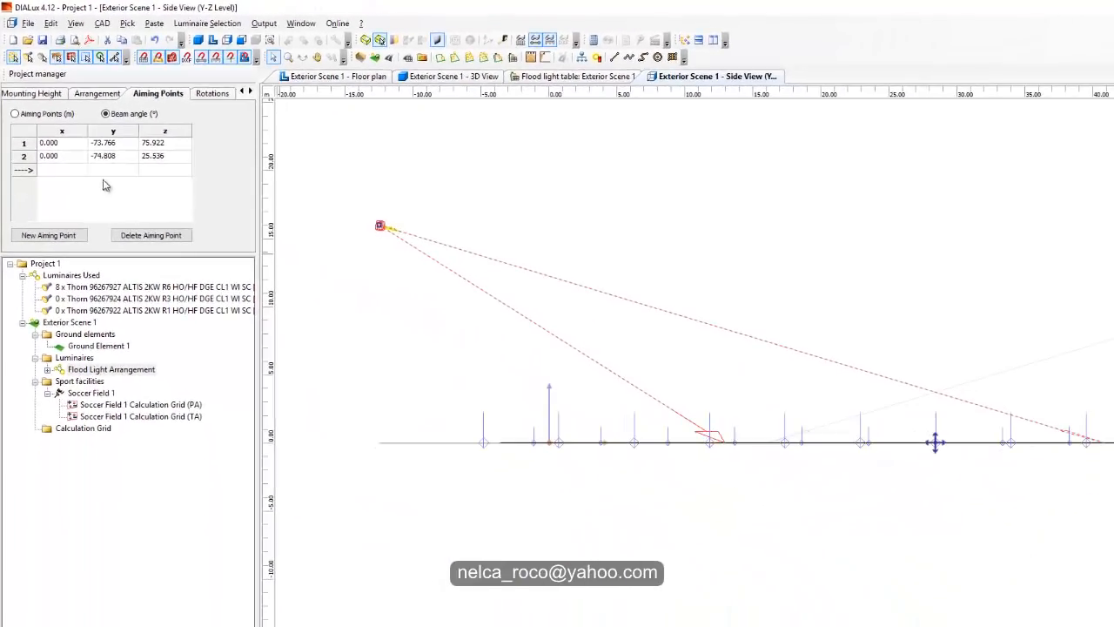
Set the y beam angle of both aiming points in the floodlight arrangement to -70°.
left_click(166, 226)
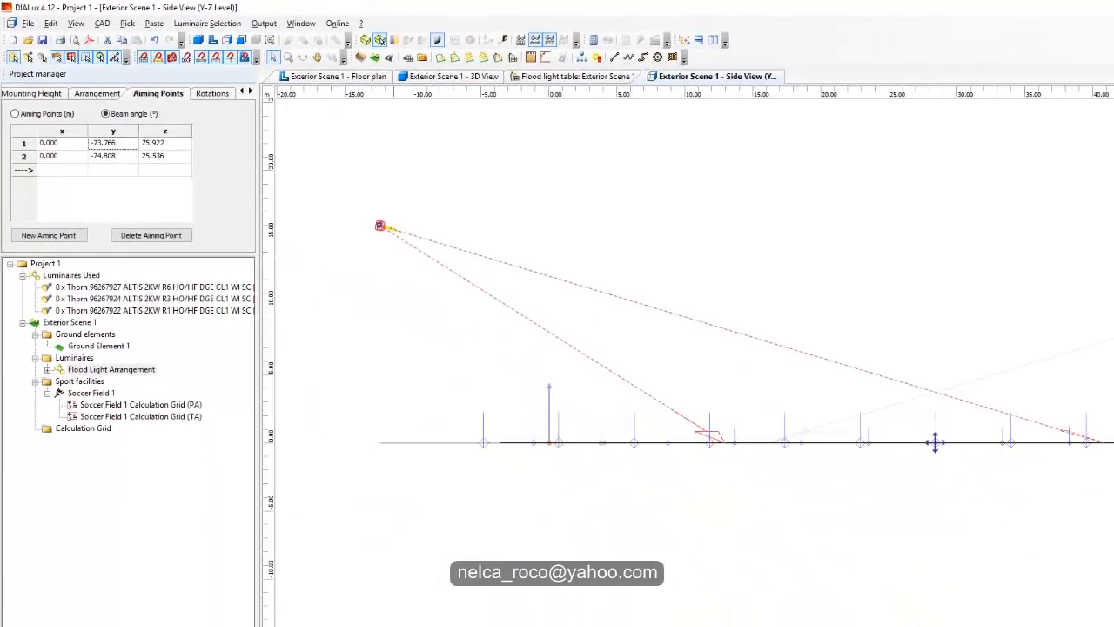
type("-70")
key("Return")
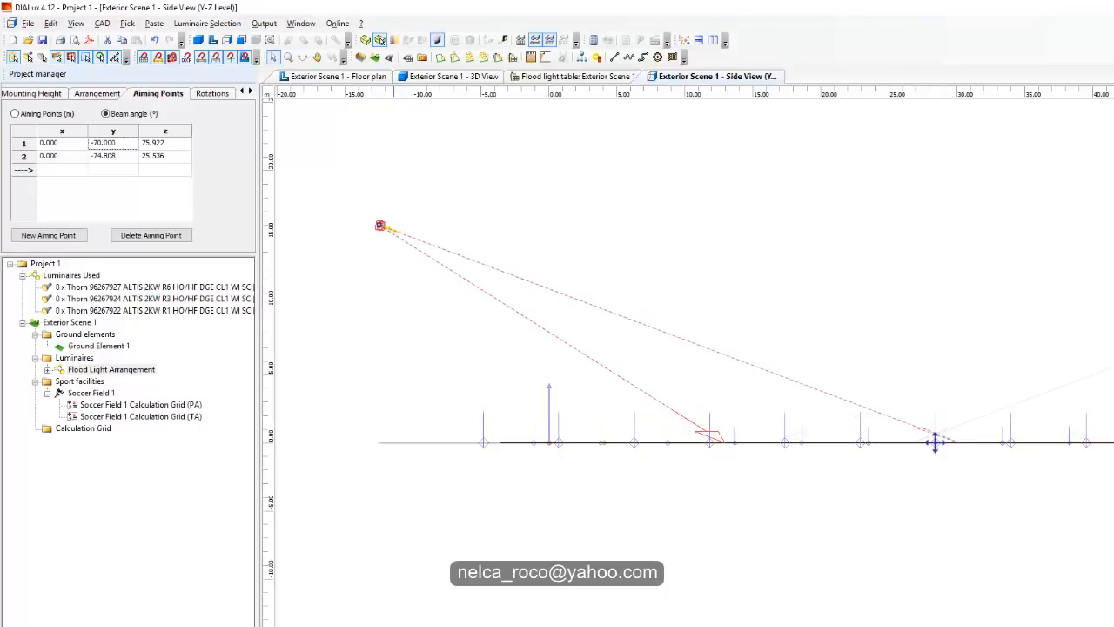
key("Tab")
left_click(107, 159)
left_click(107, 158)
type("-70")
key("Return")
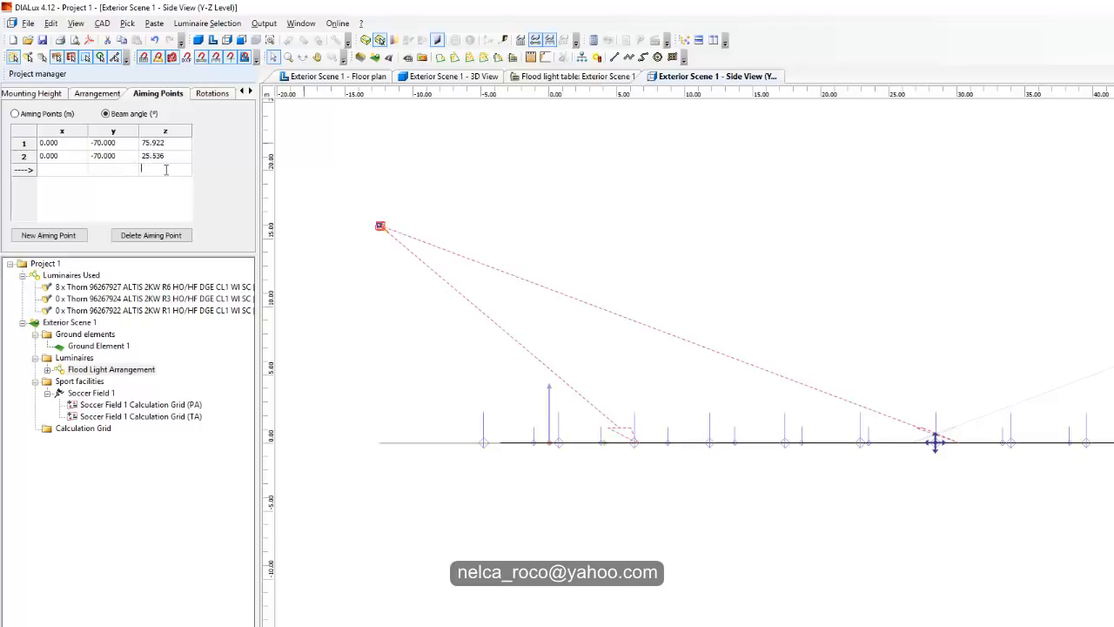
Try the C90 luminaire alignment, compare the aiming points' beam angles with those under C0, and return to C0.
left_click(211, 94)
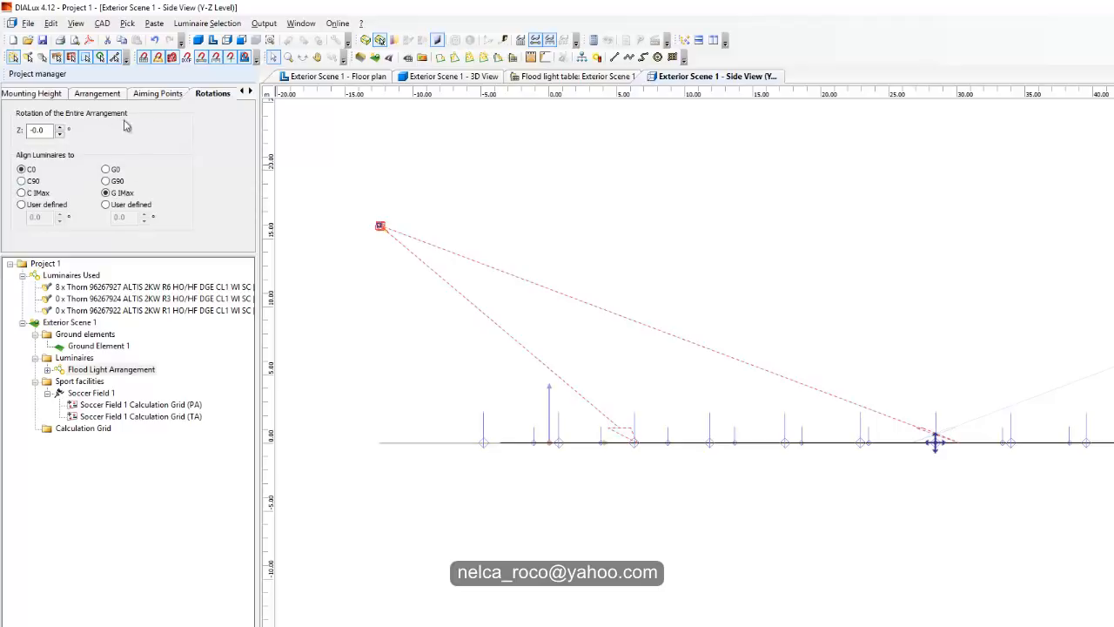
left_click(150, 94)
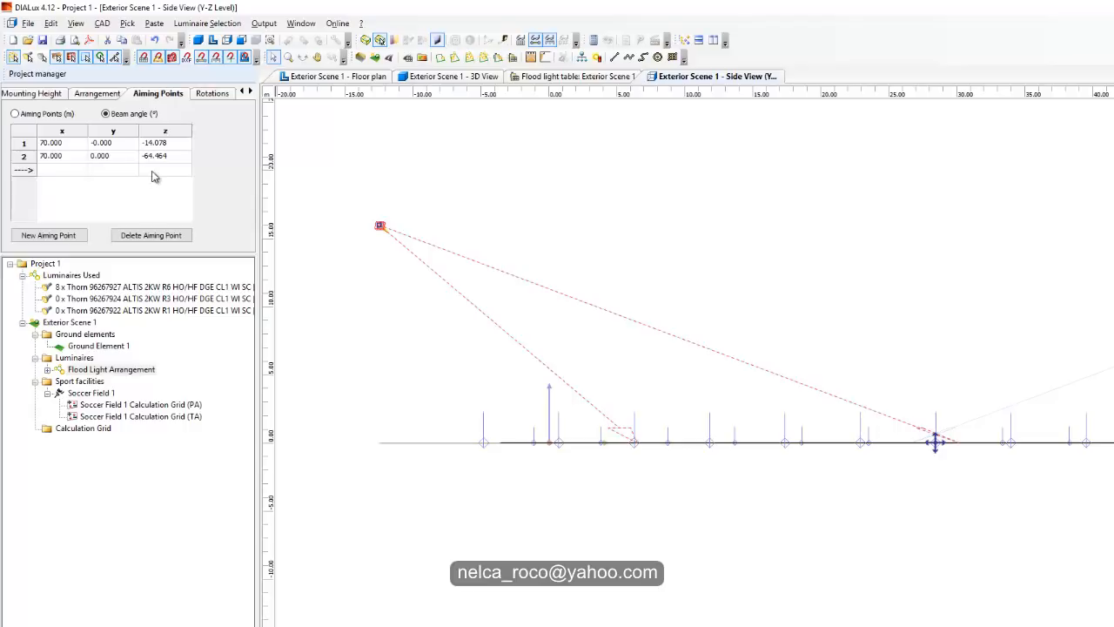
left_click(213, 94)
left_click(21, 170)
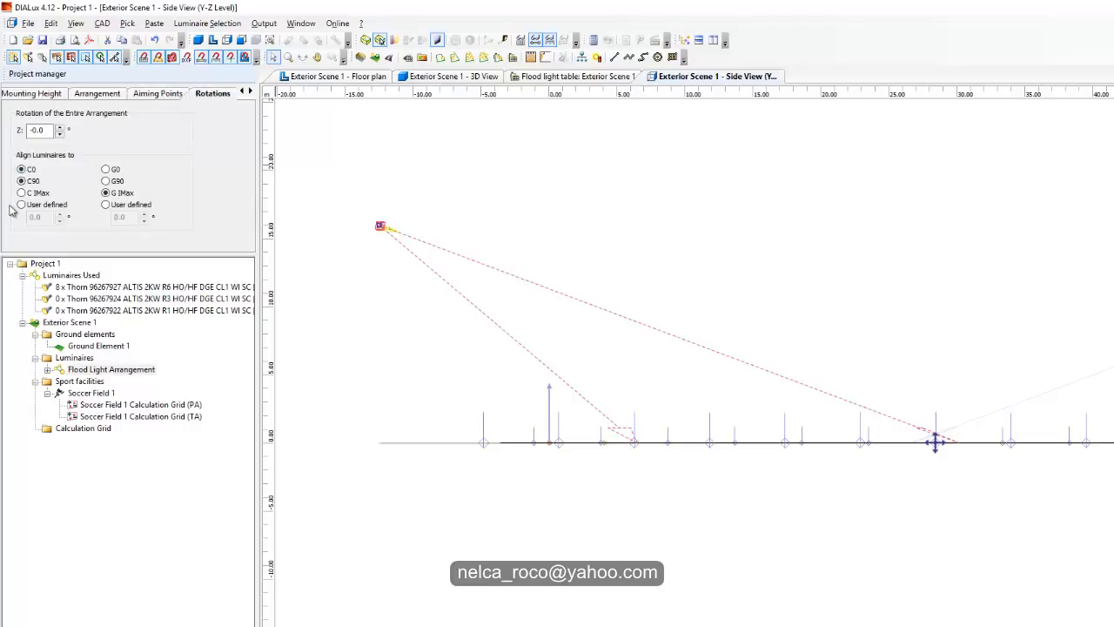
left_click(143, 96)
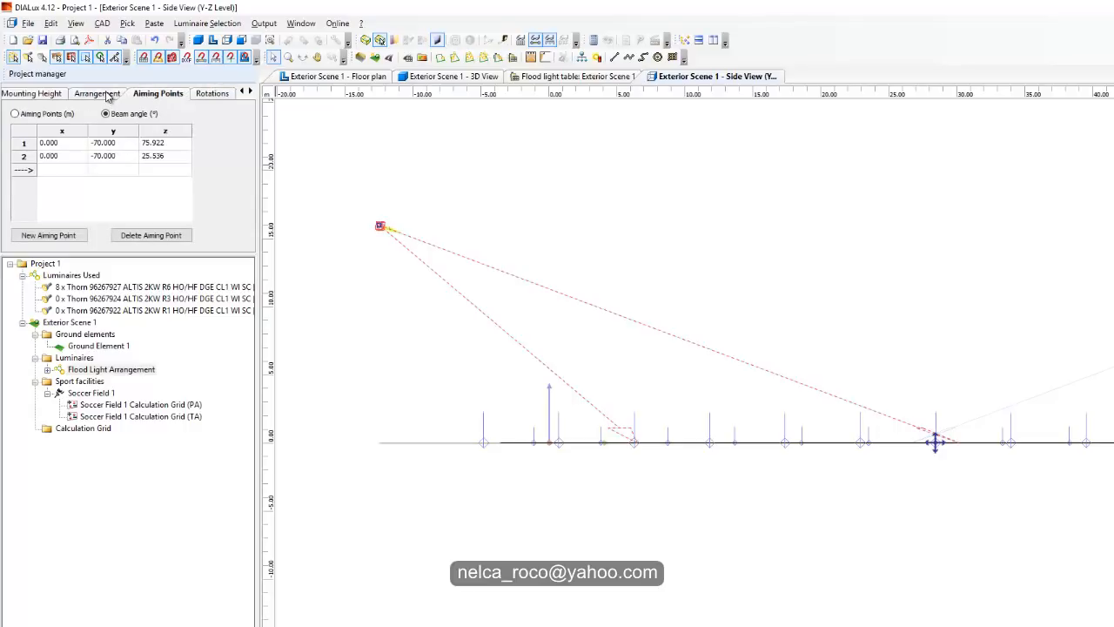